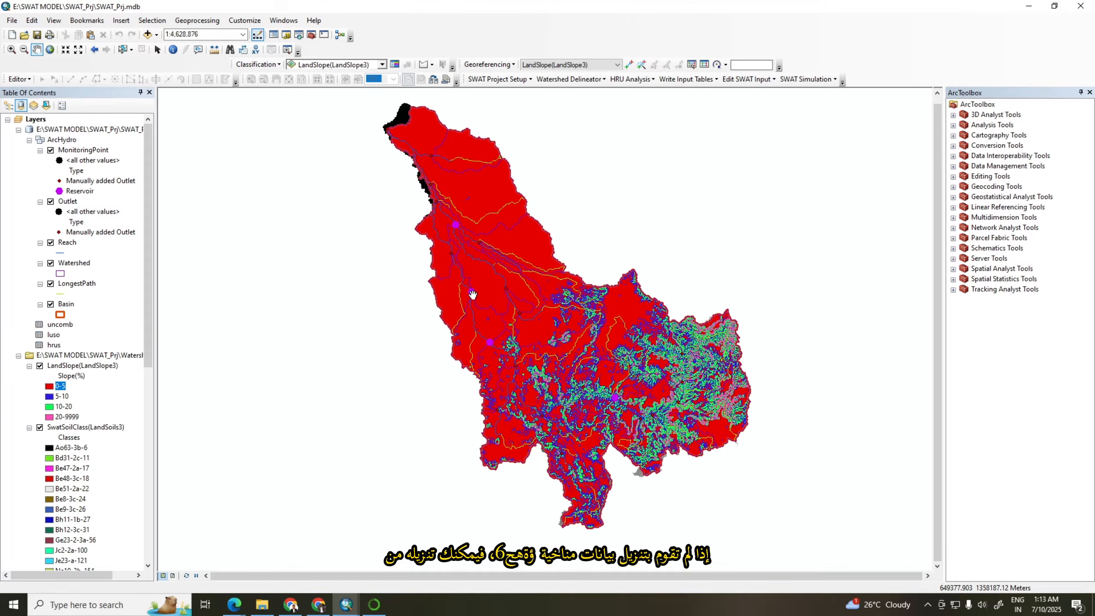
Switch to Chrome, search Google for "nex gddp cmip6", and open the NASA Center for Climate Simulation dataset page
left_click(320, 605)
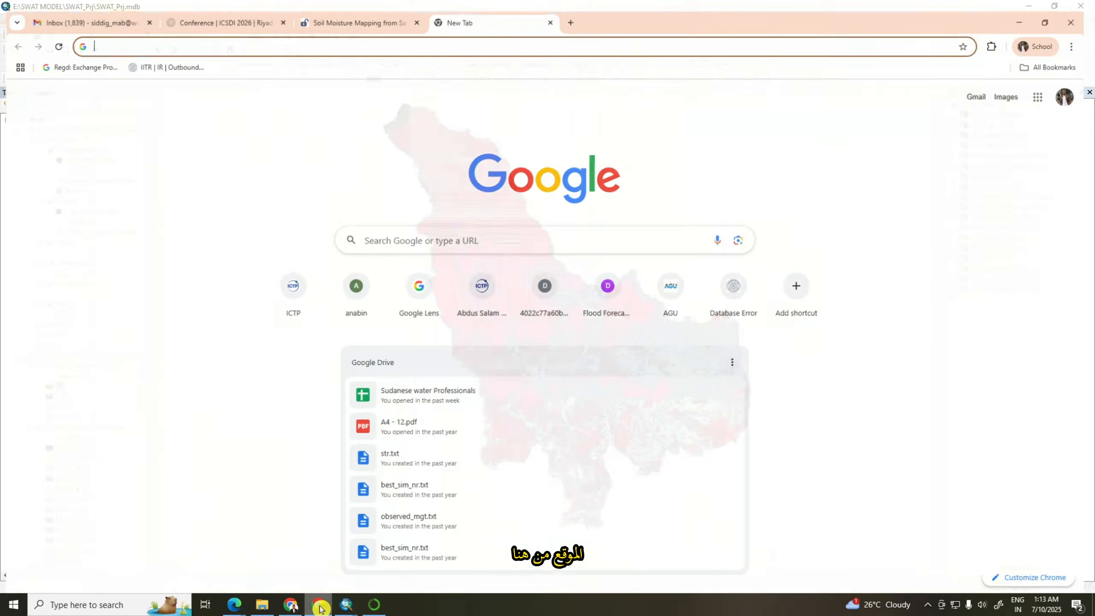
left_click(310, 34)
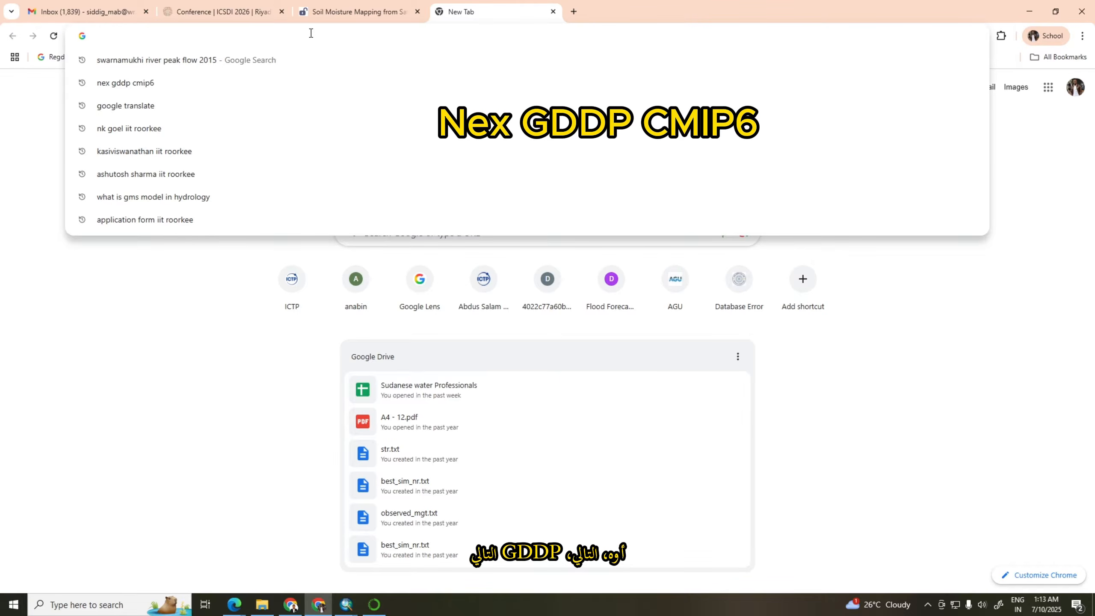
type("ne")
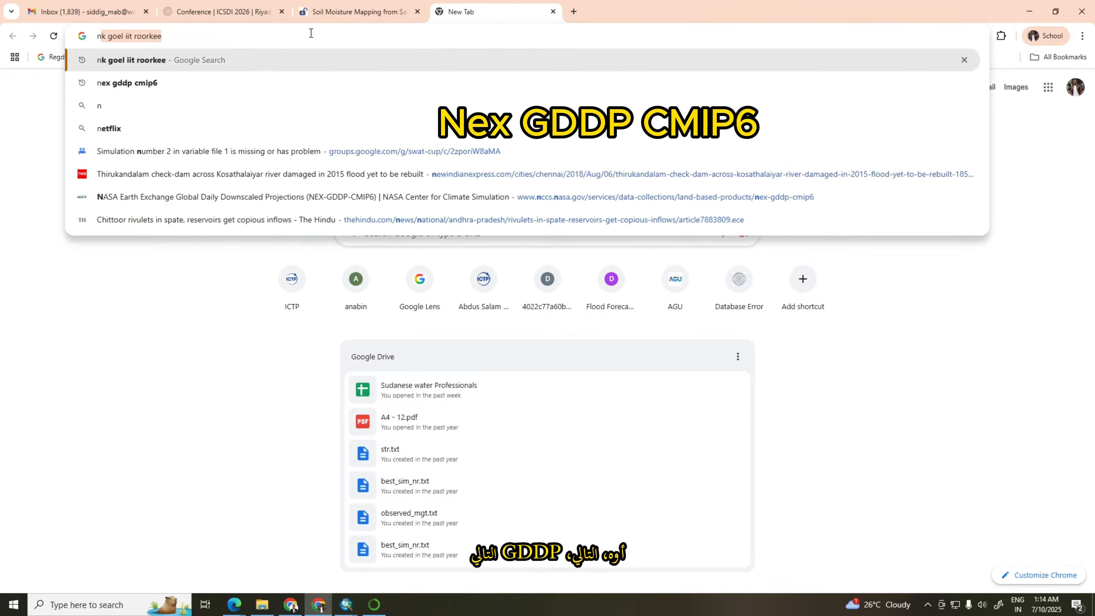
type("x")
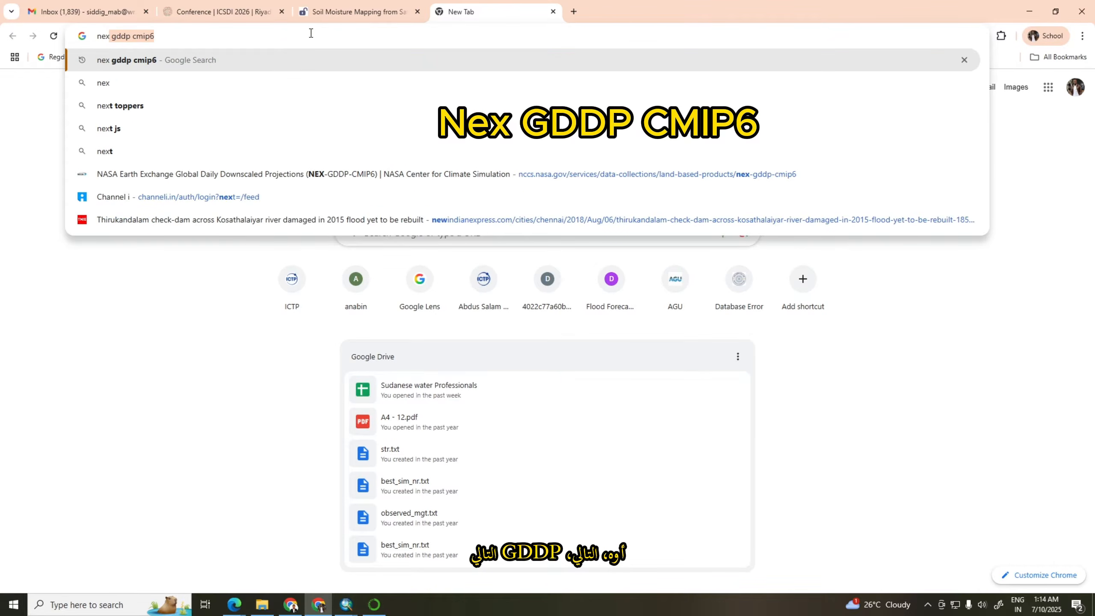
left_click(146, 60)
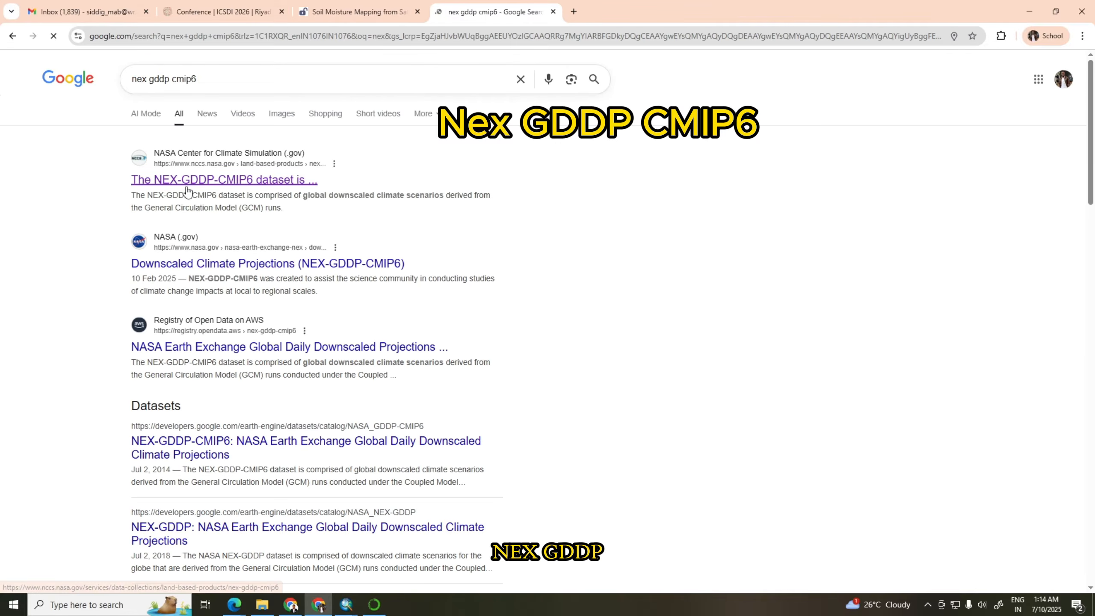
left_click(243, 181)
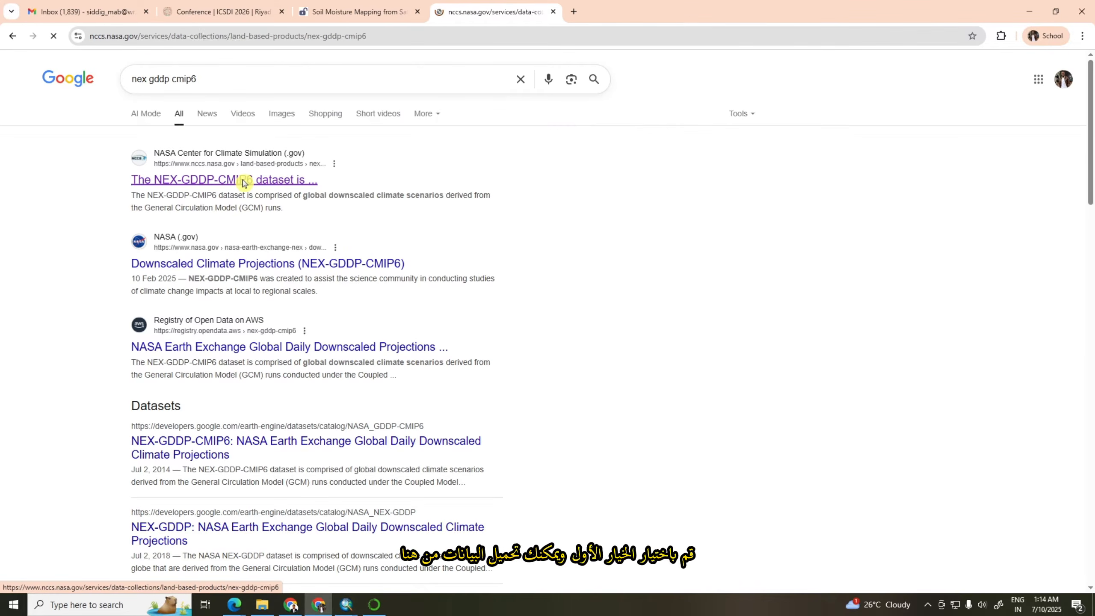
Open the dataset's S3 data access bucket and enter the NEX-GDDP-CMIP6 folder to list the climate models
scroll(355, 322, "down", 10)
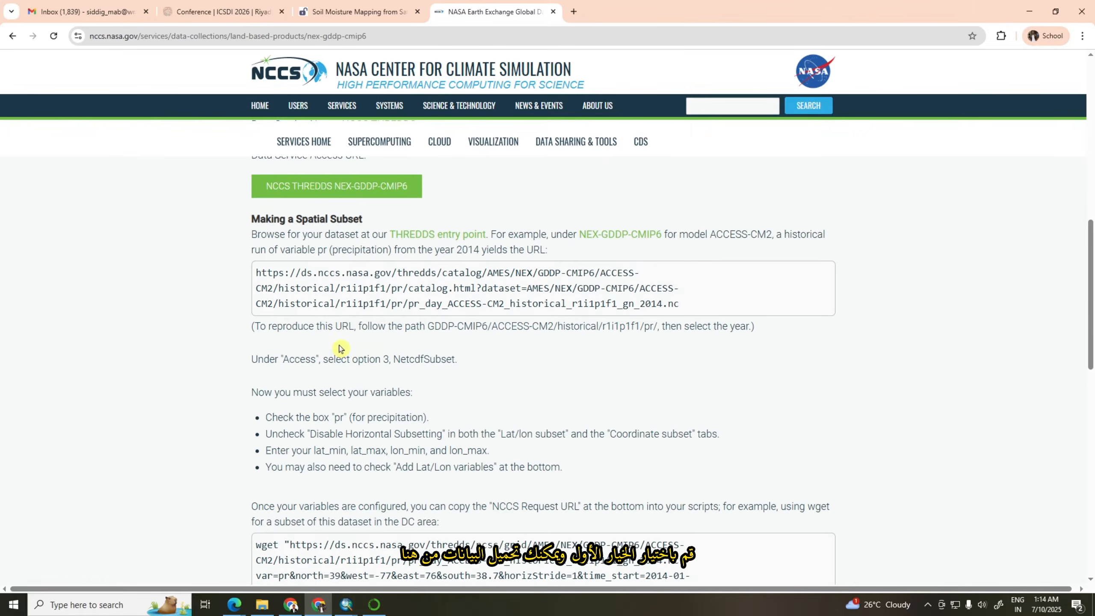
scroll(354, 323, "up", 2)
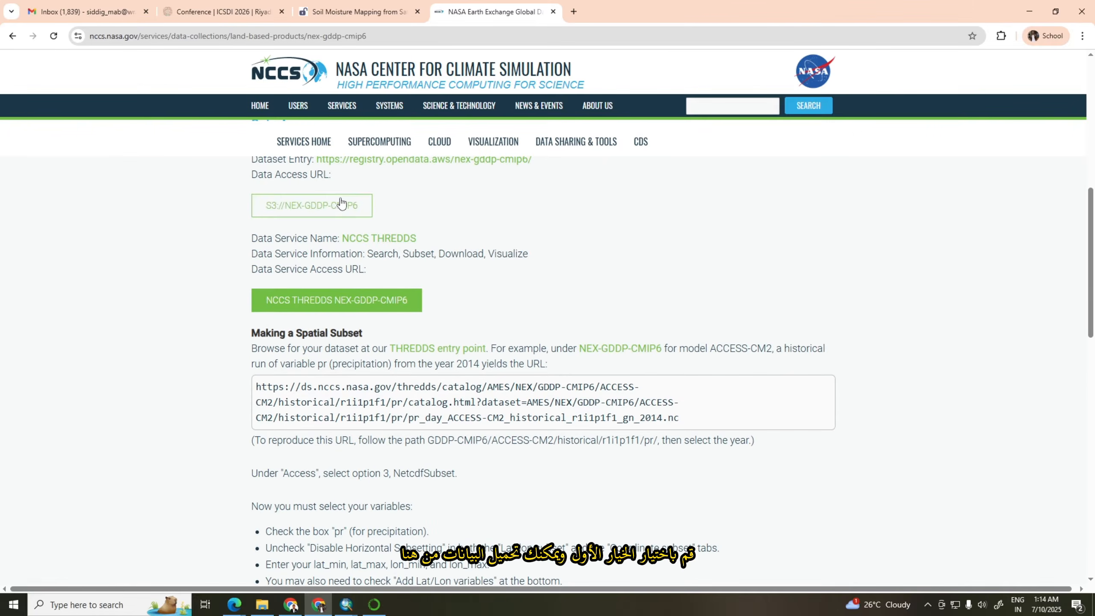
scroll(319, 192, "up", 1)
left_click(308, 272)
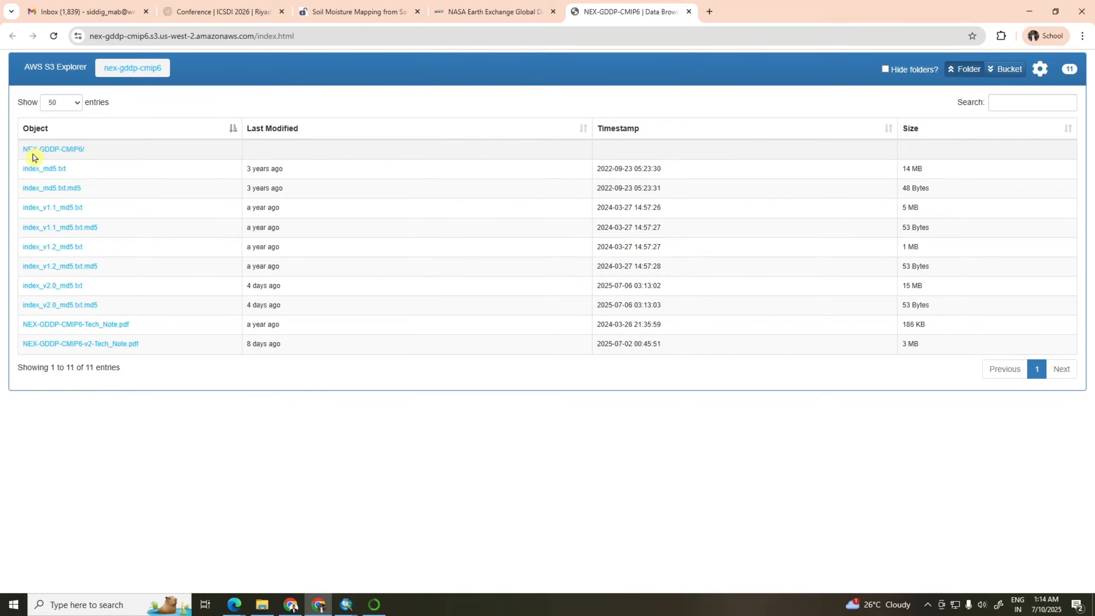
left_click(61, 153)
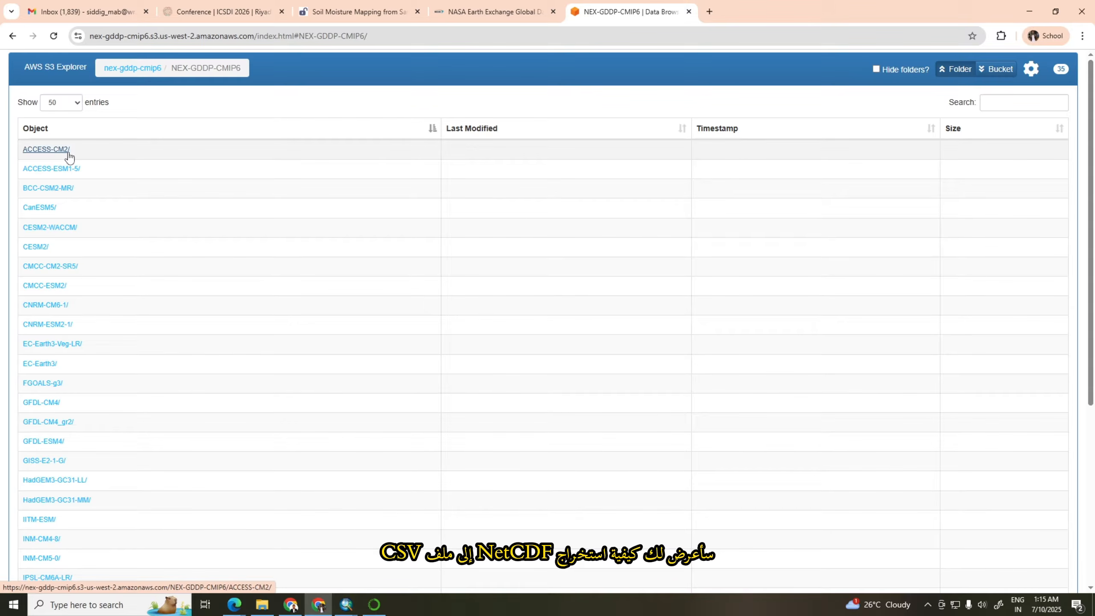
Minimize the browser and launch RStudio
left_click(1026, 16)
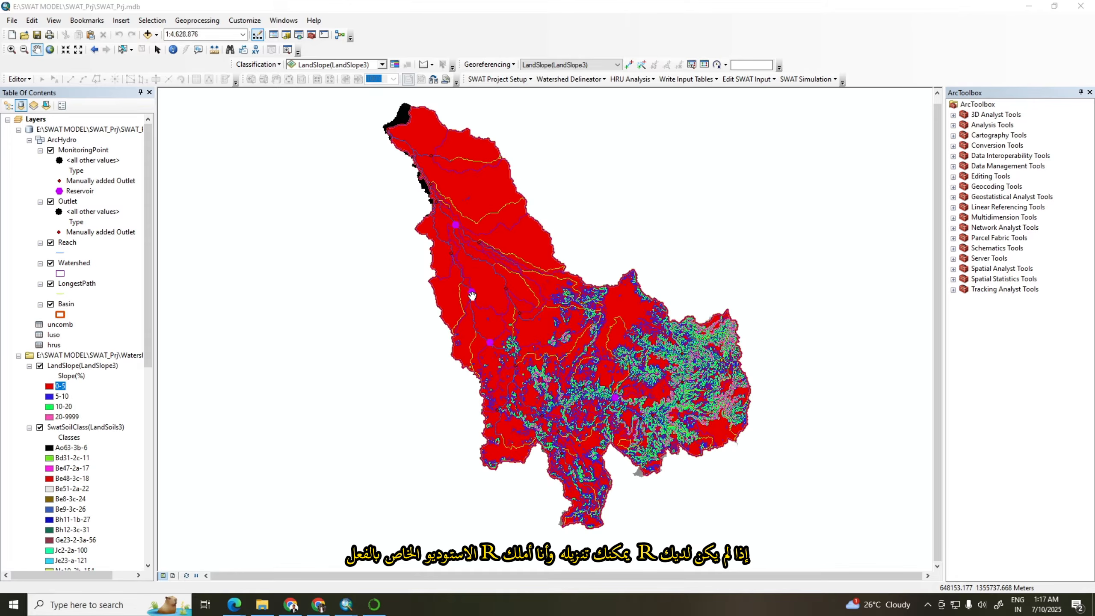
left_click(122, 605)
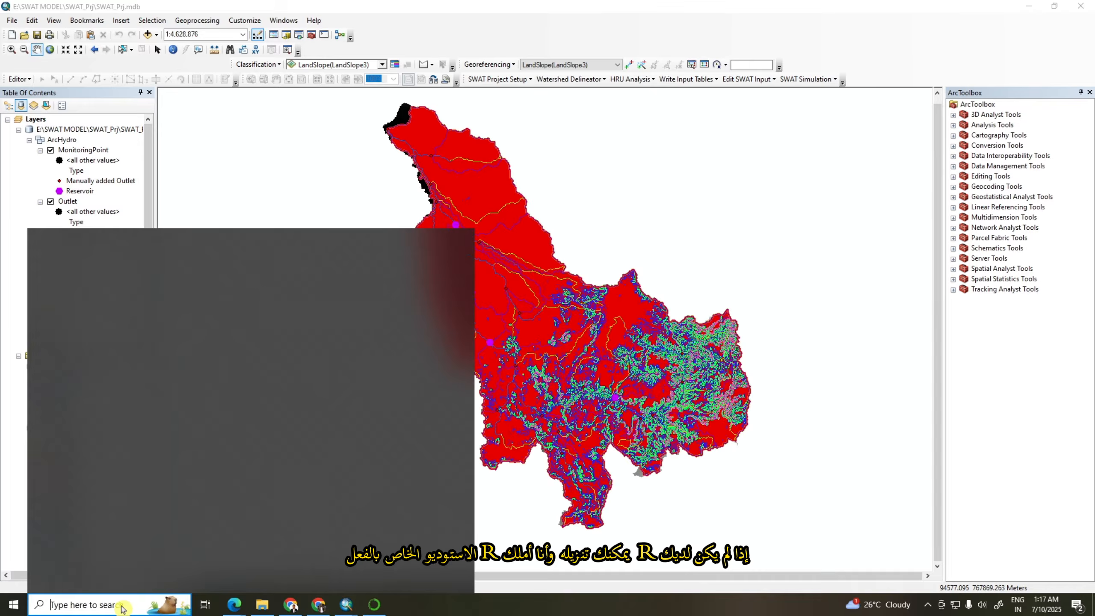
type("r")
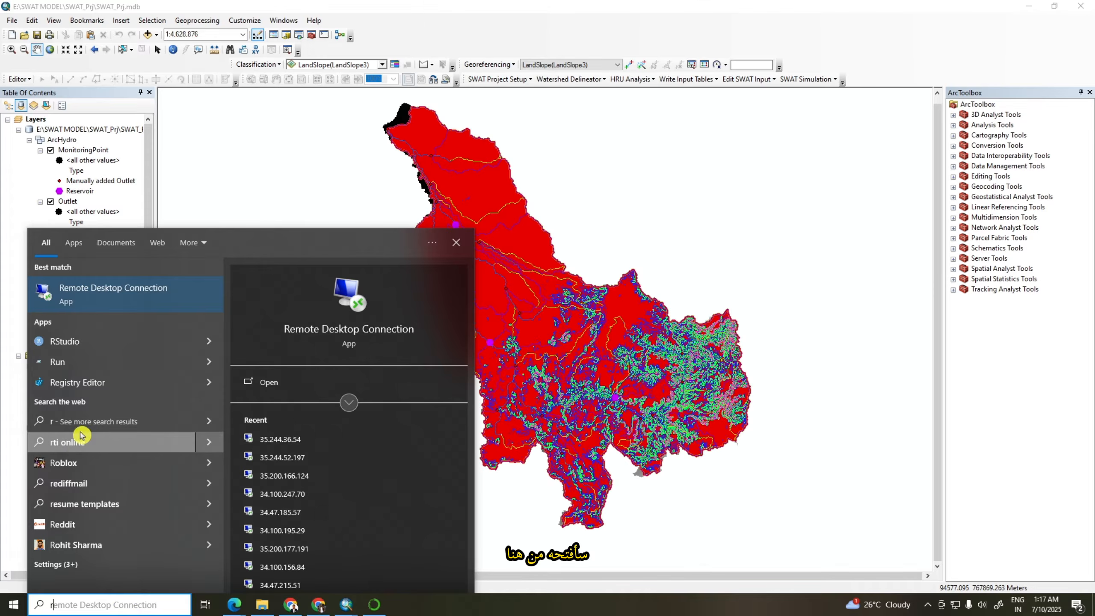
left_click(73, 343)
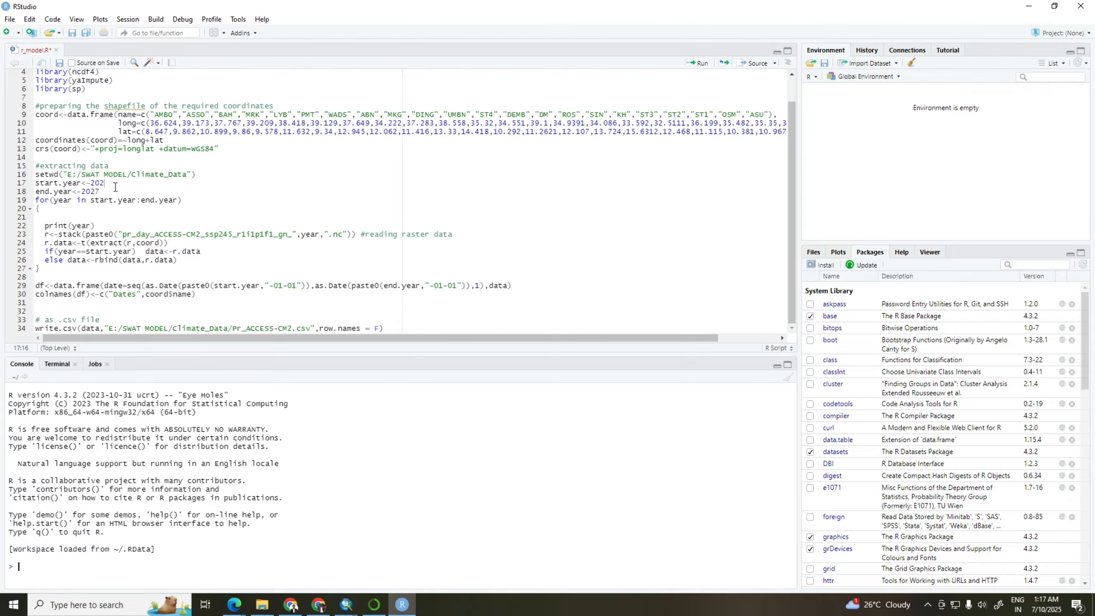
Highlight the script's library calls, then find the sf package in the installed packages and load it
scroll(78, 171, "up", 1)
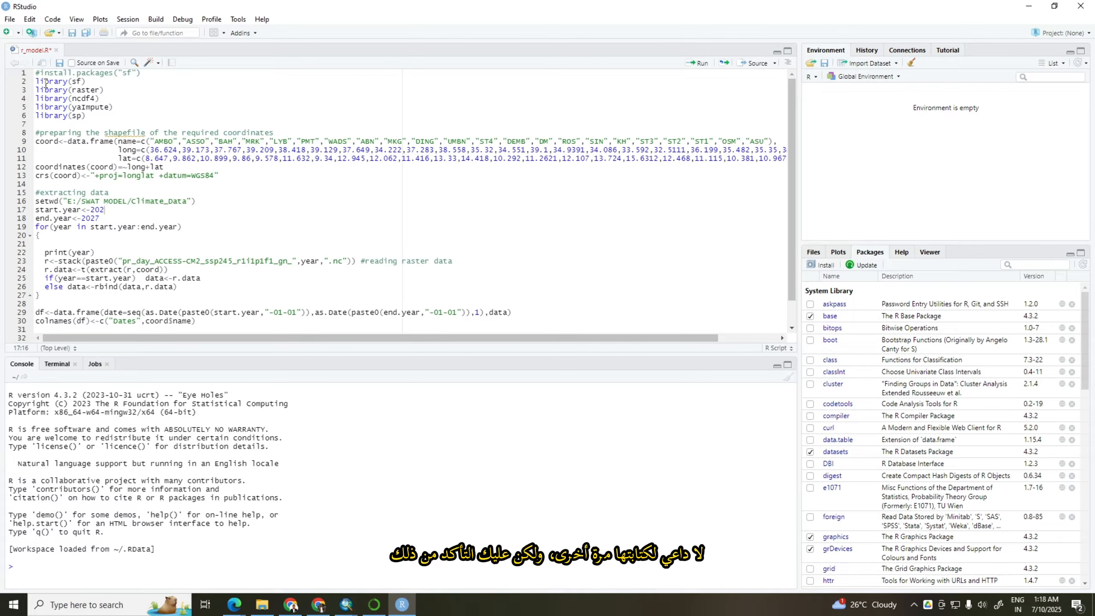
left_click_drag(37, 82, 92, 117)
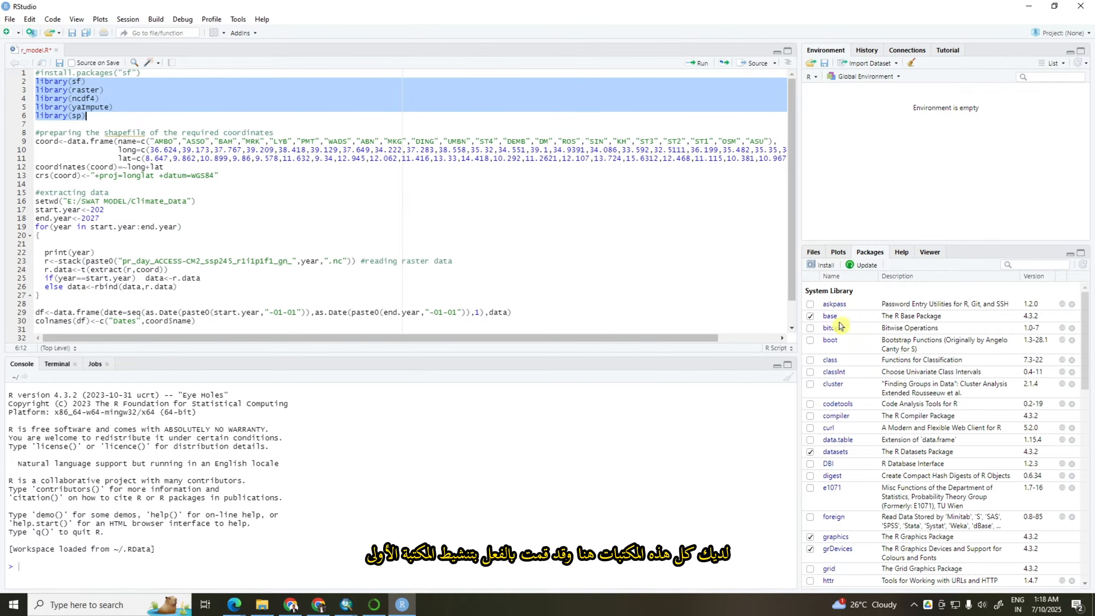
left_click(810, 316)
left_click(1016, 264)
type("sf")
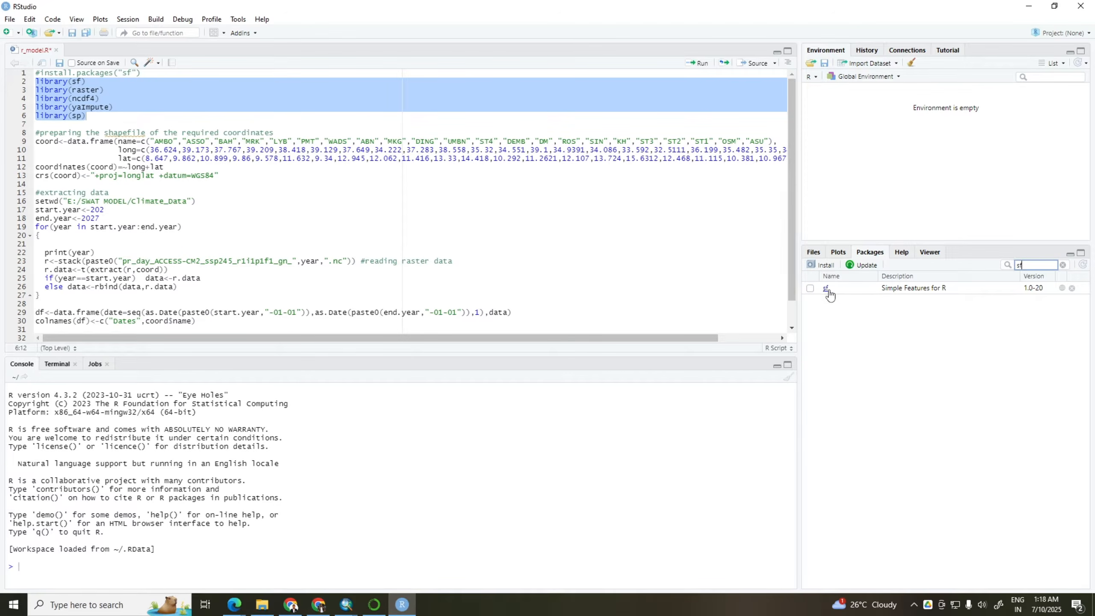
left_click(810, 289)
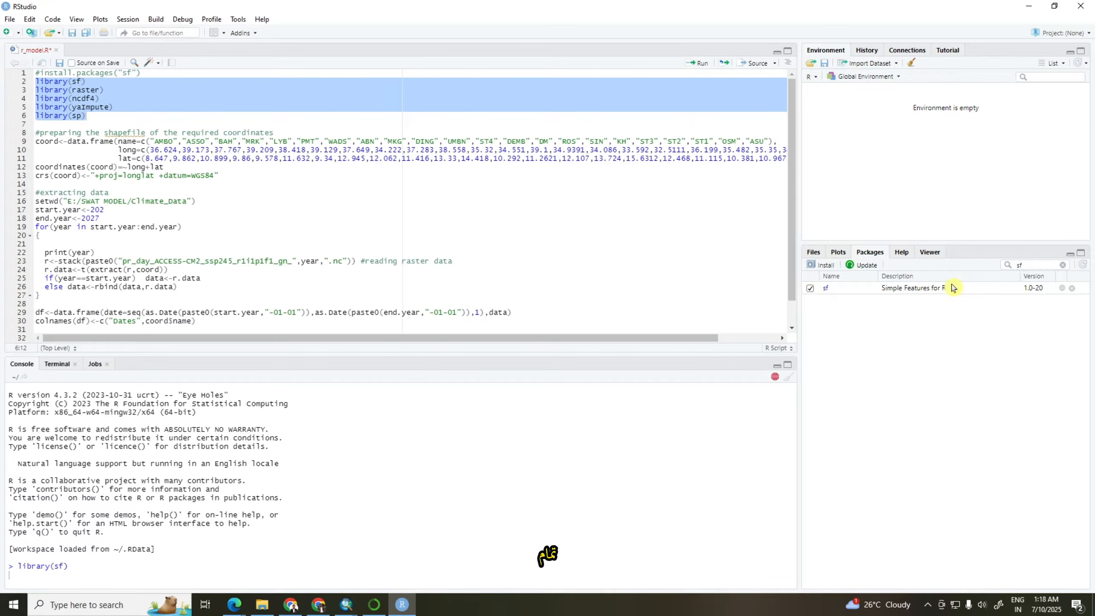
Find and load the raster and ncdf4 packages
left_click(1063, 267)
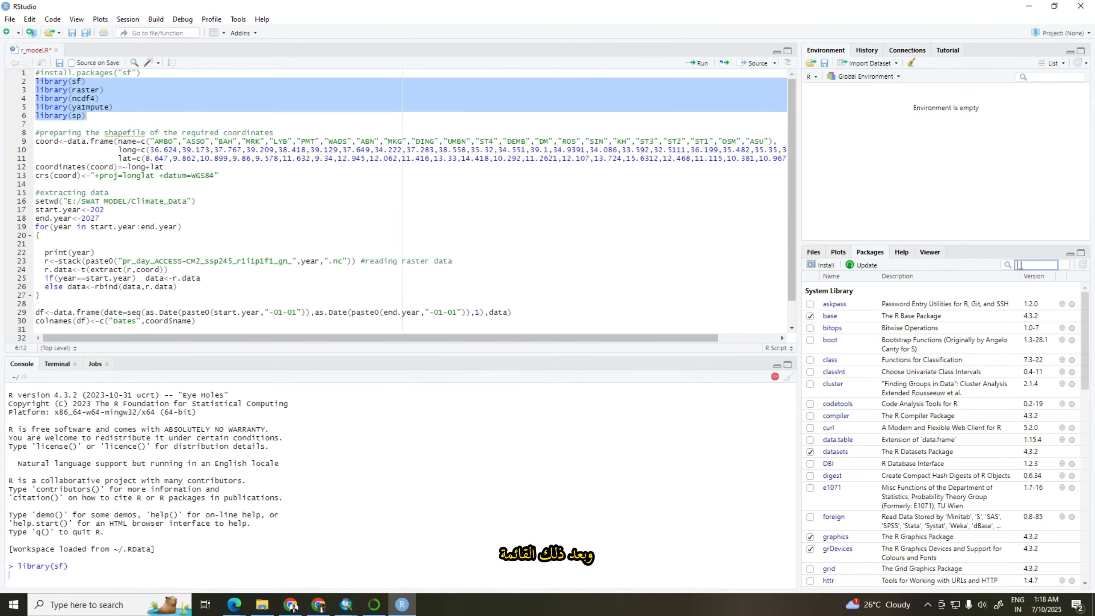
type("raster")
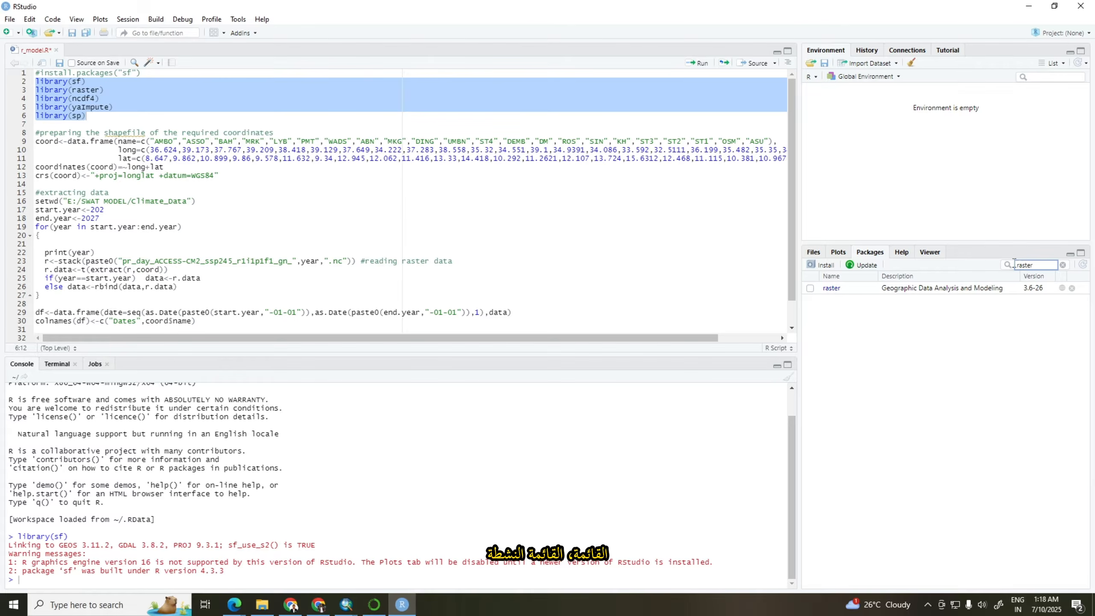
left_click(811, 289)
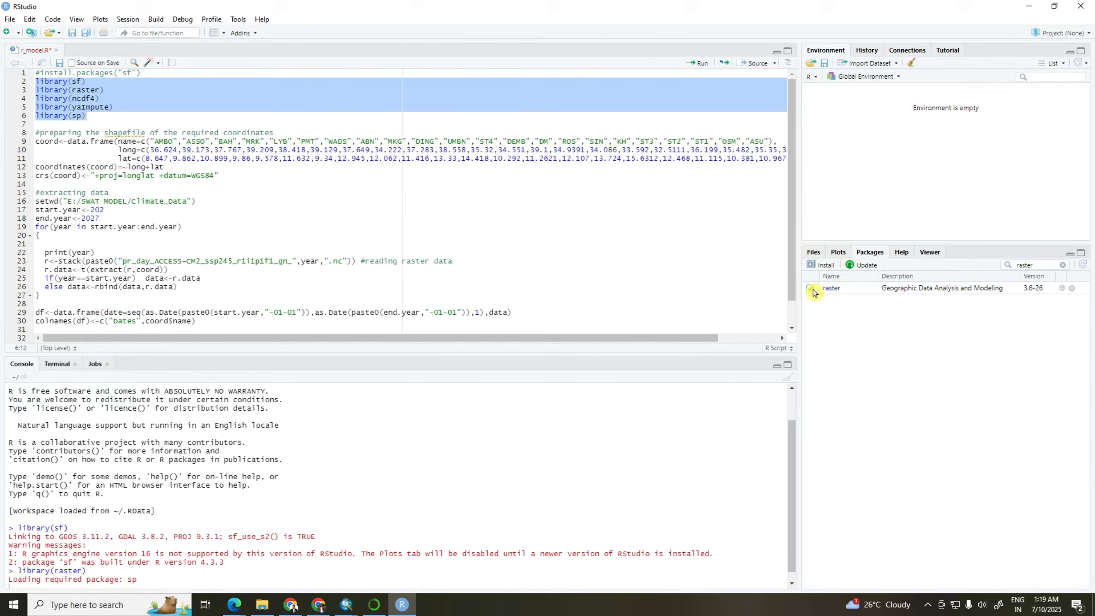
left_click(1063, 266)
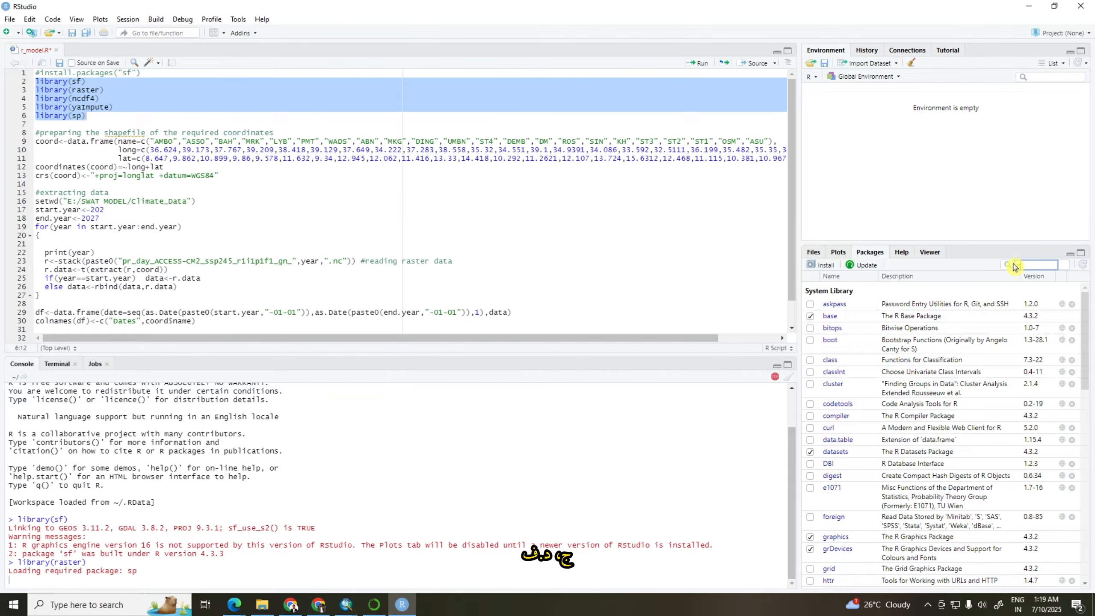
type("net")
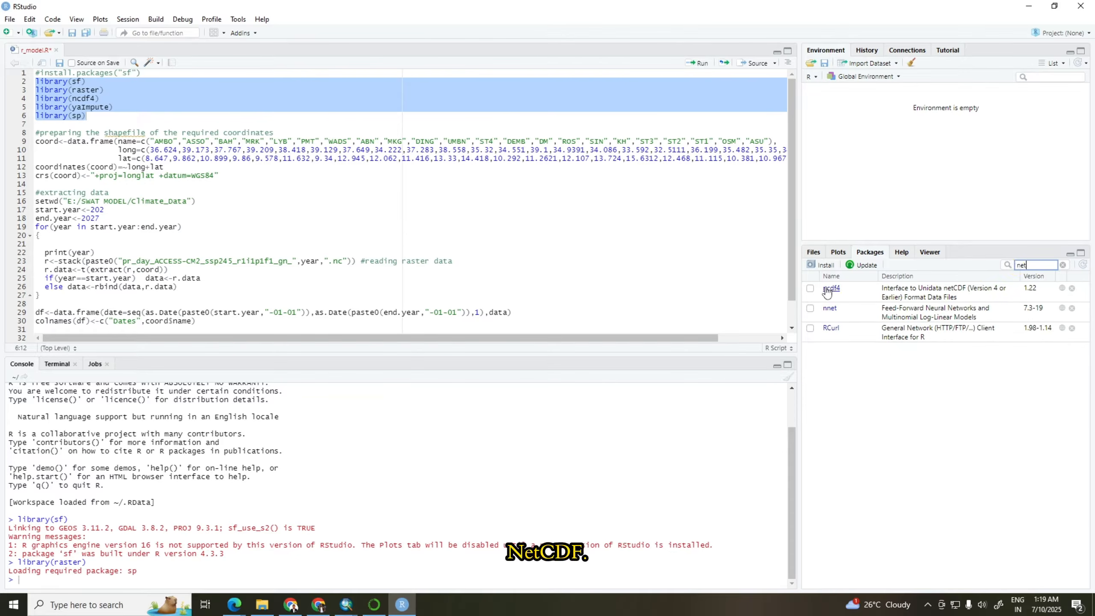
left_click(810, 290)
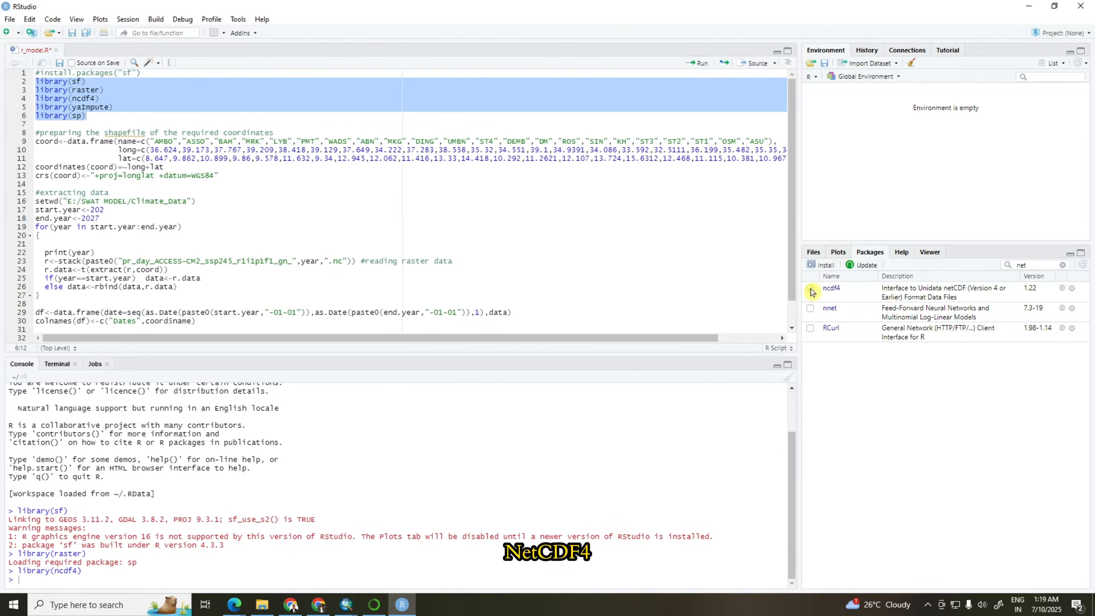
Look up the sp package, load the yaImpute package, and clear the package filter
left_click(1064, 265)
type("sp")
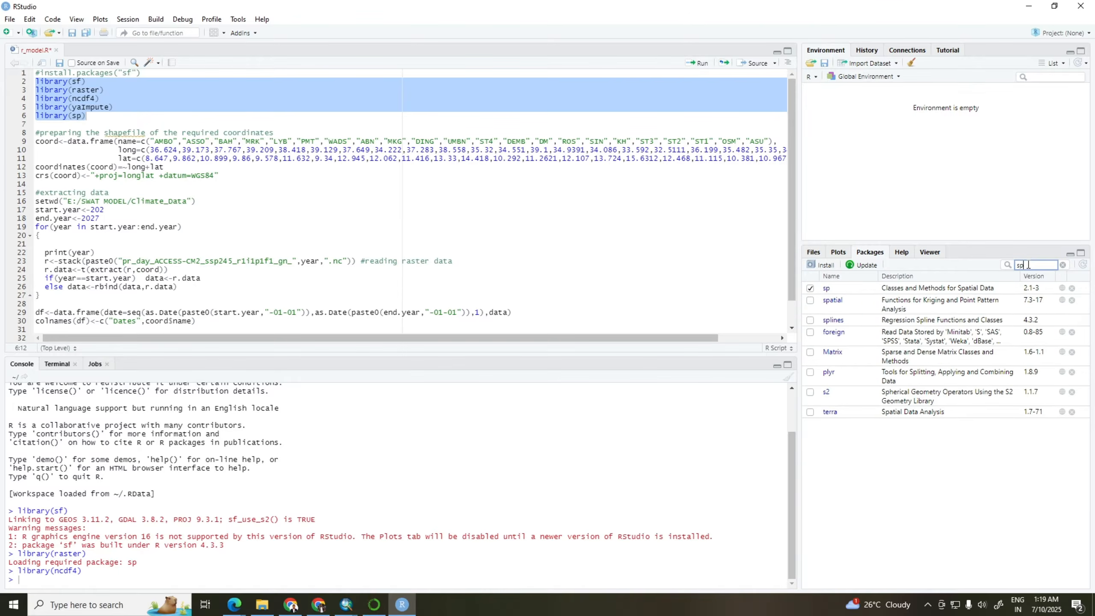
left_click(810, 288)
double_click(1019, 265)
type("r")
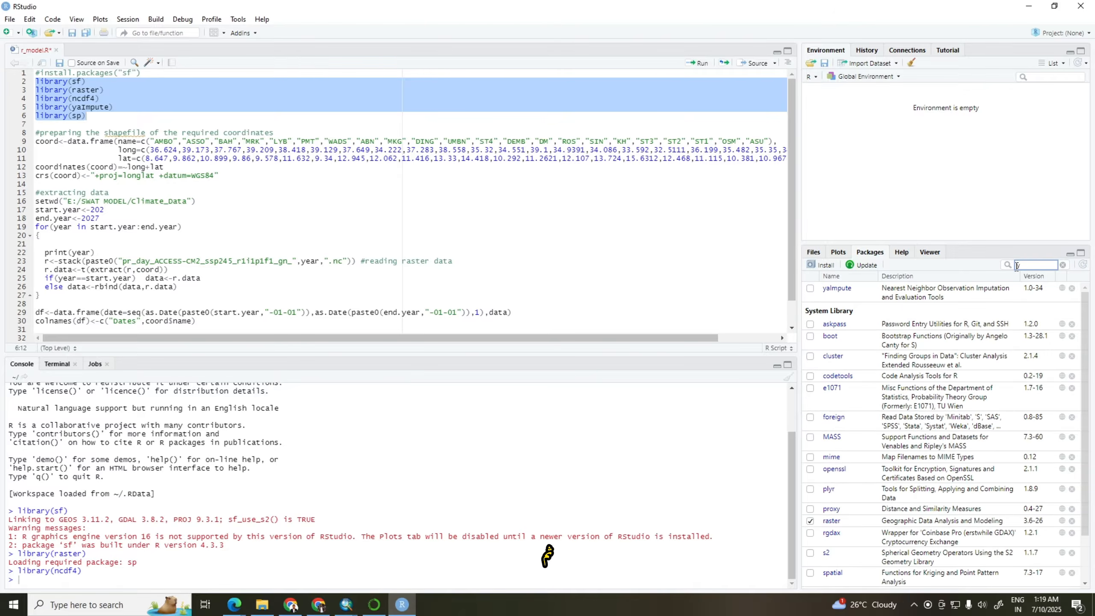
type("ai")
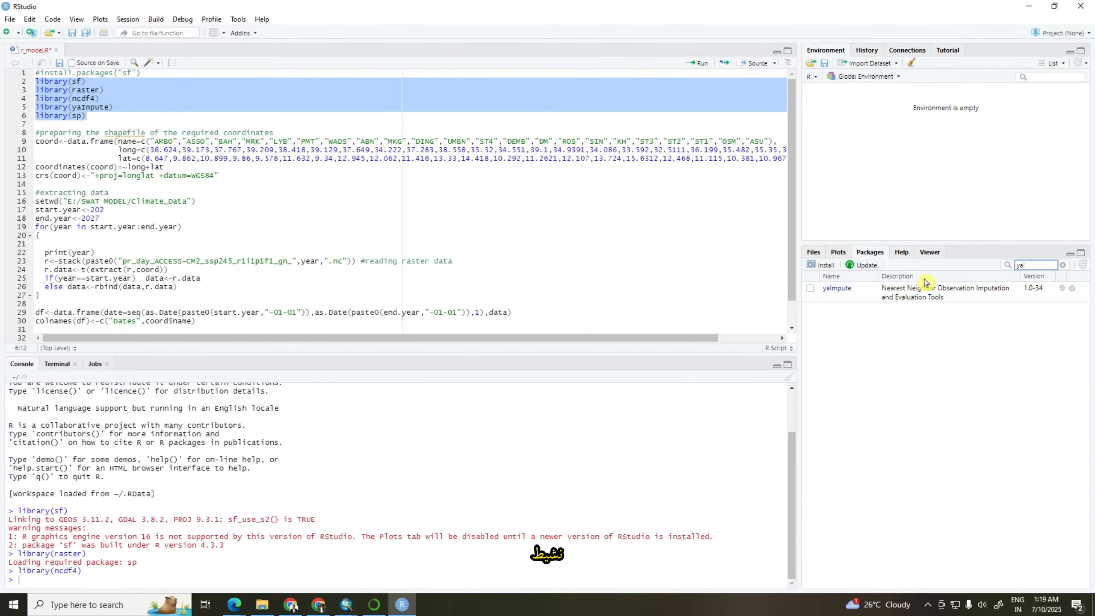
left_click(810, 289)
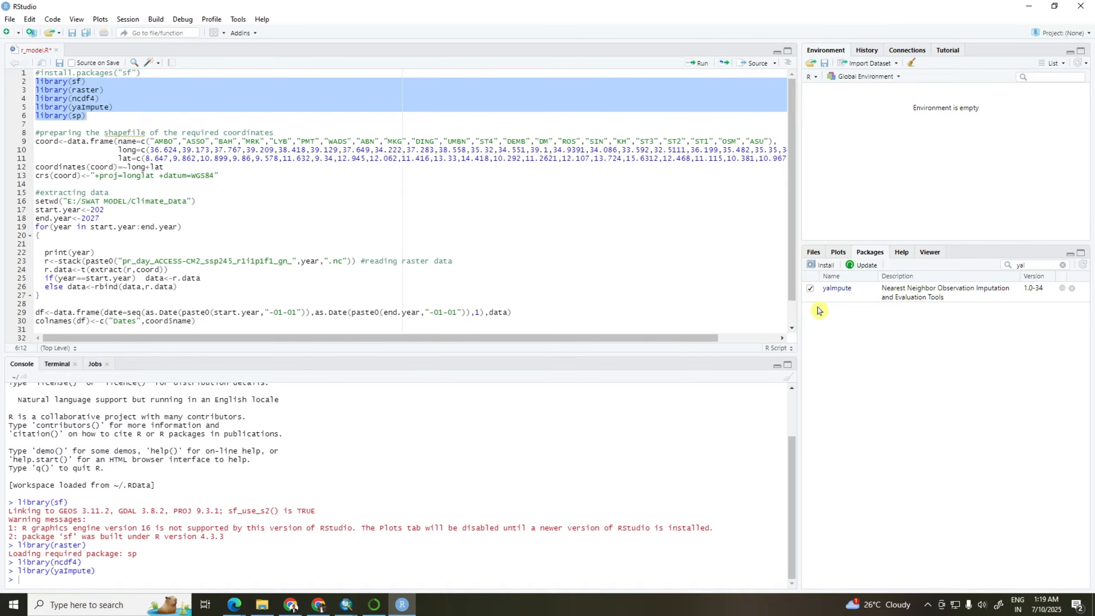
left_click(1063, 264)
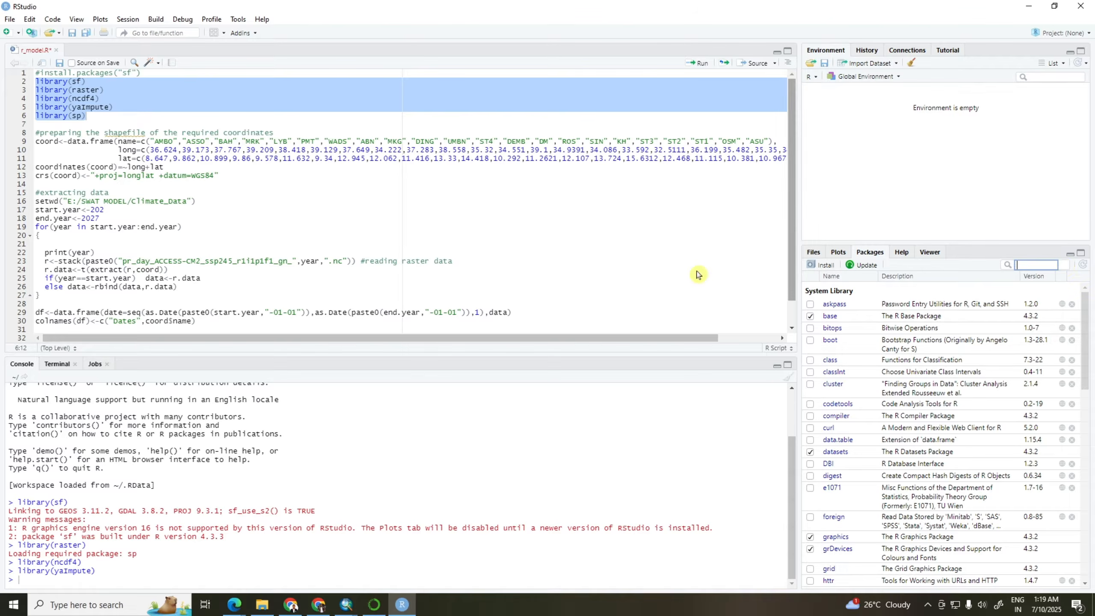
Examine the station names, longitudes and latitudes in the coord data frame and the working directory path in setwd
left_click(92, 121)
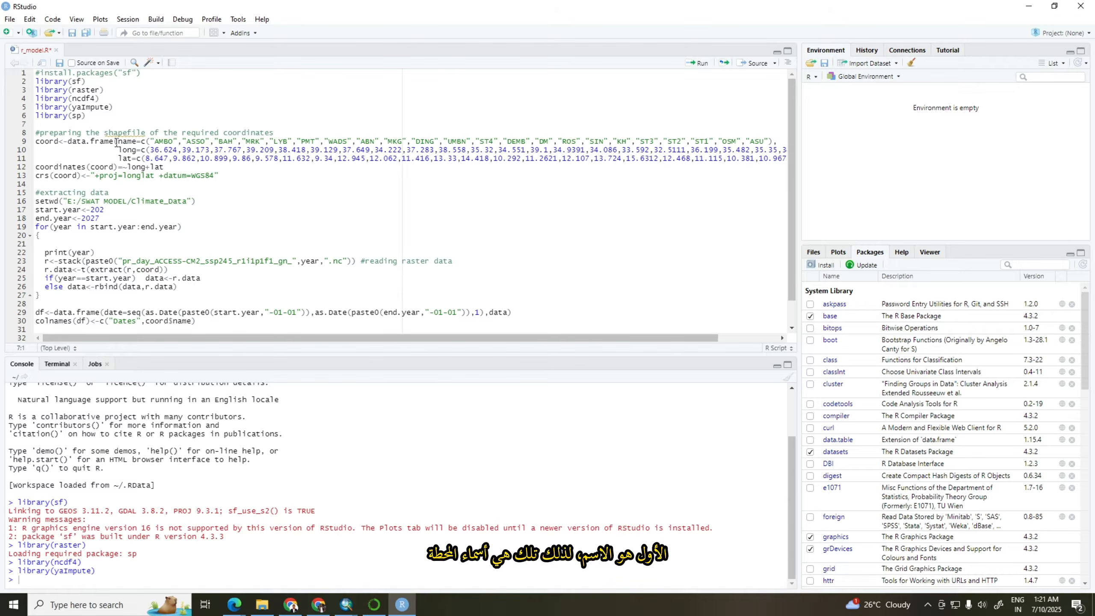
mouse_move(127, 142)
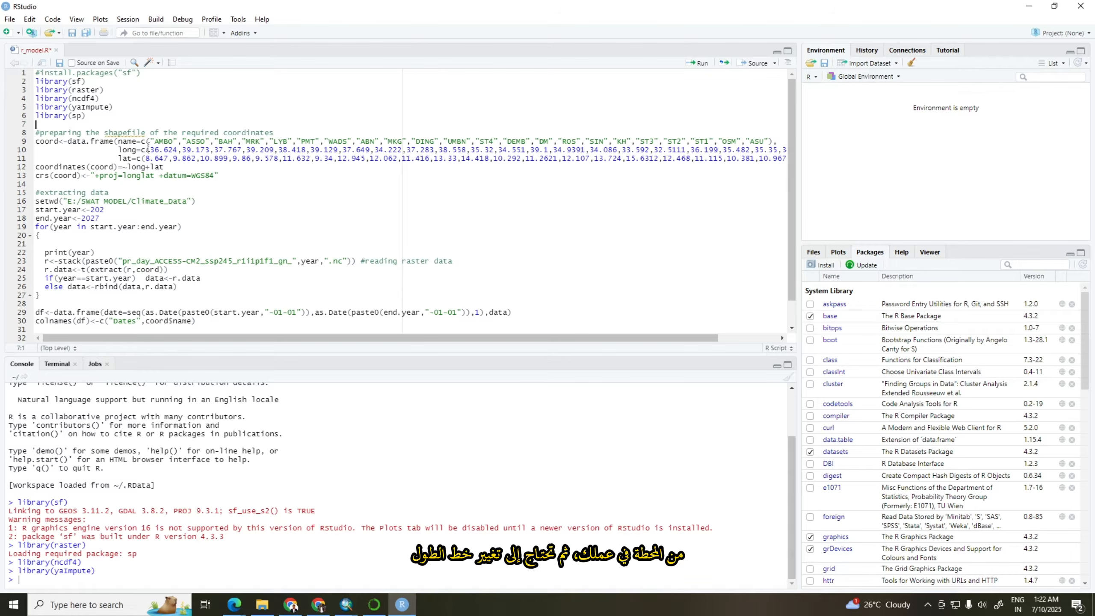
mouse_move(150, 149)
left_mouse_down()
mouse_move(178, 148)
mouse_move(166, 156)
left_mouse_up()
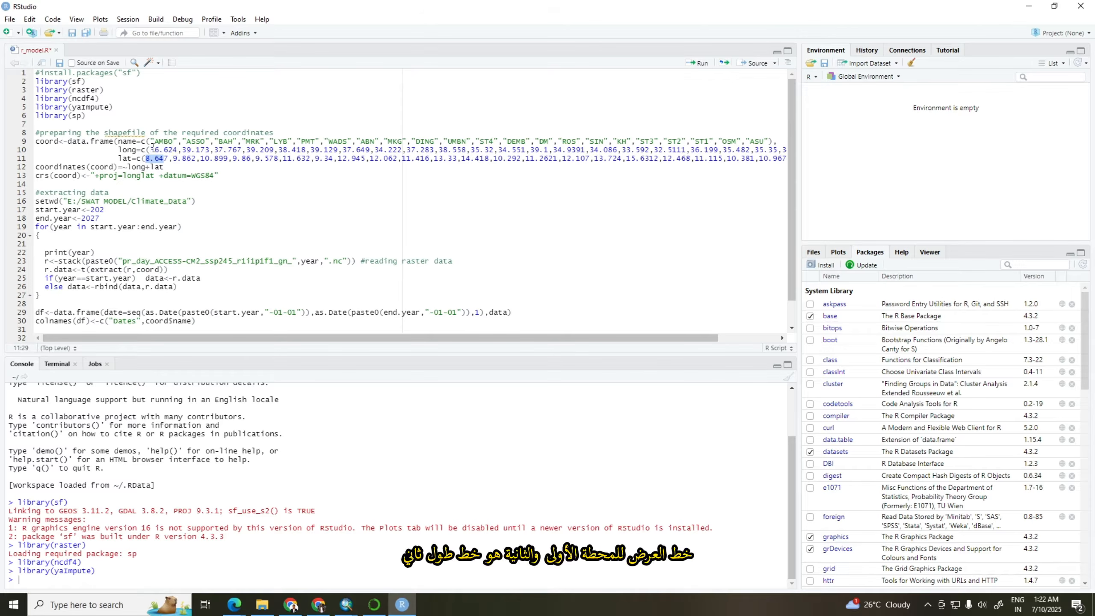
left_click_drag(182, 150, 210, 158)
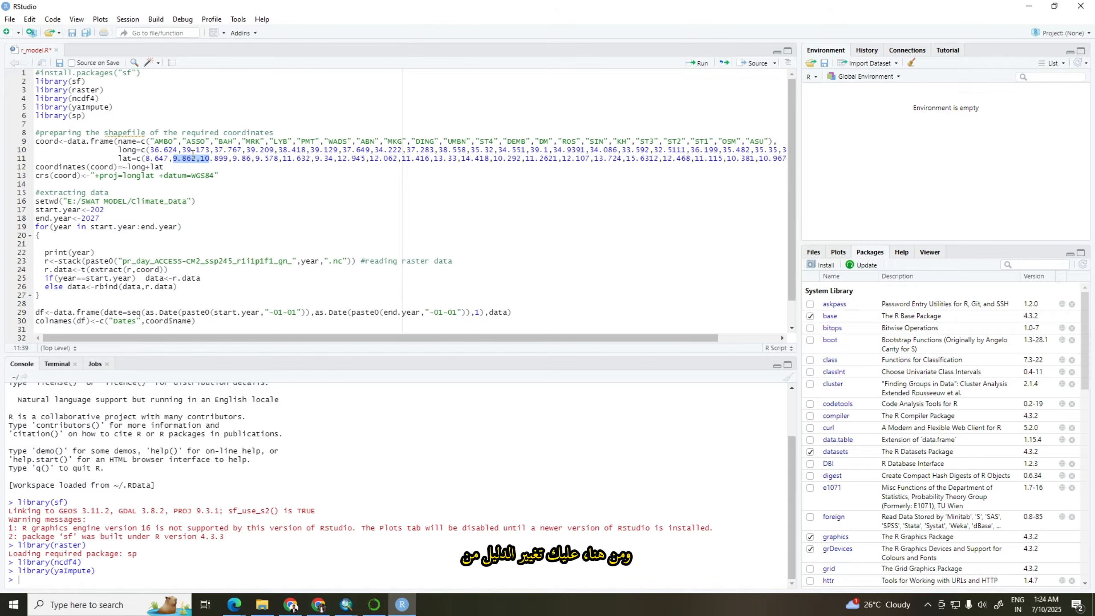
left_click_drag(68, 201, 186, 201)
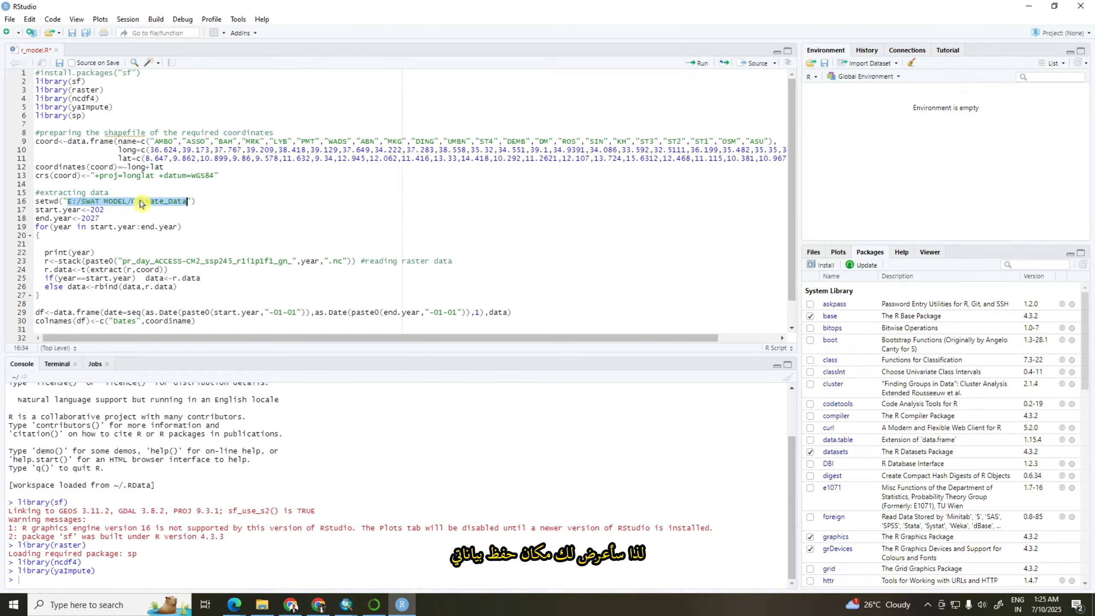
Copy the Climate_Data folder's address from File Explorer and paste it over the selected path in the script's setwd call
left_click(263, 605)
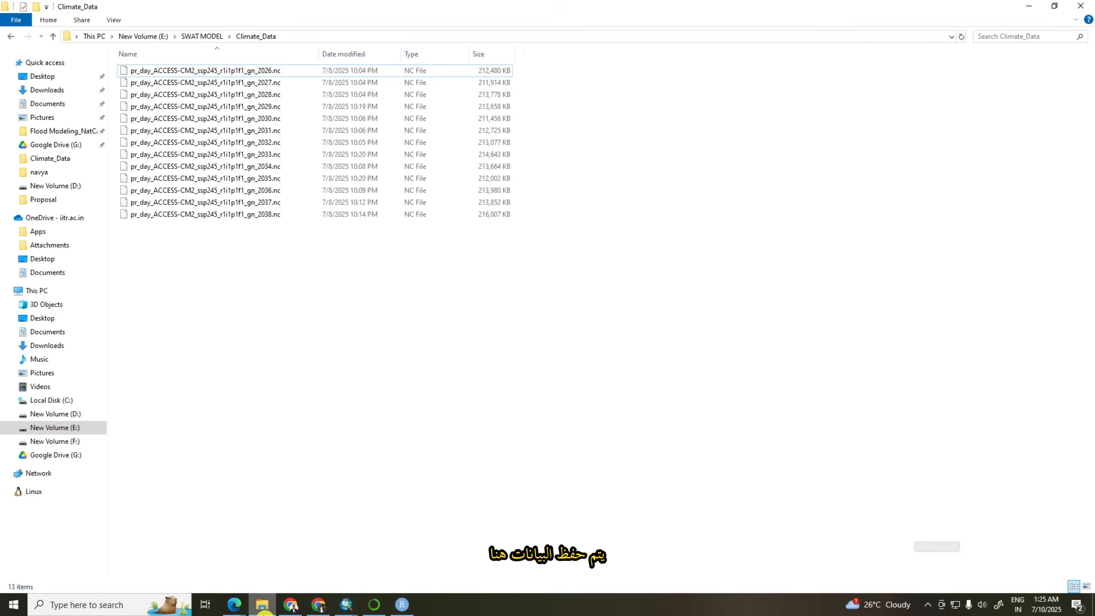
left_click(289, 38)
key("ctrl+c")
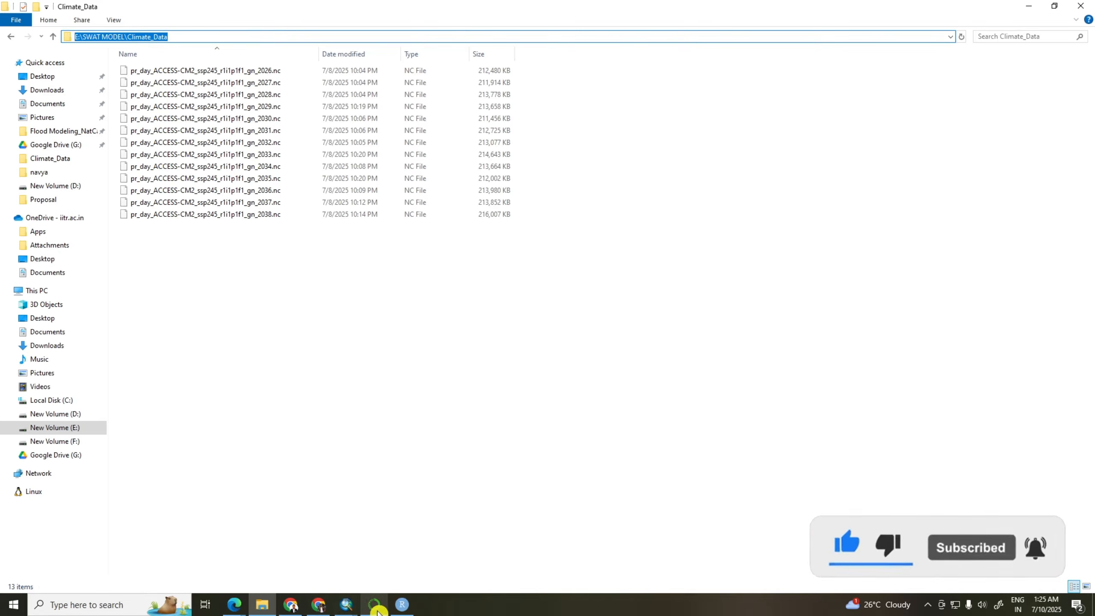
left_click(395, 609)
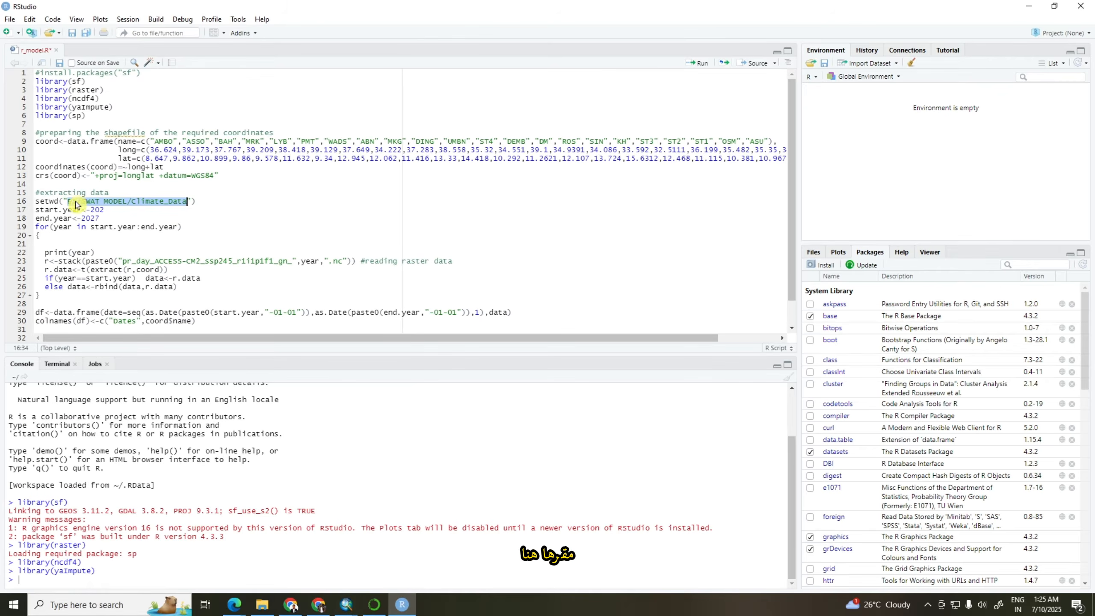
key("ctrl+v")
Change both backslashes in the setwd path to forward slashes so it reads E:/SWAT MODEL/Climate_Data
left_click(133, 202)
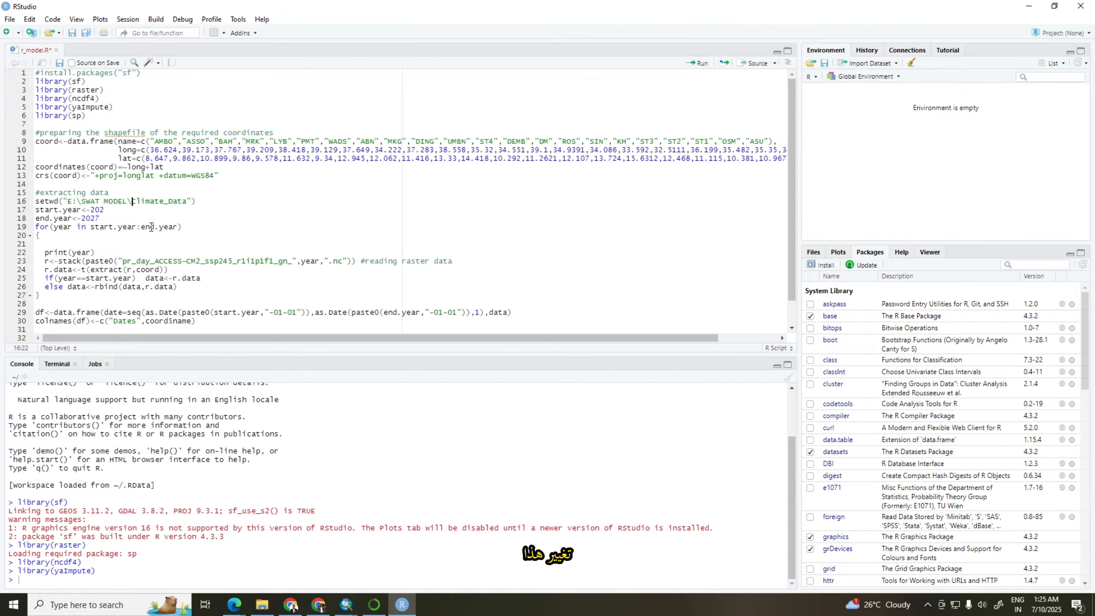
key("BackSpace")
type("/")
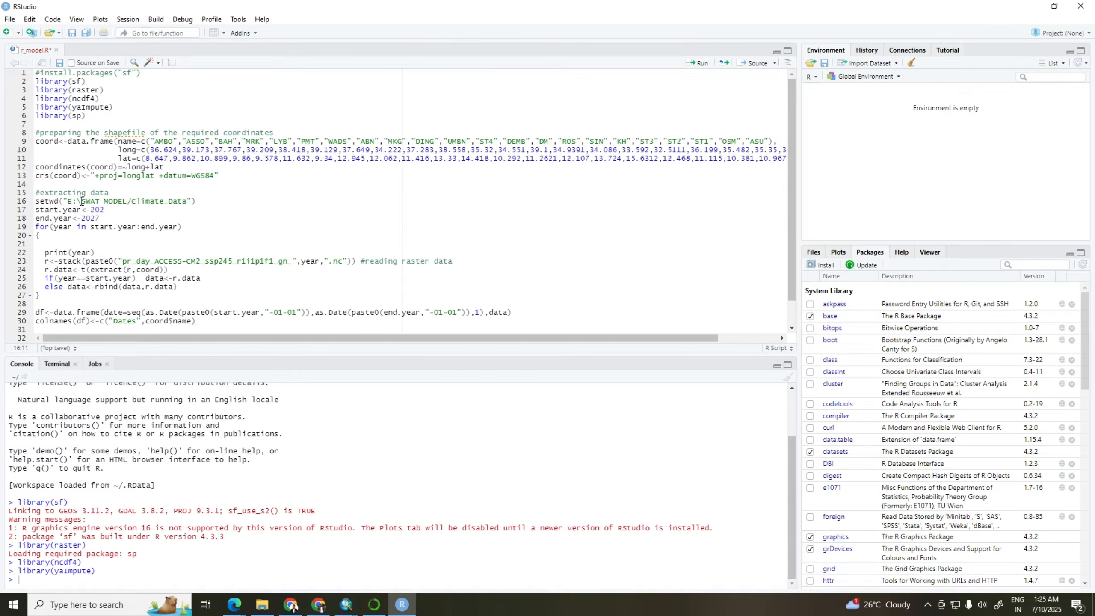
key("BackSpace")
type("/")
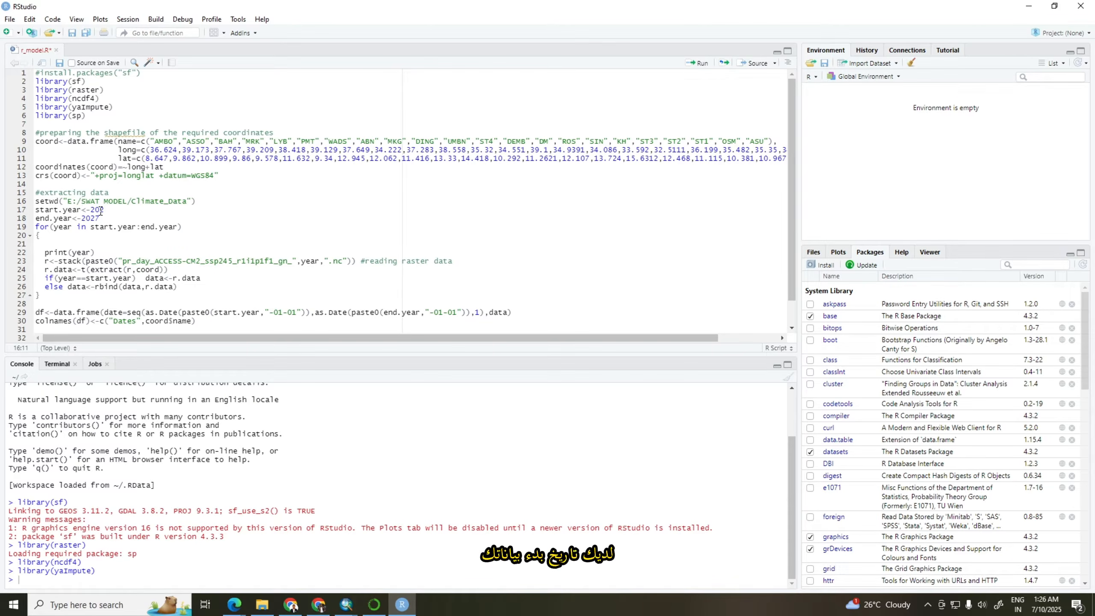
Check the years covered by the NetCDF files in the Climate_Data folder, and set start.year to 2026 and end.year to 2038
left_click(263, 604)
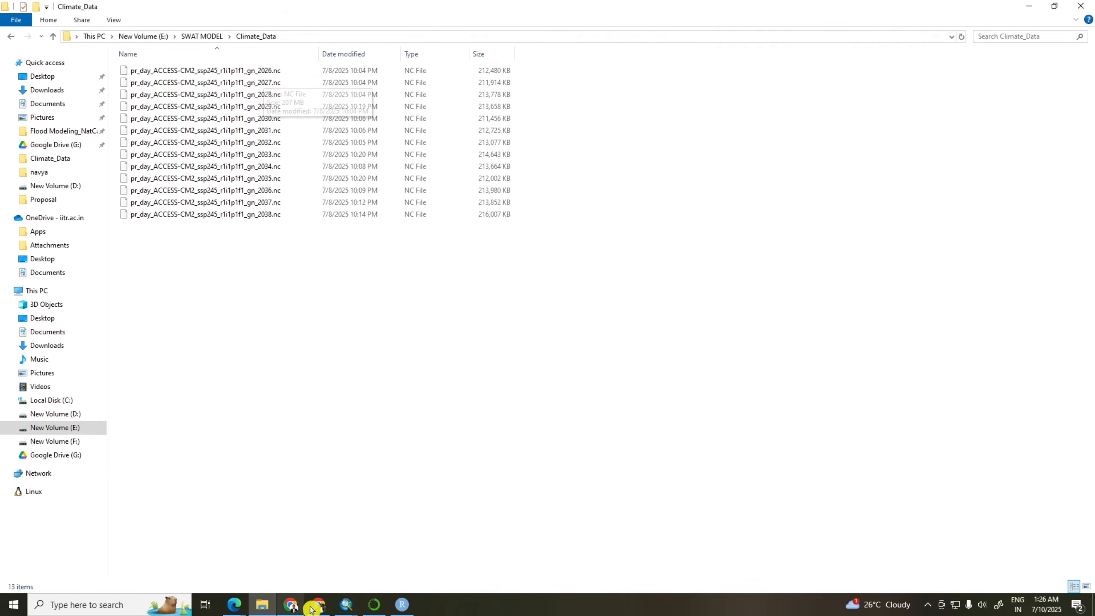
left_click(402, 604)
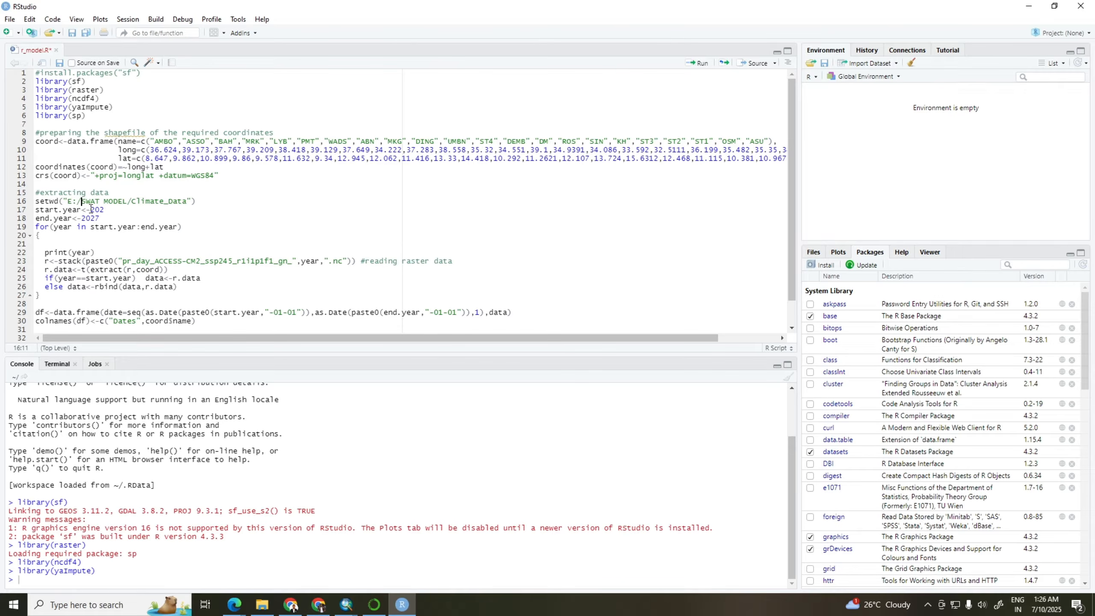
left_click(105, 210)
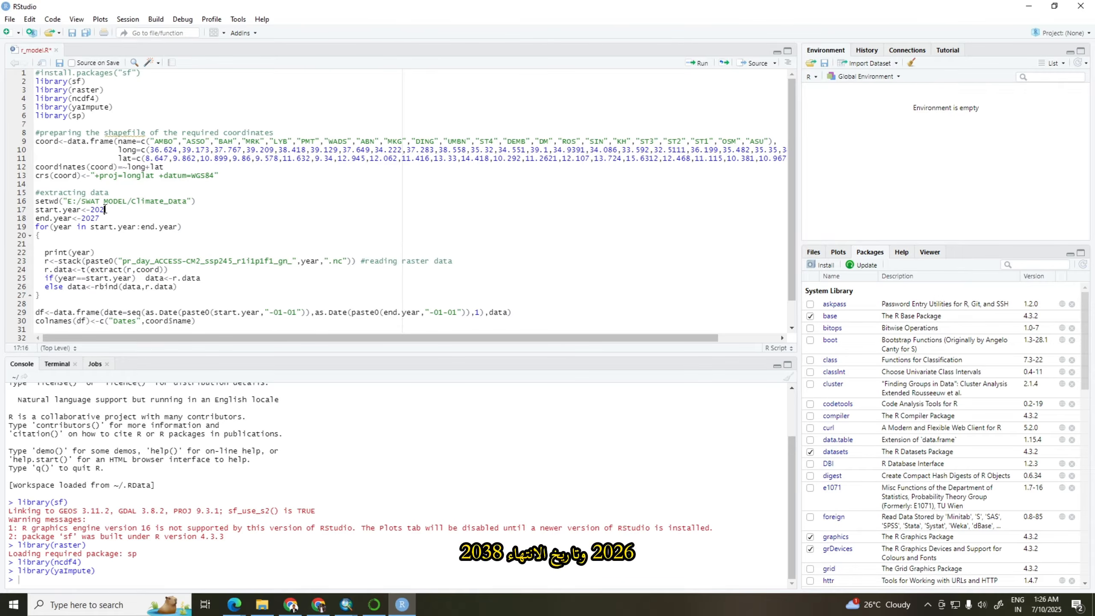
type("6")
left_click(402, 609)
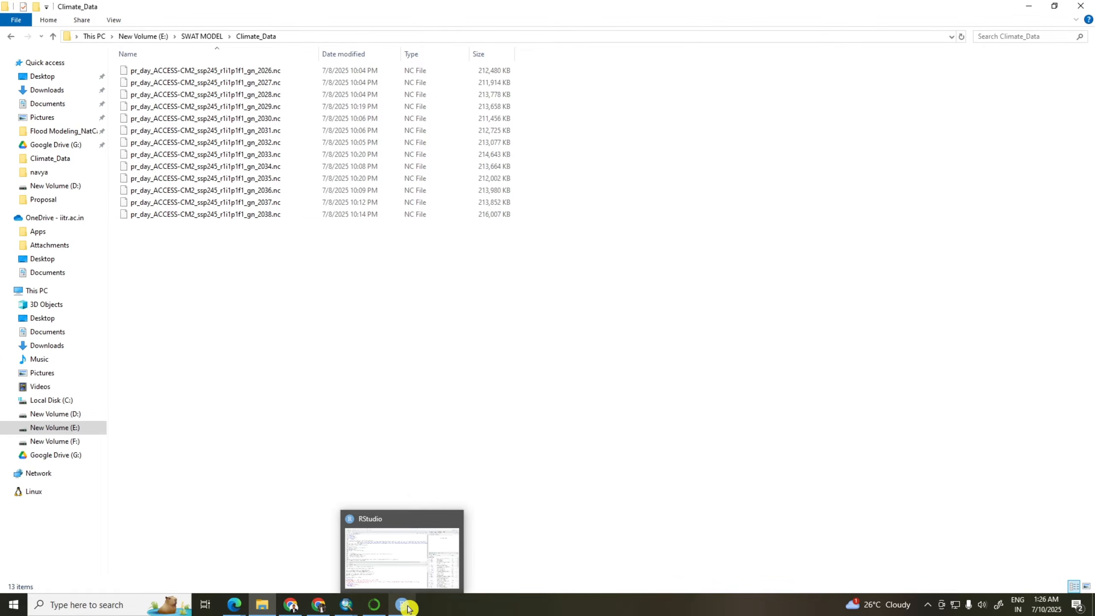
left_click(398, 559)
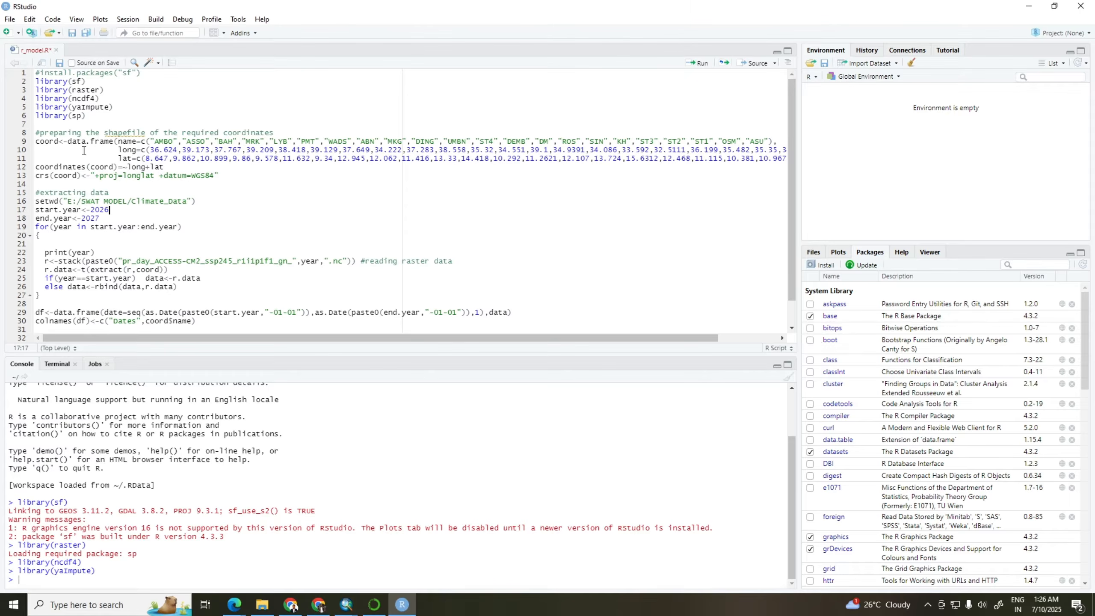
left_click(99, 218)
key("BackSpace")
key("BackSpace")
type("38")
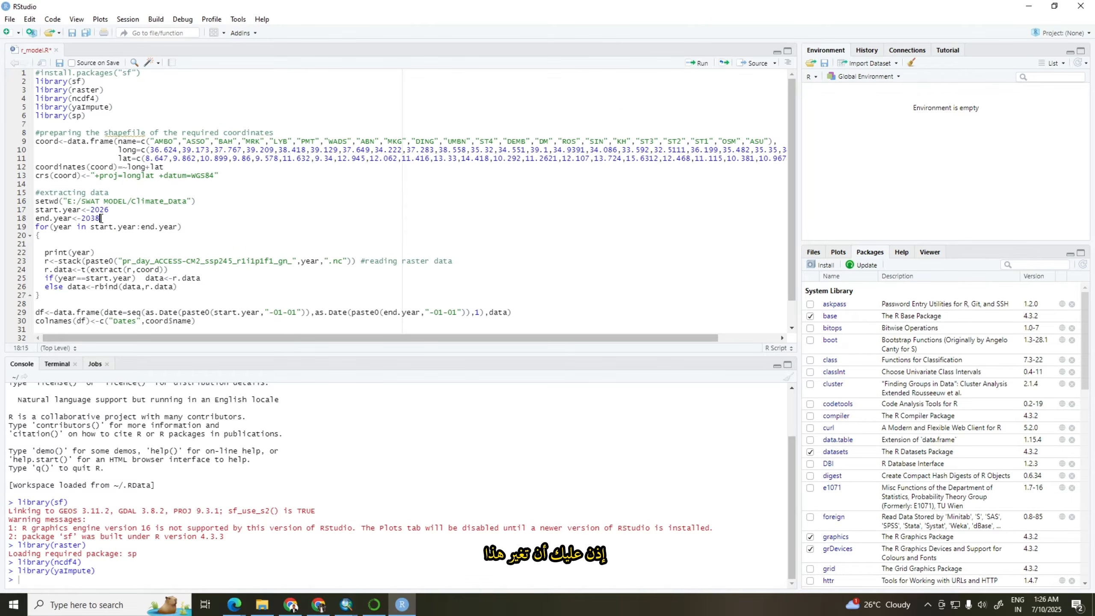
Select the prefix pr_day_ACCESS-CM2_ssp245_r1i1p1f1_gn_ in the 2026 NetCDF file's name and compare it with the file name in the stack call
scroll(72, 260, "down", 1)
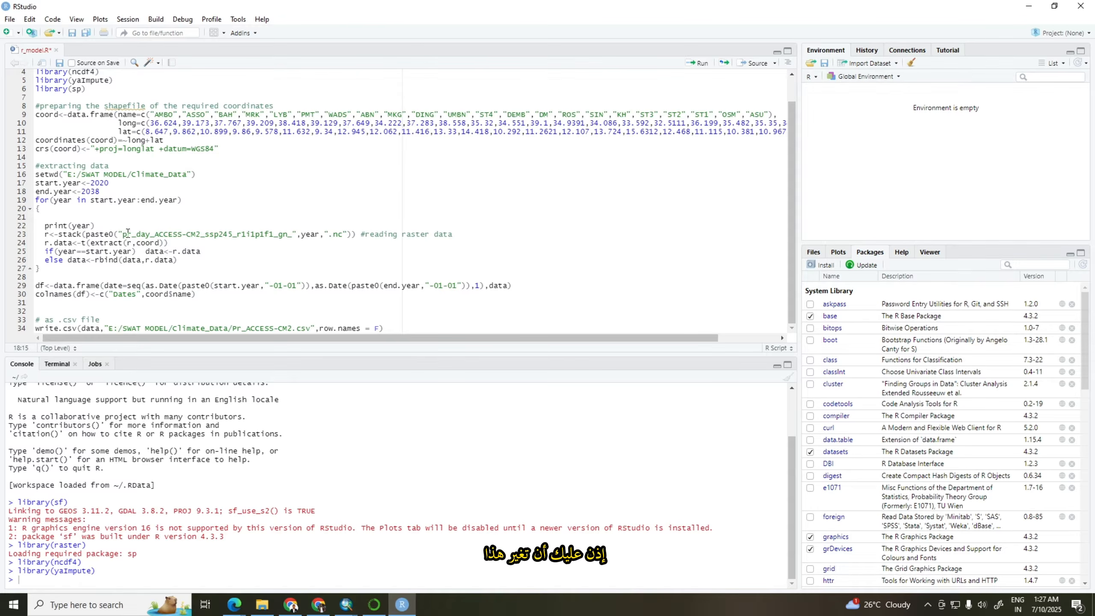
left_click_drag(122, 233, 293, 234)
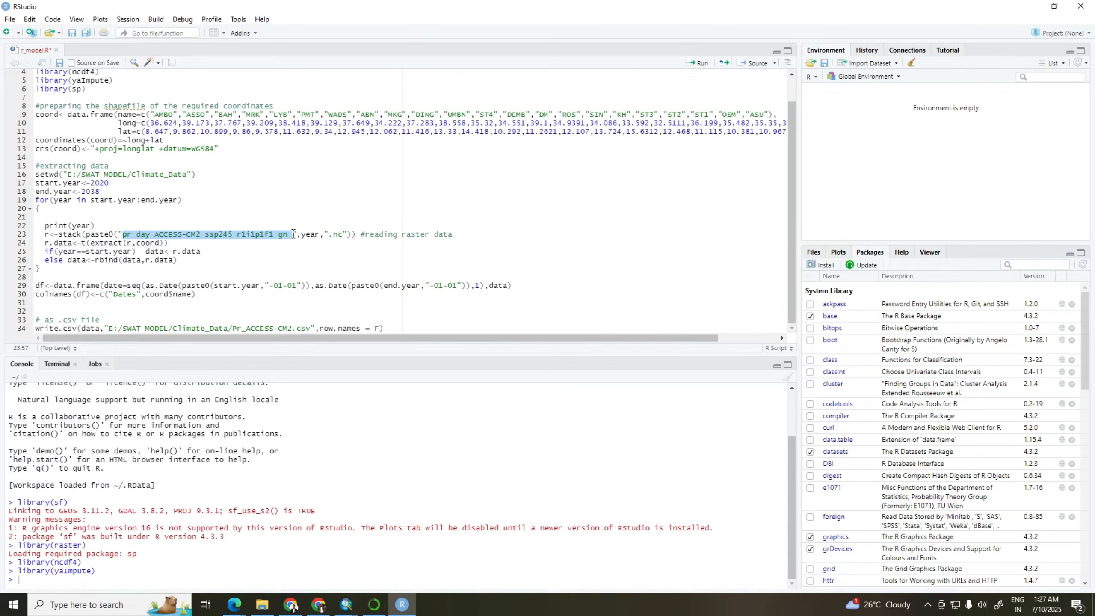
left_click(123, 234)
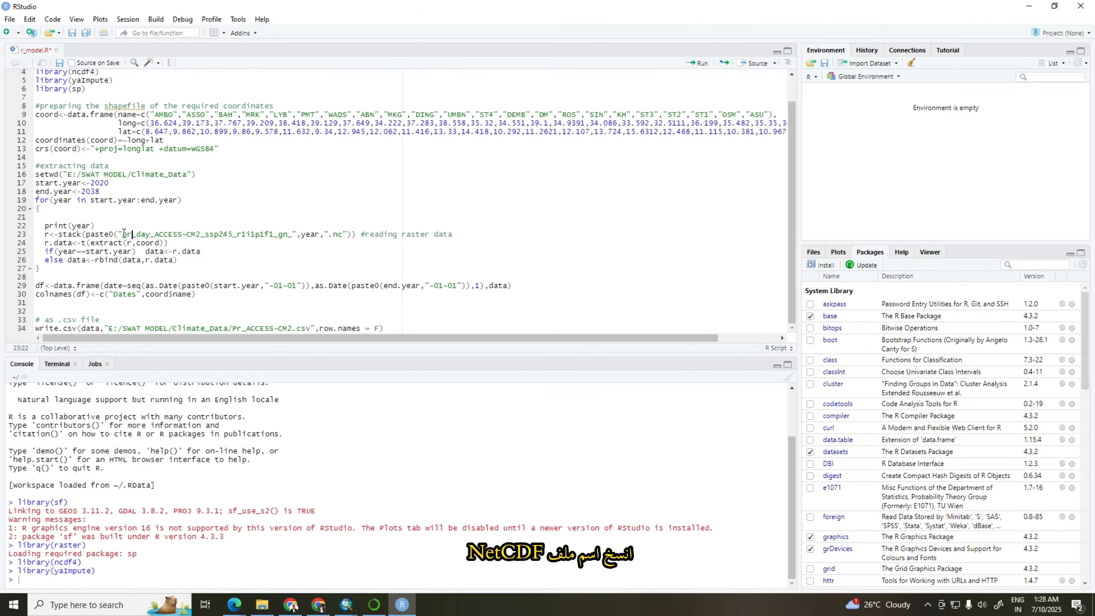
left_click(262, 605)
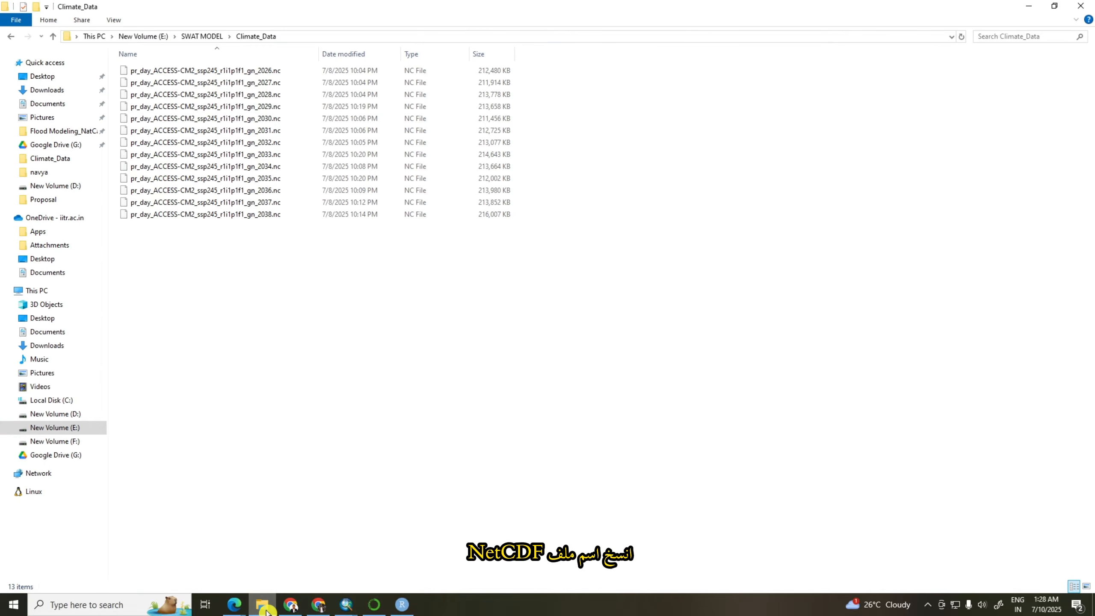
left_click(144, 72)
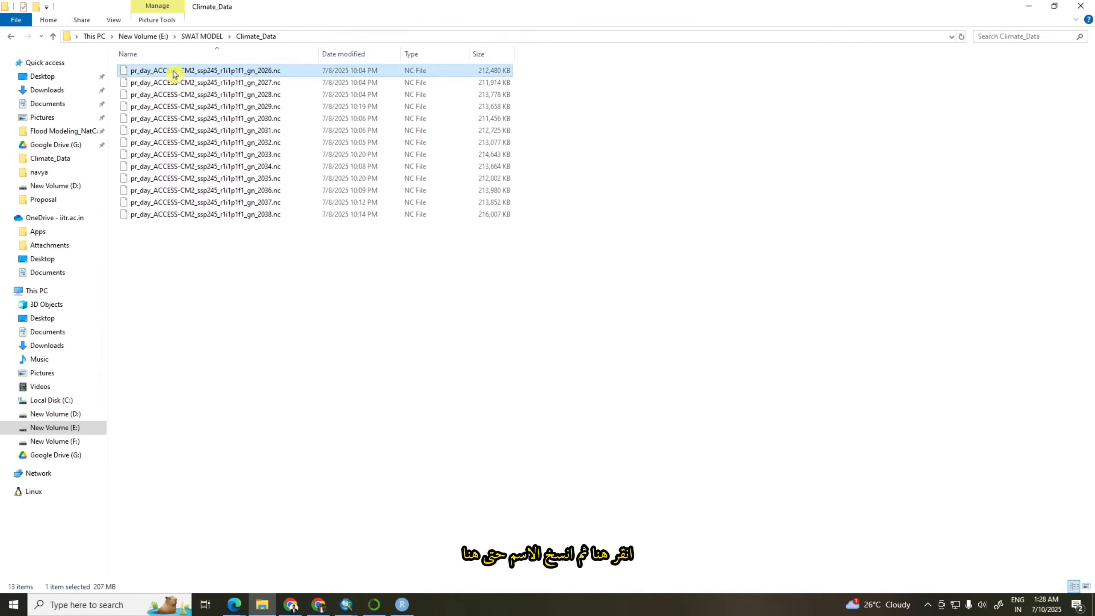
left_click(179, 72)
left_click(153, 70)
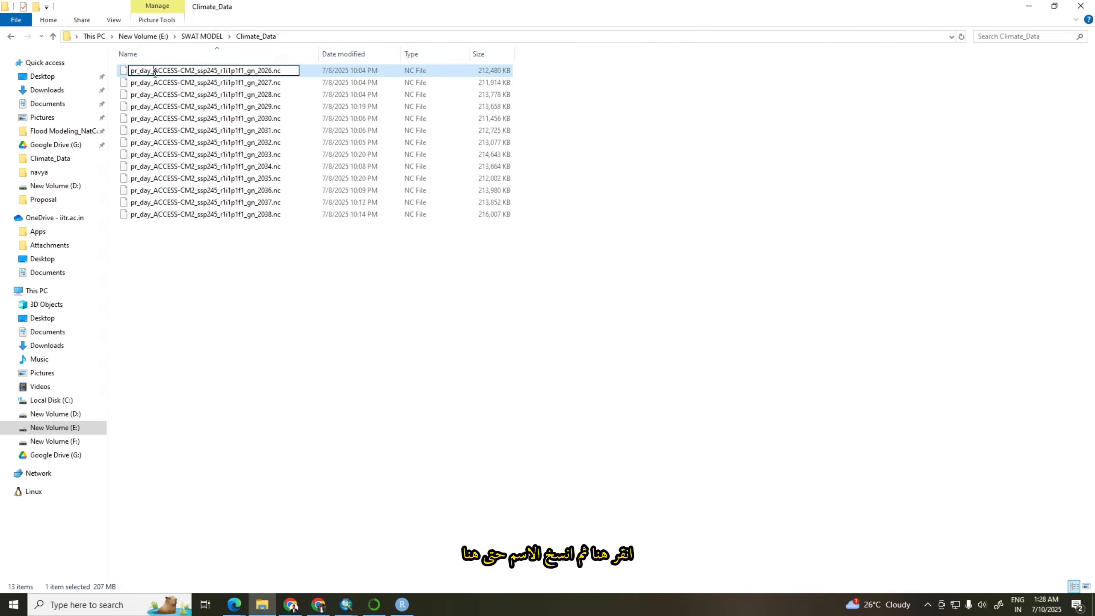
left_click_drag(131, 70, 258, 70)
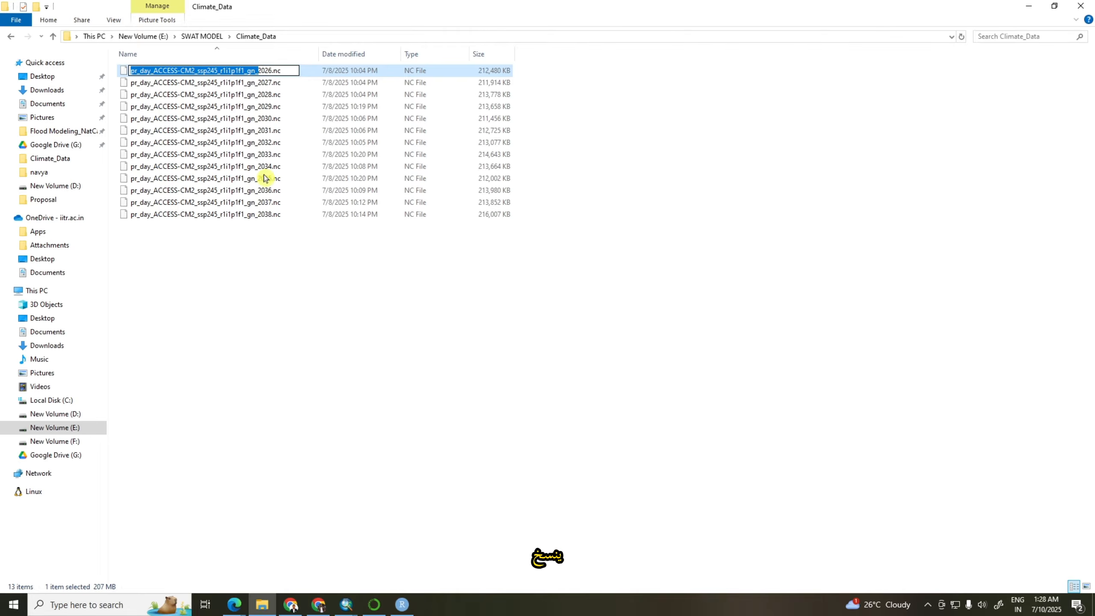
left_click(405, 605)
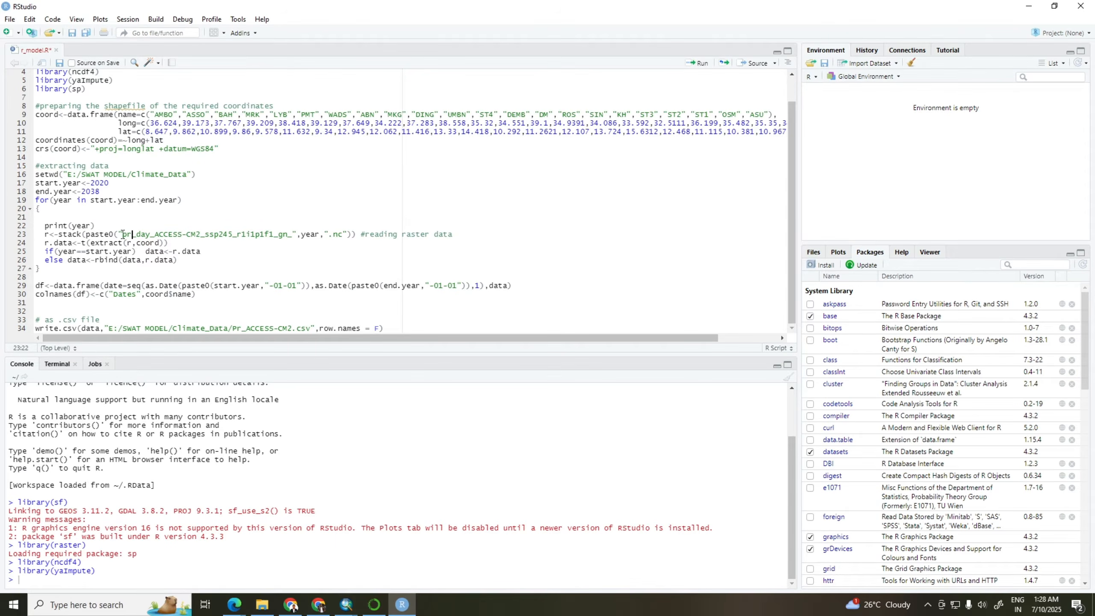
left_click_drag(123, 234, 291, 236)
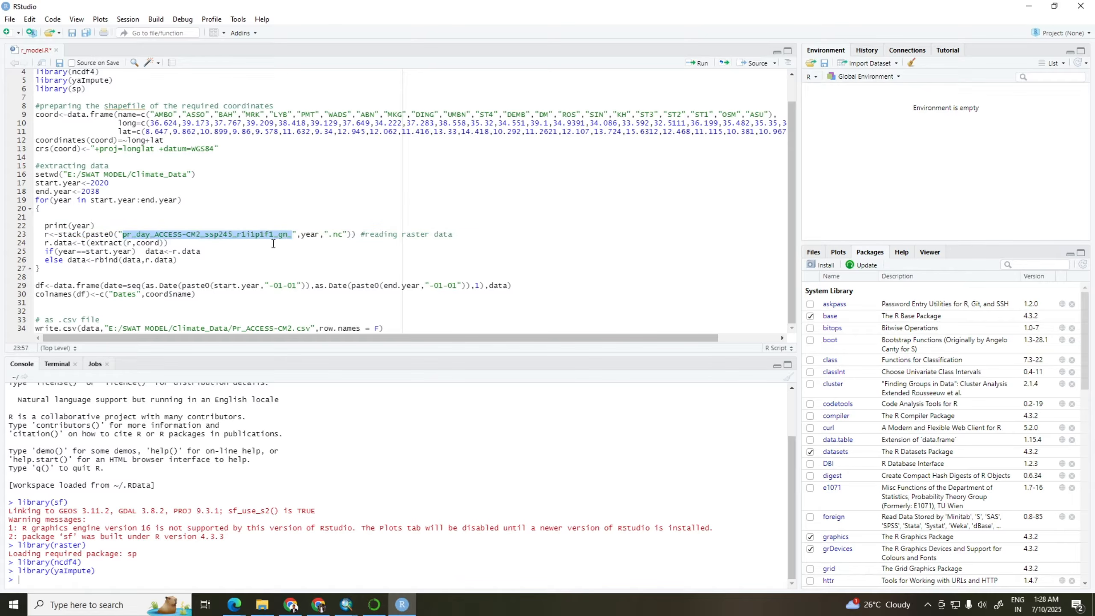
left_click(292, 235)
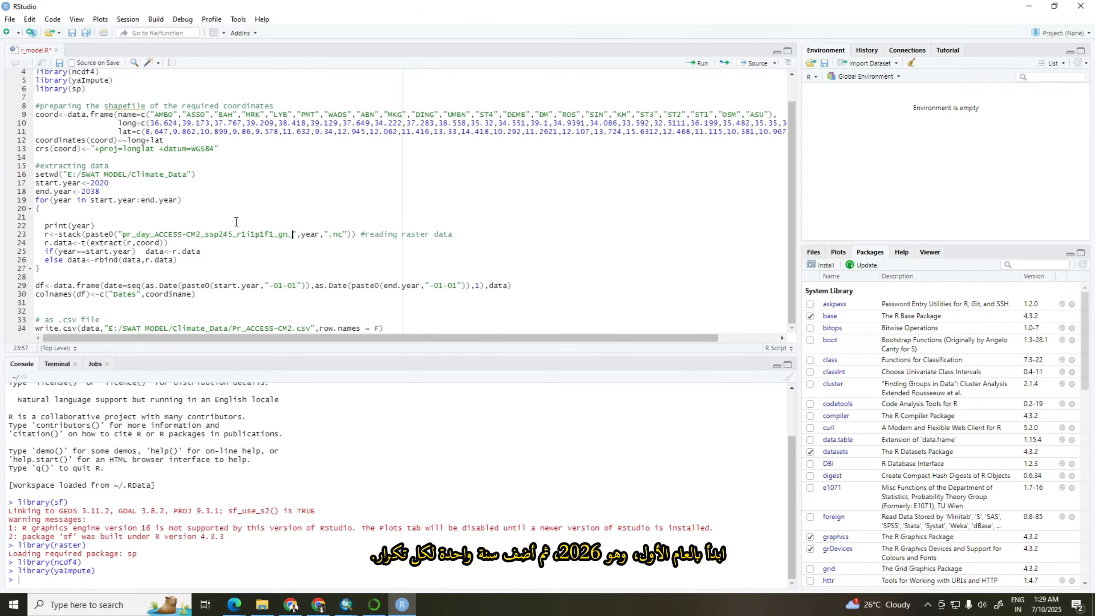
Set start.year to 2026 in the data extraction section
left_click_drag(99, 183, 110, 184)
type("26")
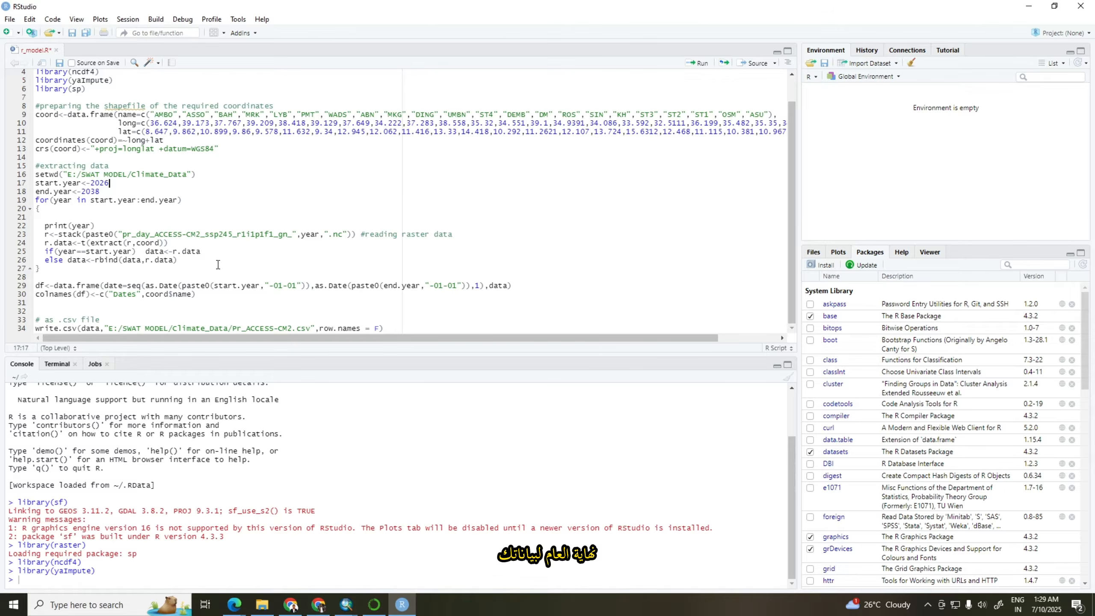
Replace the folder part of the write.csv output path with the Climate_Data folder's address from File Explorer, keeping Pr_ACCESS-CM2.csv as file name
left_click(112, 328)
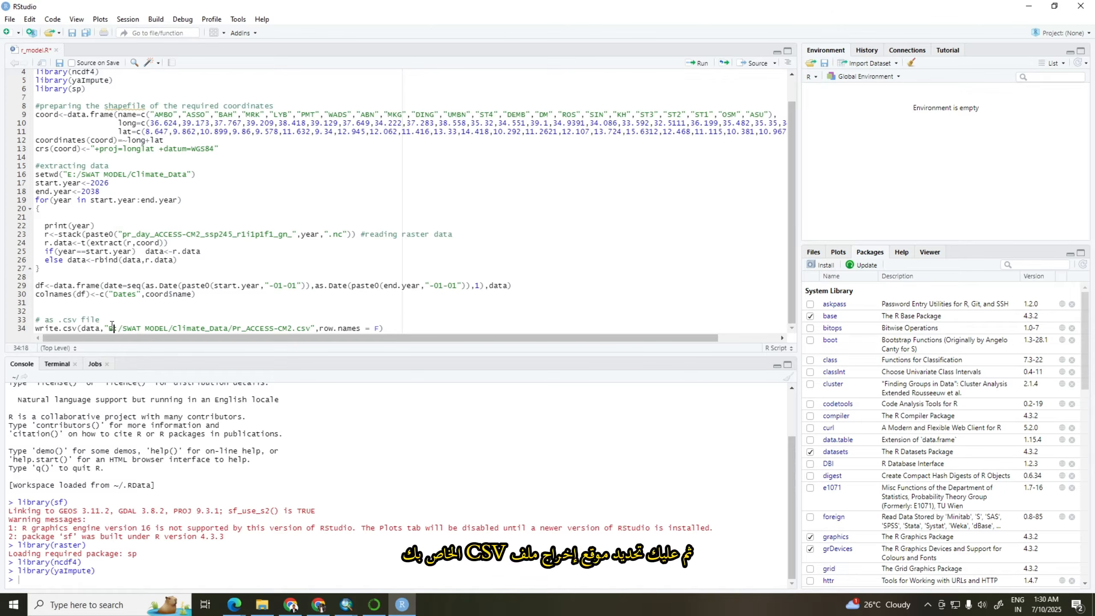
left_click_drag(112, 324, 228, 328)
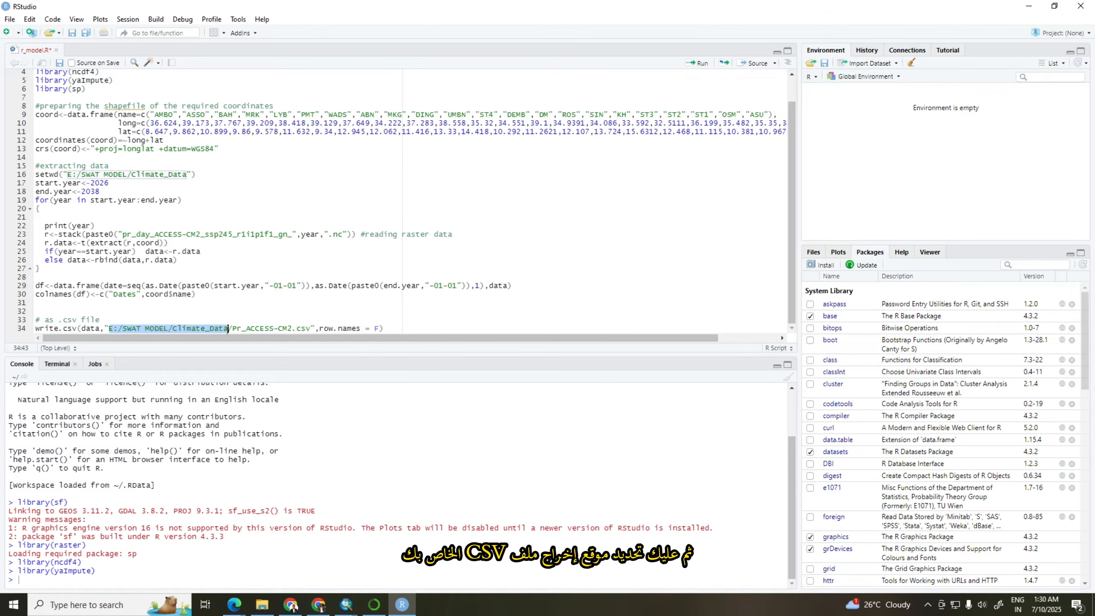
left_click(263, 608)
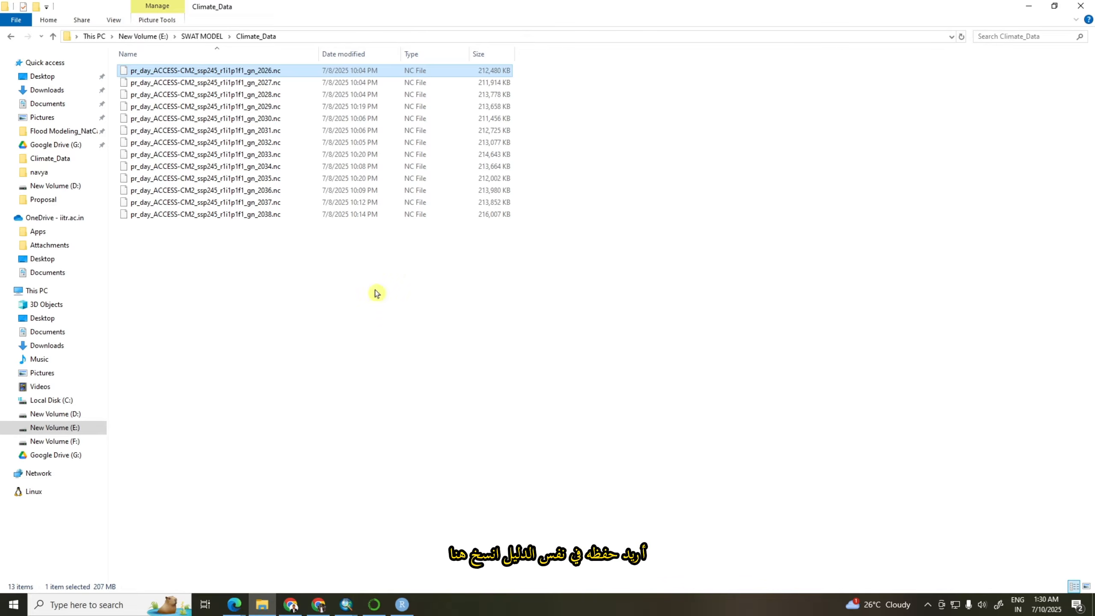
left_click(289, 38)
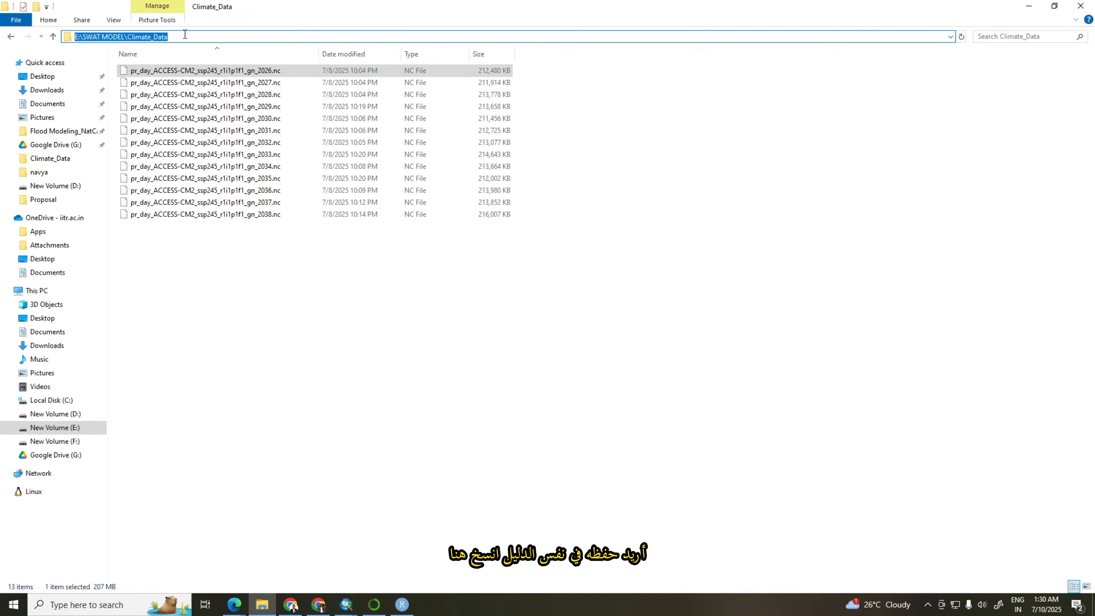
left_click_drag(263, 418, 291, 526)
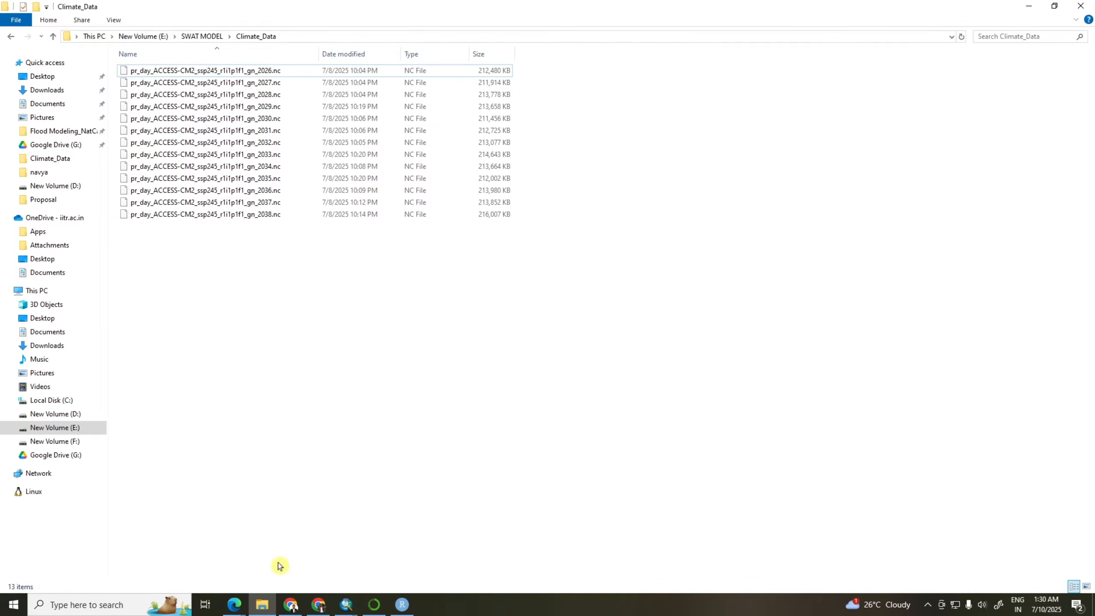
left_click(291, 38)
key("ctrl+c")
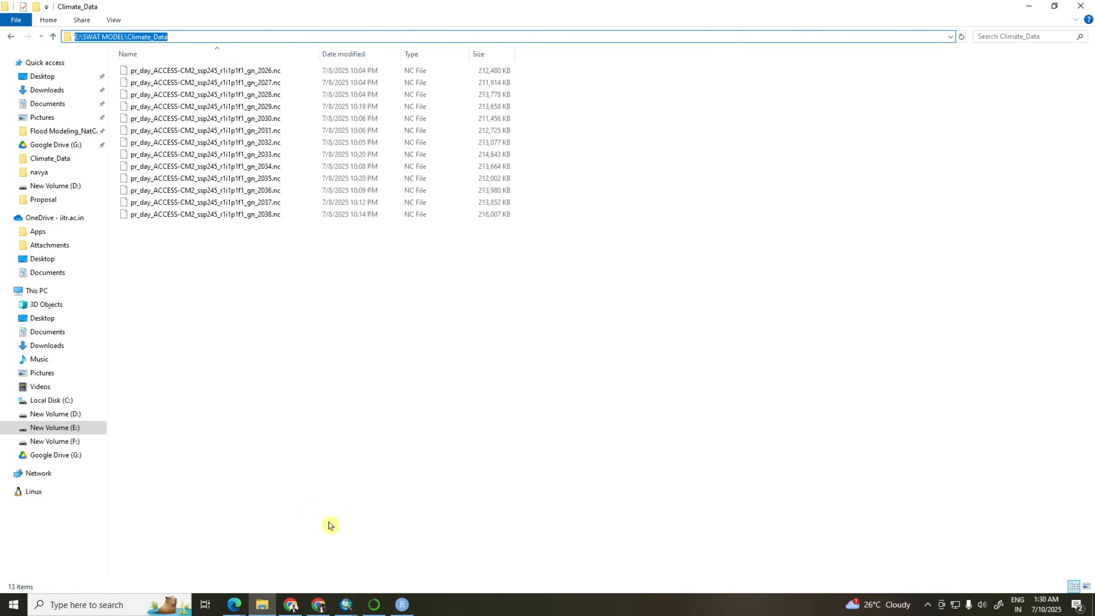
left_click(397, 607)
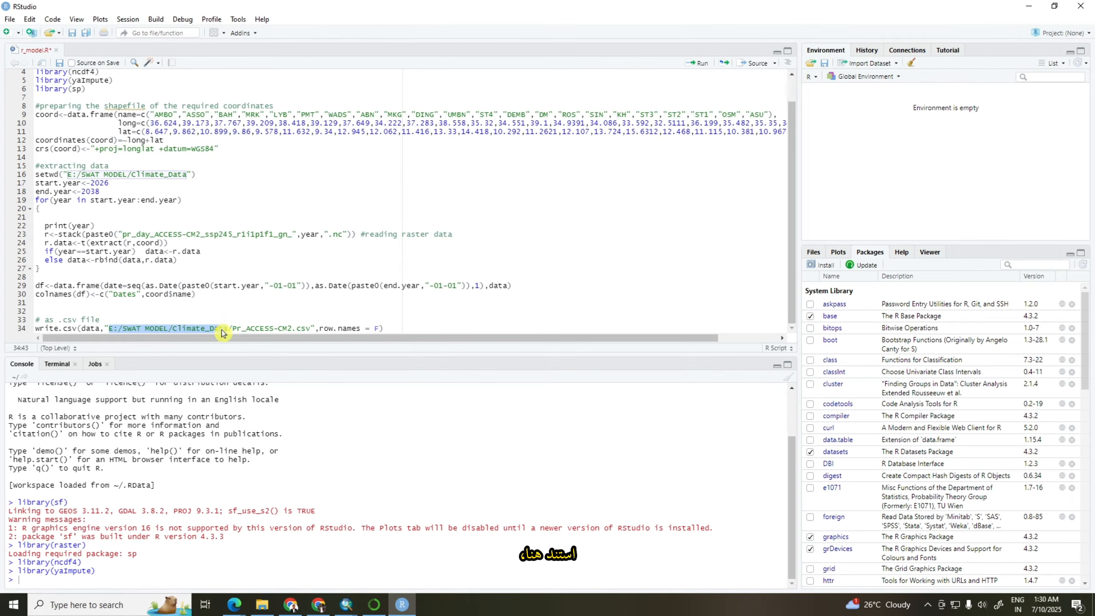
left_click(115, 328)
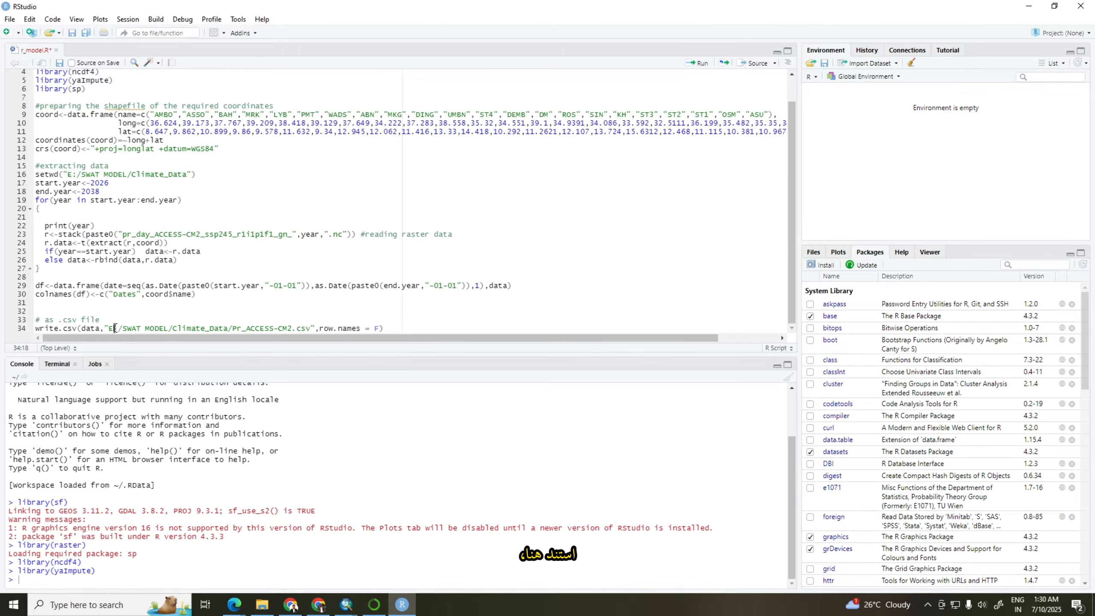
left_click_drag(110, 329, 228, 329)
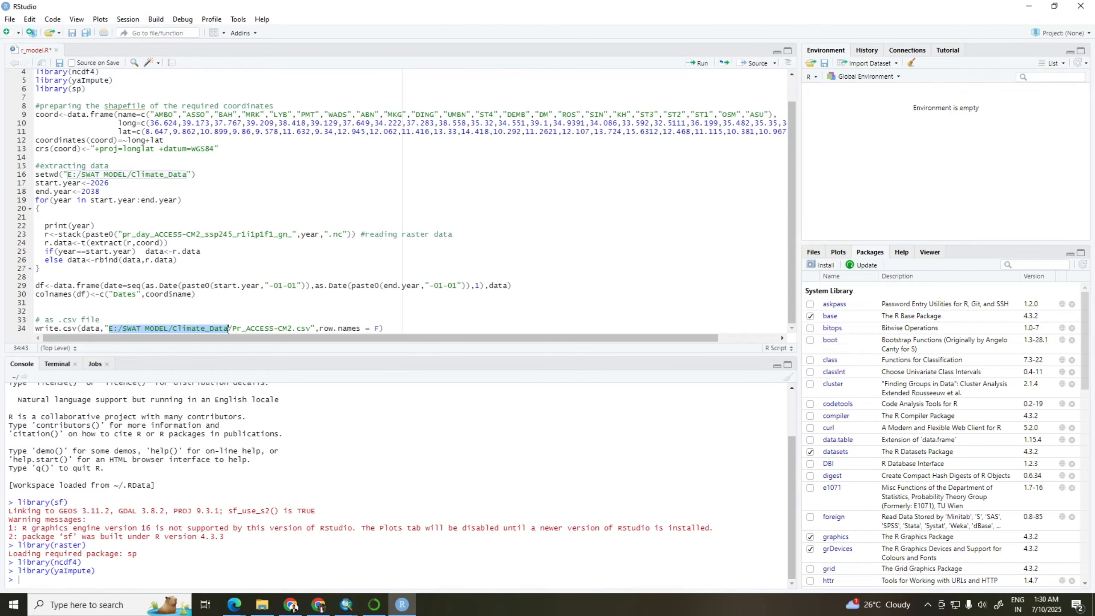
key("ctrl+v")
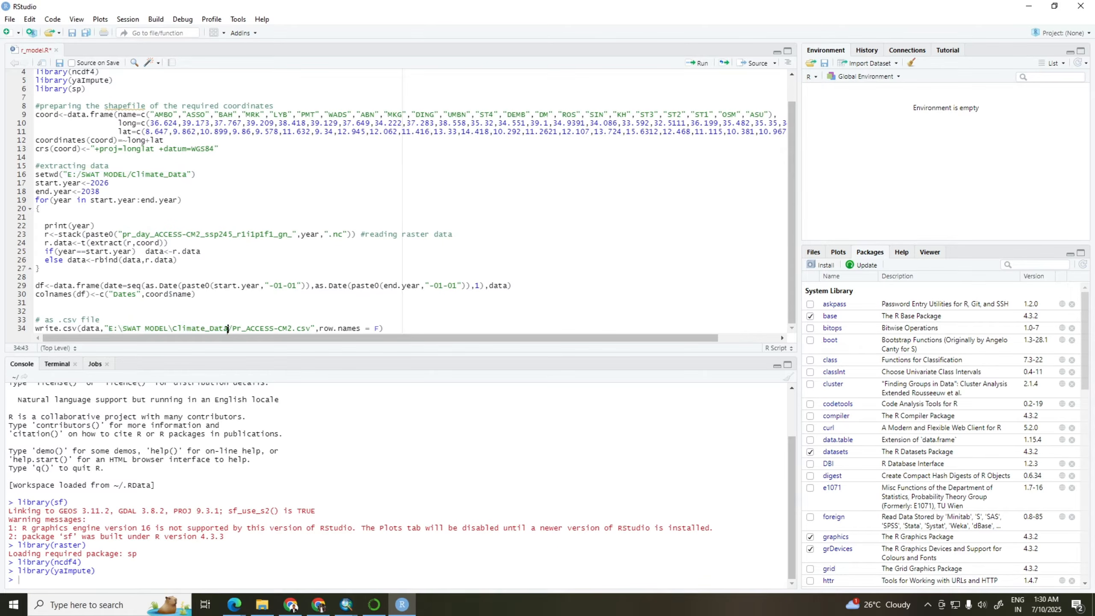
Replace the backslashes in the write.csv path with forward slashes so it reads E:/SWAT MODEL/Climate_Data/Pr_ACCESS-CM2.csv
left_click(175, 329)
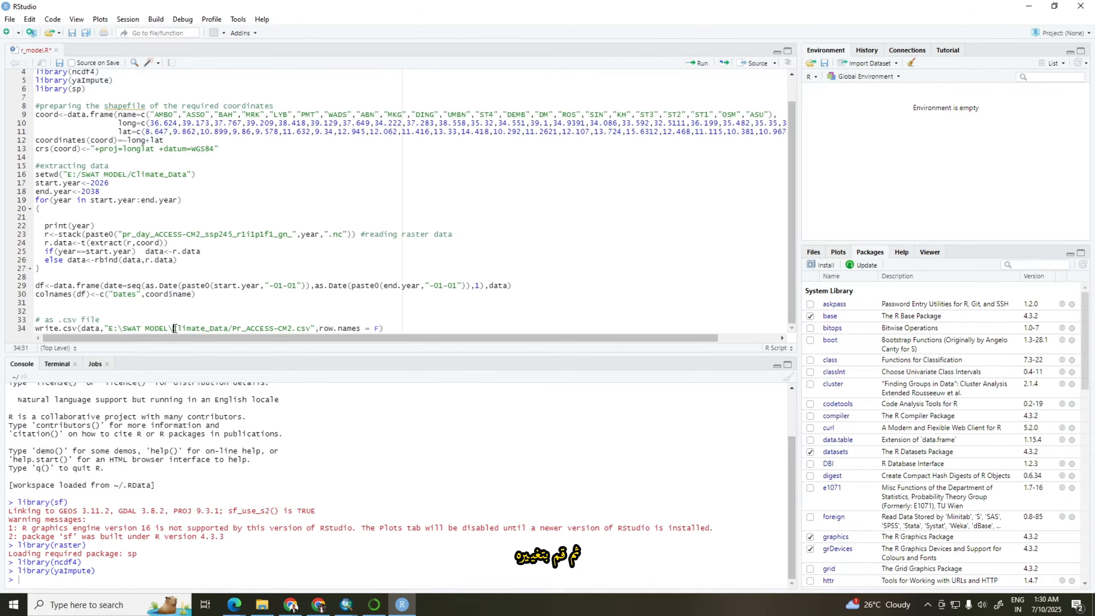
key("BackSpace")
type("/")
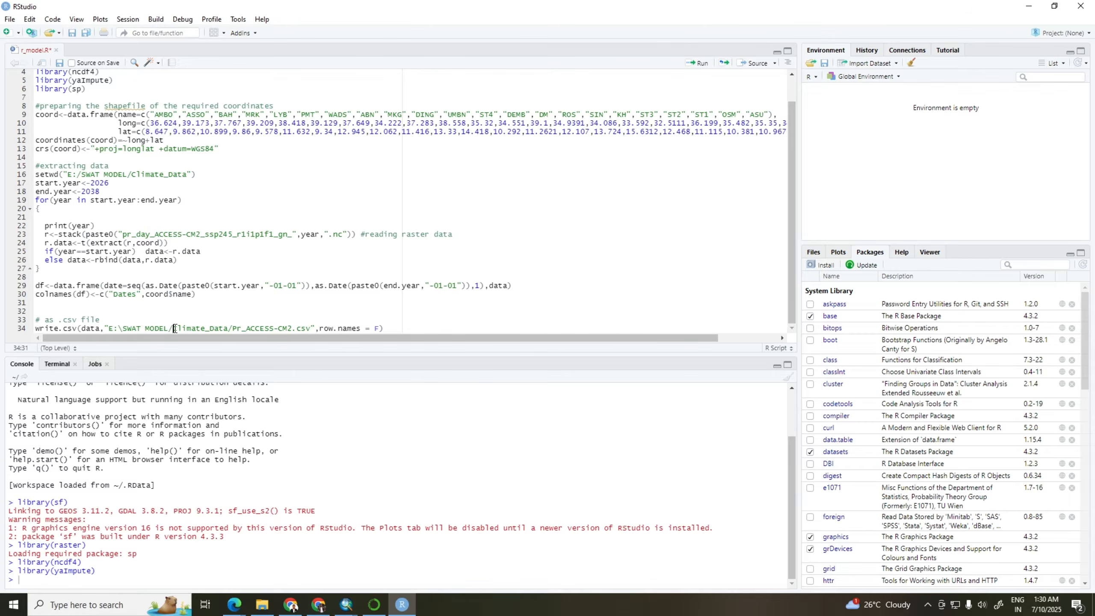
left_click(124, 328)
key("BackSpace")
type("/")
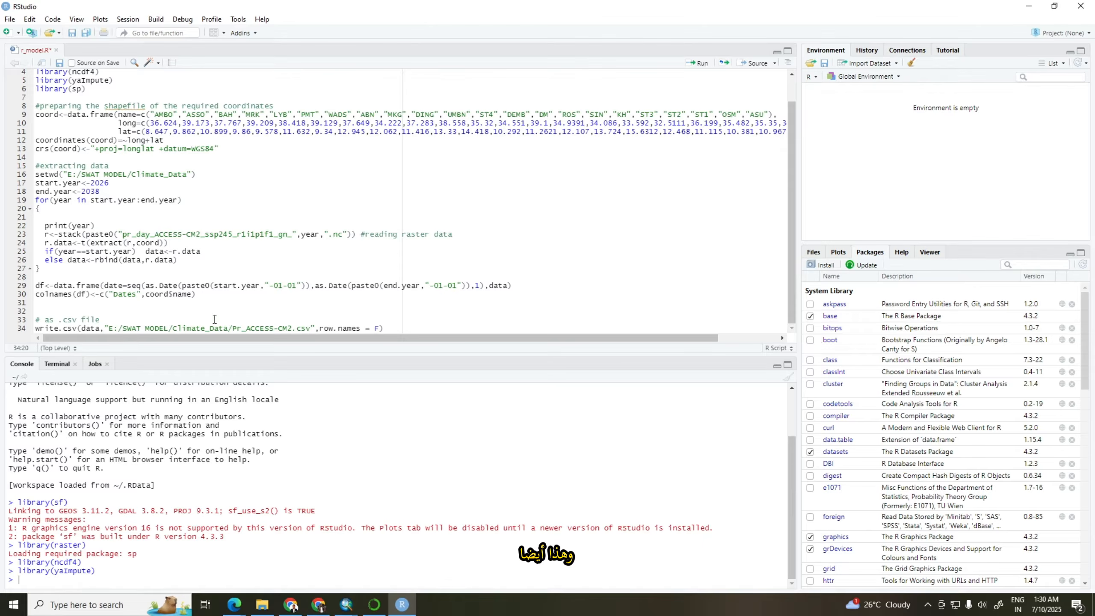
mouse_move(233, 329)
left_mouse_down()
mouse_move(295, 328)
mouse_move(233, 329)
left_mouse_up()
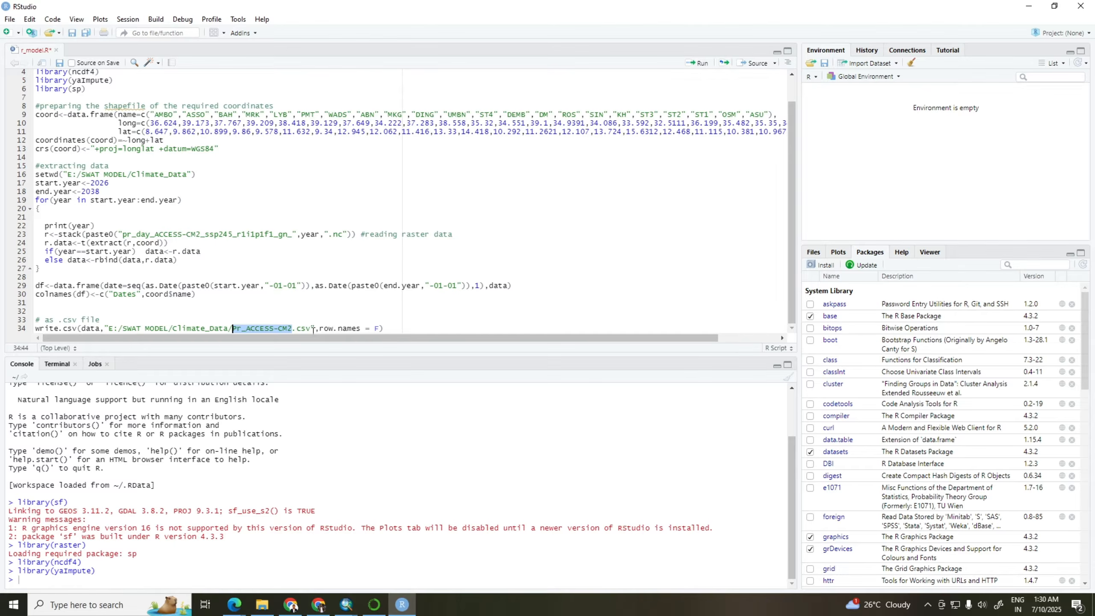
Uncomment the install.packages("sf") line at the start of the script and run it, agreeing to restart R before the installation
scroll(143, 86, "up", 1)
left_click_drag(142, 73, 37, 76)
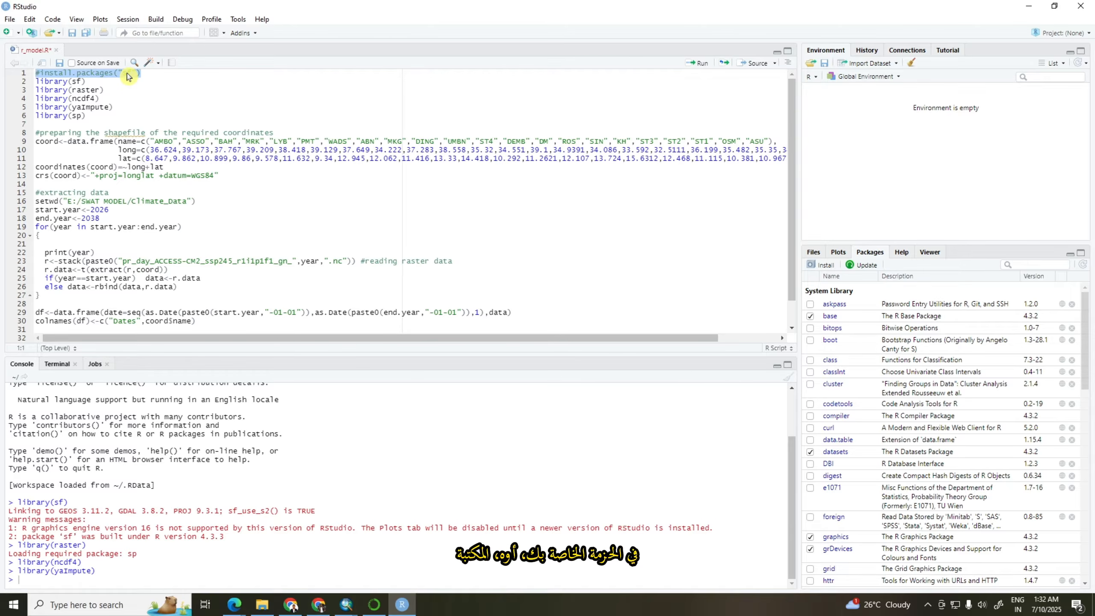
left_click(41, 72)
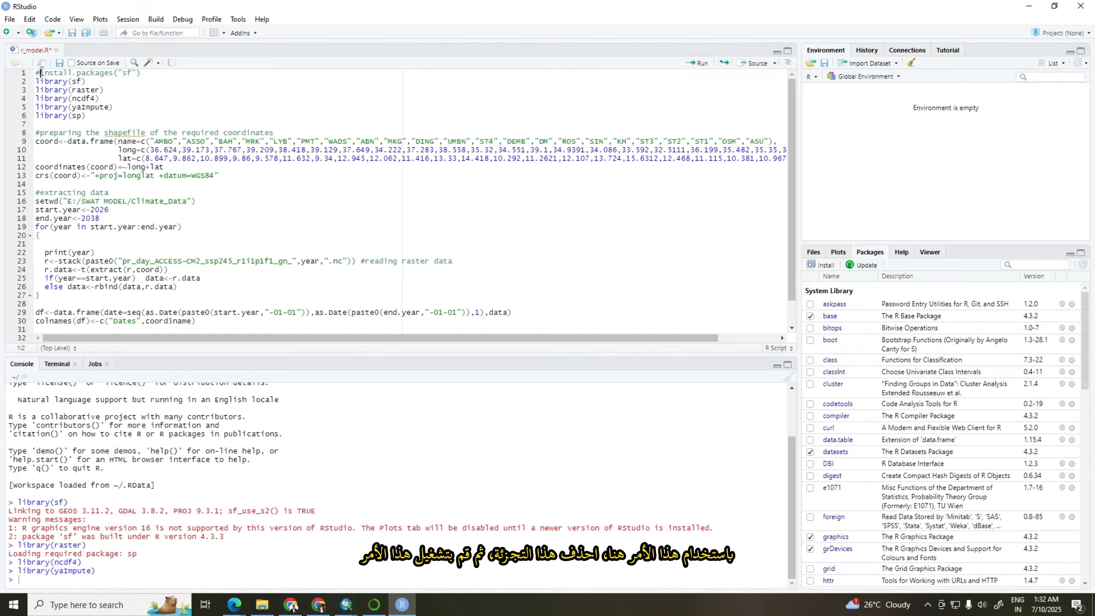
key("BackSpace")
left_click(142, 73, "shift")
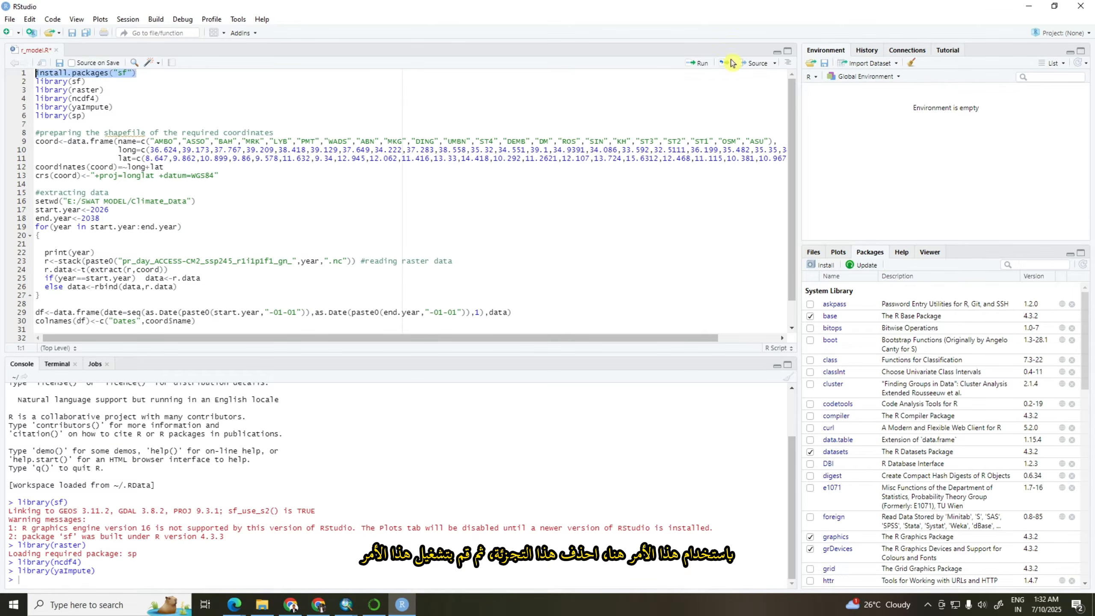
left_click(699, 64)
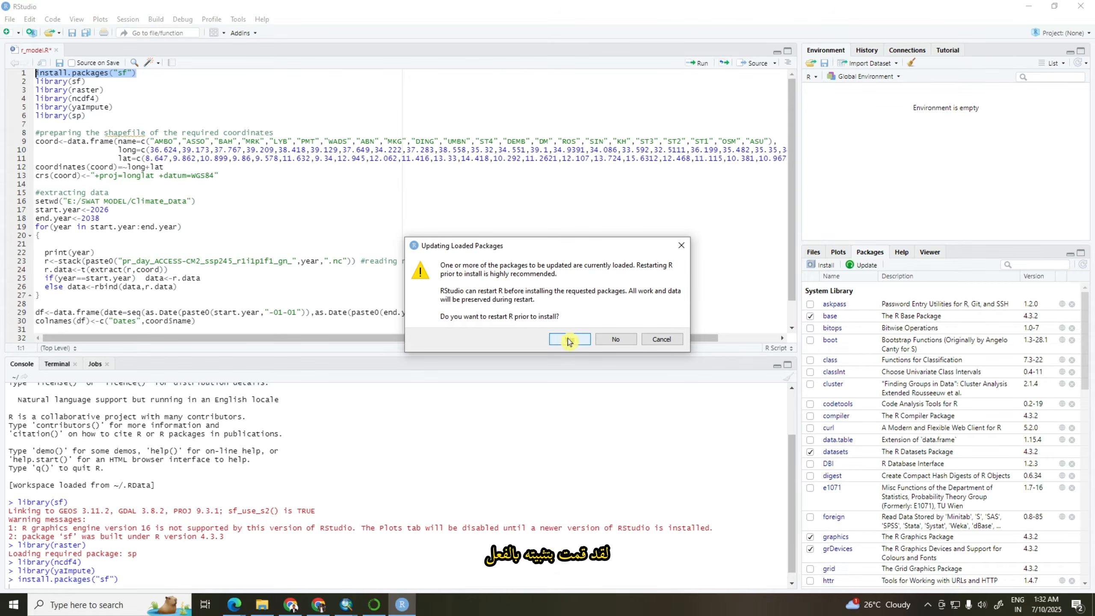
left_click(568, 340)
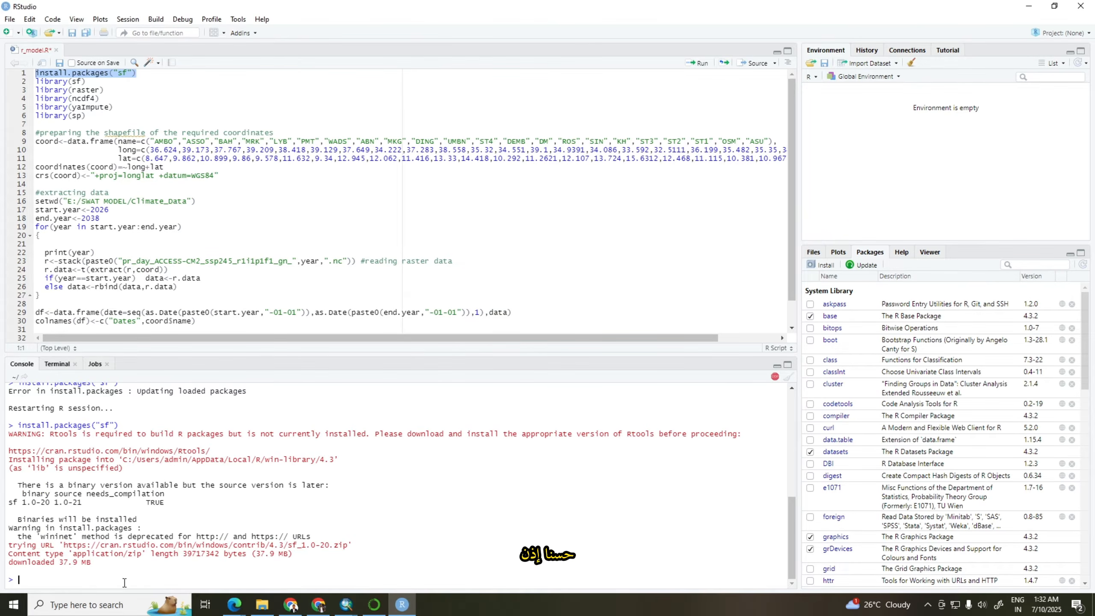
Comment out the install.packages("sf") line again with a # at its start
scroll(124, 560, "up", 4)
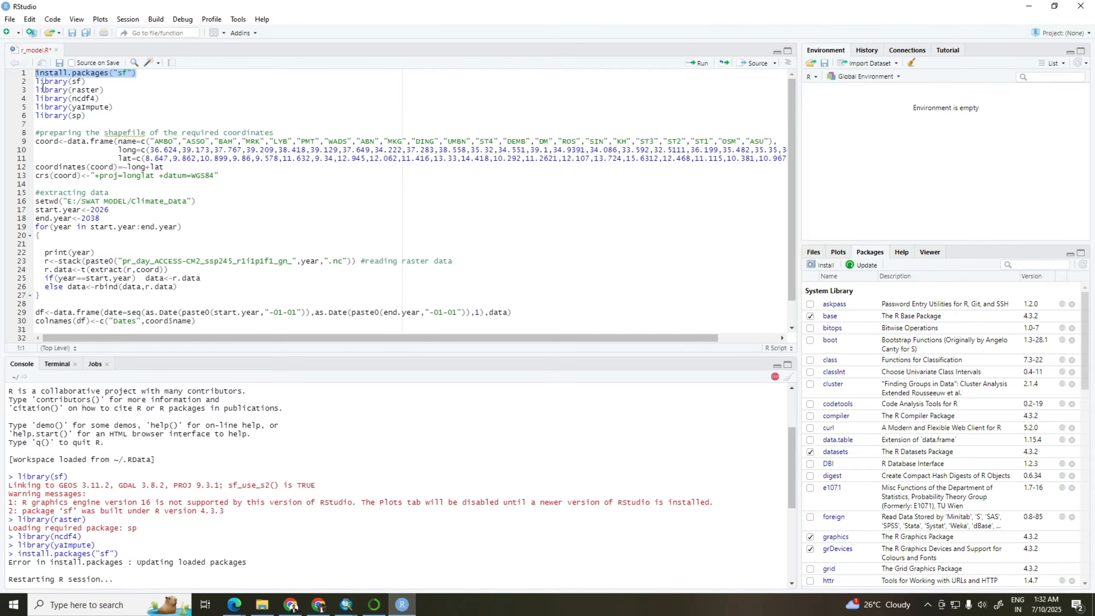
left_click(37, 73)
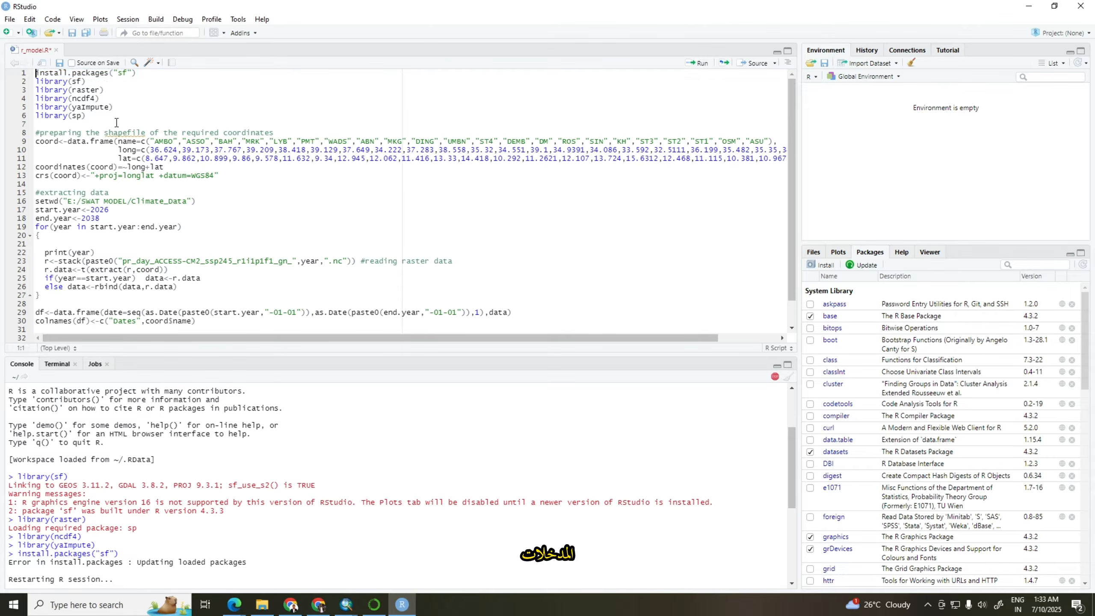
type("#")
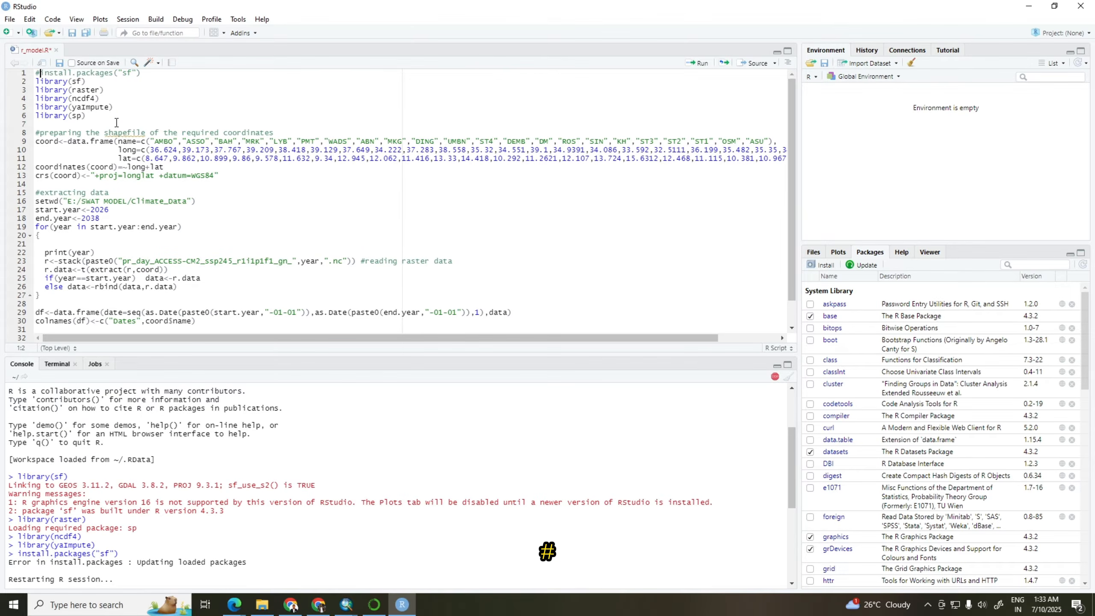
Run the script from library(sf) through the final write.csv line
left_click(144, 94)
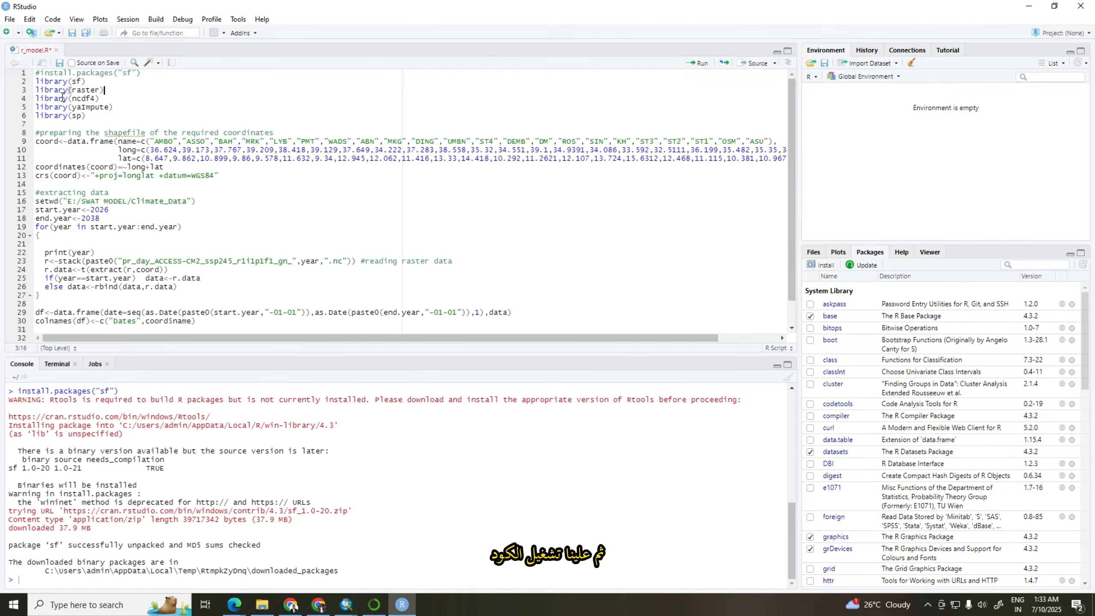
left_click_drag(38, 81, 180, 353)
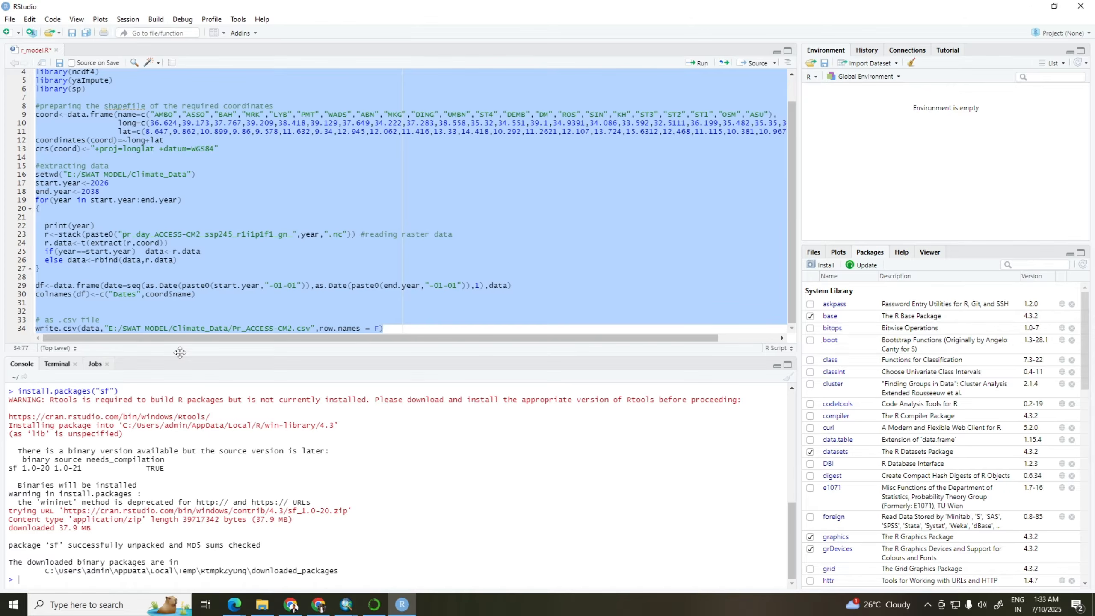
left_click(694, 64)
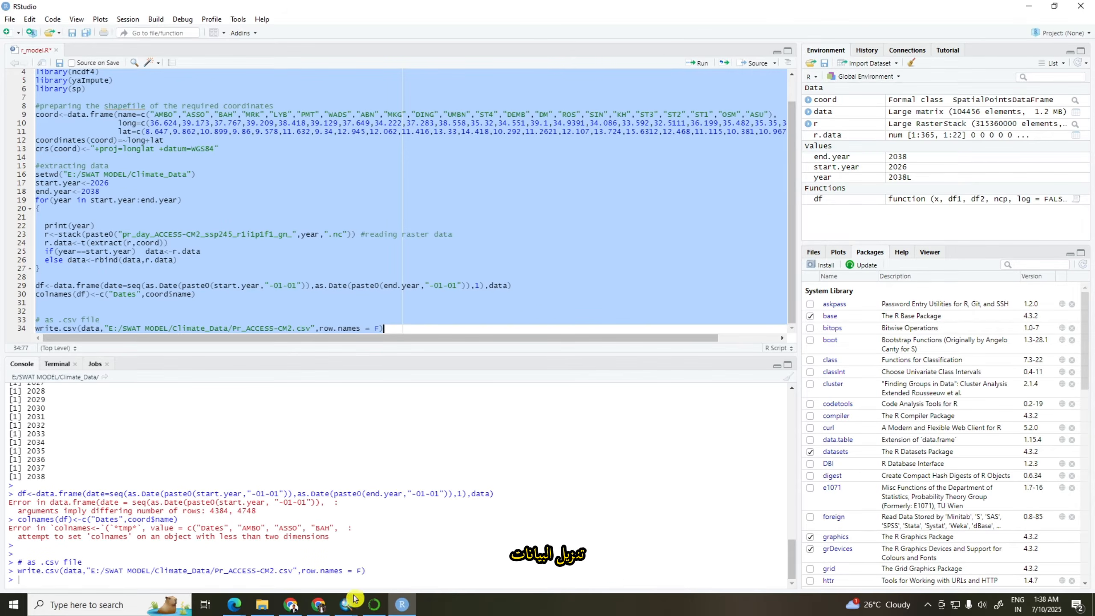
Open Pr_ACCESS-CM2.csv from the Climate_Data folder in Excel, accept the default data conversions, and select the V1 to V22 headers
left_click(261, 609)
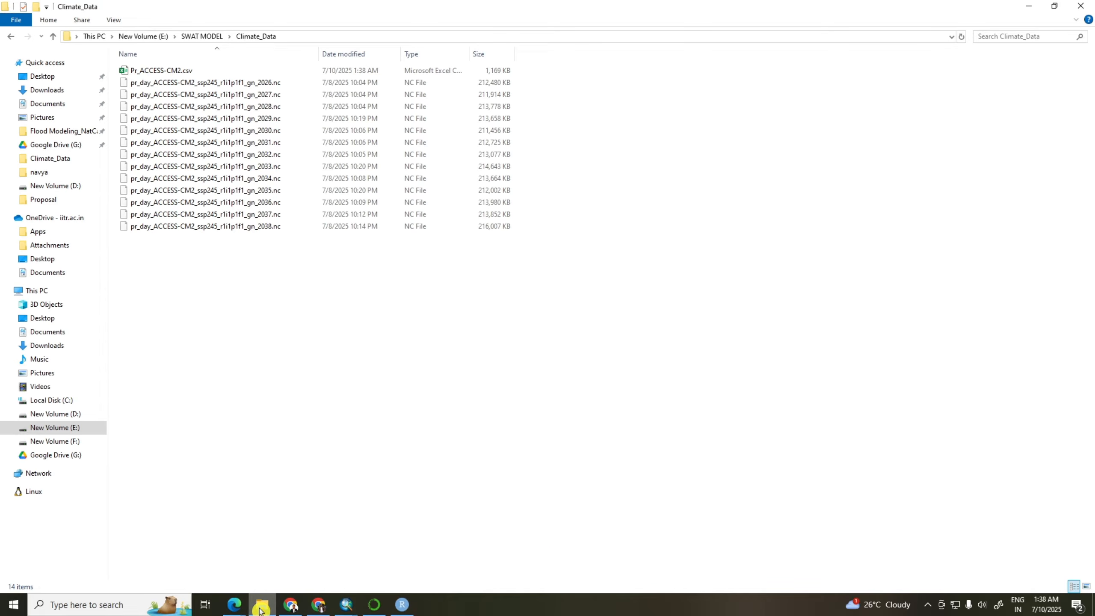
double_click(151, 72)
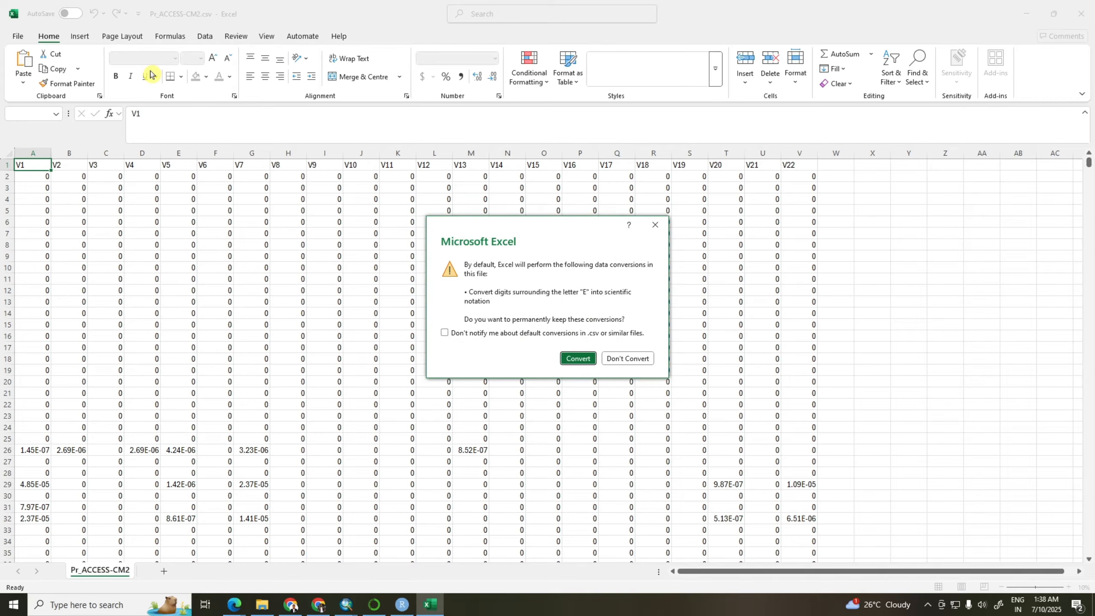
left_click(577, 358)
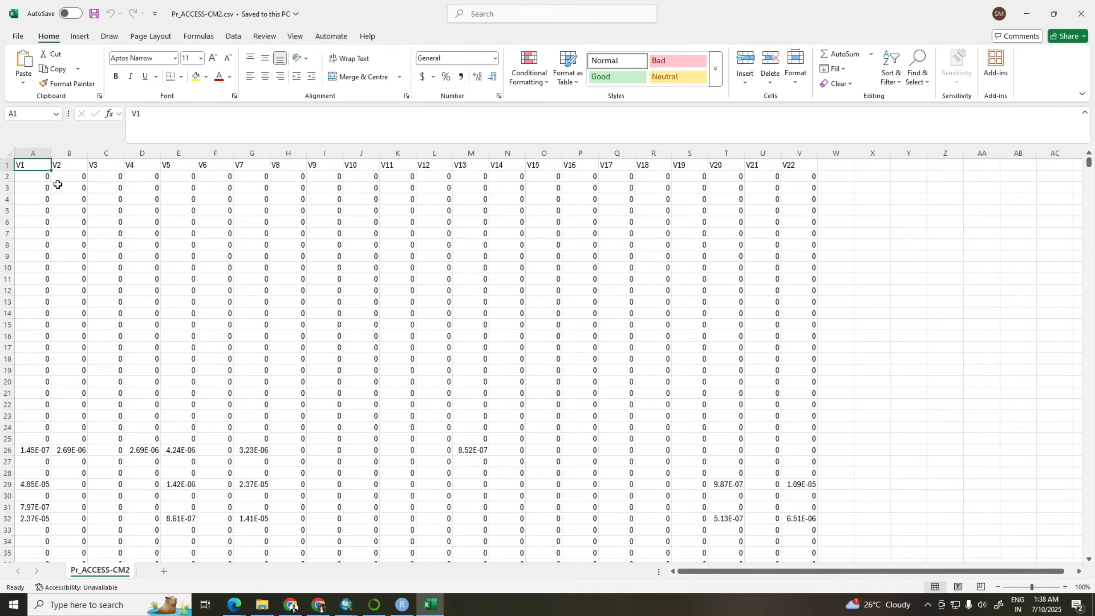
left_click_drag(29, 166, 801, 161)
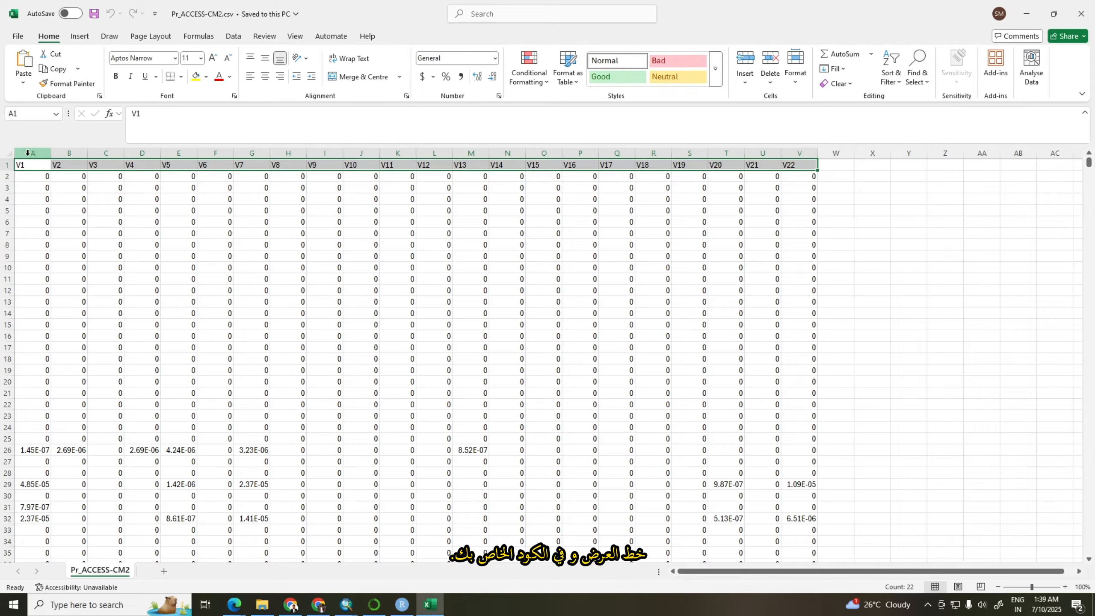
Insert a new column before the V1 column and give it the header Date in A1
left_click(72, 146)
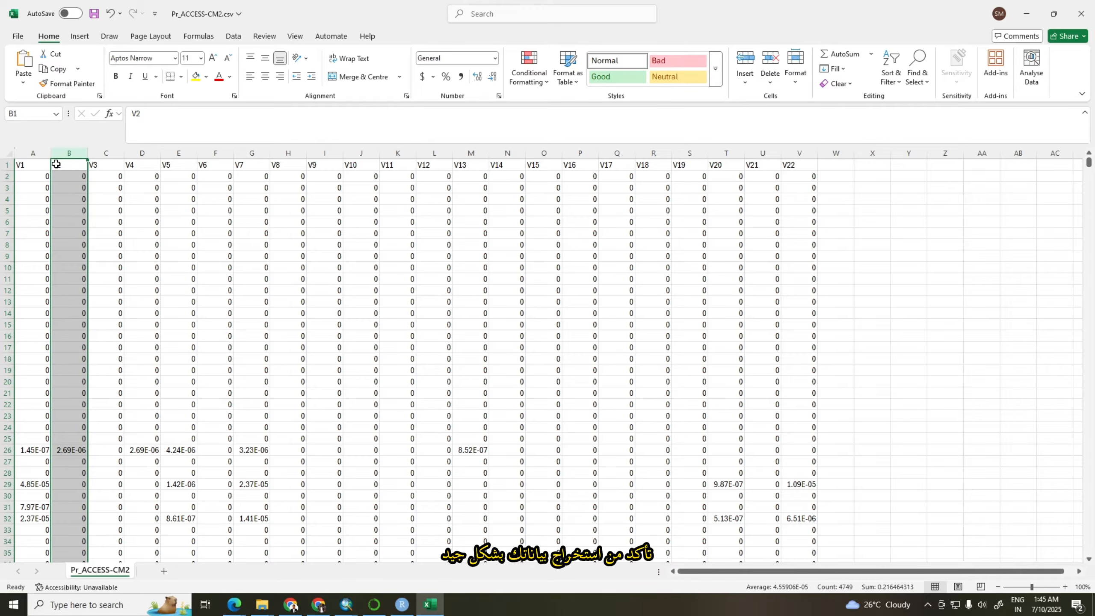
left_click(22, 153)
right_click(22, 153)
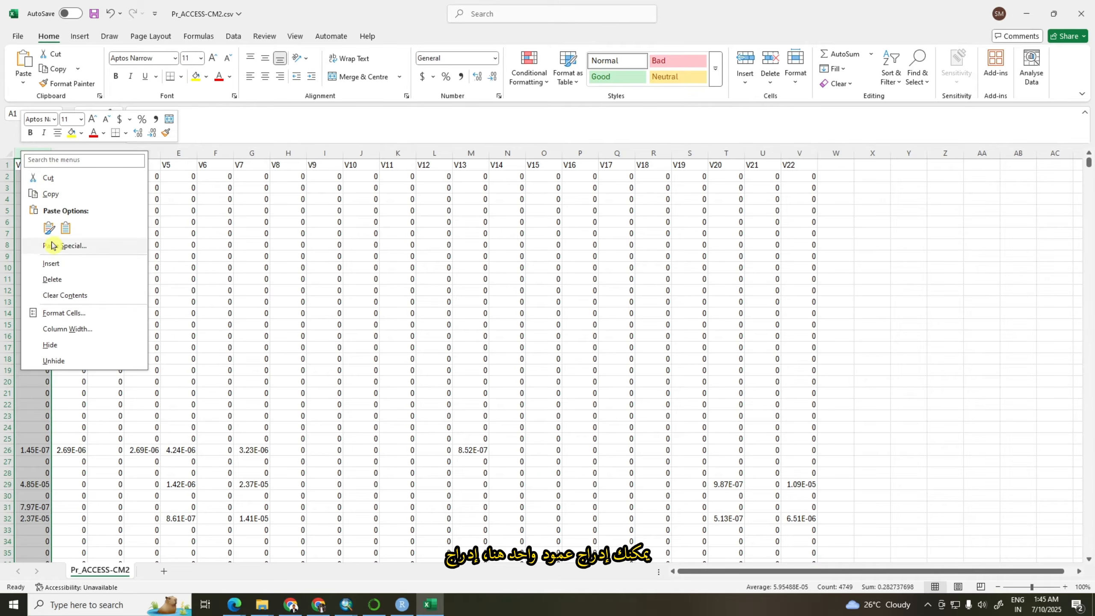
left_click(51, 263)
left_click(33, 163)
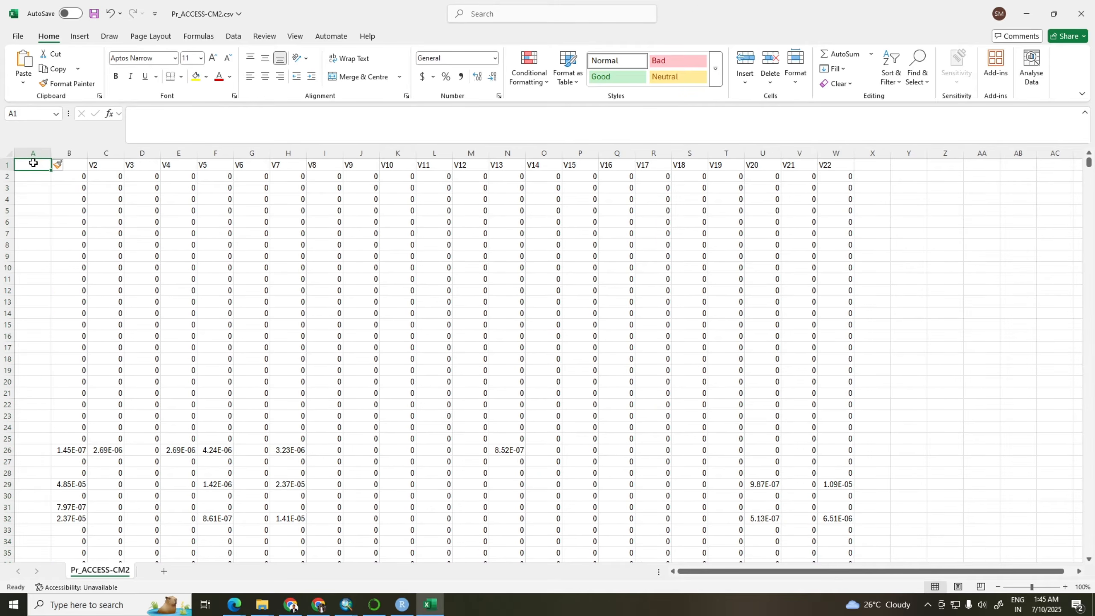
type("Date")
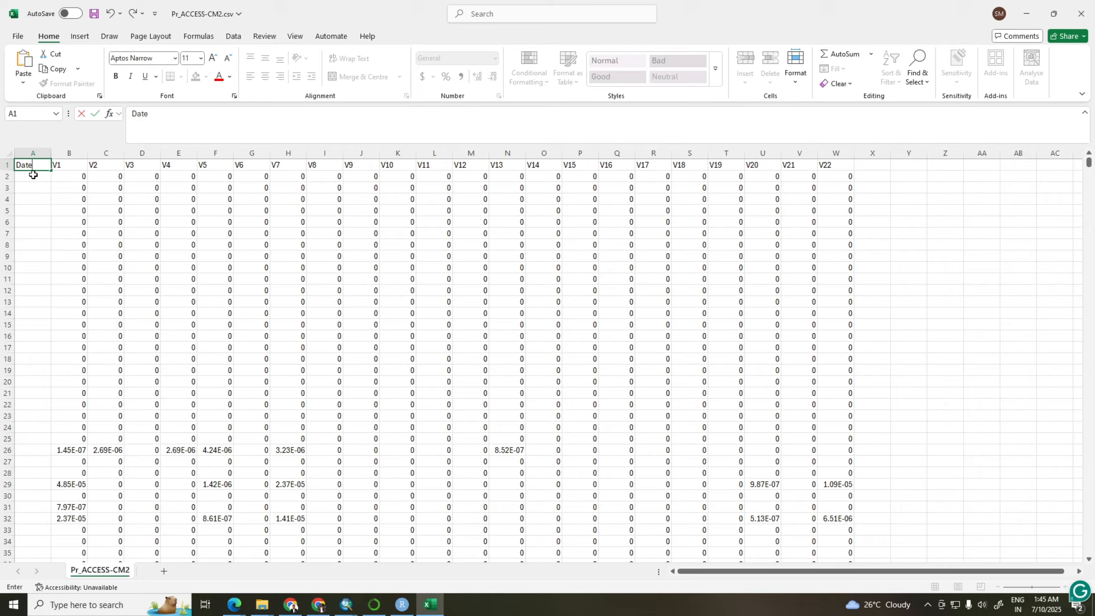
key("Return")
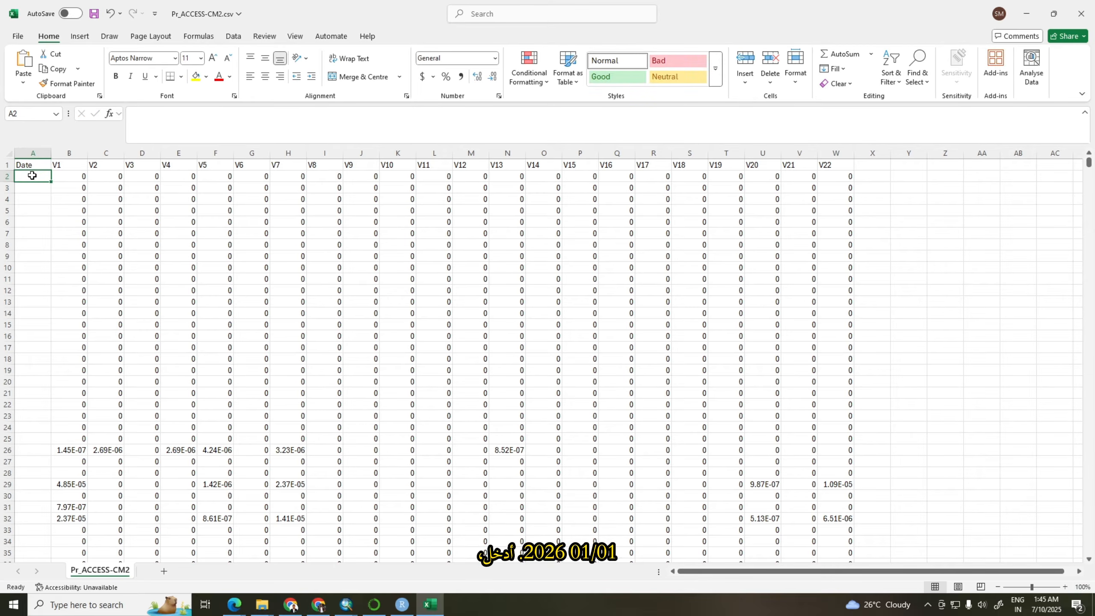
Enter 01/01/2026 as the first date in cell A2
type("01/01")
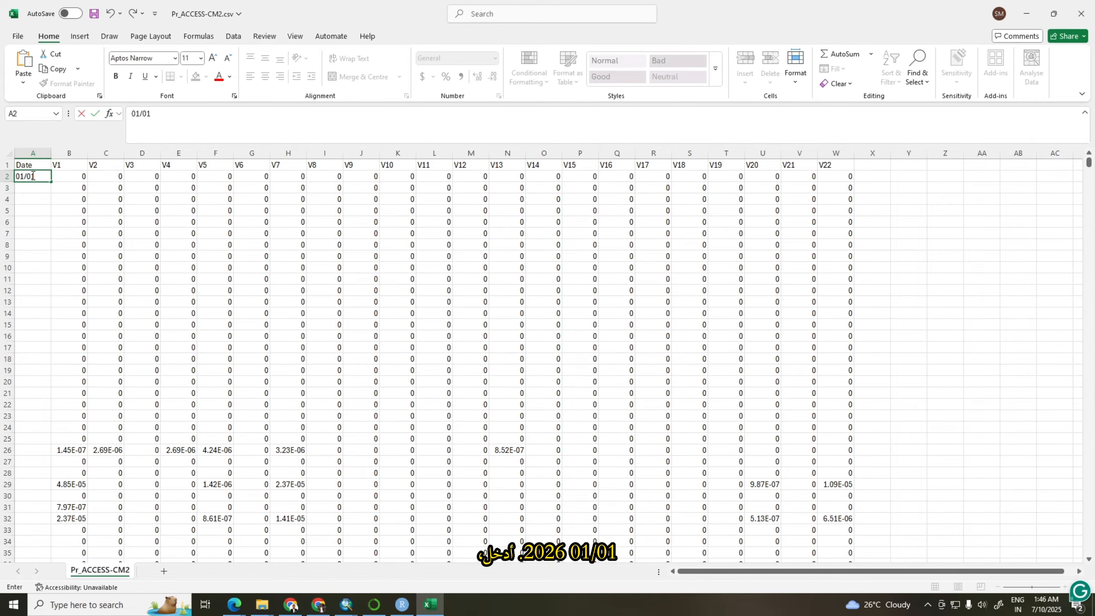
type("/2026")
key("Return")
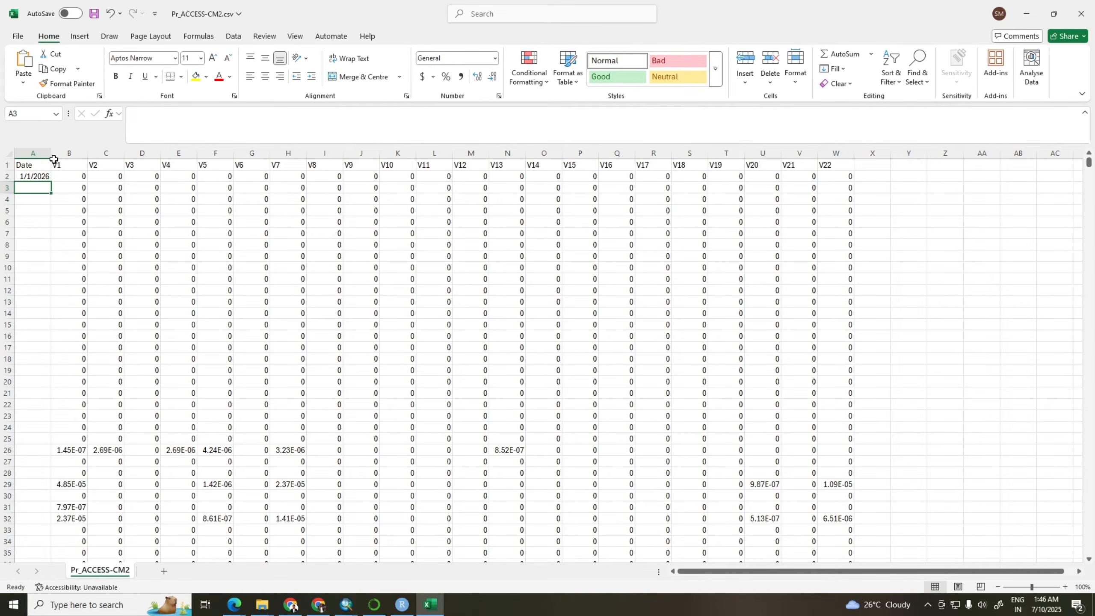
Widen the Date column slightly, fill daily dates from A2 down to the last data row, and check the end of the series
left_click_drag(51, 153, 59, 153)
left_click(52, 176)
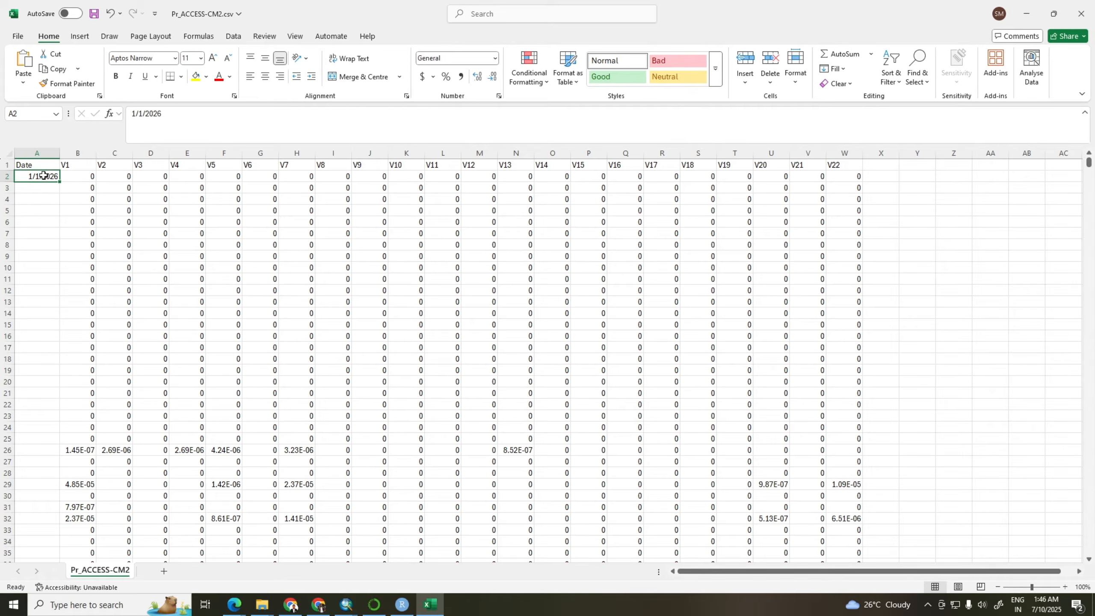
double_click(60, 181)
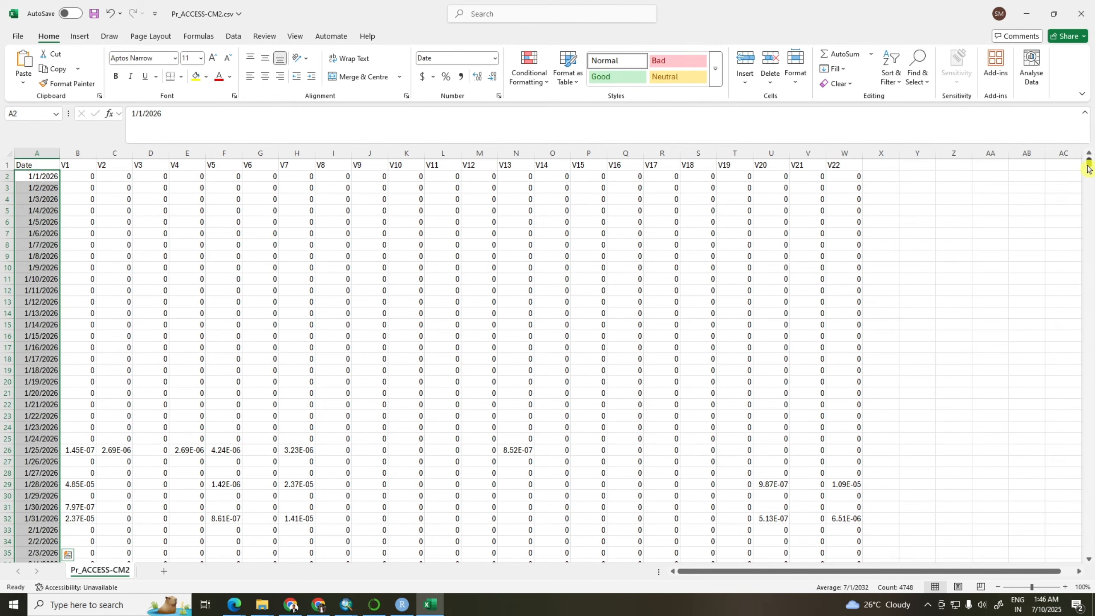
left_click_drag(1088, 166, 1068, 577)
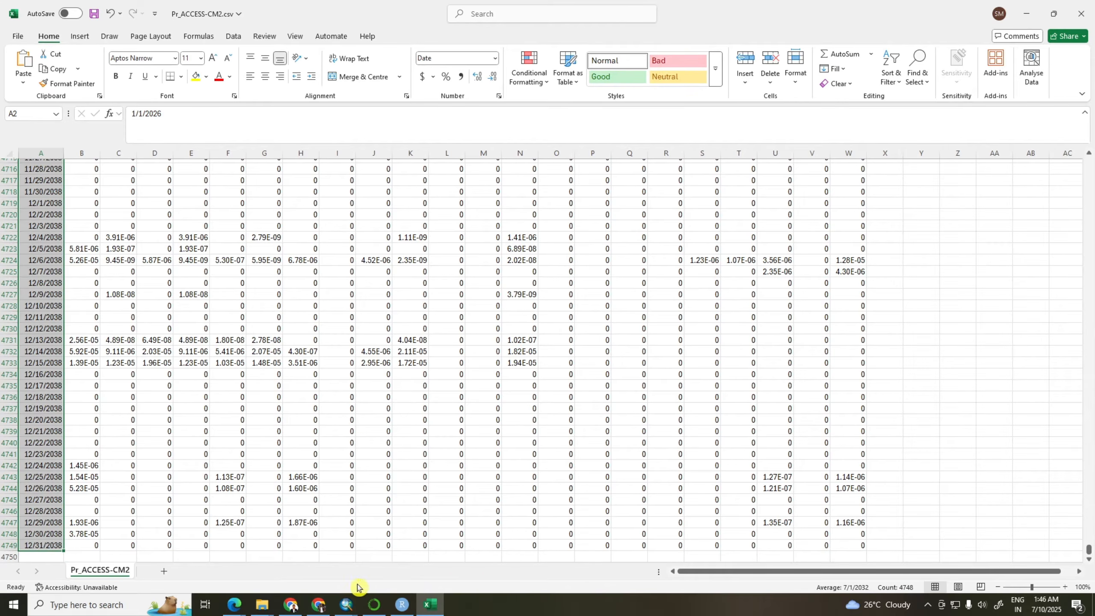
left_click_drag(1089, 550, 1091, 137)
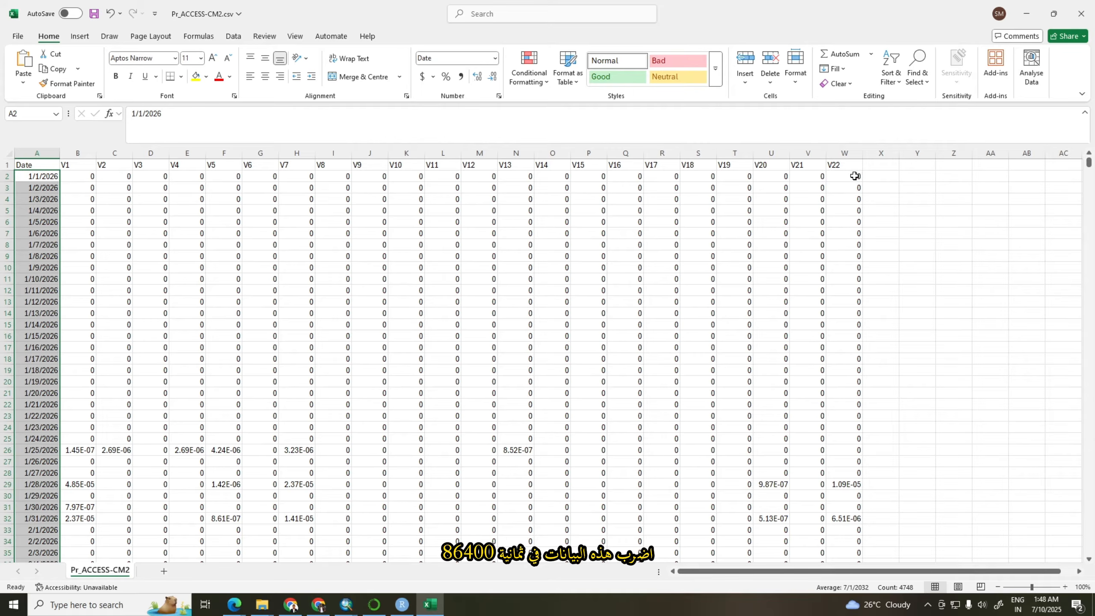
Enter the conversion factor 86400 in X1 and the formula =W2*$X$1 in X2 to convert the first V22 value
left_click(880, 165)
type("86400")
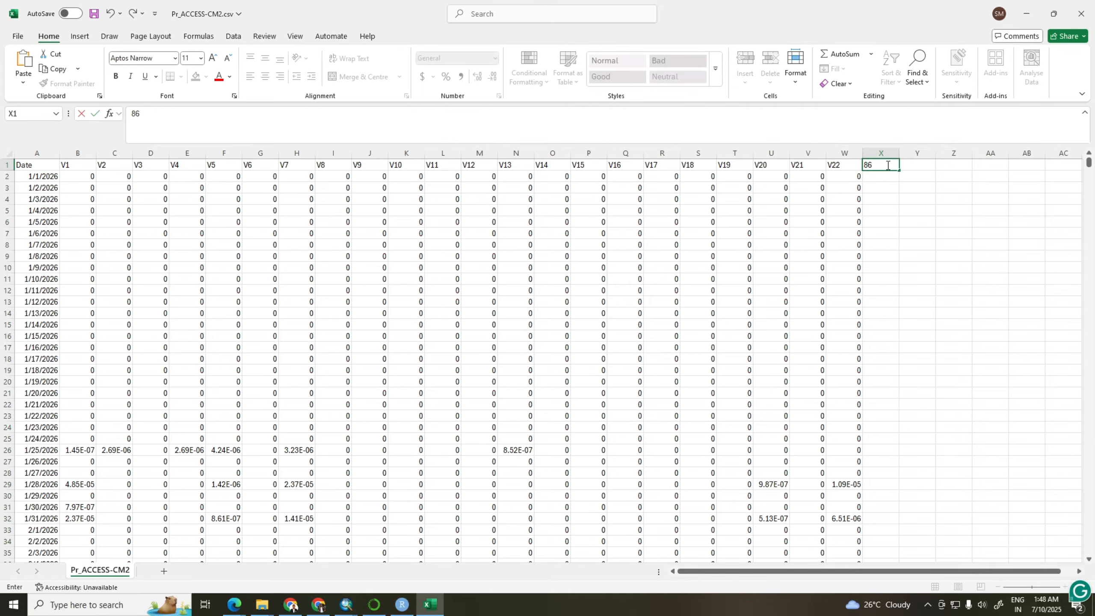
left_click(889, 181)
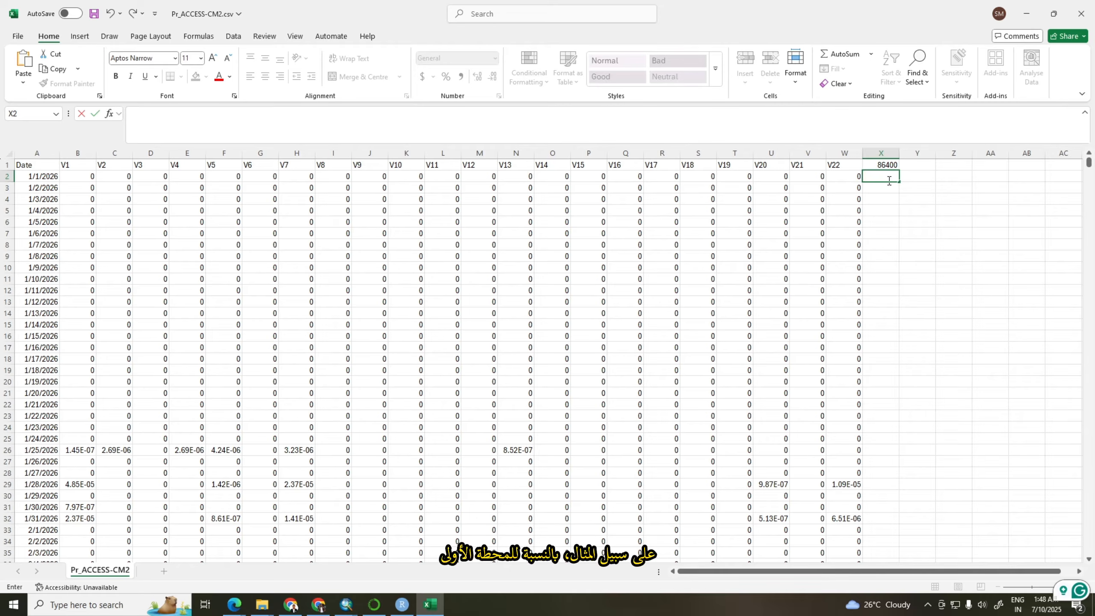
type("=")
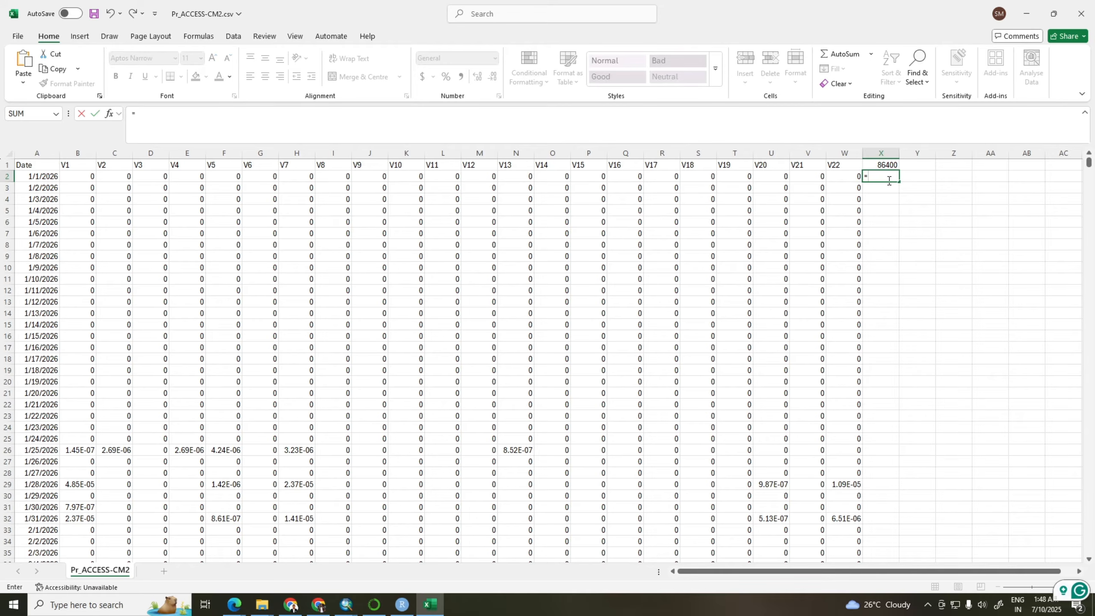
left_click(854, 176)
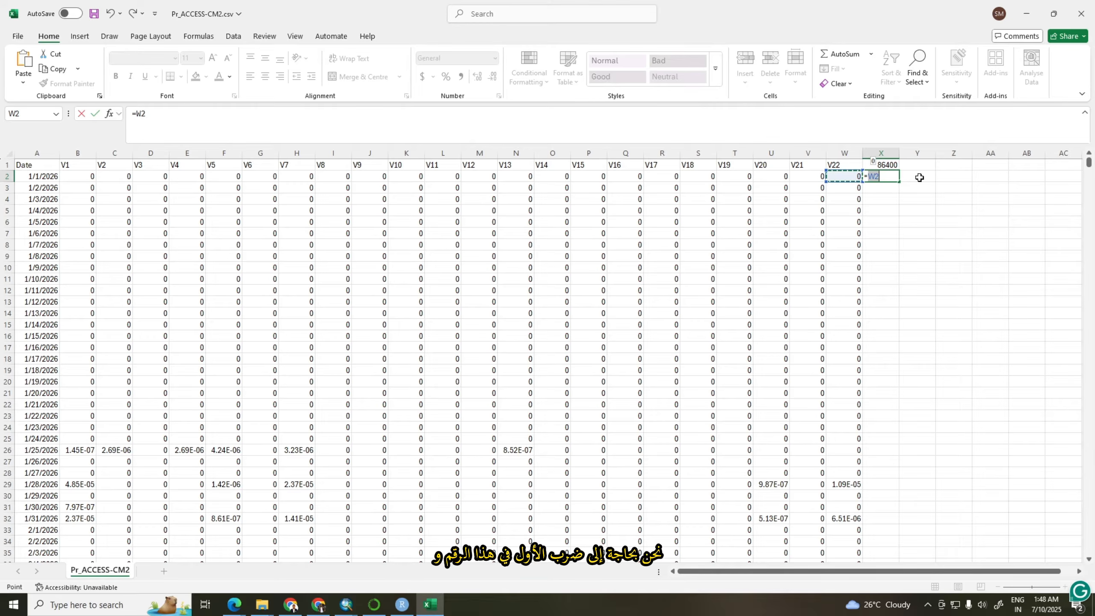
type("*")
left_click(884, 165)
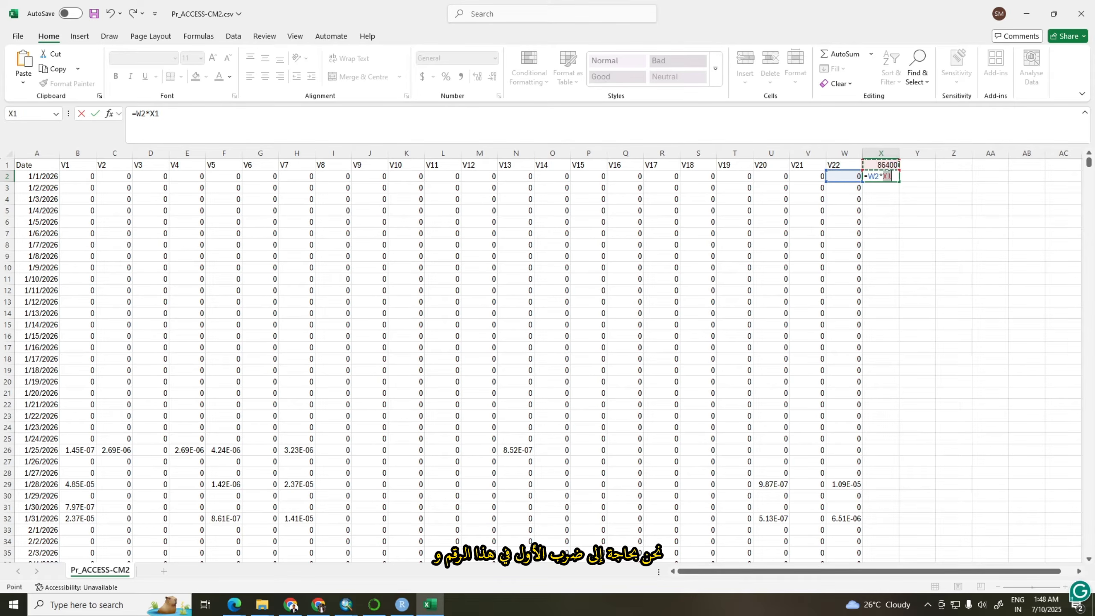
left_click(888, 176)
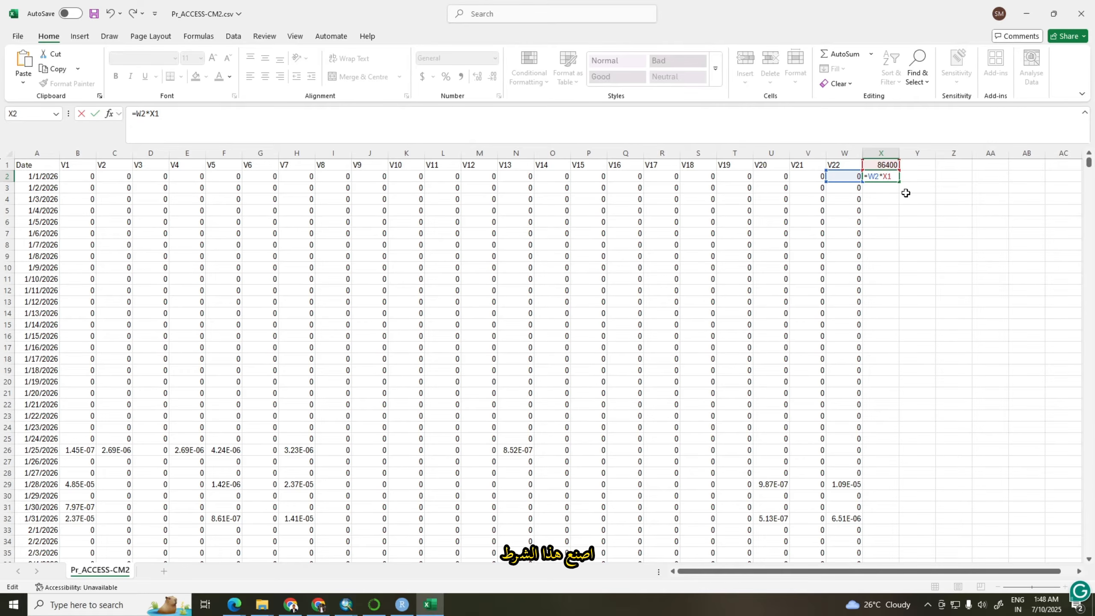
type("$X")
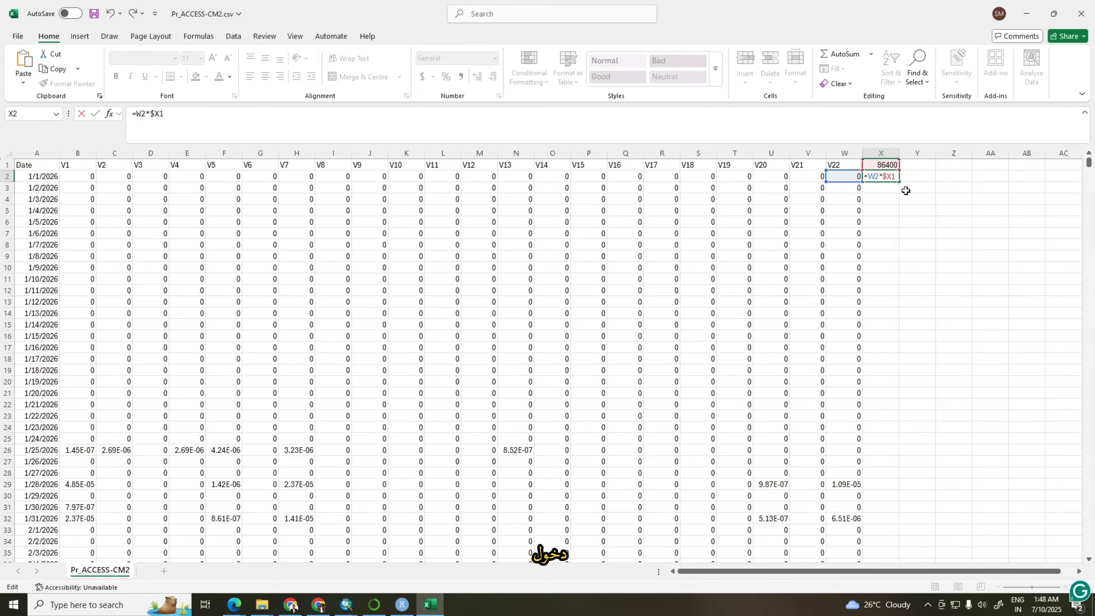
type("$")
key("Return")
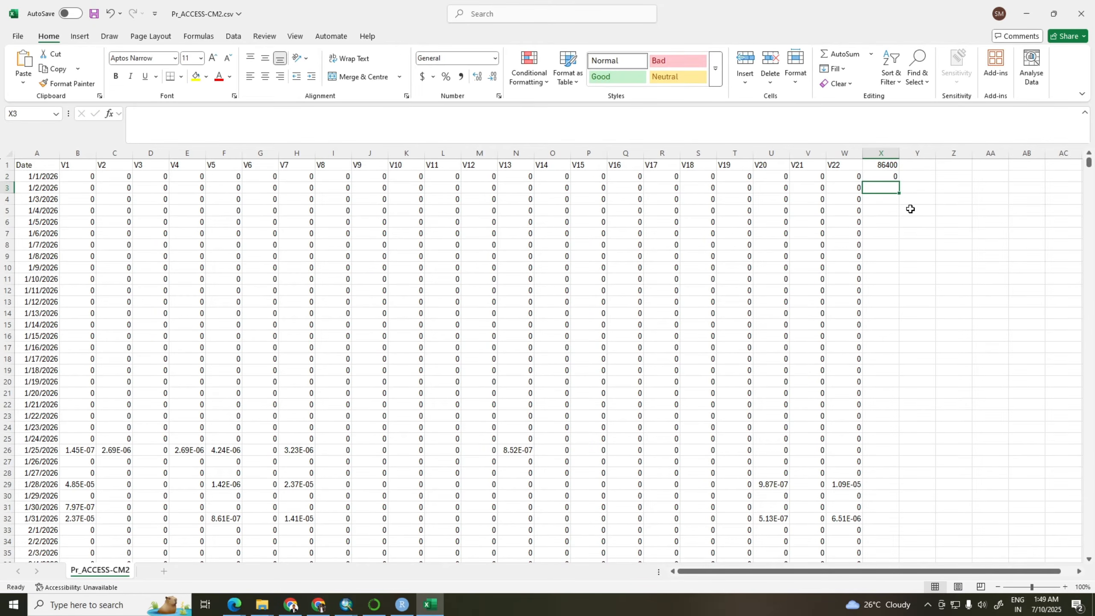
Fill the X2 conversion formula down column X to the last data row and check the converted values
left_click(889, 174)
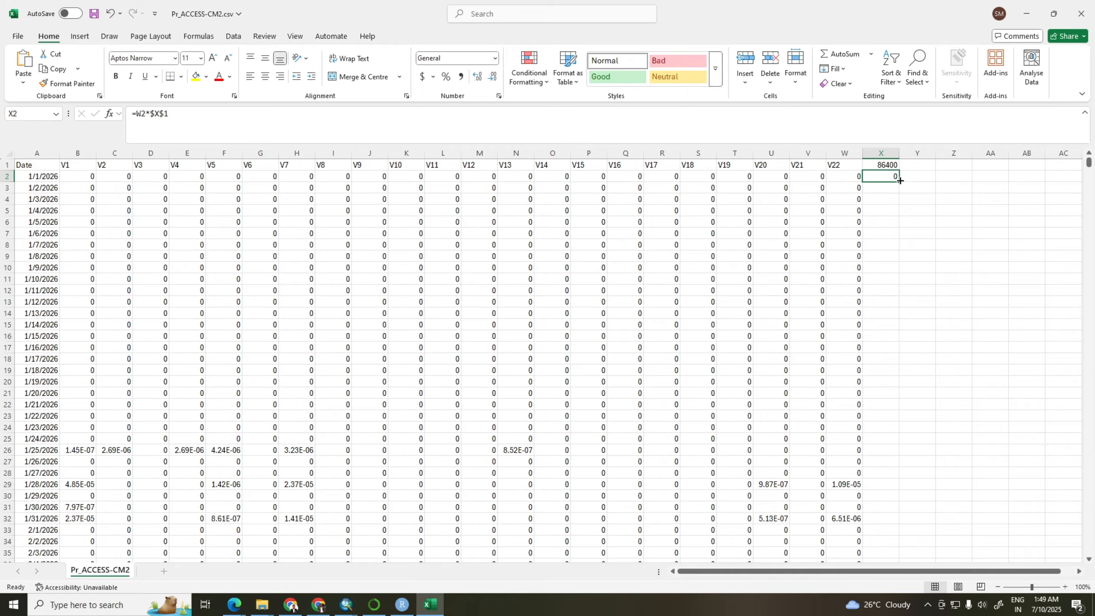
double_click(900, 182)
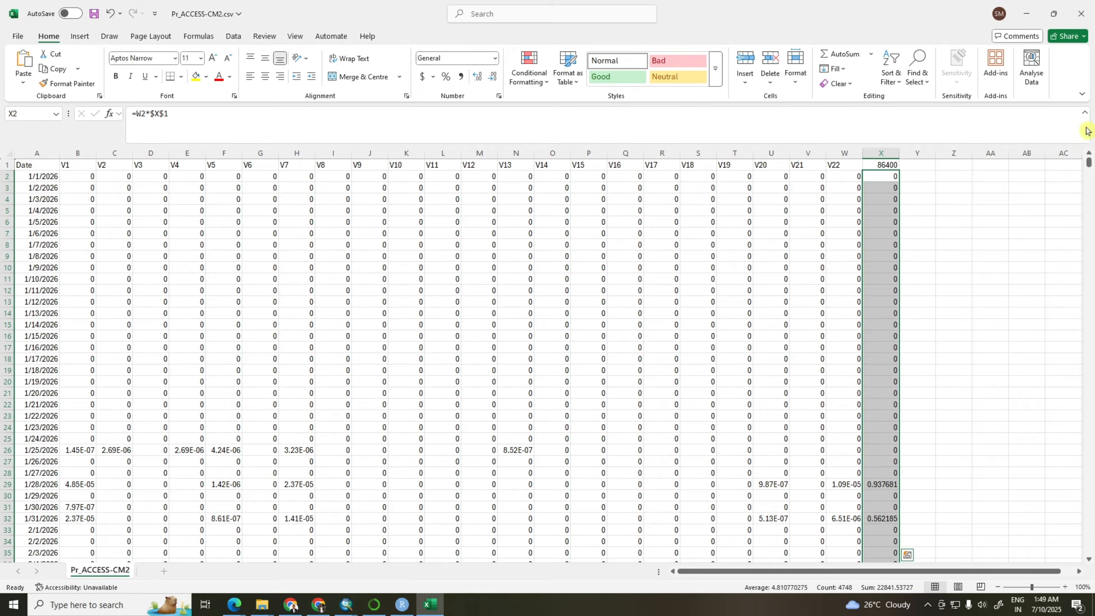
left_click_drag(1090, 165, 1087, 283)
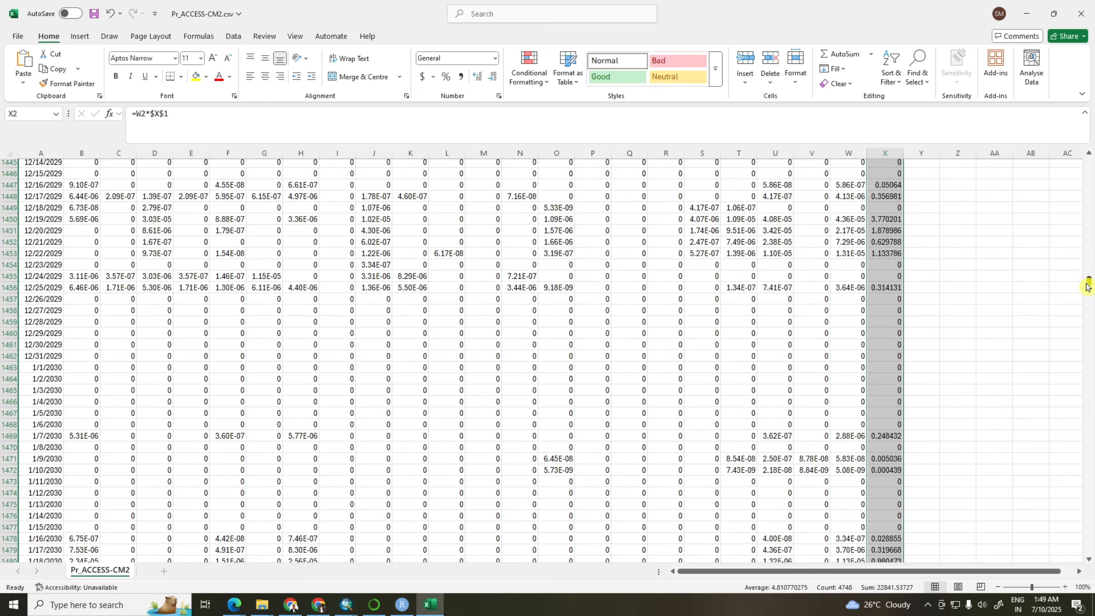
left_click_drag(1090, 285, 1086, 159)
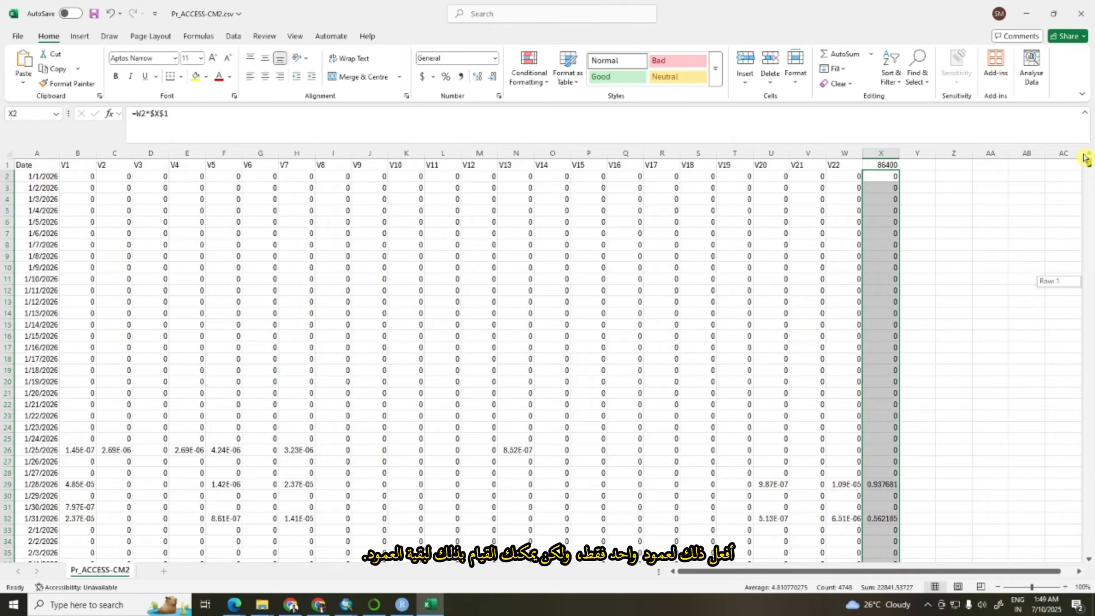
left_click_drag(1085, 159, 1086, 156)
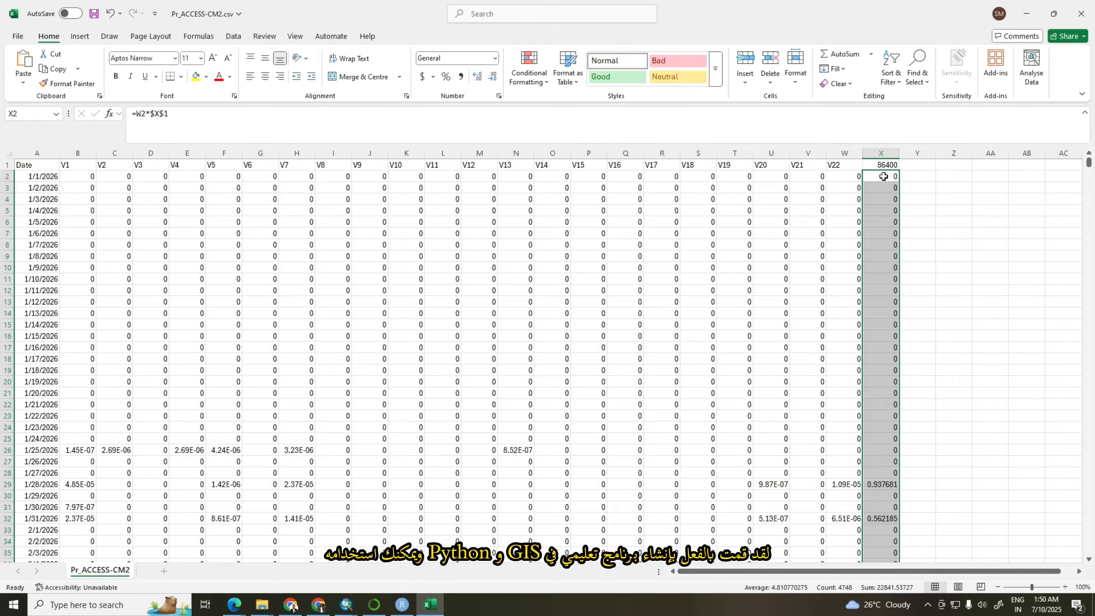
Switch to Chrome and open the V1 data tech note from NASA's NEX-GDDP-CMIP6 page
left_click(401, 605)
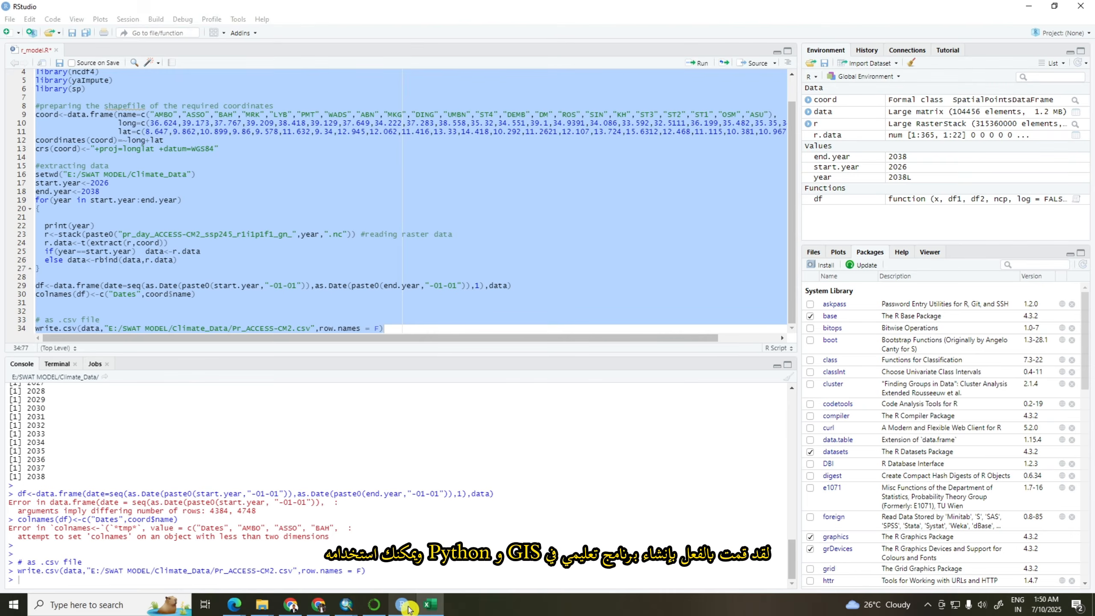
scroll(293, 166, "up", 1)
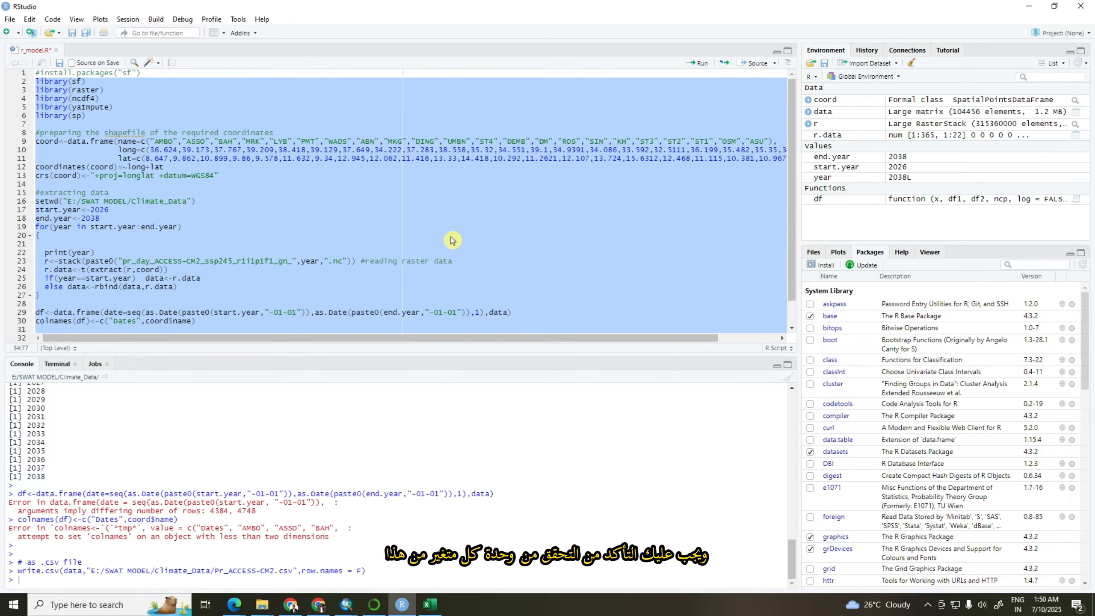
left_click(318, 604)
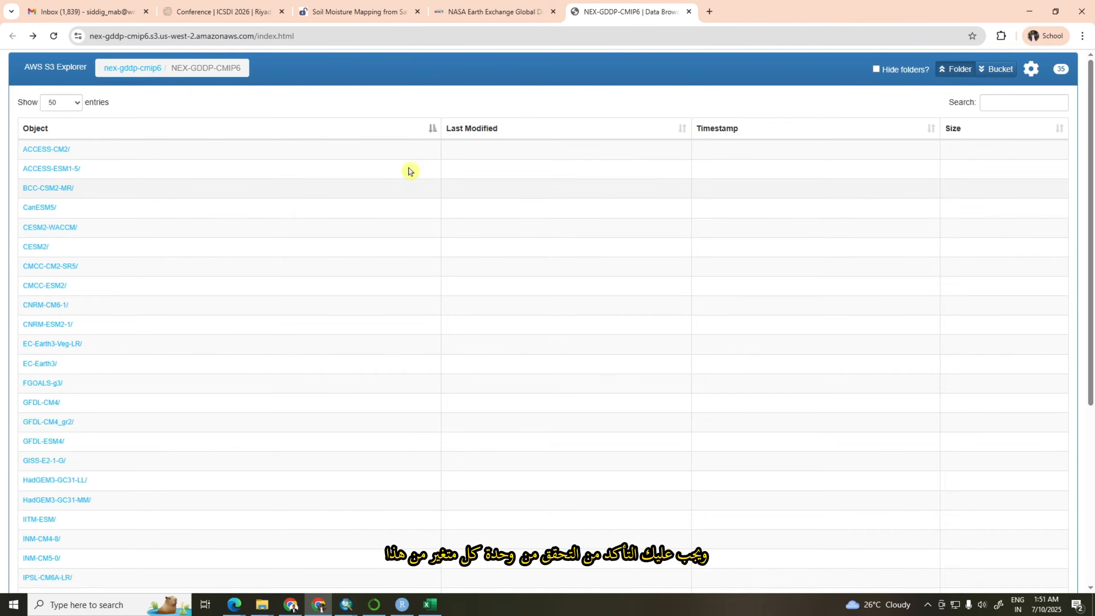
left_click(495, 15)
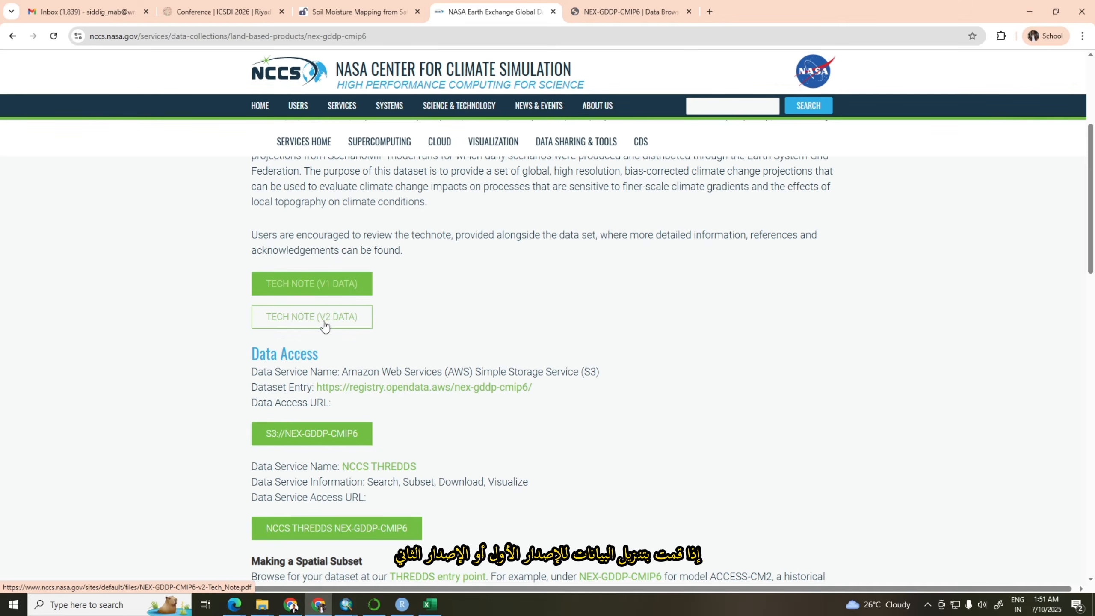
left_click(321, 286)
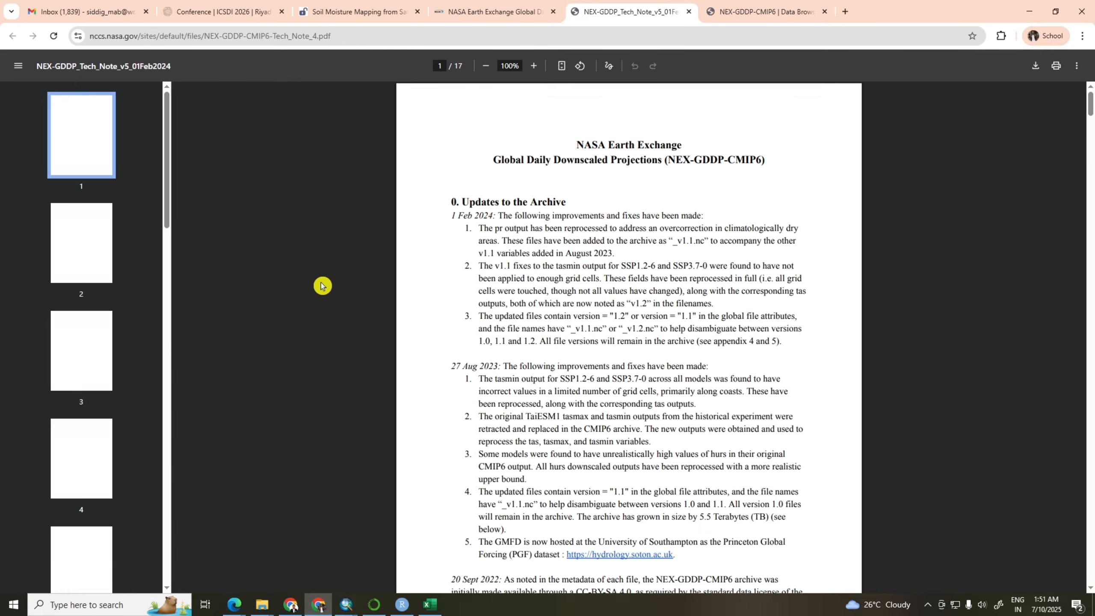
Examine the tech note's table of variable names and units, highlight the pr entry, and return to the Excel workbook
scroll(560, 228, "down", 20)
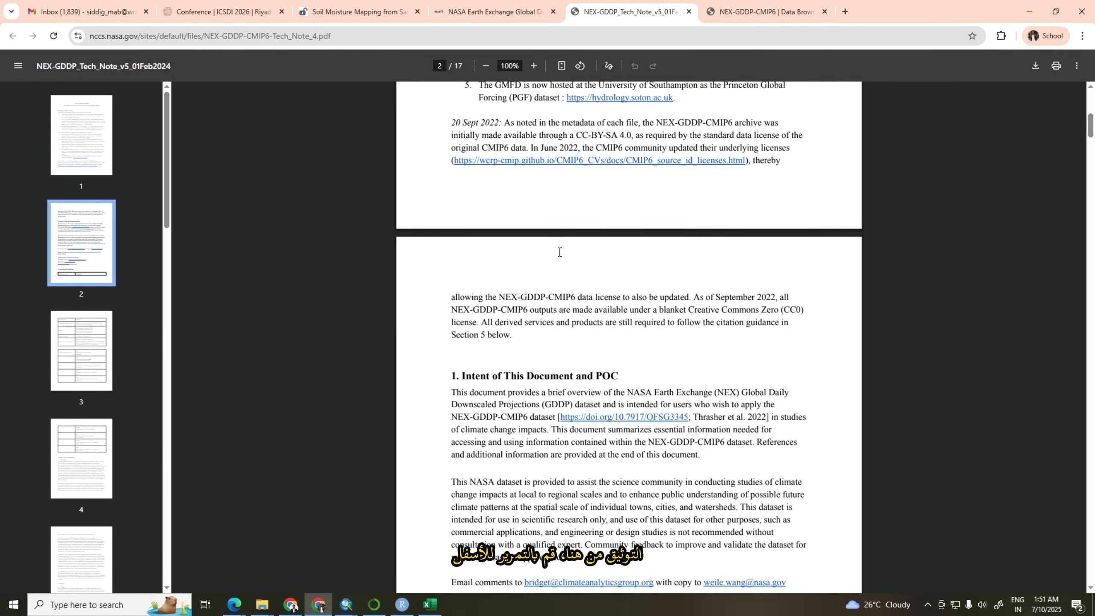
scroll(560, 253, "down", 9)
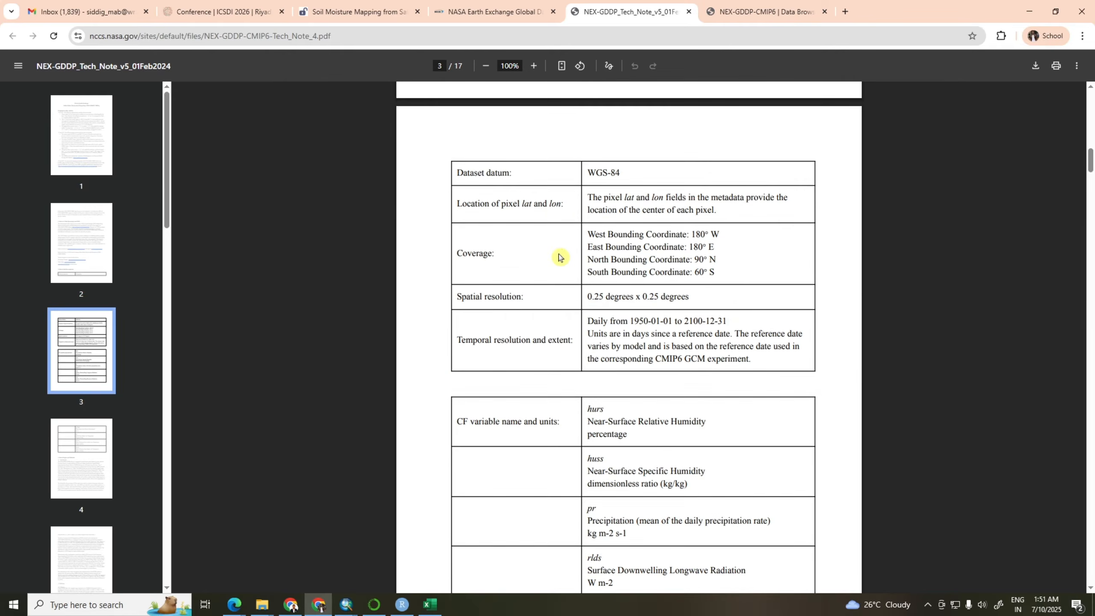
scroll(684, 222, "down", 3)
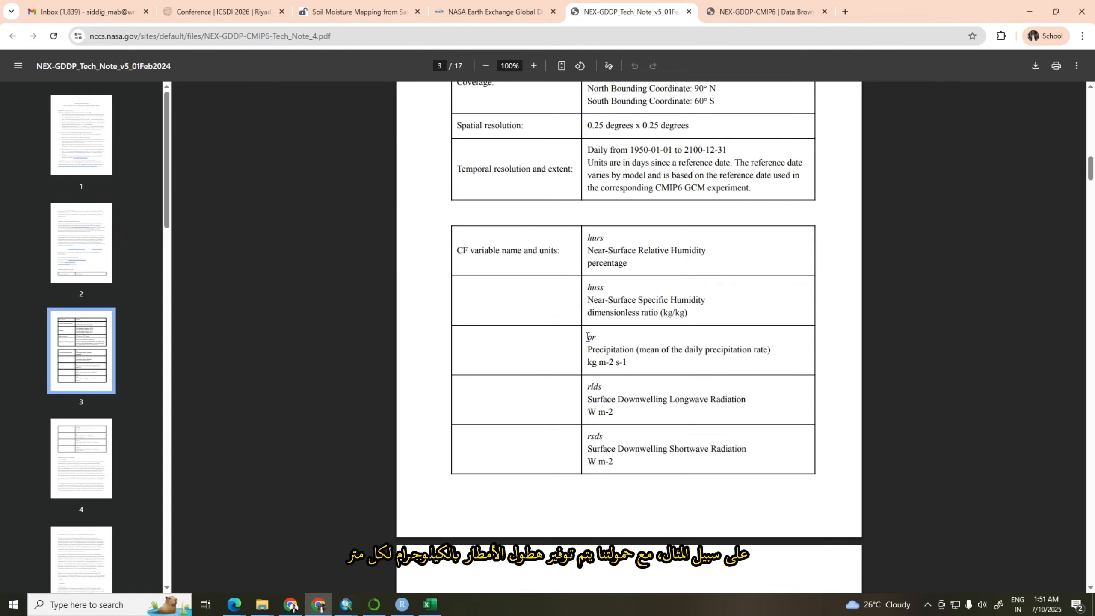
left_click_drag(587, 337, 597, 337)
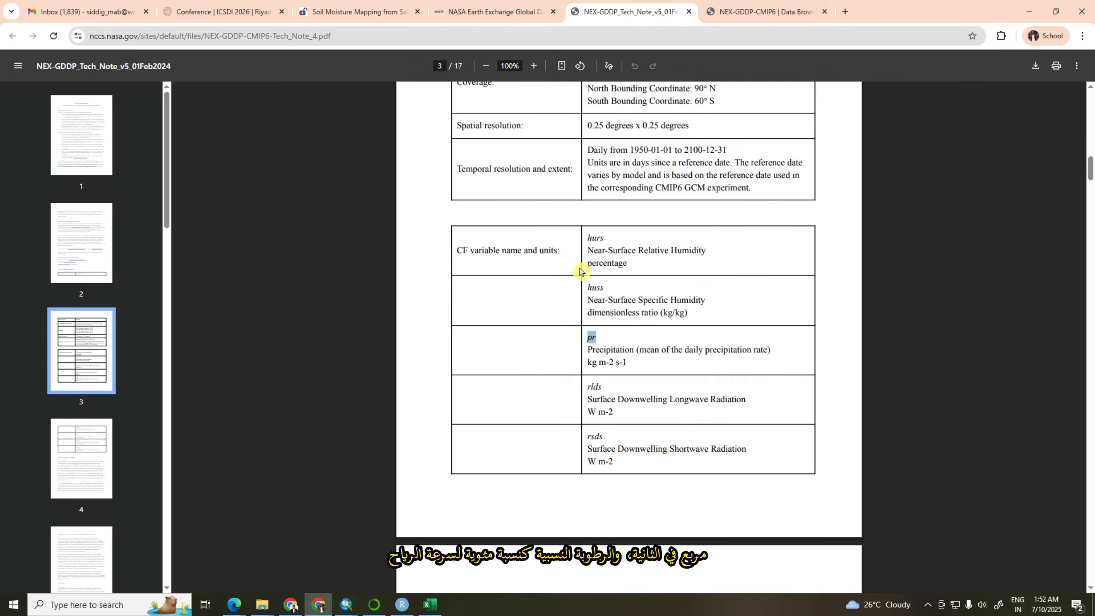
scroll(623, 302, "down", 5)
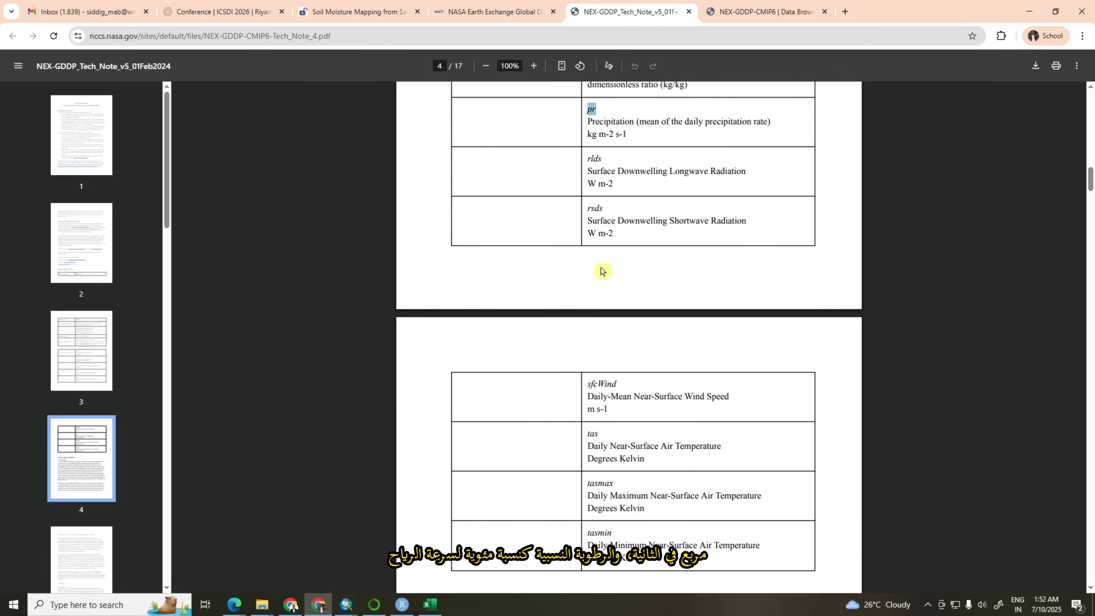
scroll(604, 356, "down", 7)
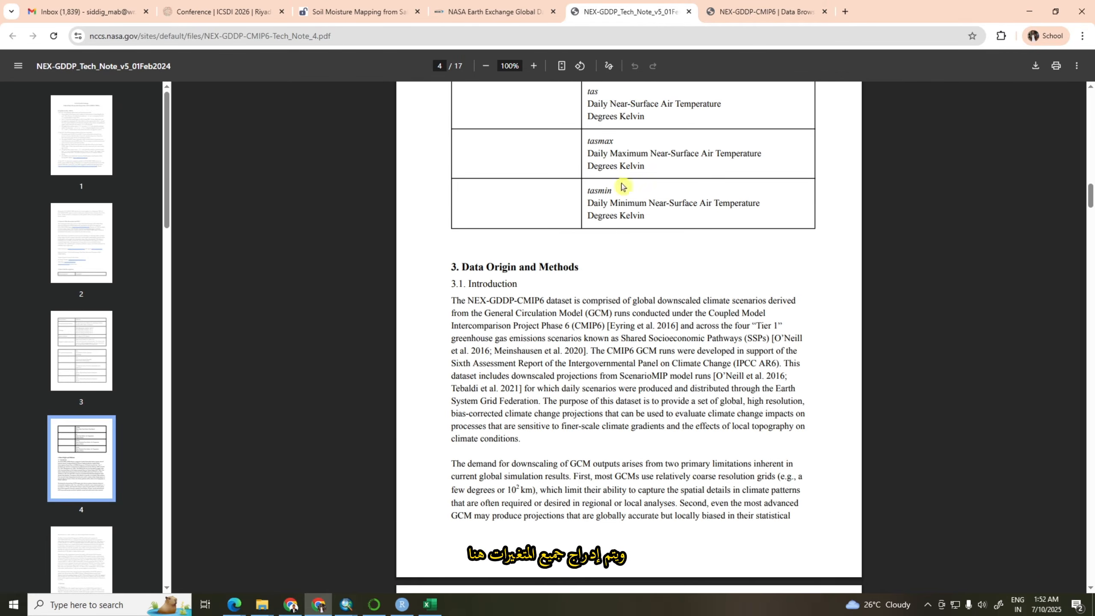
scroll(629, 237, "up", 5)
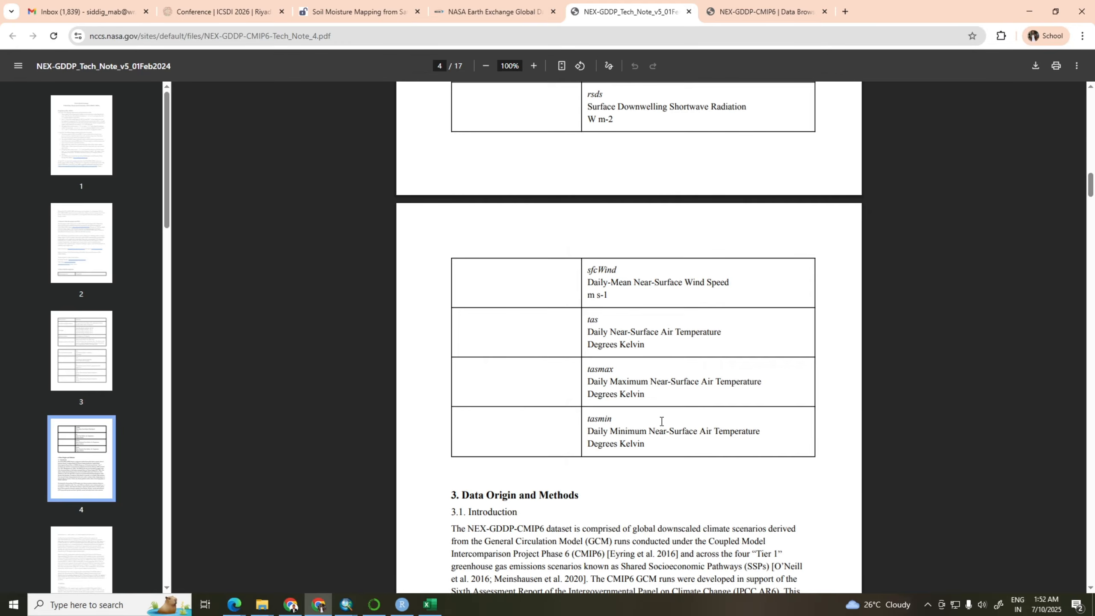
scroll(660, 421, "up", 12)
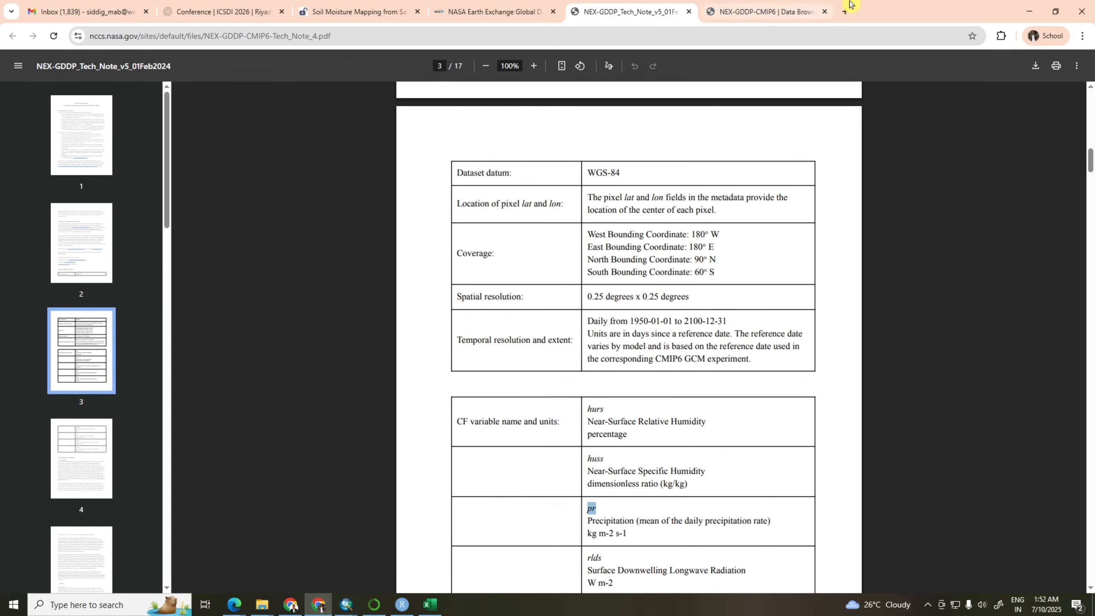
left_click(1026, 18)
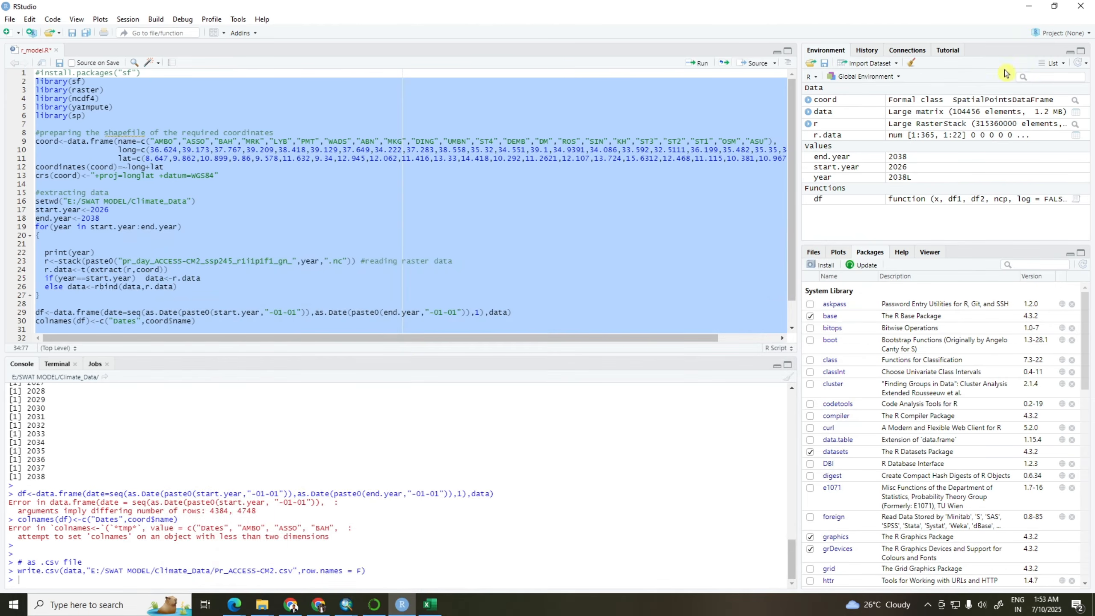
left_click(1025, 7)
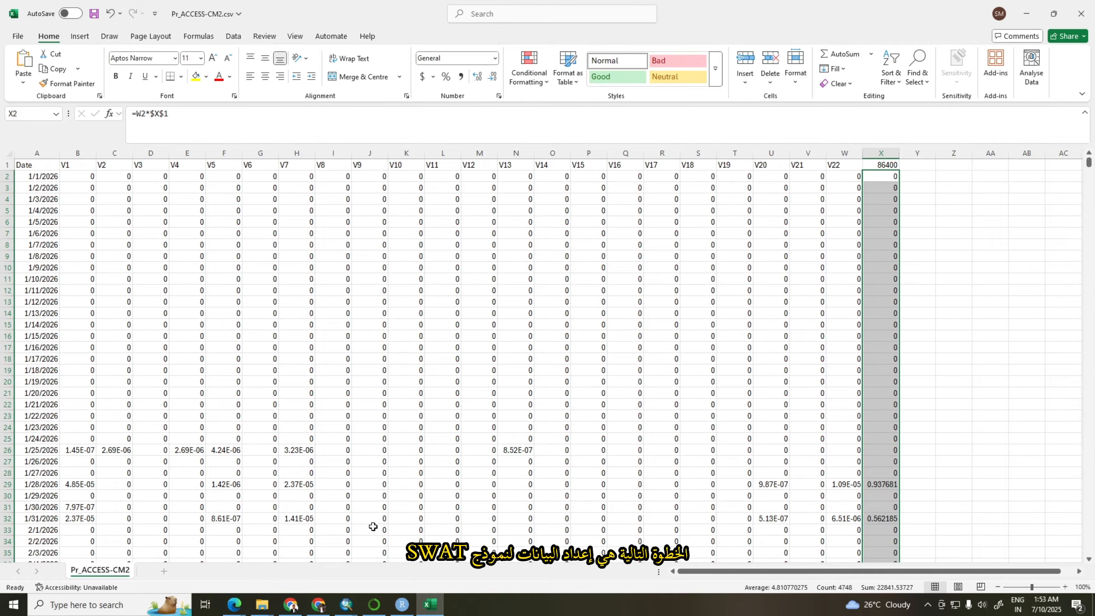
Switch to File Explorer and open PCP_BATCH.txt from the PCP folder inside SWAT MODEL, CMIP6, CLIMATE2020
mouse_move(266, 608)
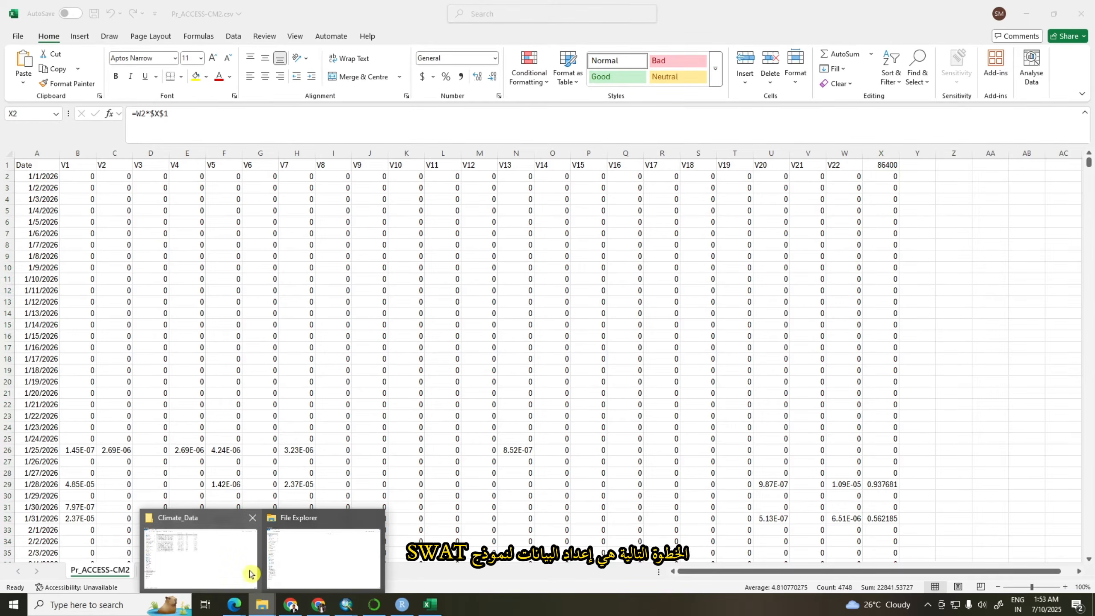
left_click(241, 556)
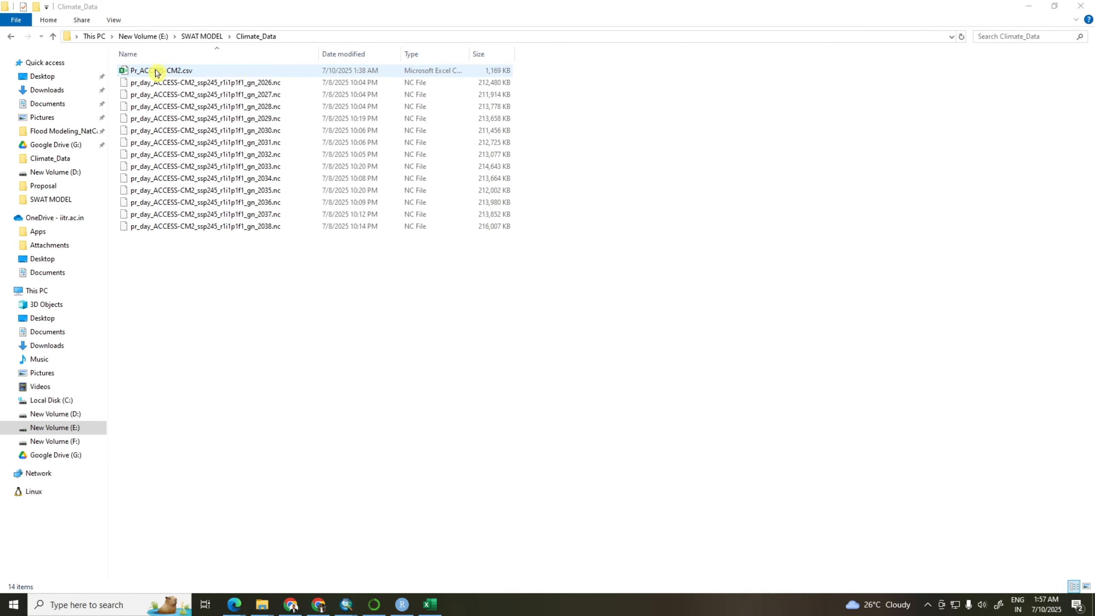
left_click(12, 37)
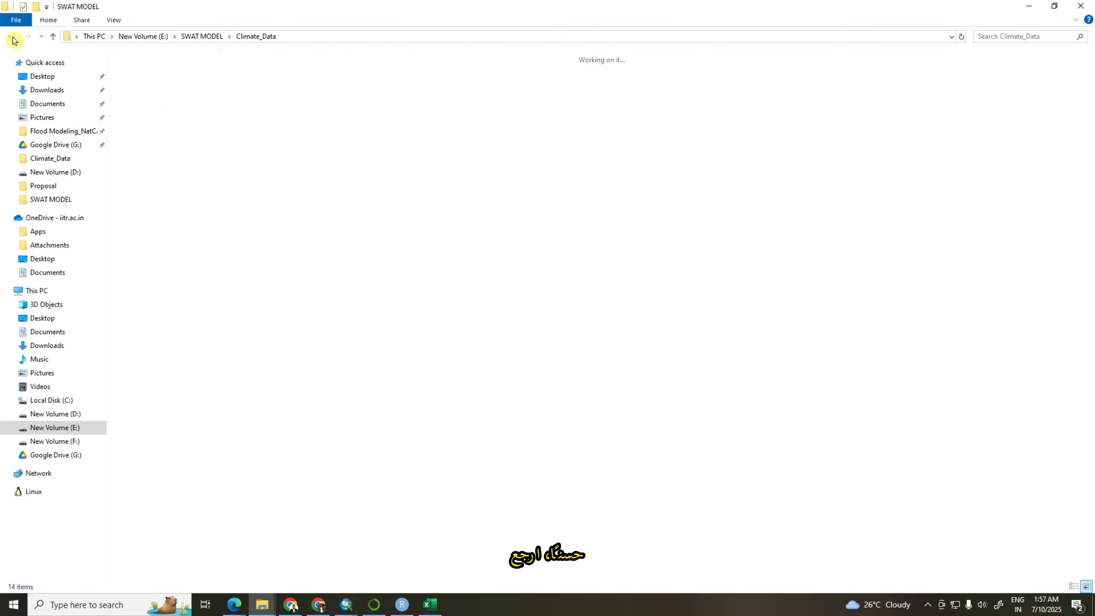
left_click(331, 106)
double_click(331, 106)
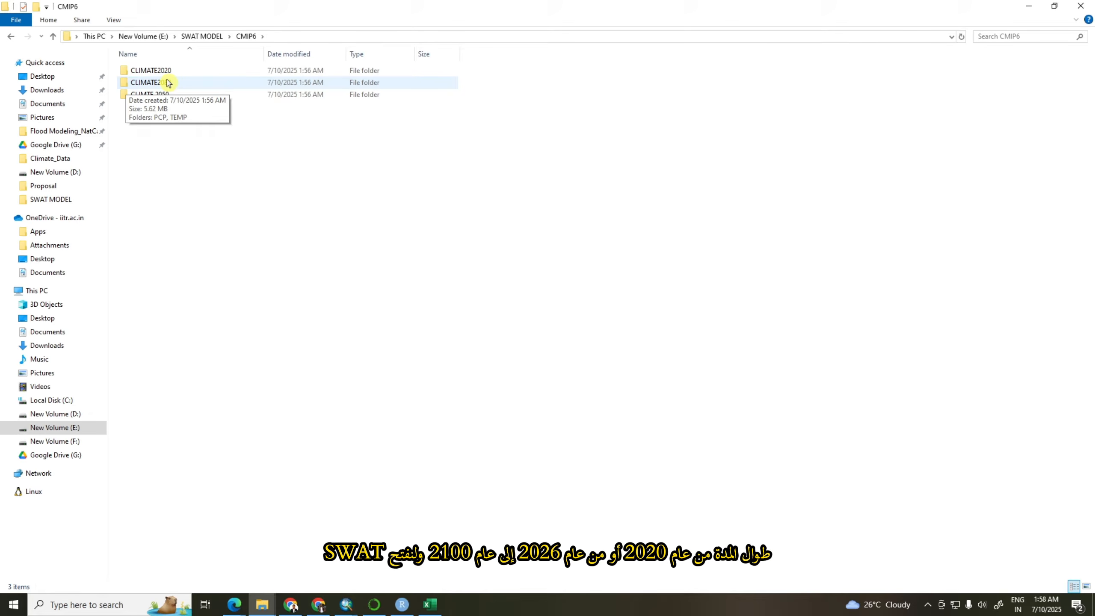
double_click(149, 72)
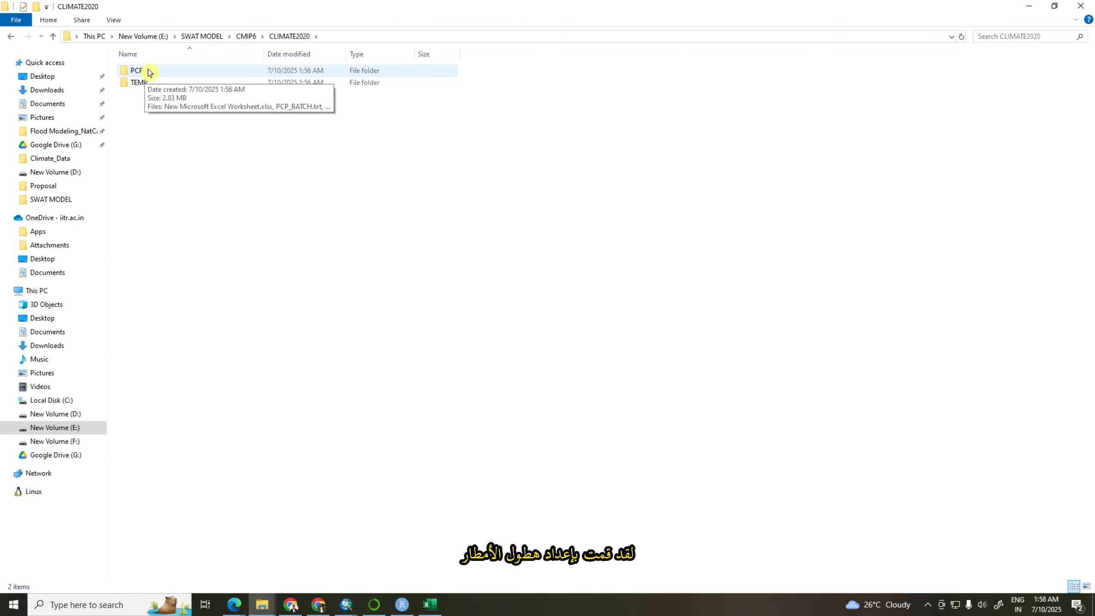
double_click(149, 72)
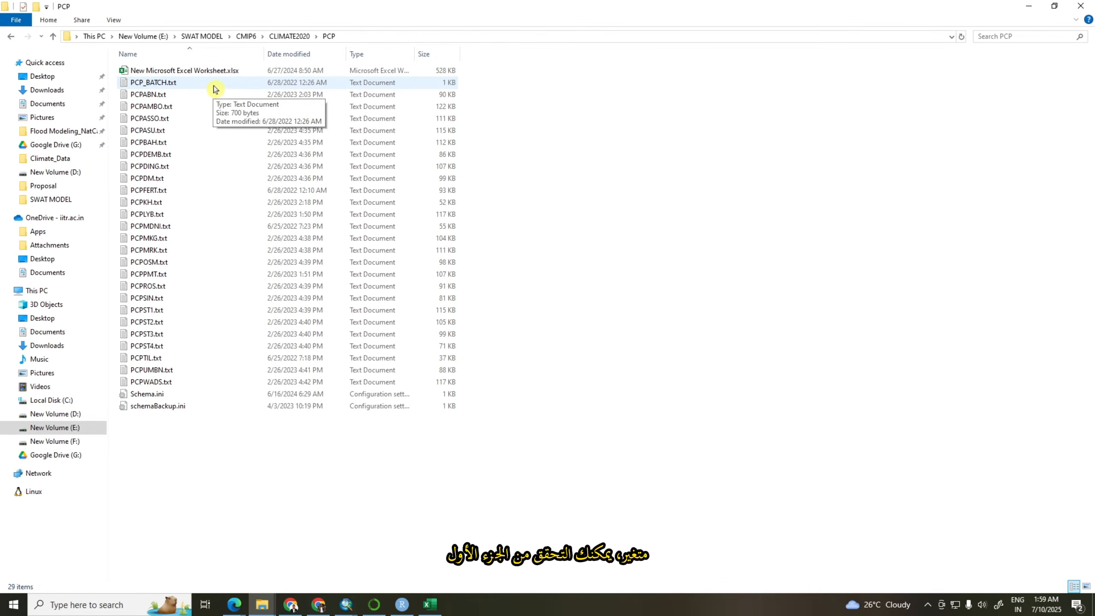
double_click(177, 83)
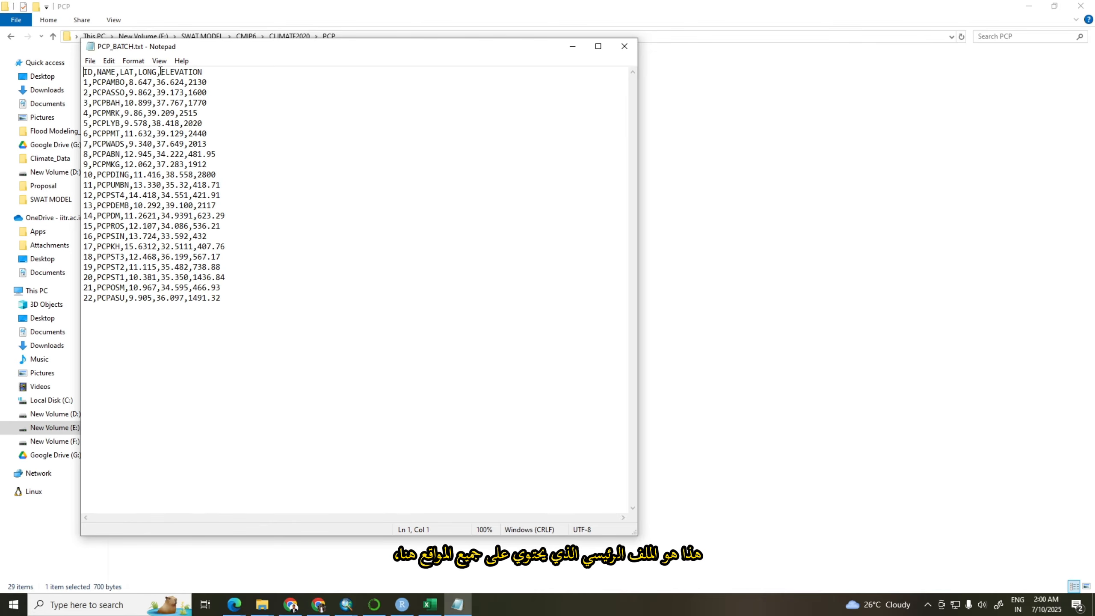
Close PCP_BATCH.txt and highlight the precipitation station files from PCPABN.txt to PCPWADS.txt in the PCP folder
left_click(624, 46)
left_click(498, 99)
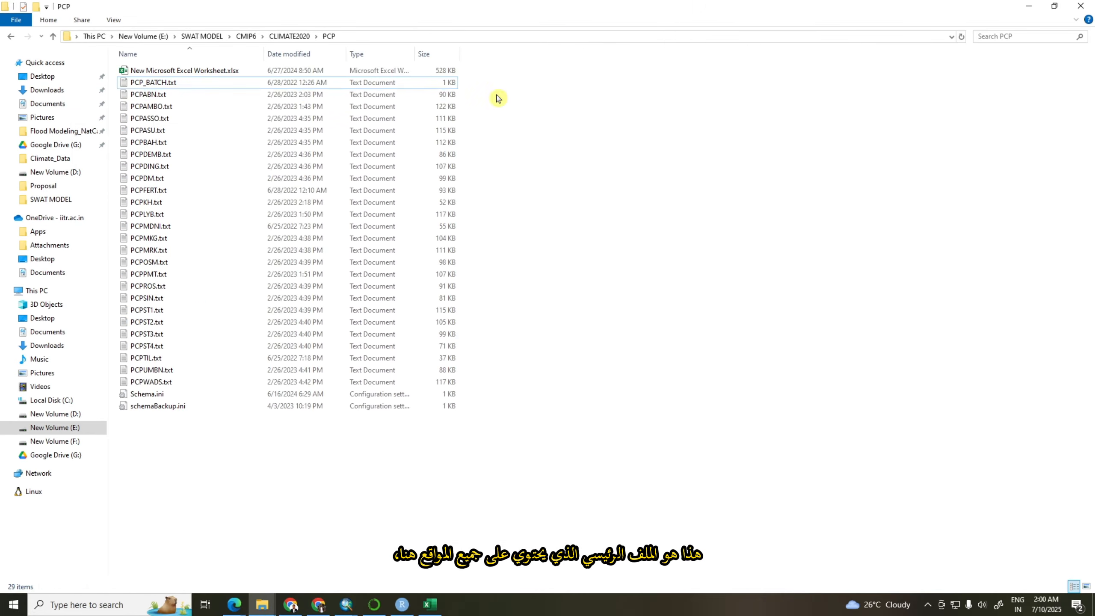
left_click_drag(496, 95, 318, 392)
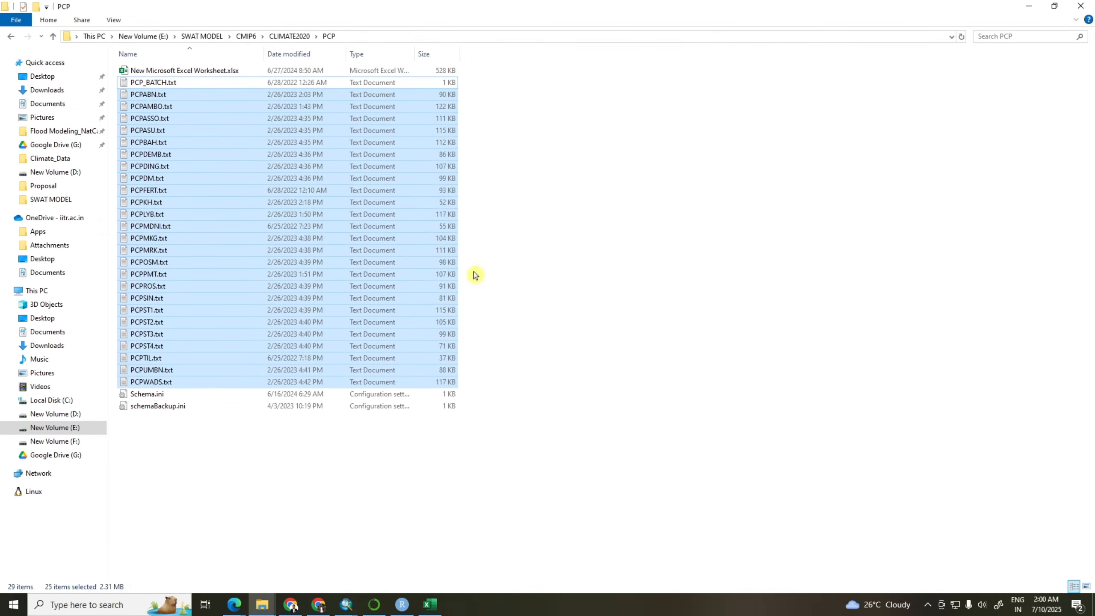
View the station list in TEMP_BATCH.txt from the TEMP folder of CLIMATE2020, and close the file
left_click(12, 38)
double_click(139, 83)
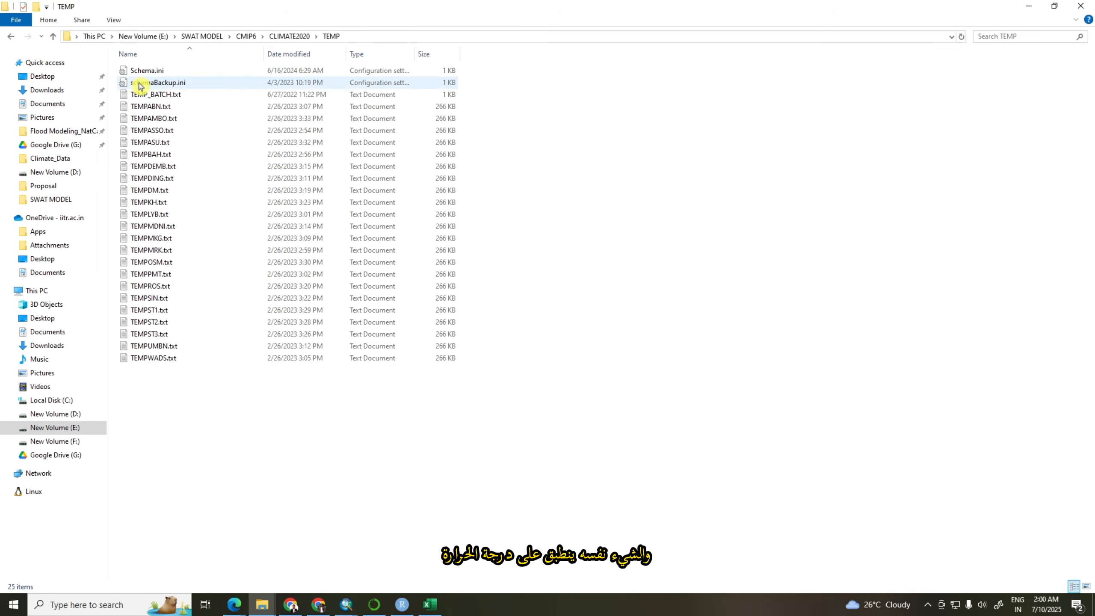
double_click(164, 94)
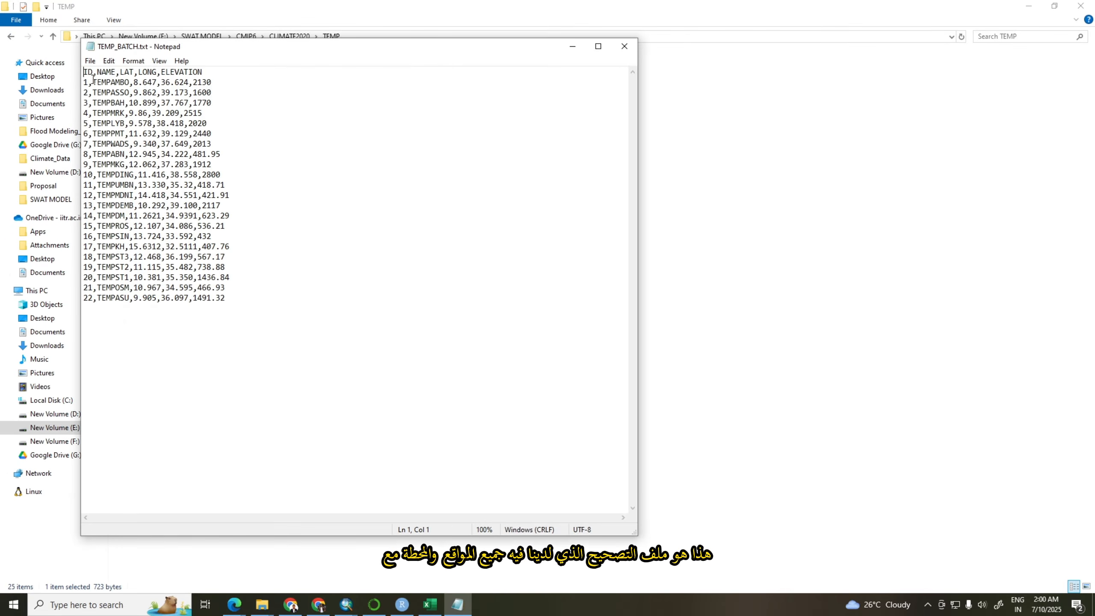
left_click(624, 47)
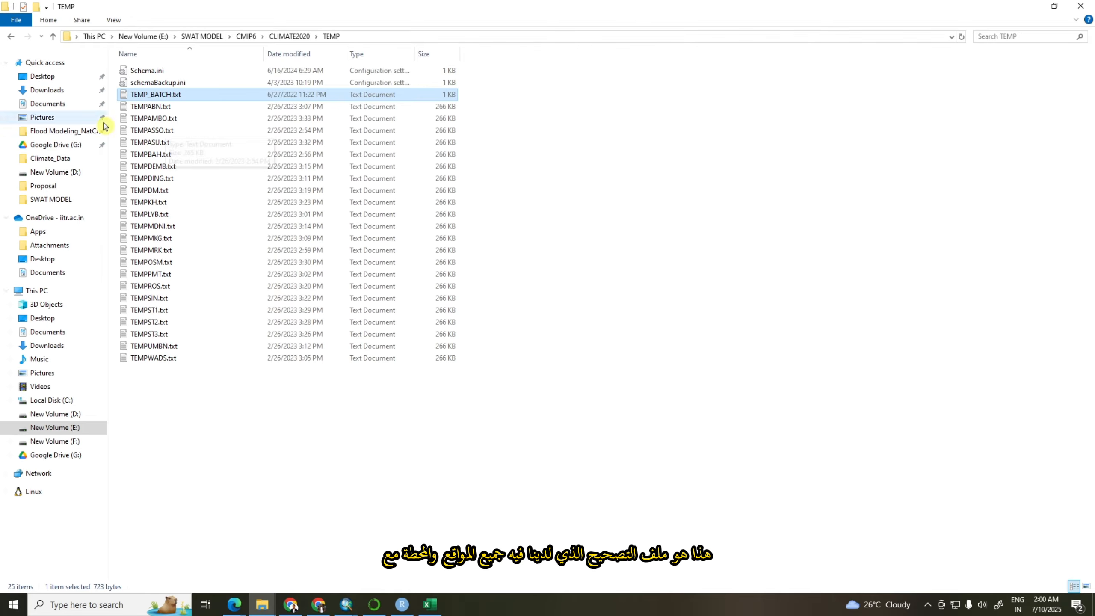
Examine the start date and the temperature pairs in TEMPABN.txt through to the last record, and close the file
double_click(148, 106)
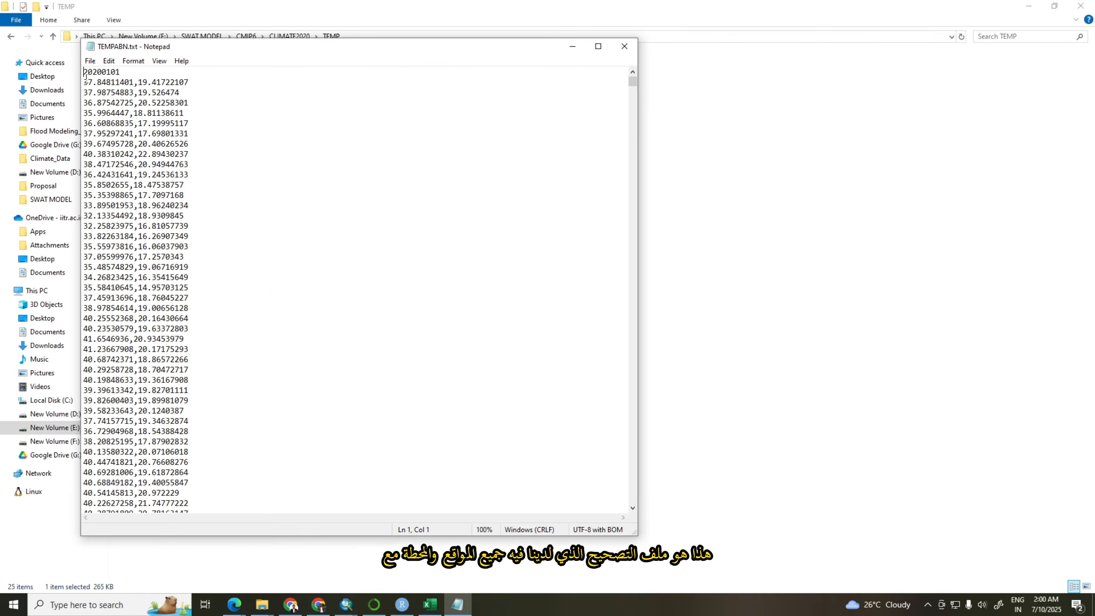
left_click_drag(86, 81, 189, 81)
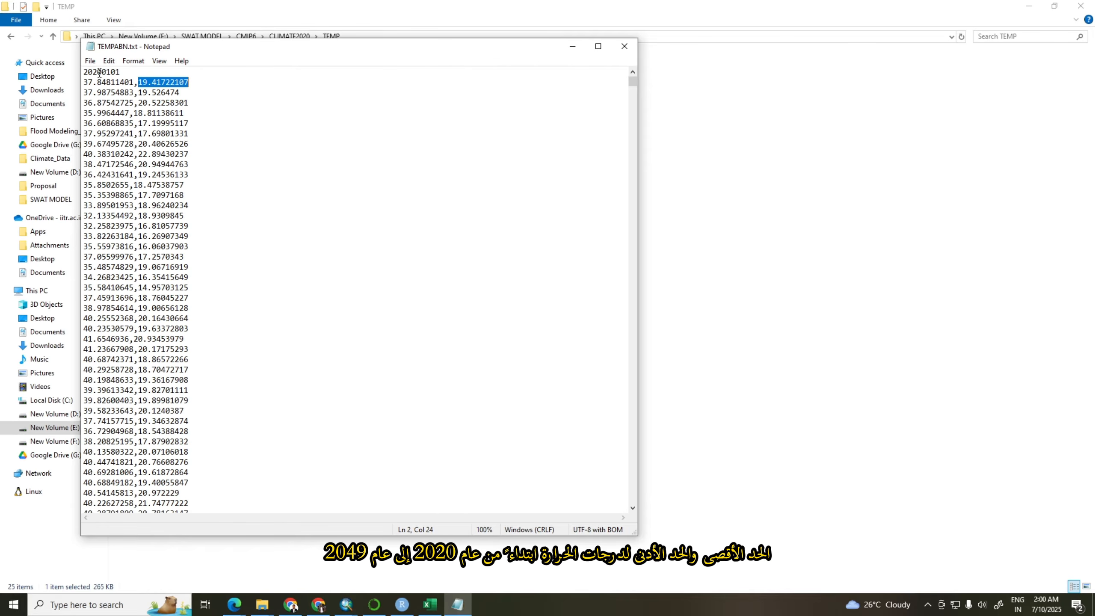
left_click_drag(633, 83, 648, 509)
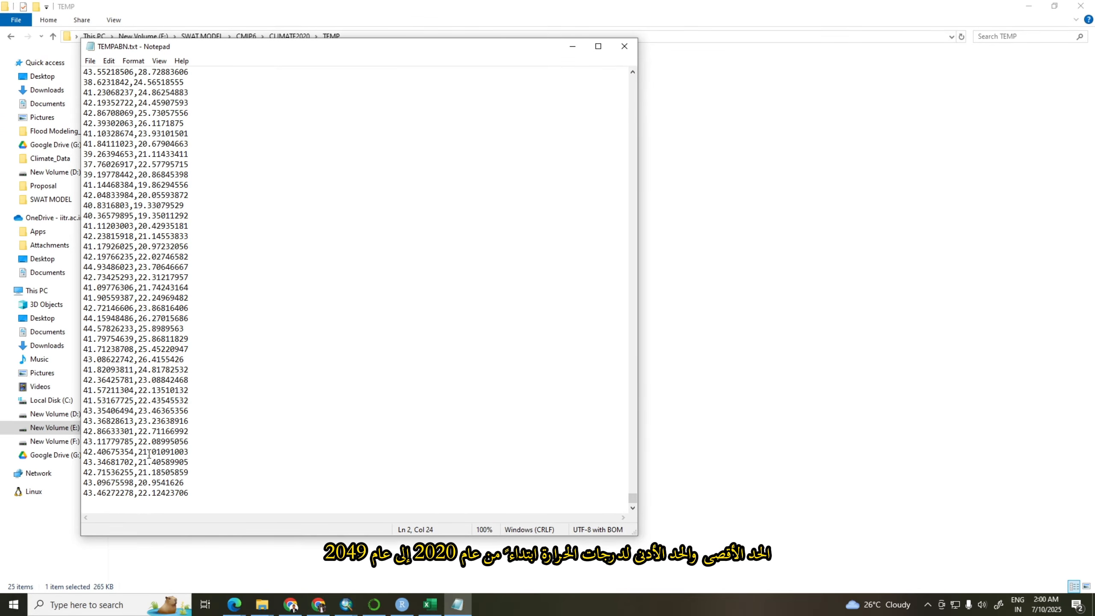
left_click(631, 48)
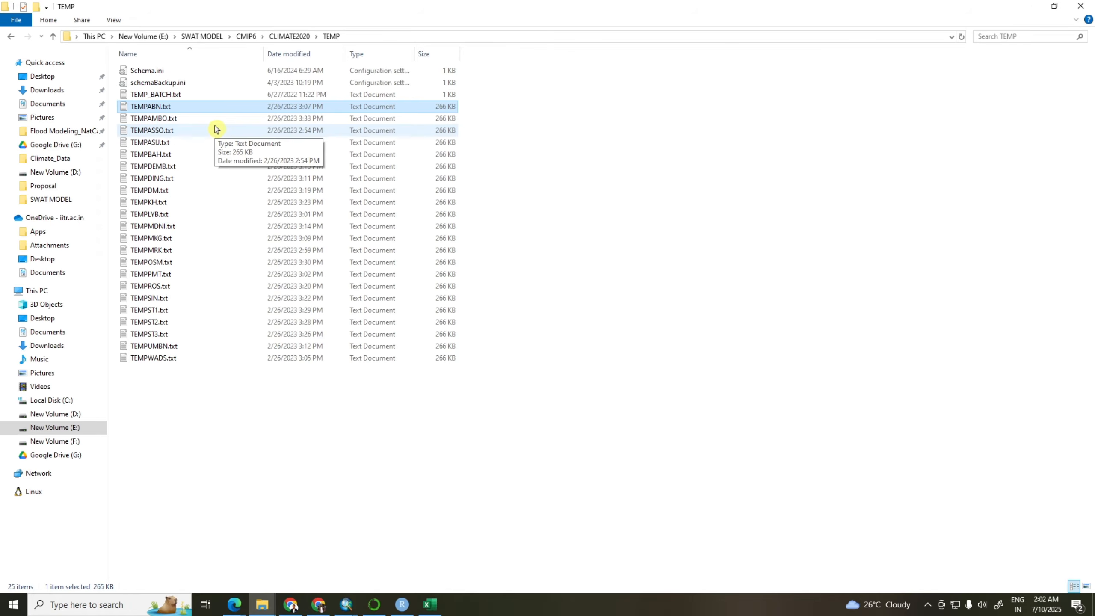
Switch to the SWAT_Prj map in ArcMap and set the user WGEN table as the weather generator locations table in the Weather Stations definition
left_click(346, 604)
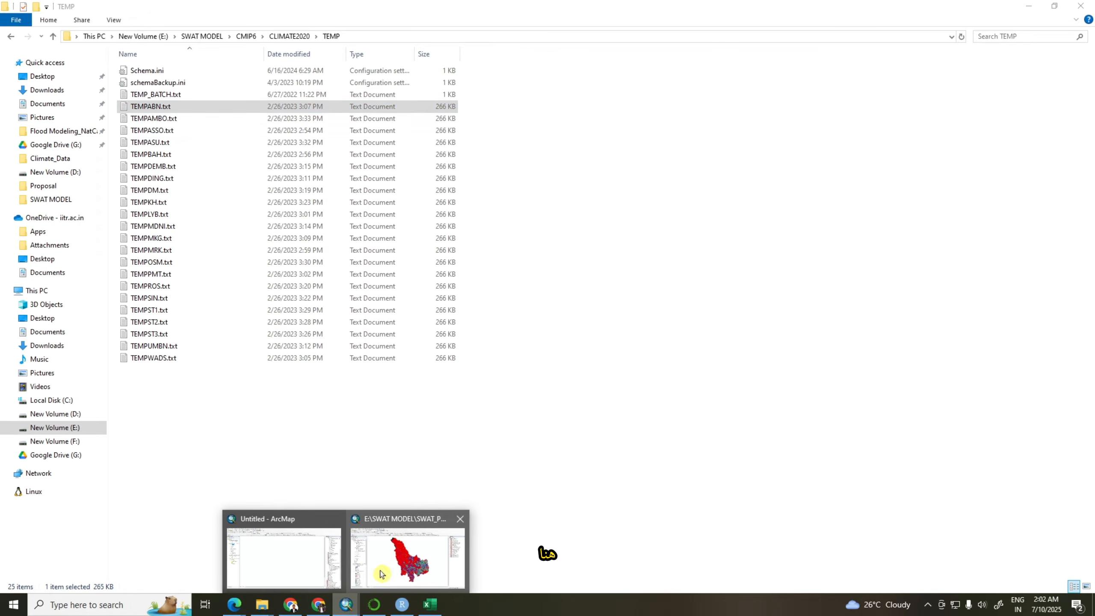
left_click(381, 574)
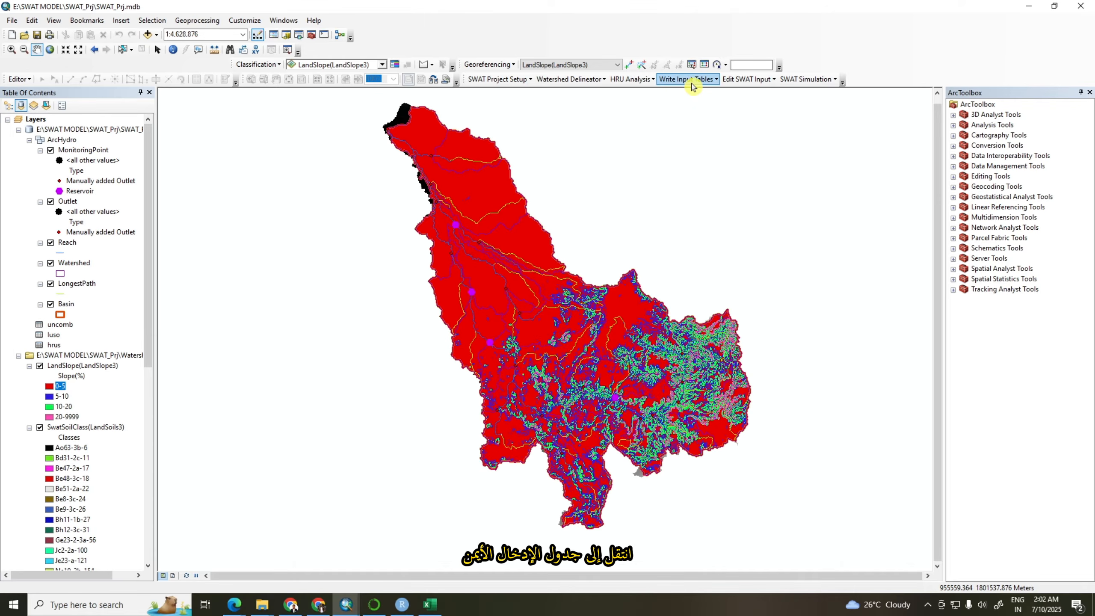
left_click(717, 81)
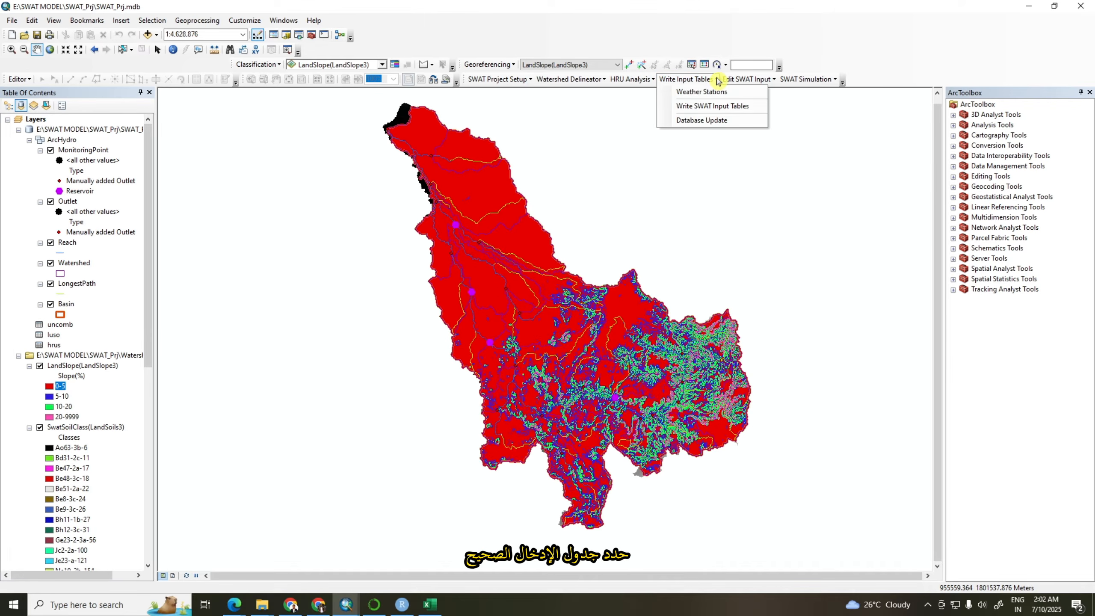
left_click(685, 94)
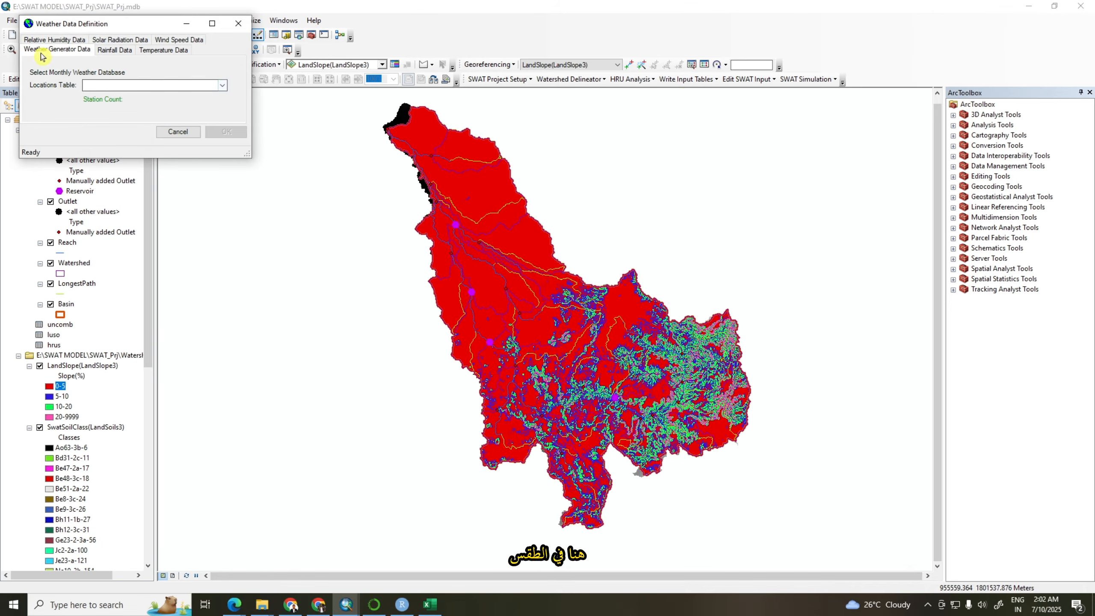
left_click(223, 86)
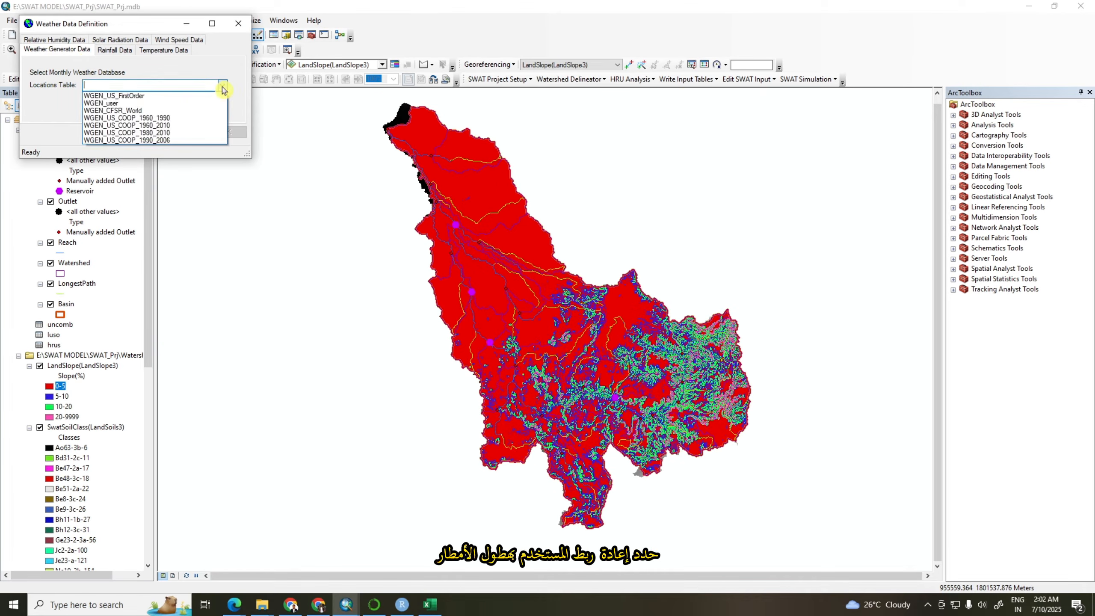
left_click(111, 104)
Set the rainfall data source to Raingages and load PCP_BATCH.txt from CMIP6, CLIMATE2020, PCP as its locations table
left_click(113, 51)
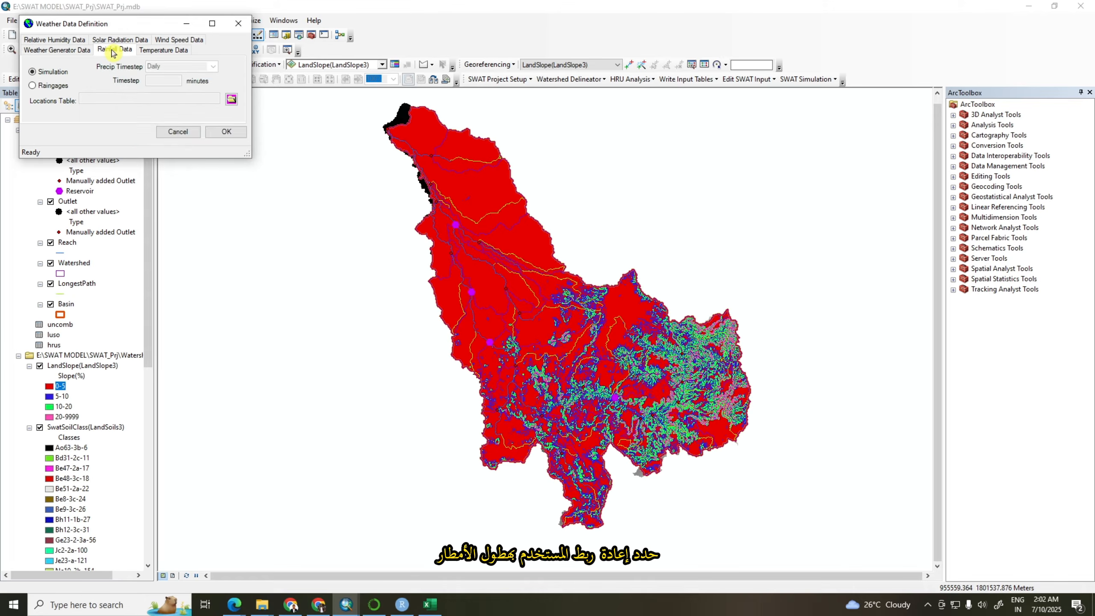
left_click(33, 88)
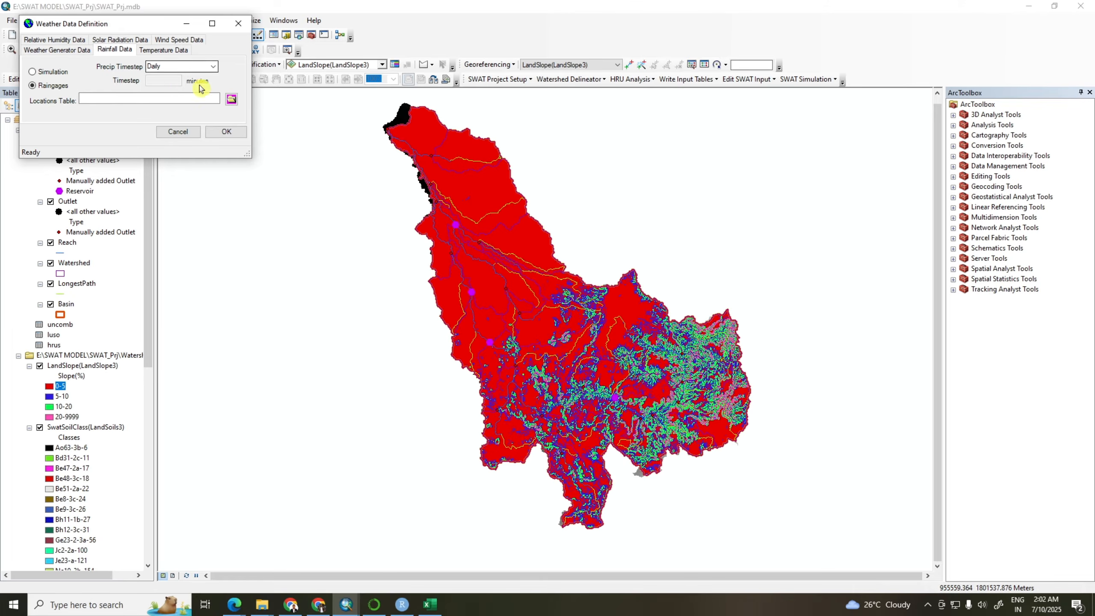
left_click(232, 100)
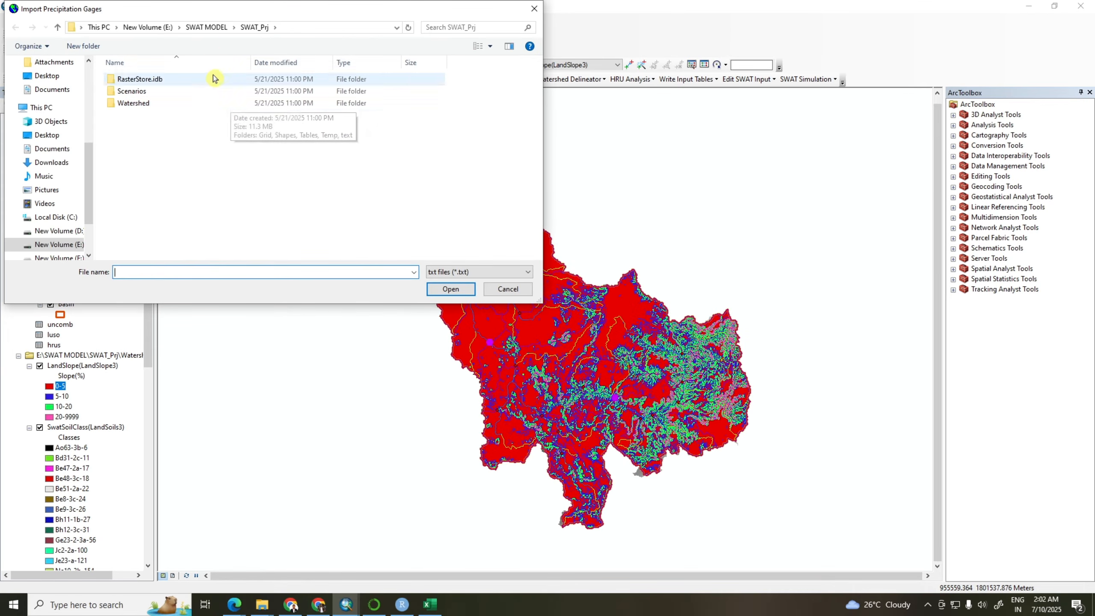
left_click(211, 28)
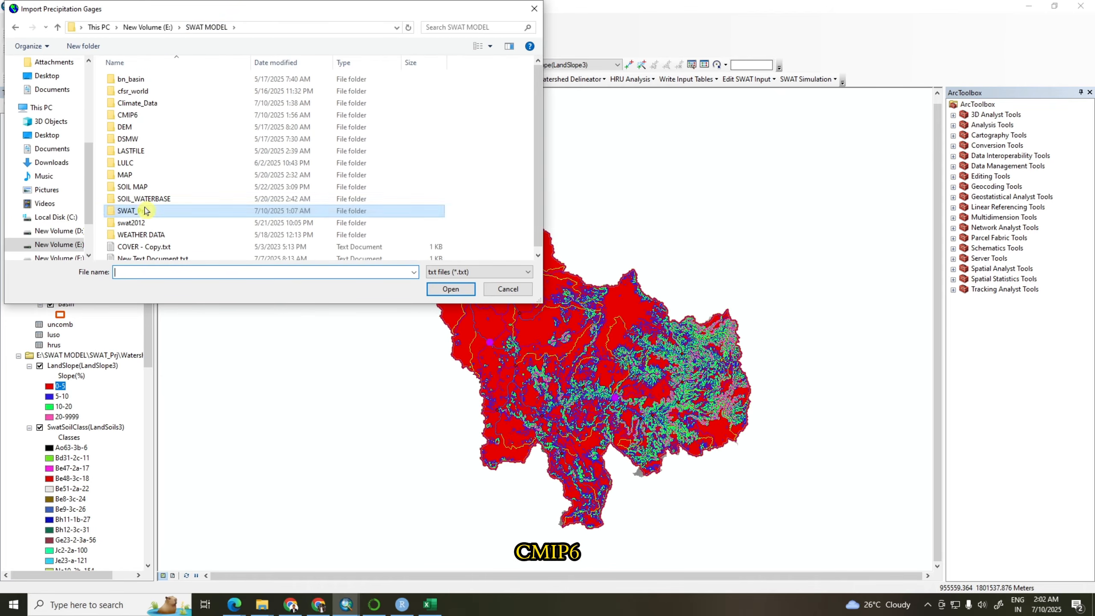
double_click(139, 114)
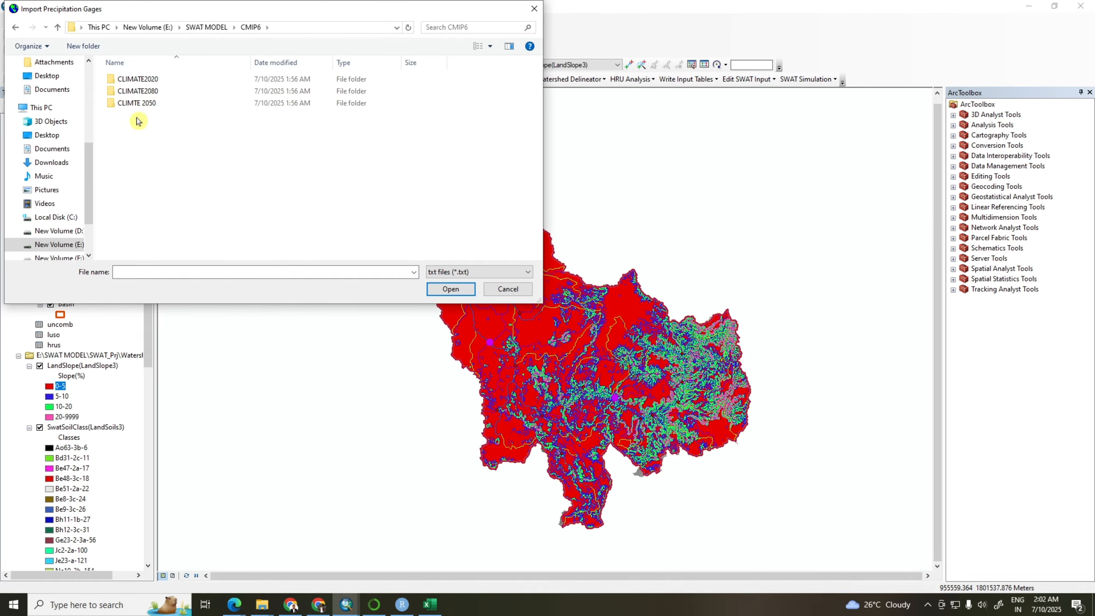
double_click(143, 80)
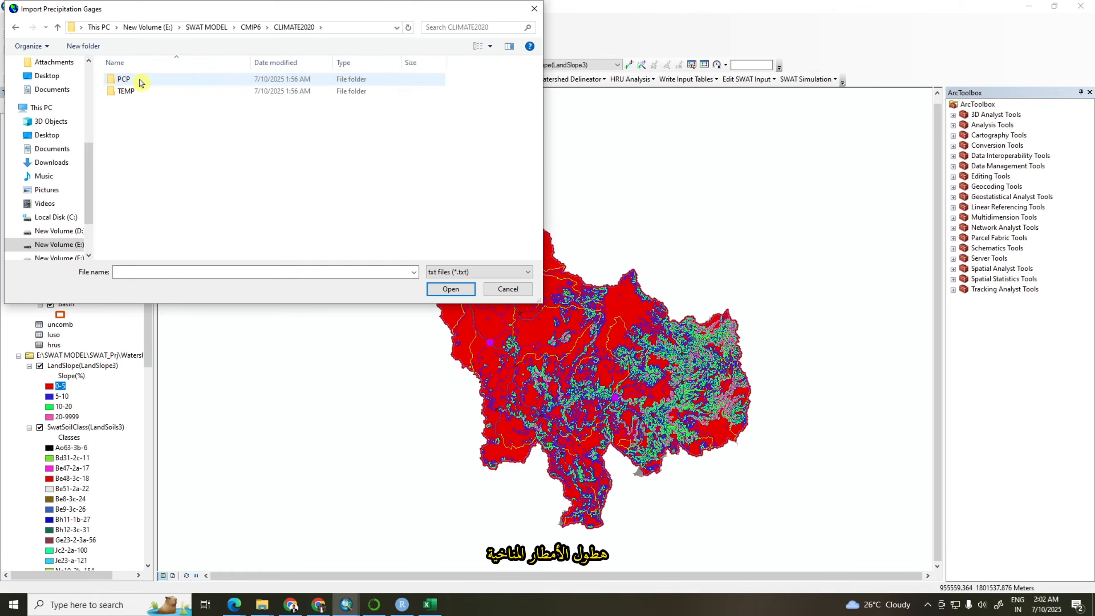
double_click(123, 80)
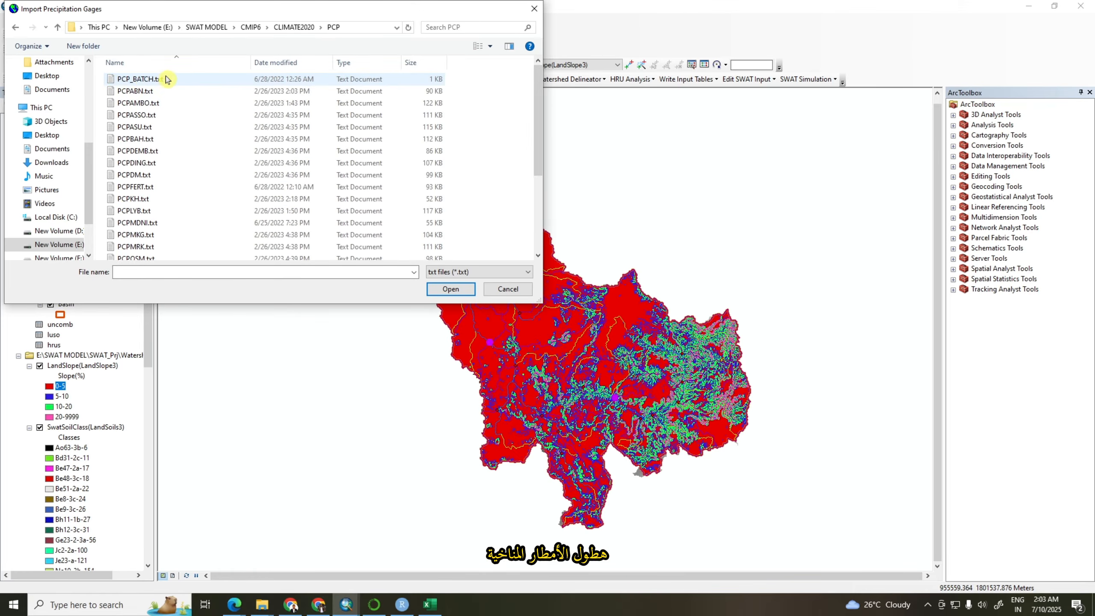
left_click(165, 79)
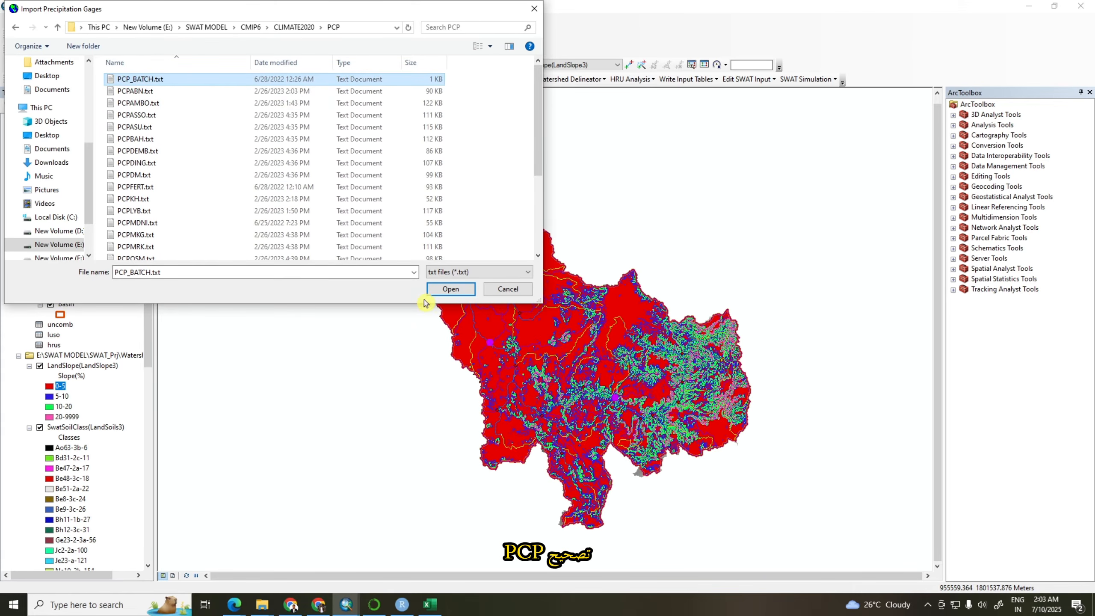
left_click(448, 289)
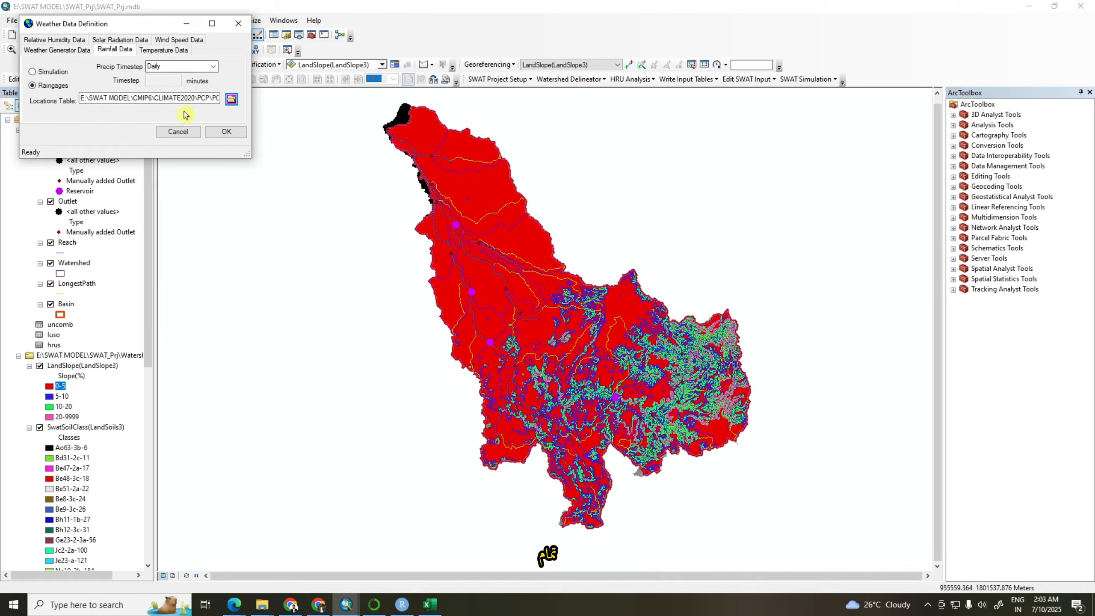
Set the temperature data source to Climate Stations and load TEMP_BATCH.txt from CLIMATE2020, TEMP as its locations table
left_click(156, 51)
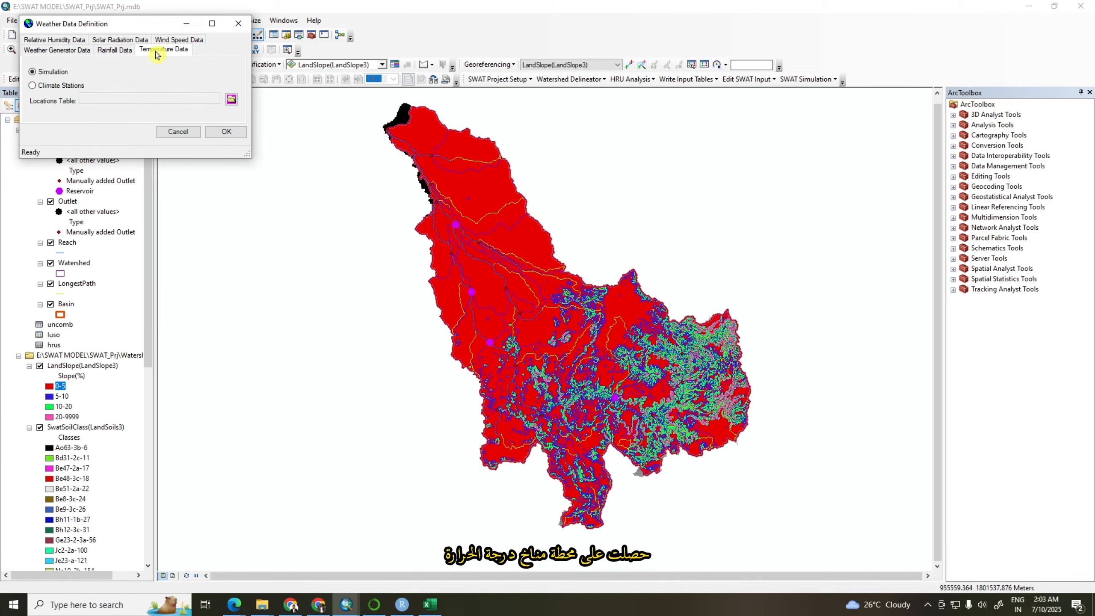
left_click(32, 86)
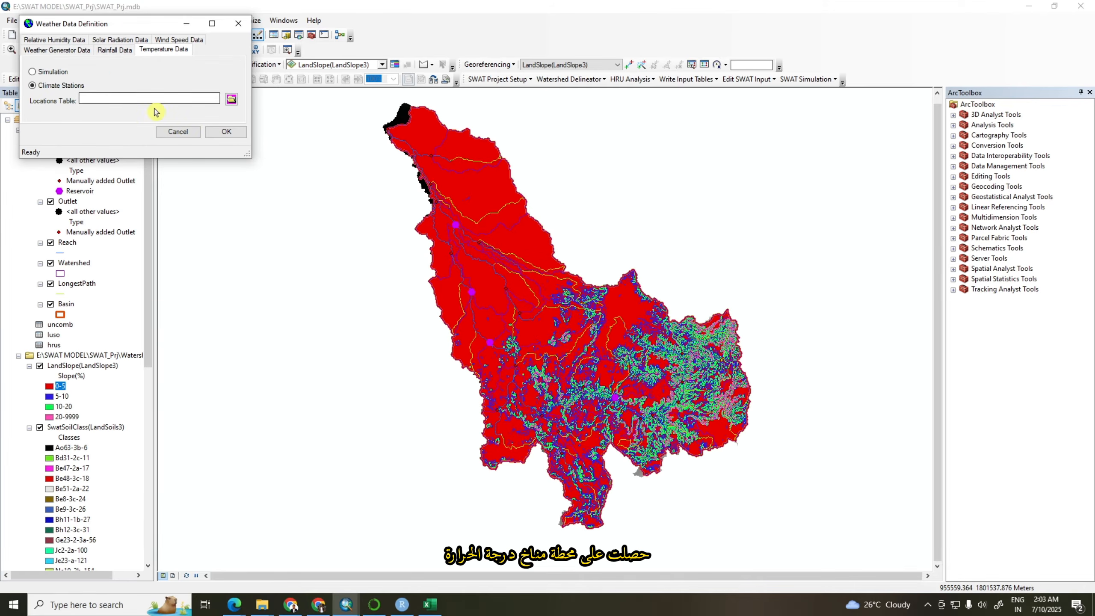
left_click(232, 101)
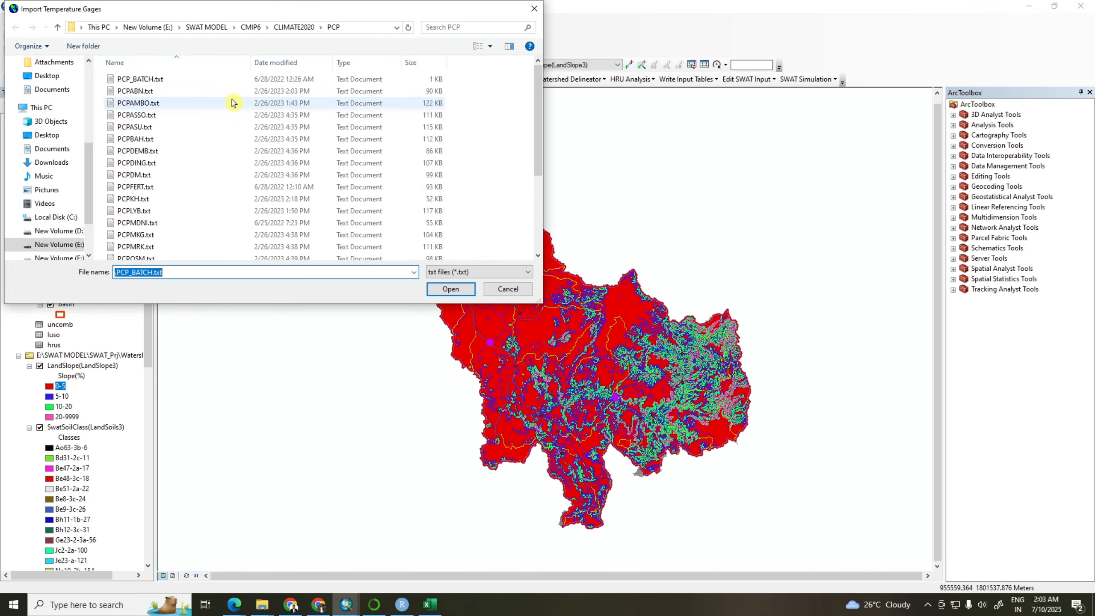
left_click(287, 30)
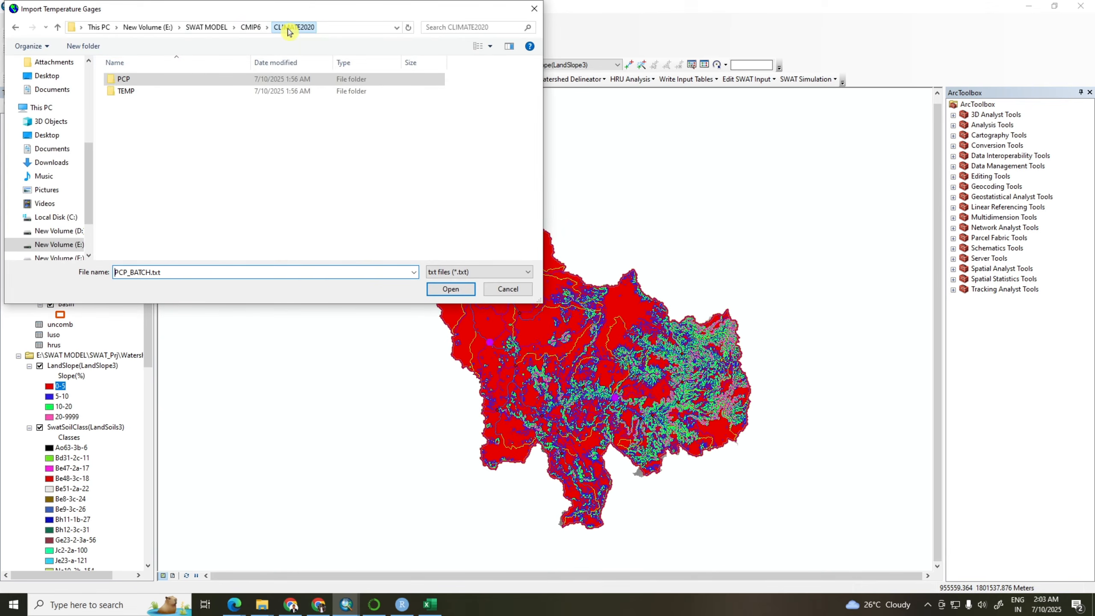
double_click(127, 93)
left_click(139, 81)
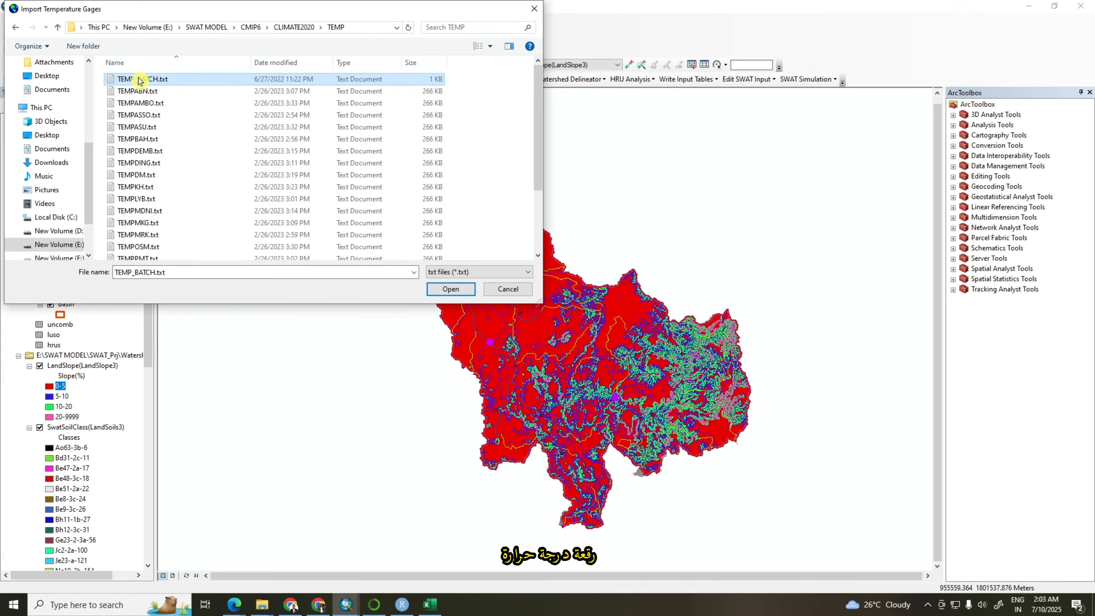
left_click(450, 289)
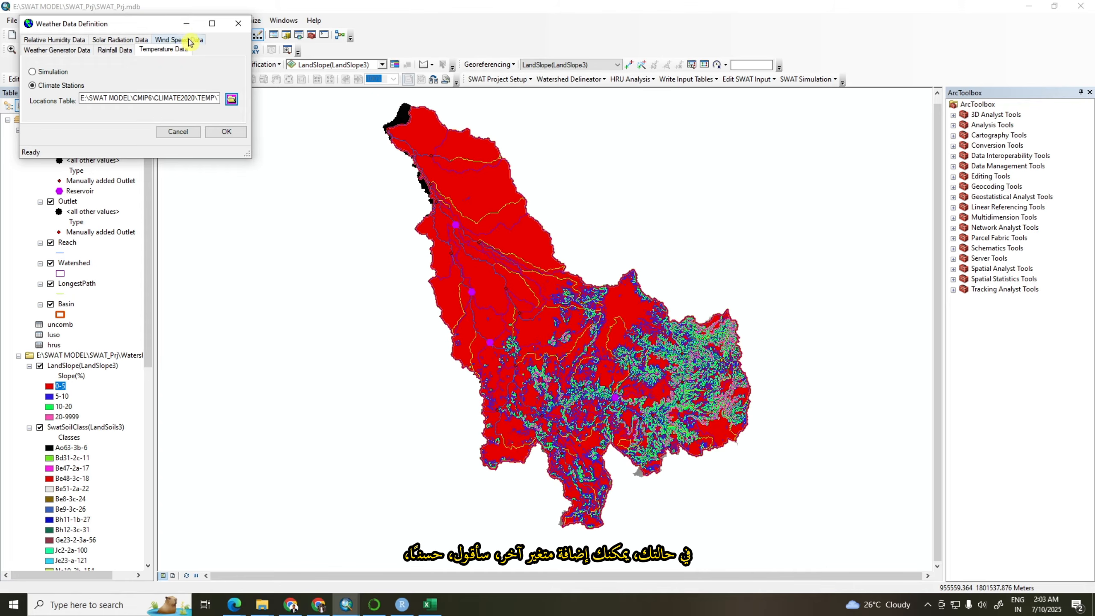
Import the defined weather station data into the SWAT project and close the Weather Data Definition dialog
left_click(226, 131)
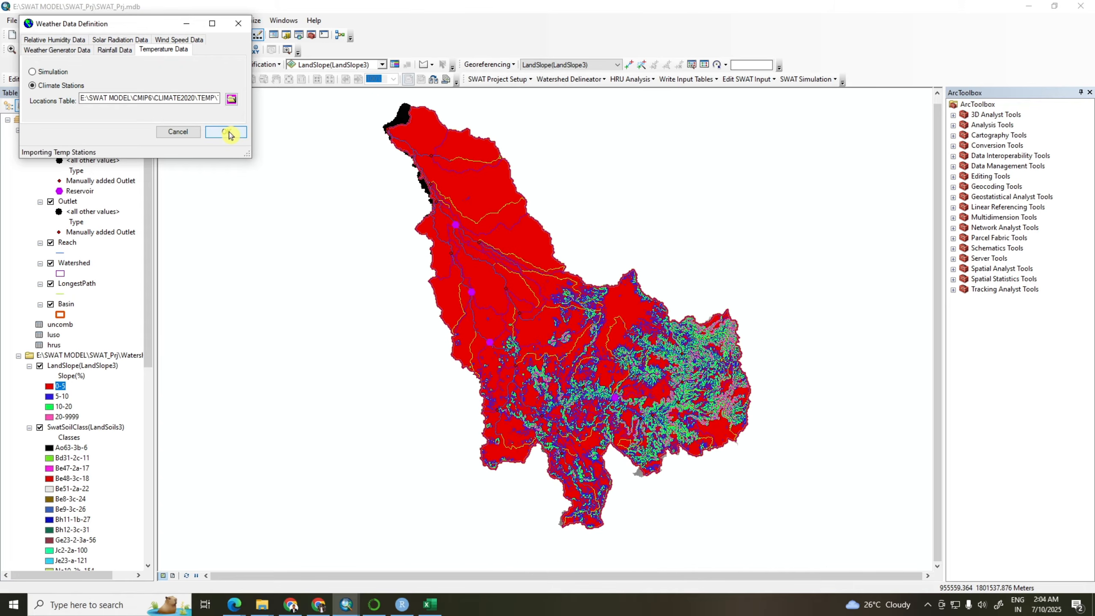
left_click(228, 132)
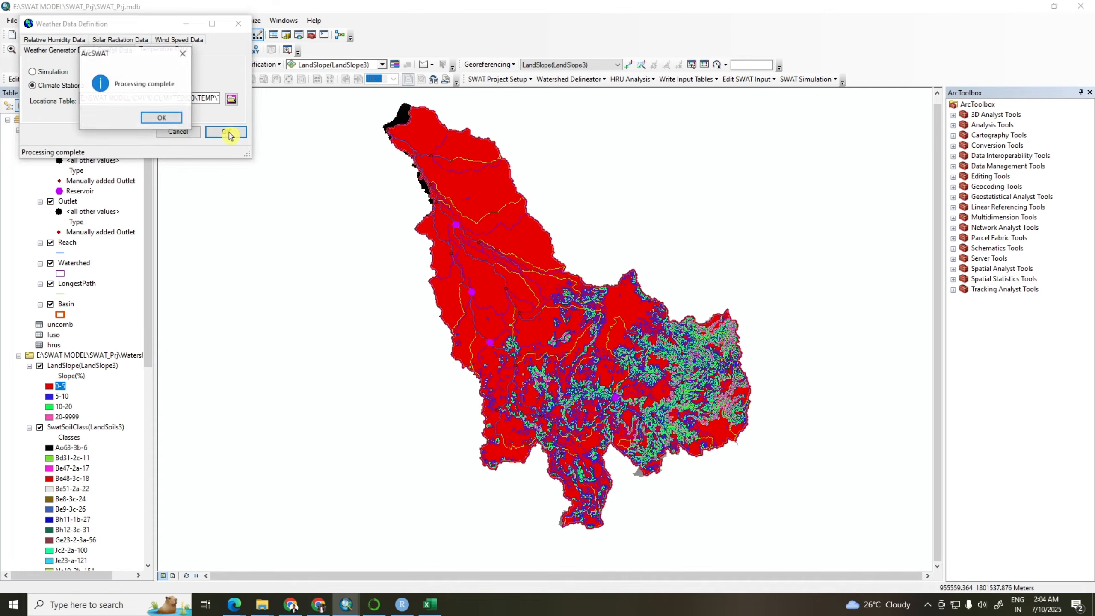
left_click(160, 117)
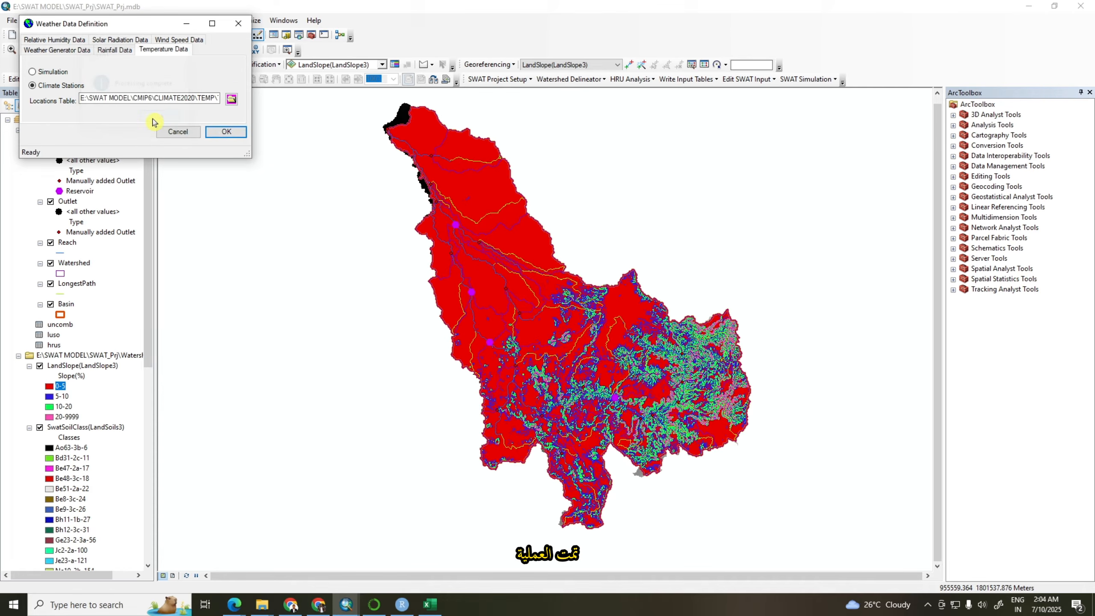
left_click(175, 131)
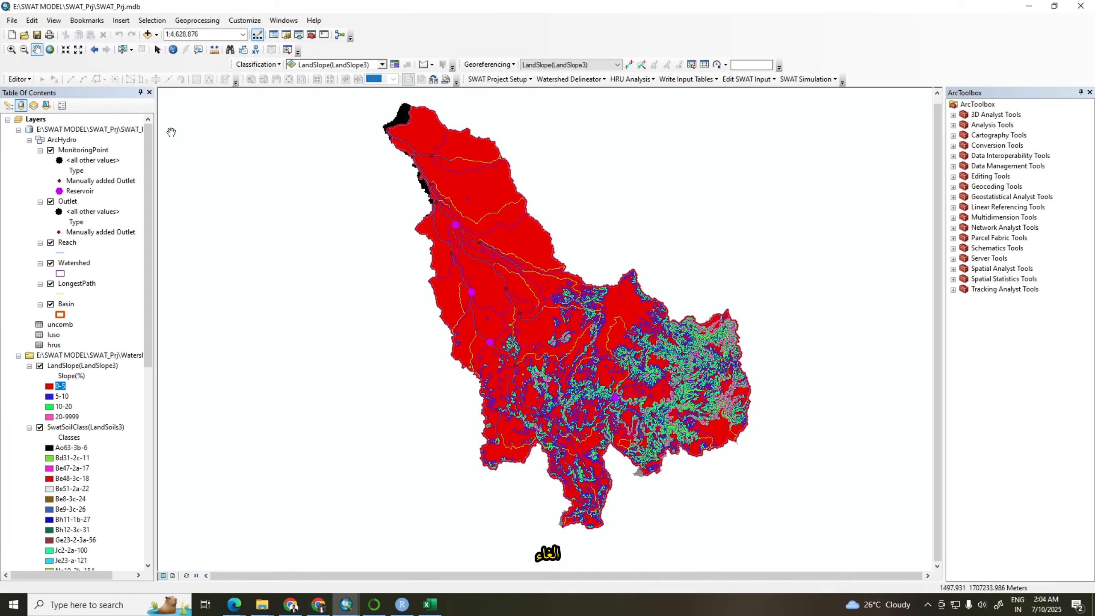
Write all SWAT database input tables, agreeing to rewrite the existing point source information, and close the table-writing dialog
left_click(715, 82)
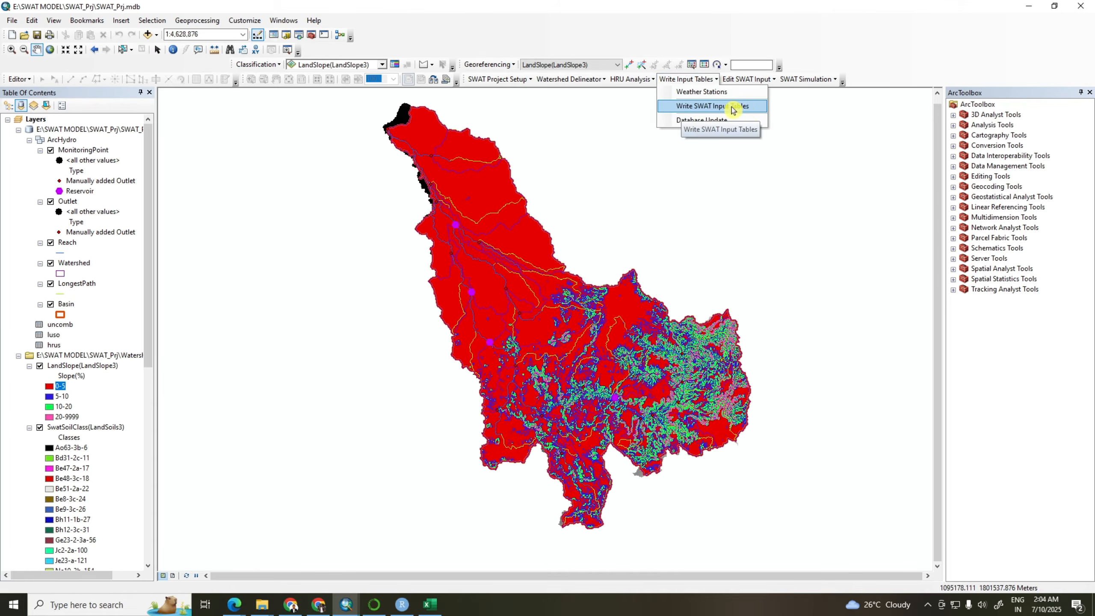
left_click(751, 108)
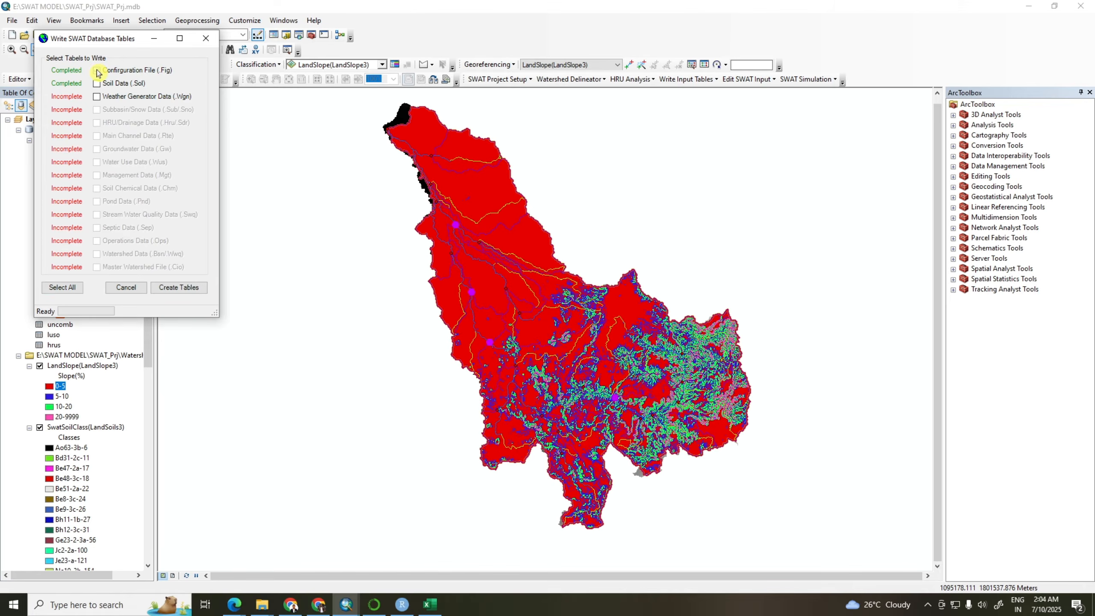
left_click(63, 289)
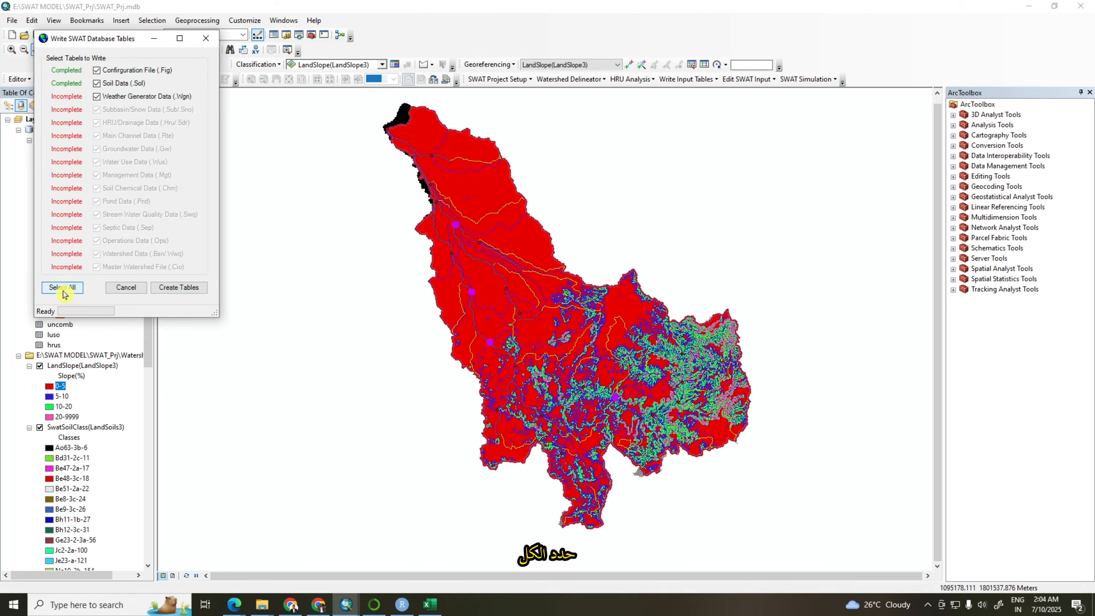
left_click(188, 289)
left_click(169, 199)
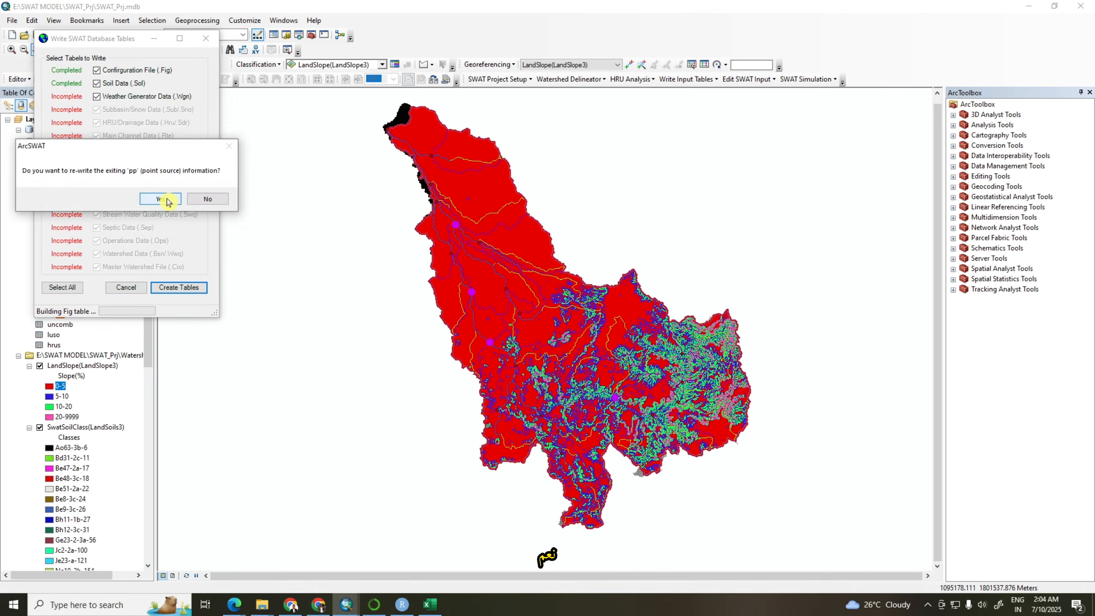
left_click(167, 201)
left_click(167, 201)
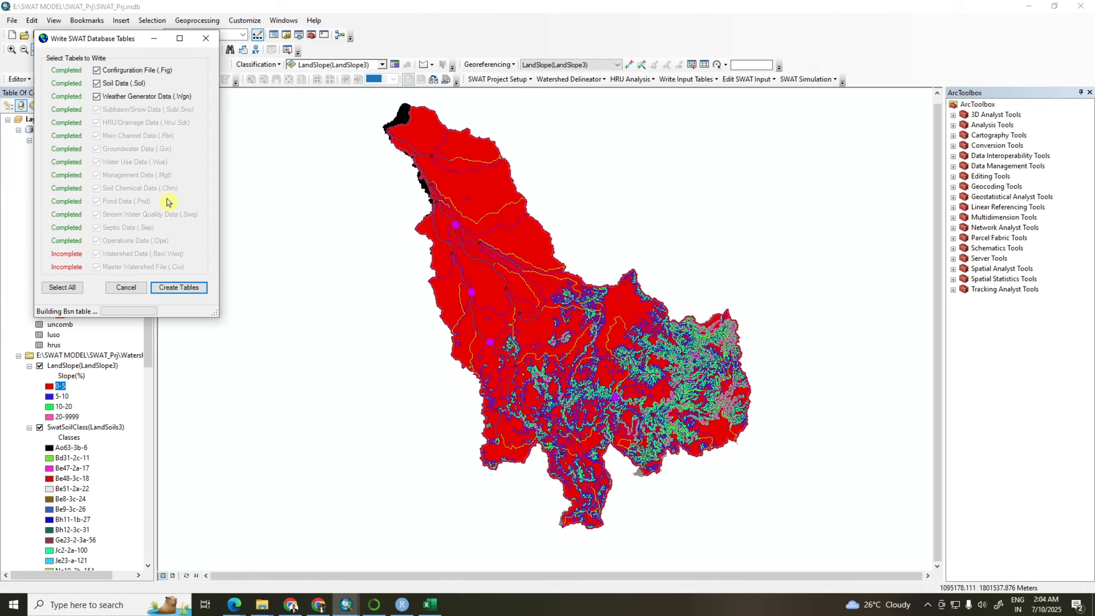
left_click(168, 208)
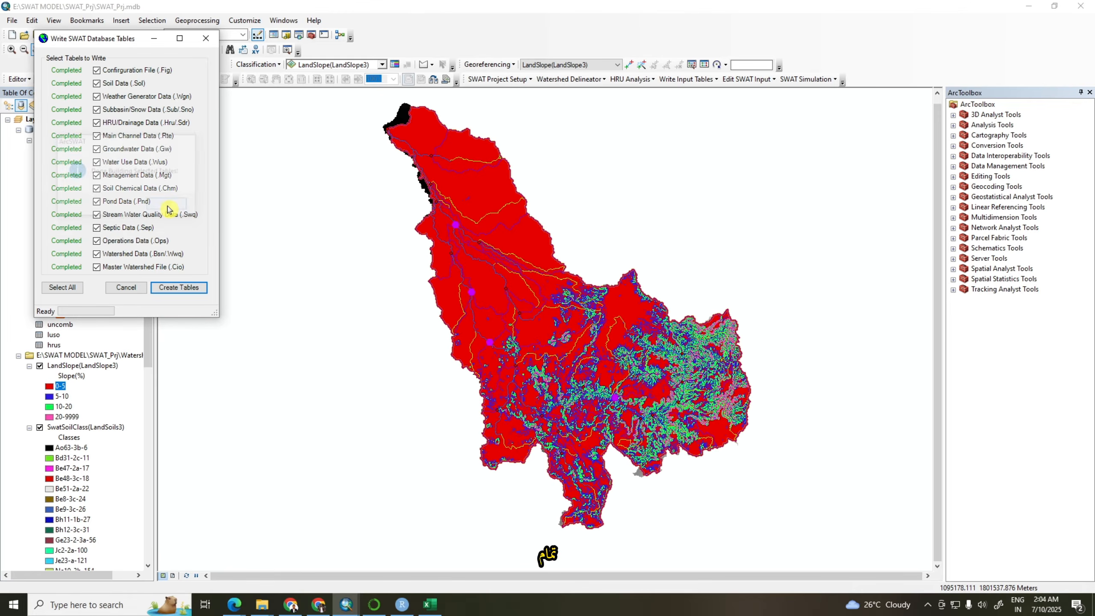
left_click(129, 289)
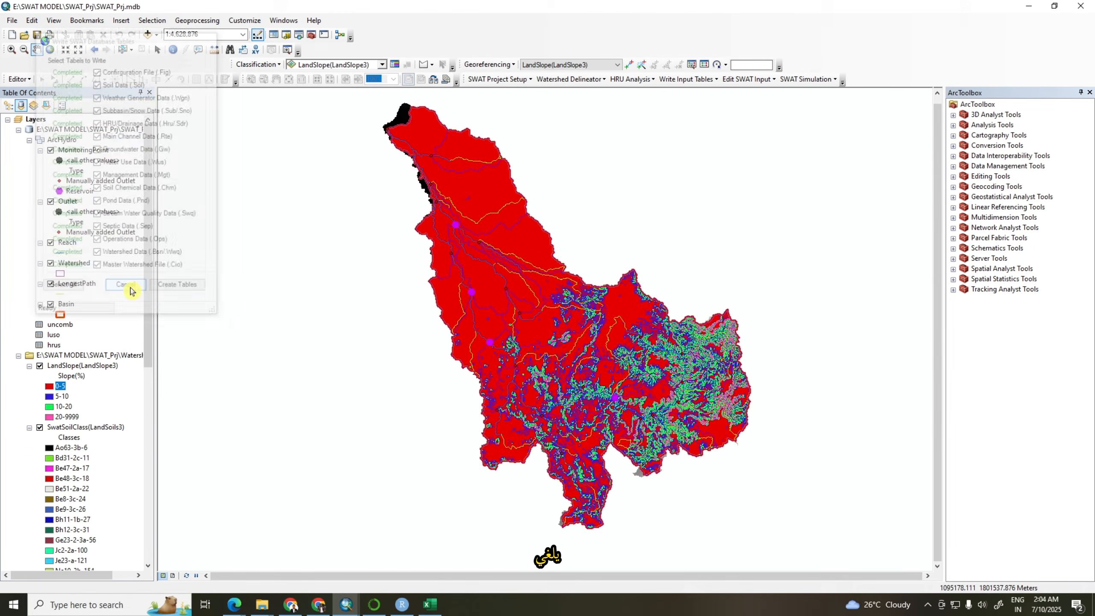
Update the SWAT database for all listed tables with the SWAT range tables included, and close the Update Database dialog
left_click(717, 81)
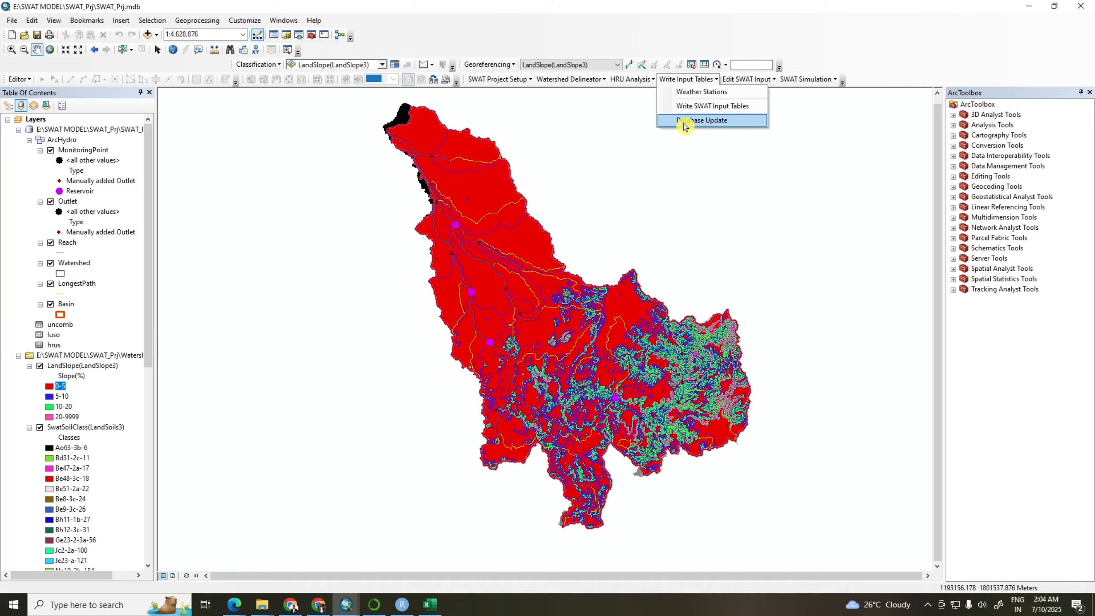
left_click(705, 121)
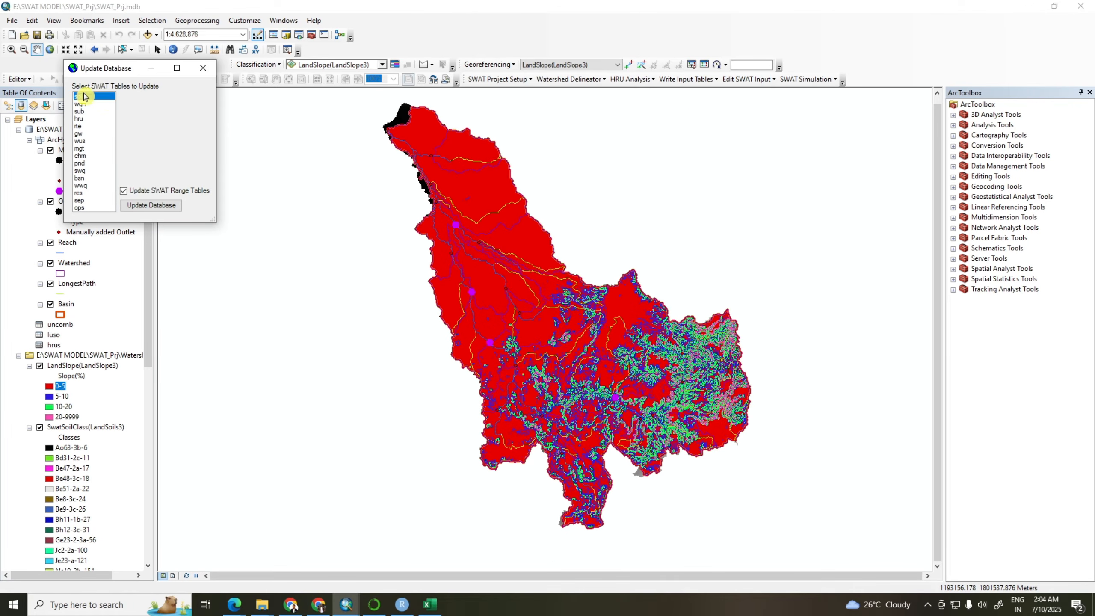
left_click_drag(85, 97, 84, 226)
left_click(165, 207)
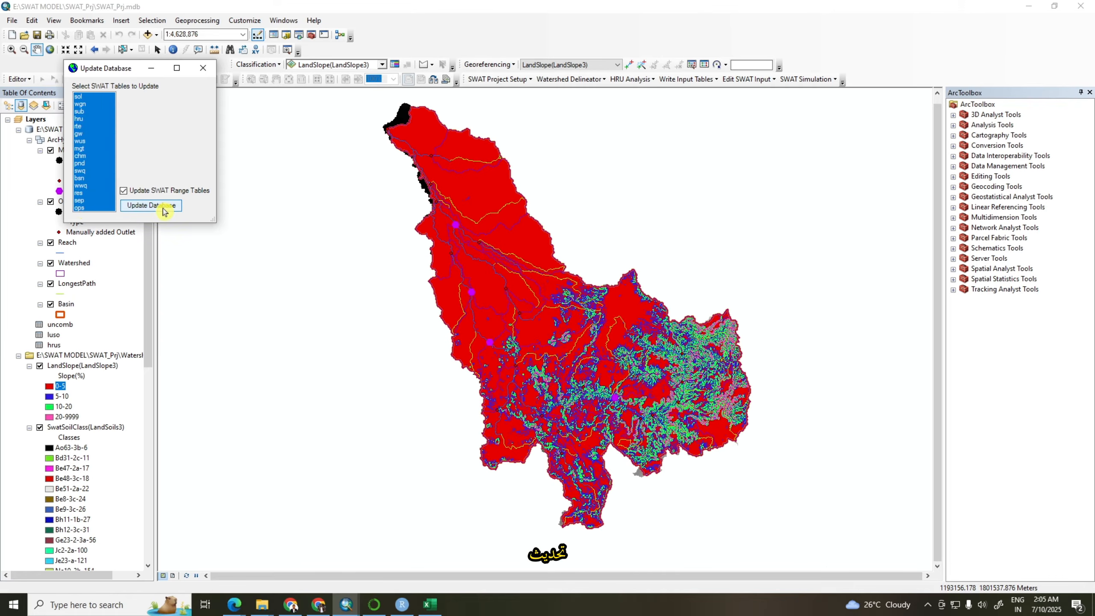
left_click(187, 173)
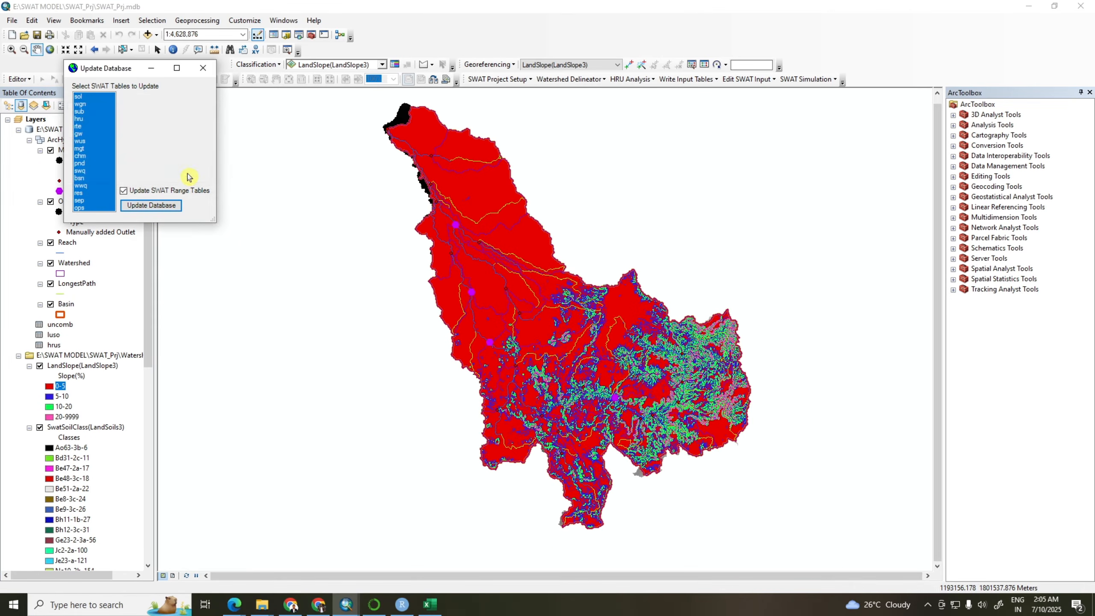
left_click(203, 67)
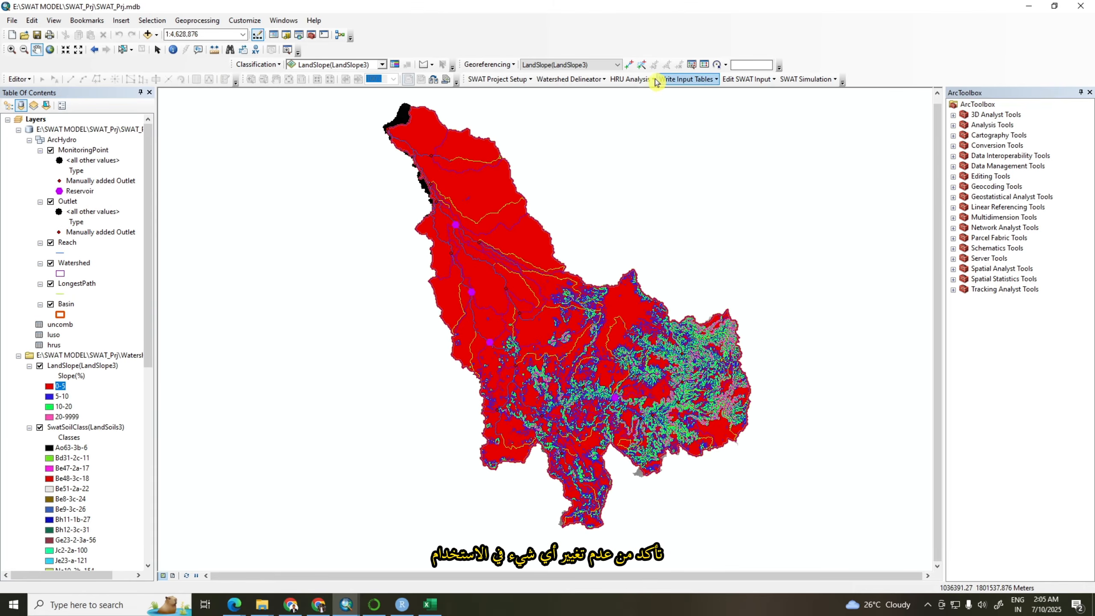
left_click(629, 80)
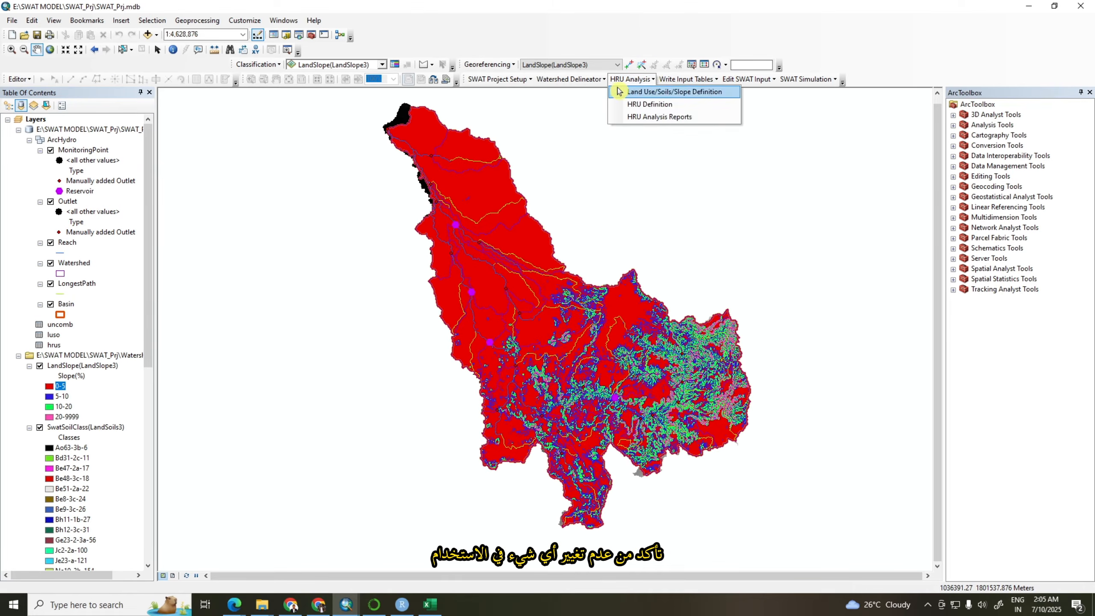
mouse_move(699, 84)
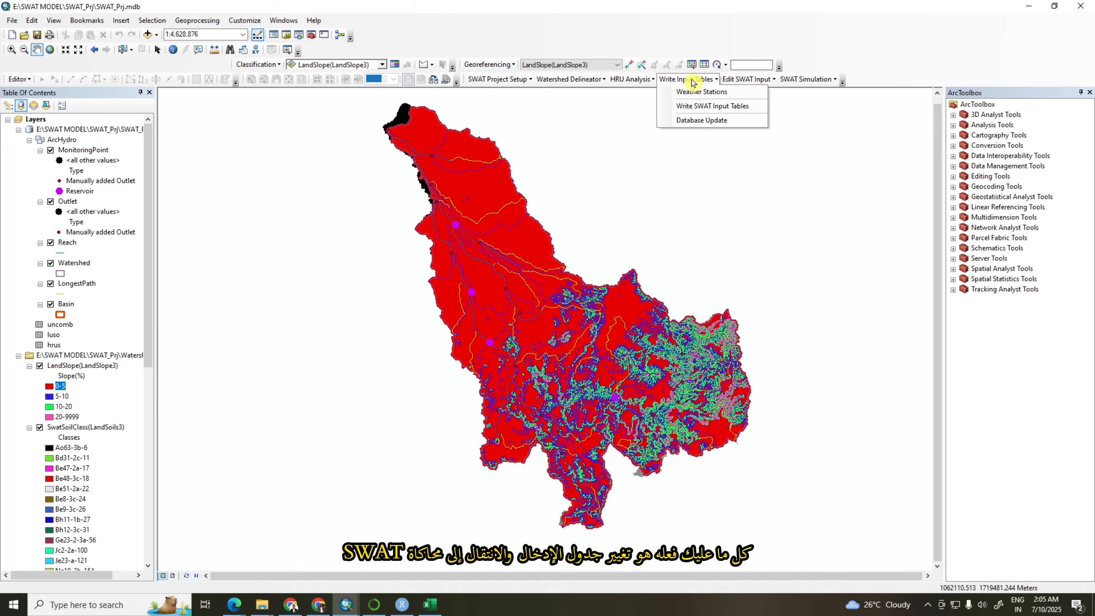
Open the Manual Calibration Helper and choose Cn2 as the parameter to adjust
mouse_move(836, 80)
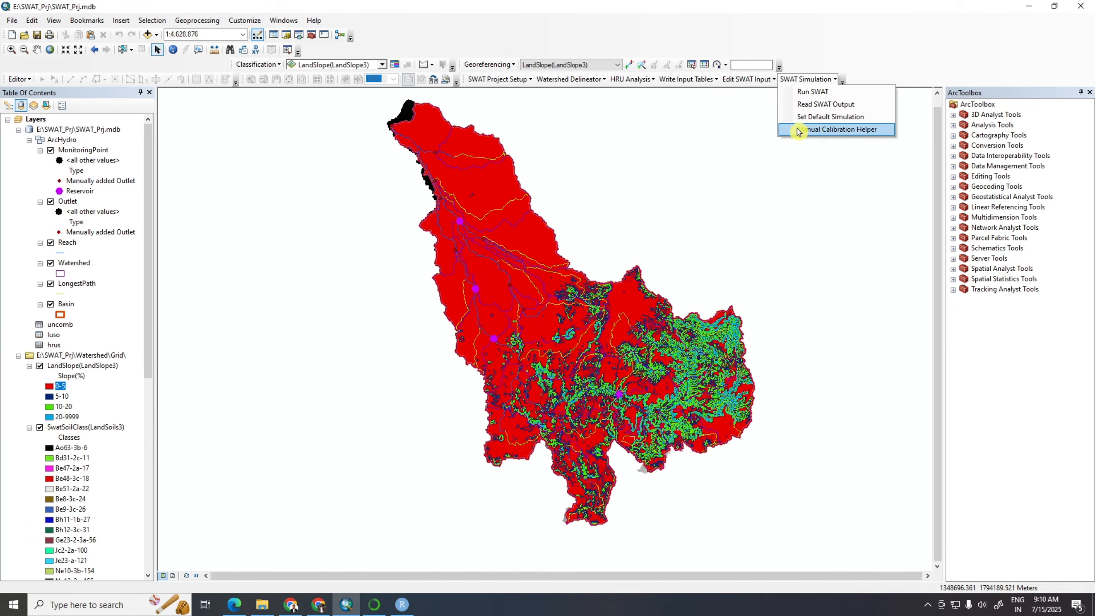
left_click(846, 131)
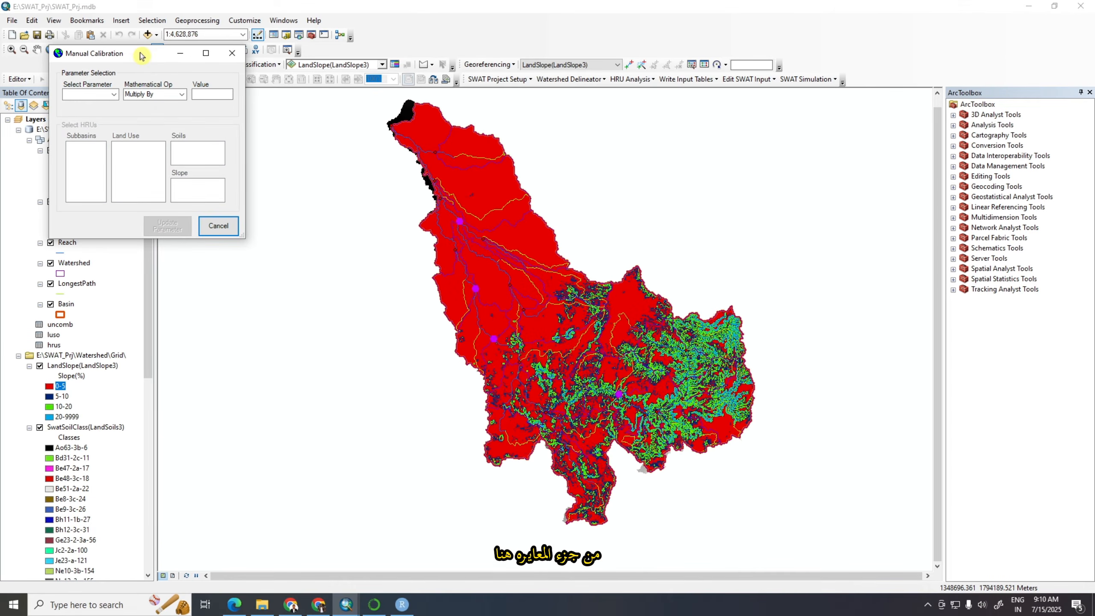
left_click(114, 95)
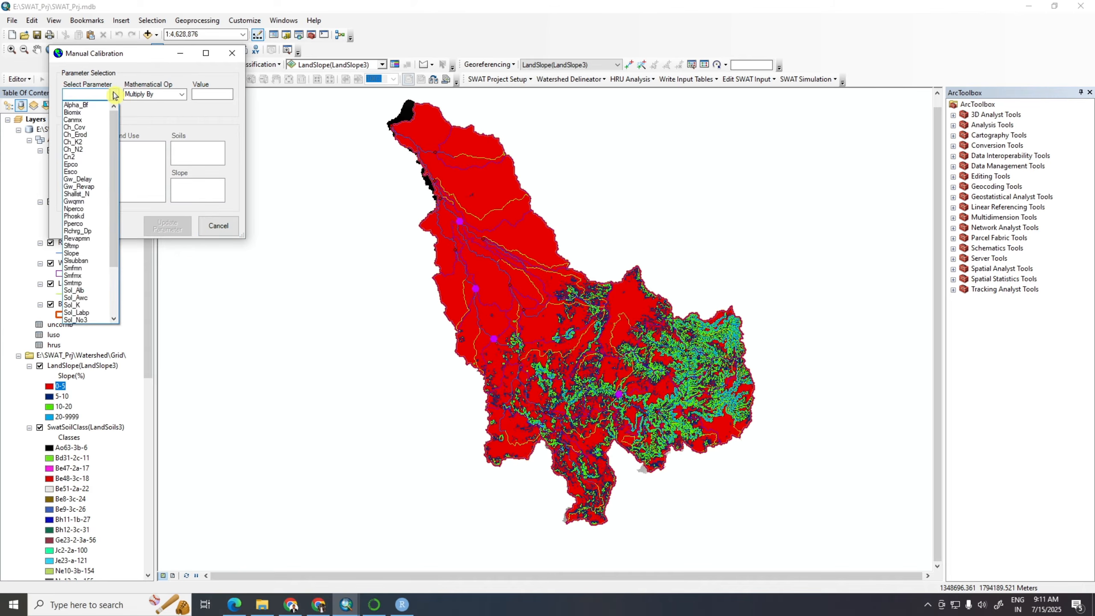
left_click(80, 158)
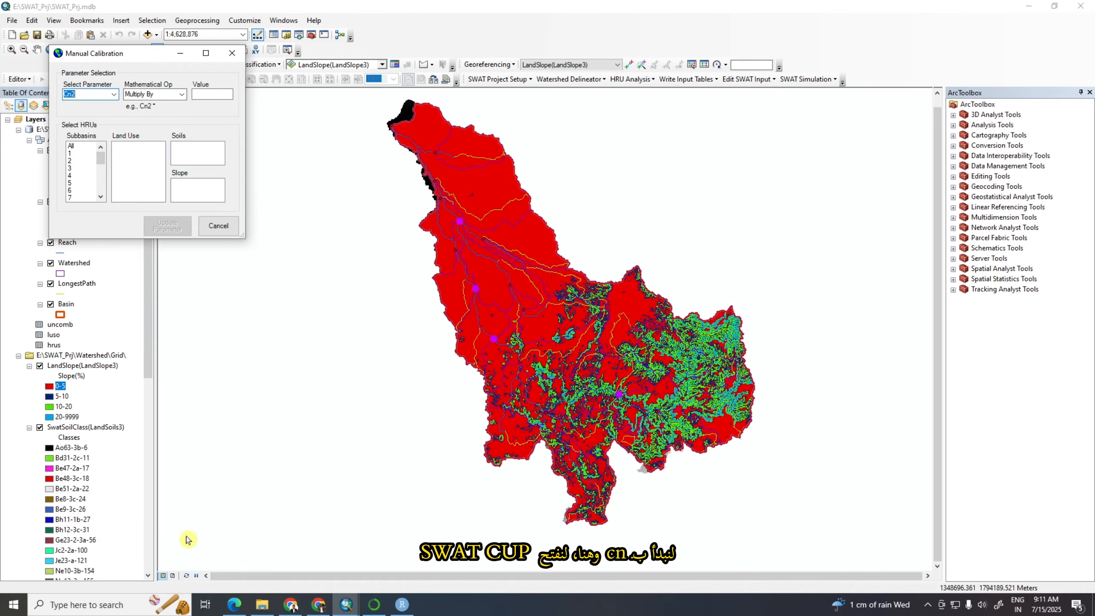
Search Windows for "swat" and launch SWAT-CUP
left_click(102, 606)
type("s")
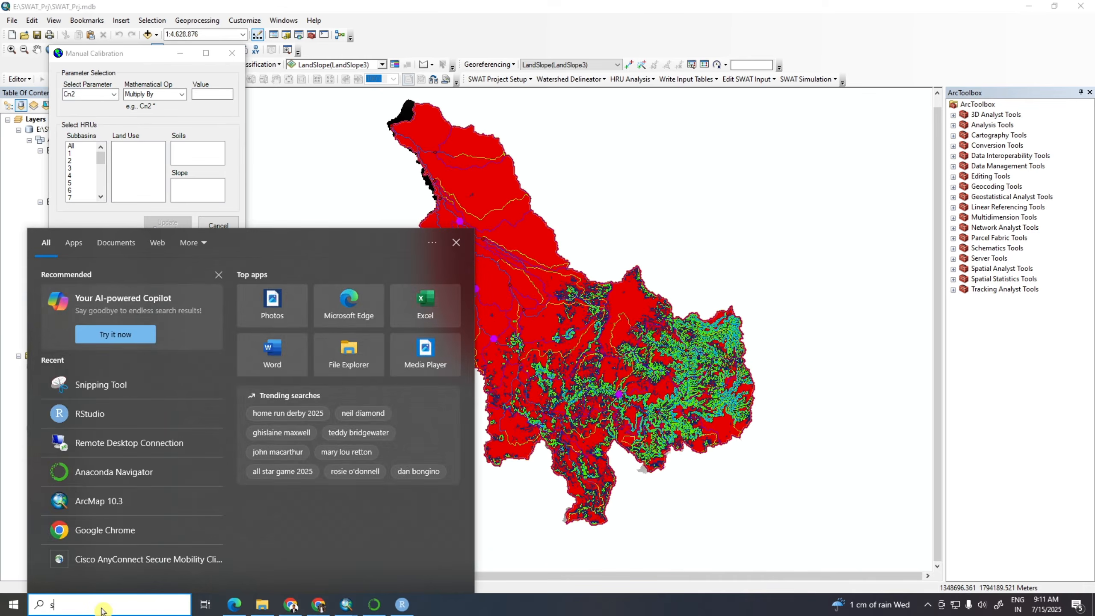
type("wat")
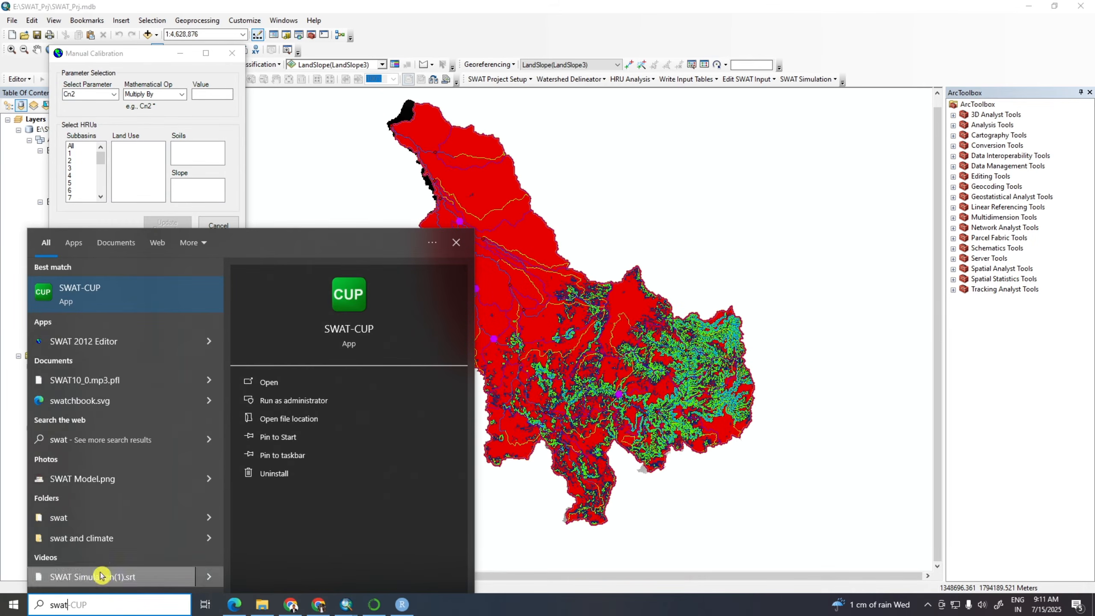
left_click(105, 294)
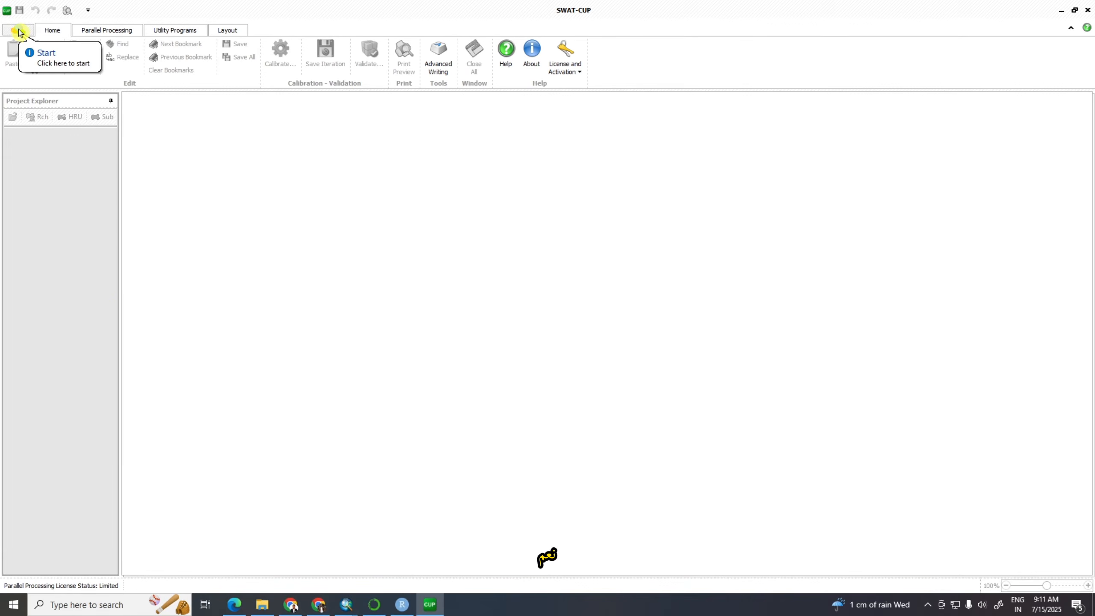
Open the m.Sufi2.SwatCup project from the manual2 scenario in the swatlulc_2011 folder on drive E
left_click(17, 30)
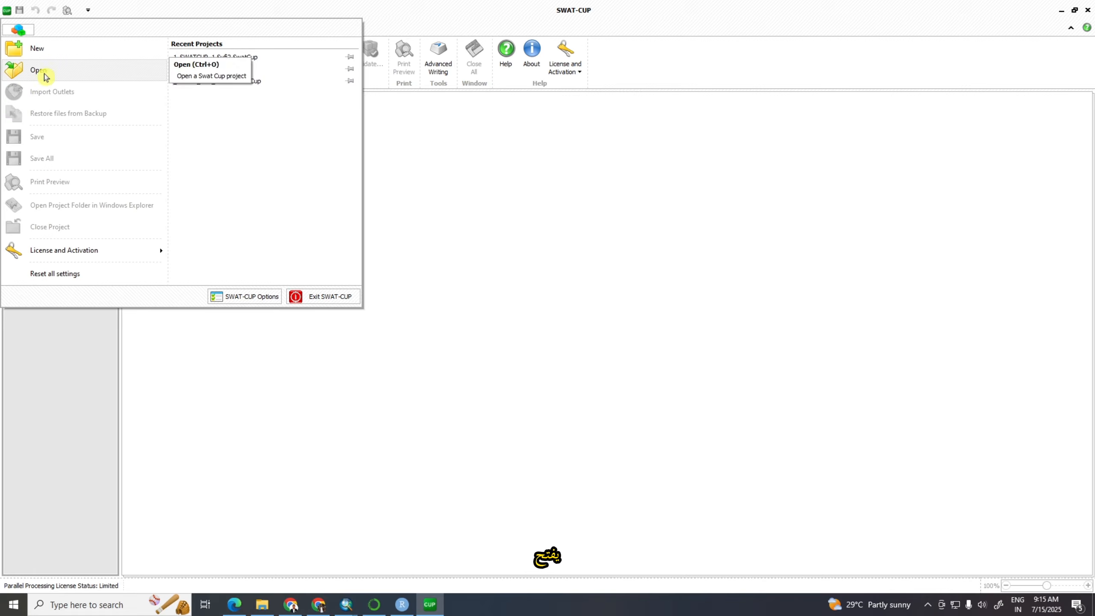
left_click(41, 73)
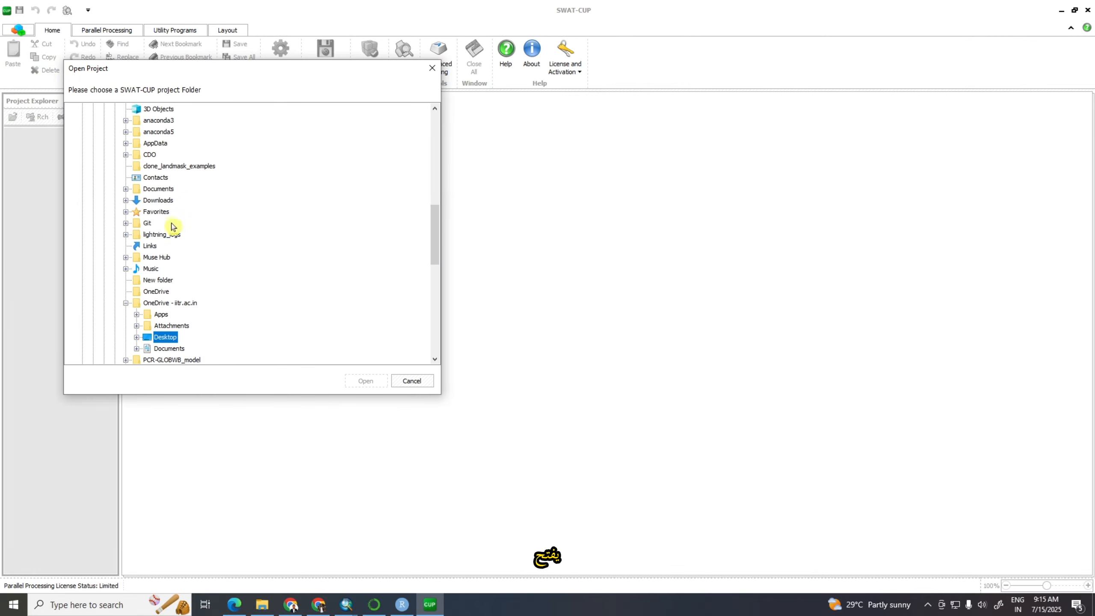
scroll(171, 225, "down", 10)
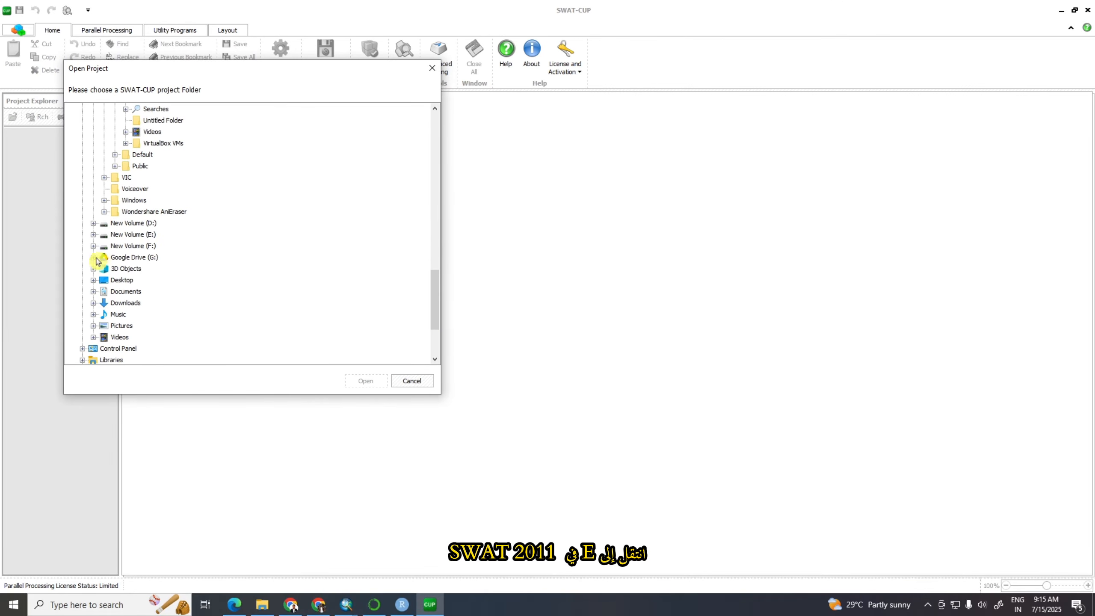
left_click(92, 235)
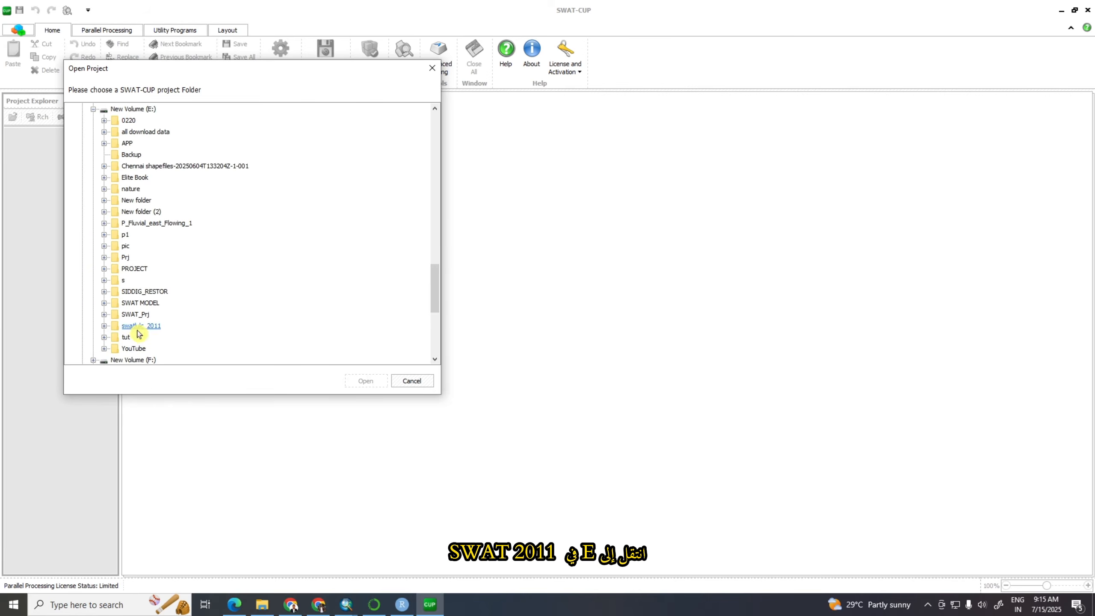
left_click(104, 325)
left_click(120, 339)
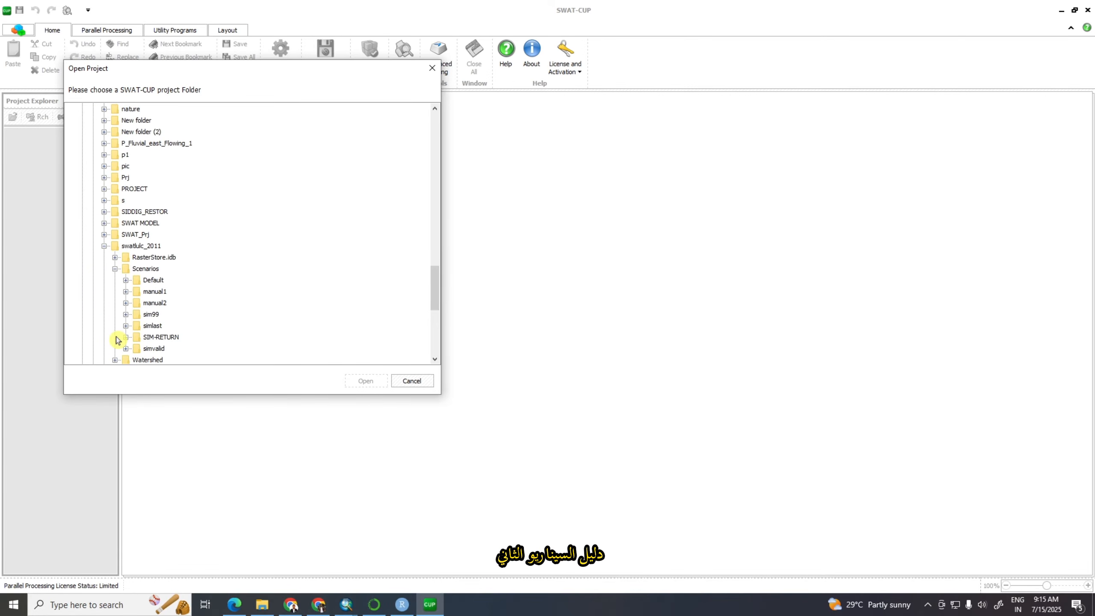
left_click(125, 303)
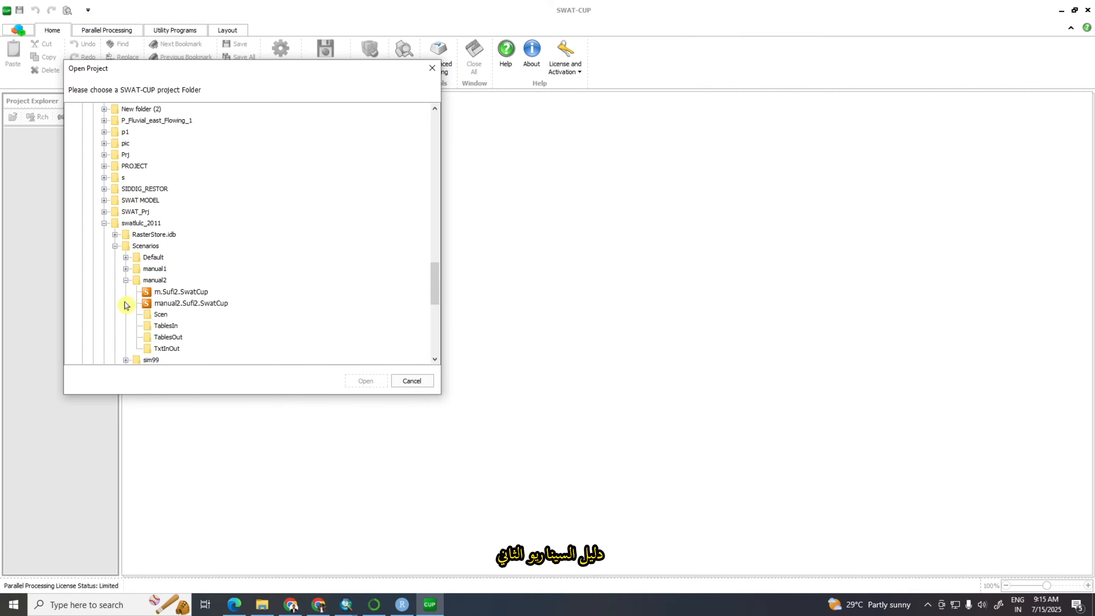
left_click(183, 292)
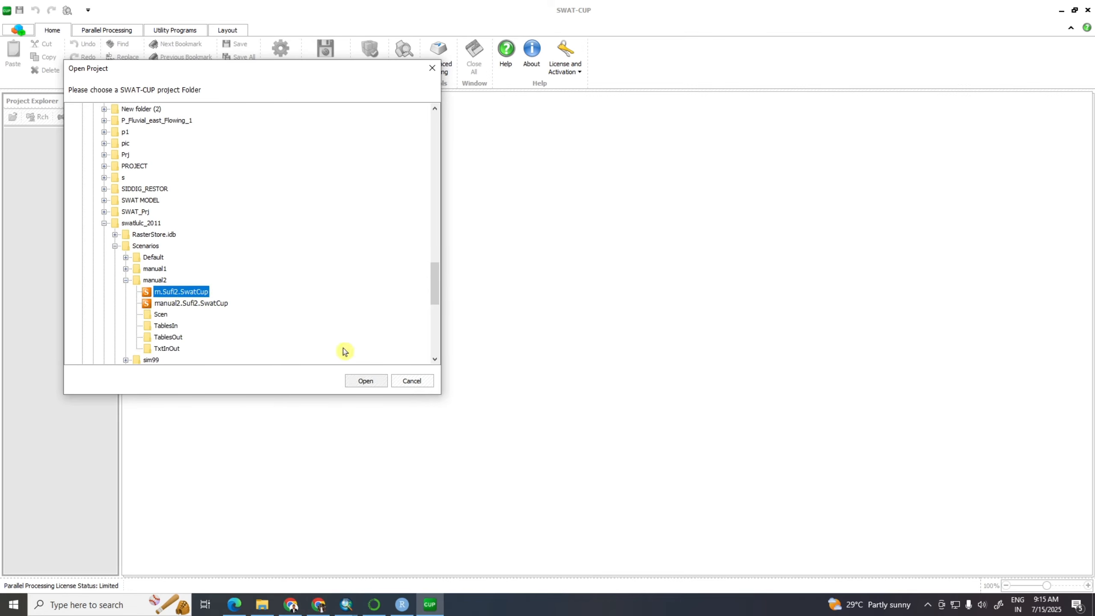
left_click(365, 381)
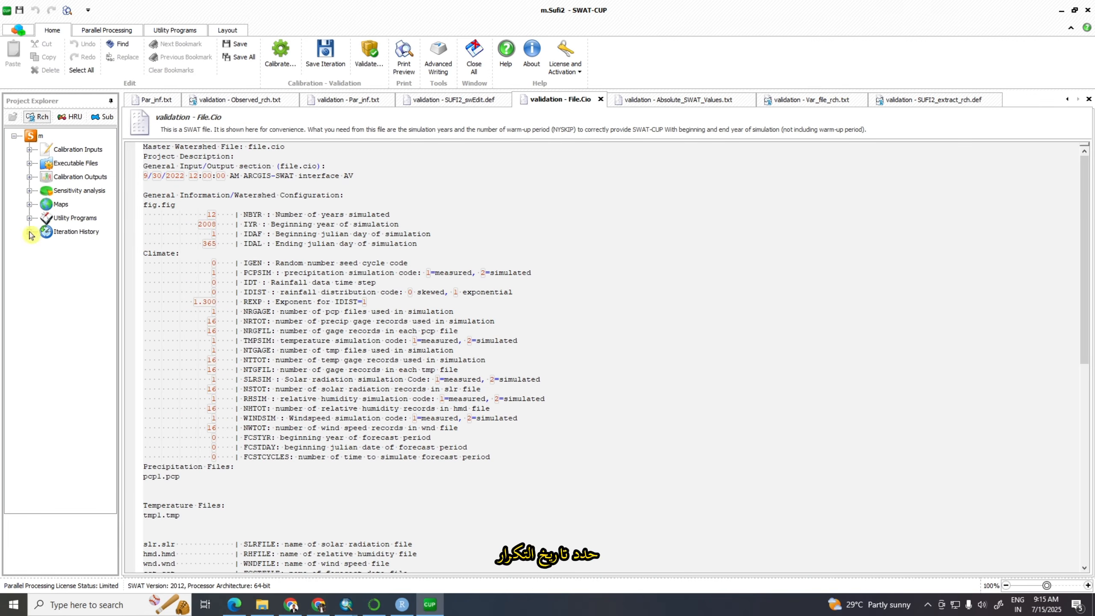
View Best_Par.txt among the calibration outputs of the saved "calibration" iteration for the fitted parameter values
left_click(30, 234)
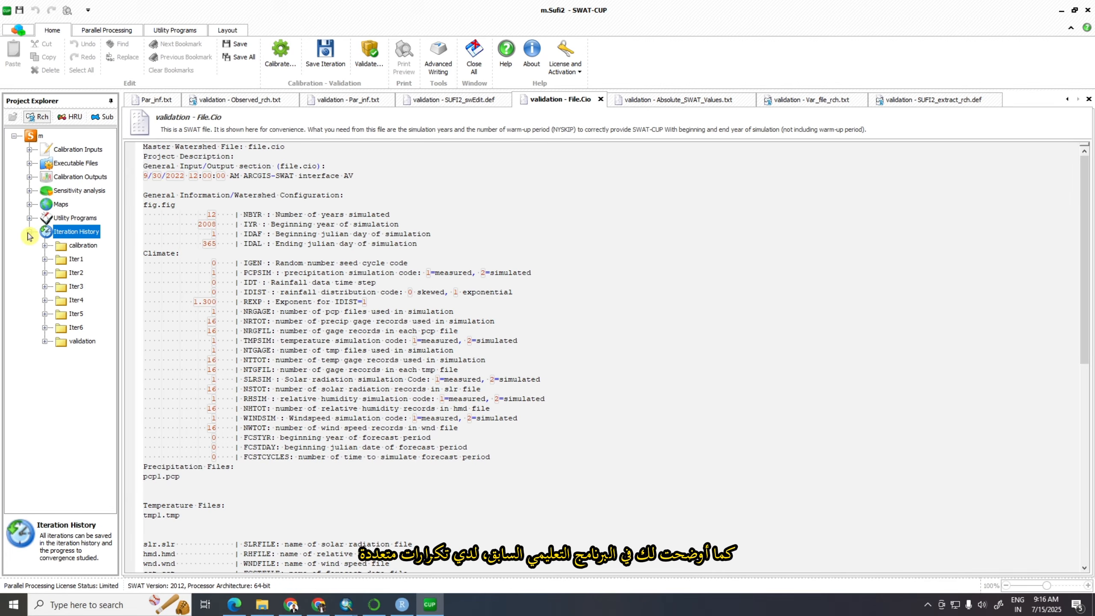
left_click(45, 246)
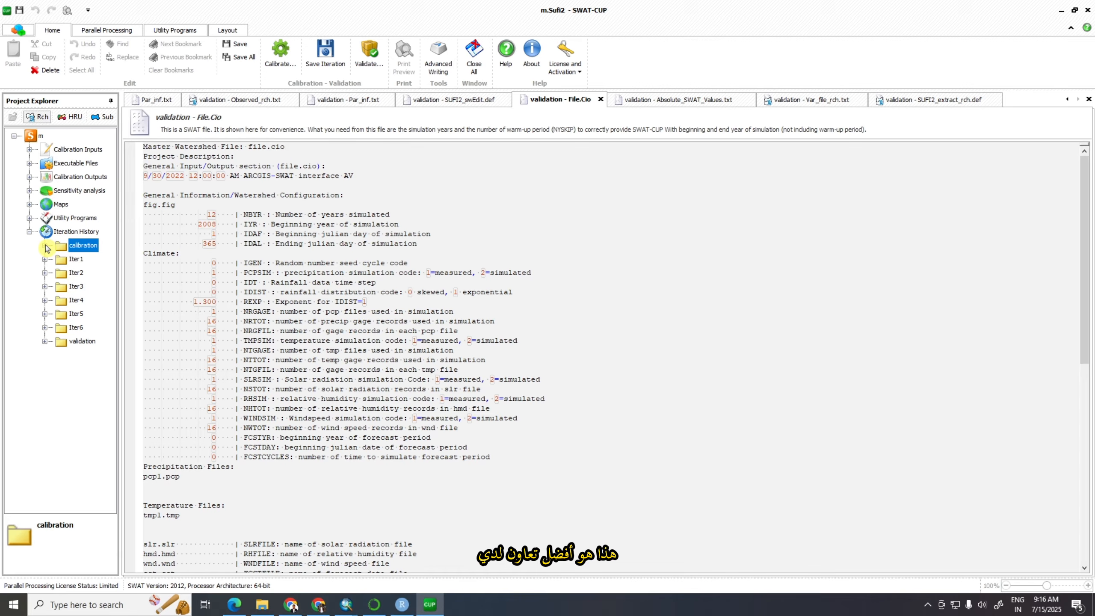
left_click(46, 246)
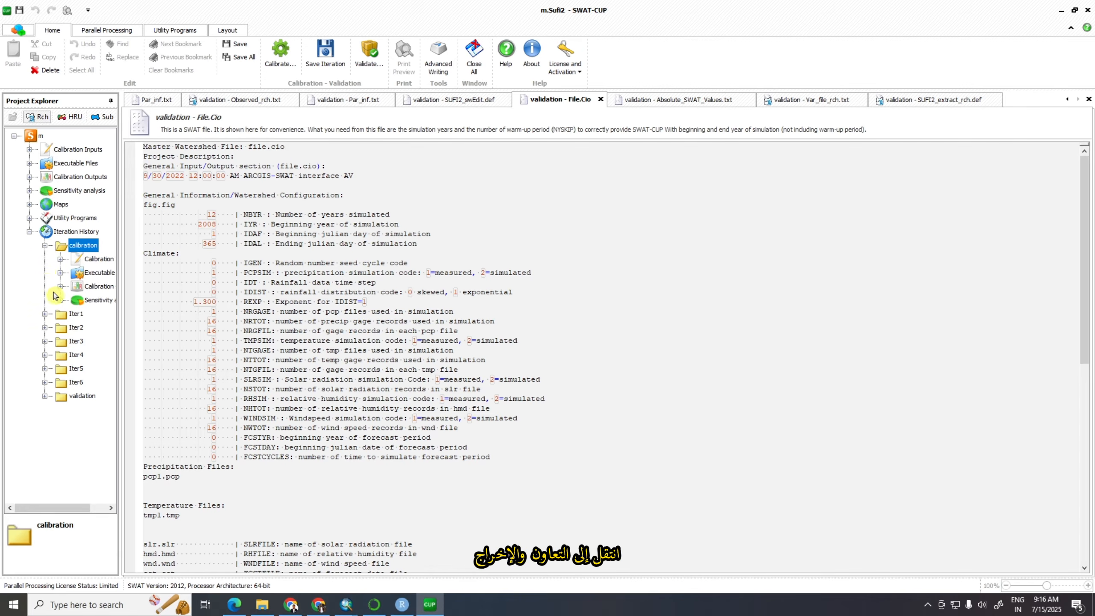
left_click(58, 288)
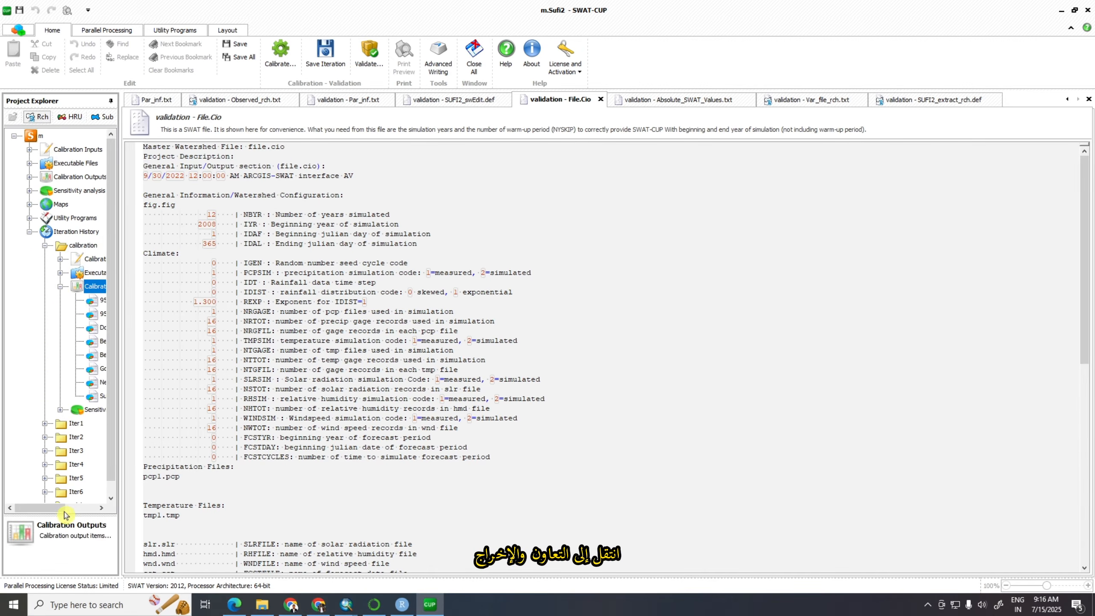
left_click_drag(63, 508, 95, 508)
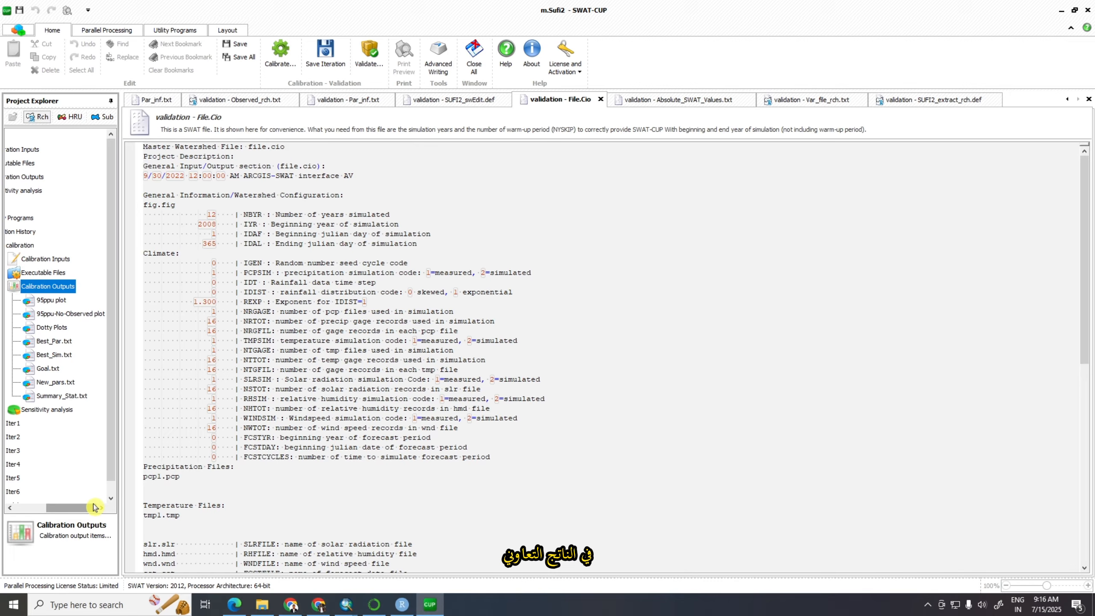
left_click(50, 343)
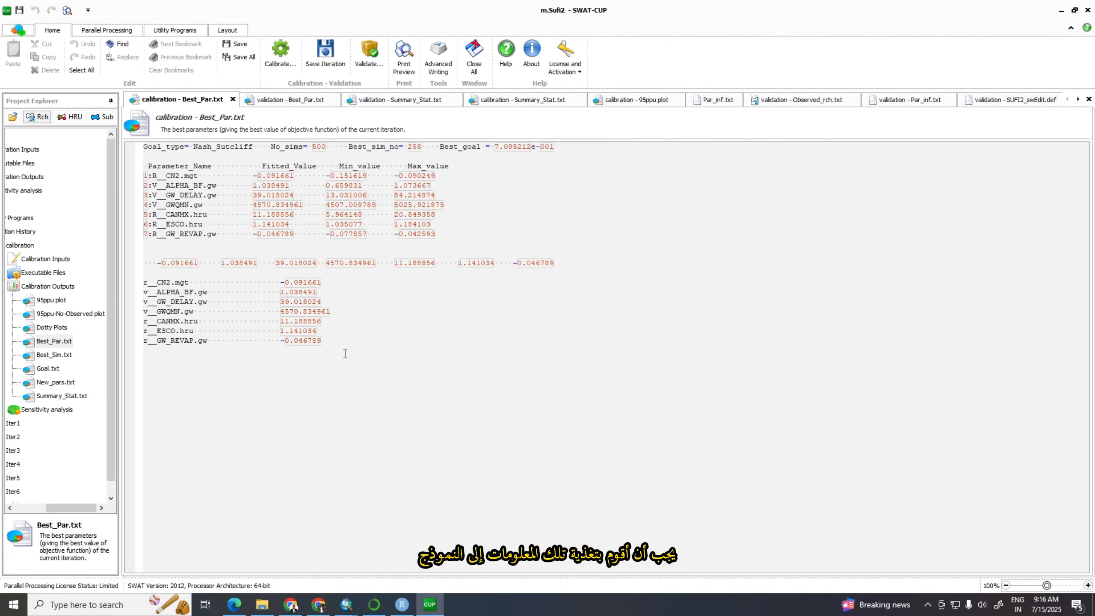
Open New Microsoft Excel Worksheet.xlsx from the SWAT MODEL folder on drive E
left_click_drag(321, 341, 144, 282)
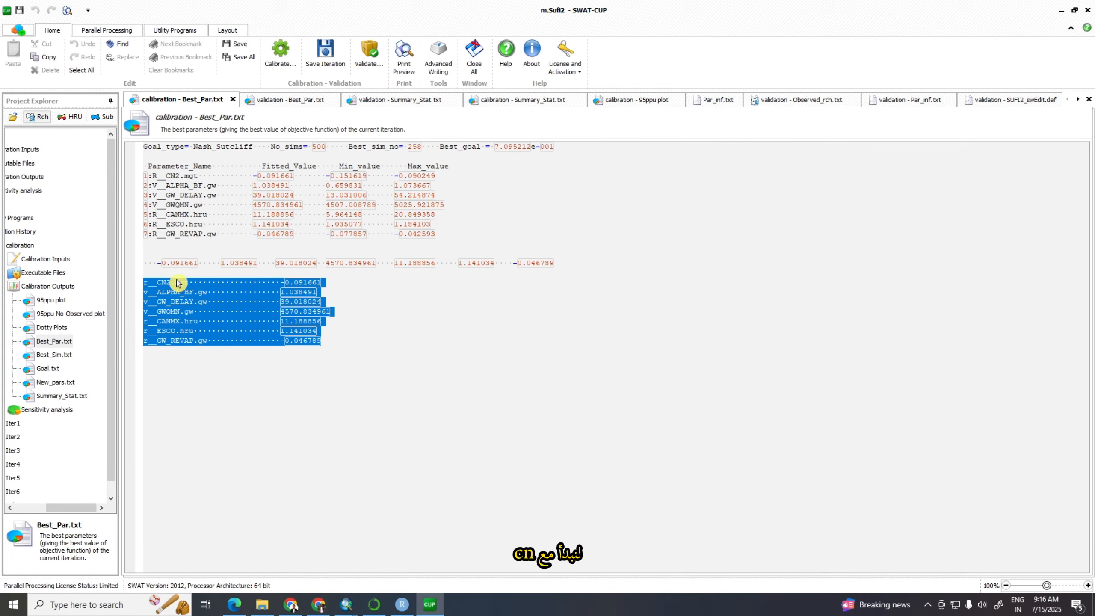
left_click(271, 607)
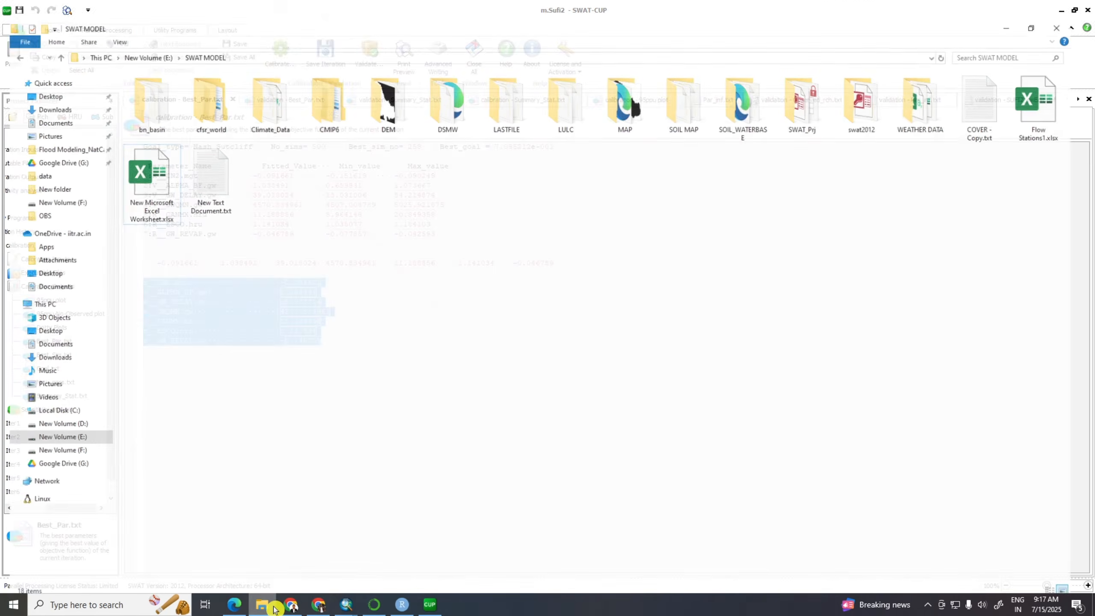
double_click(168, 164)
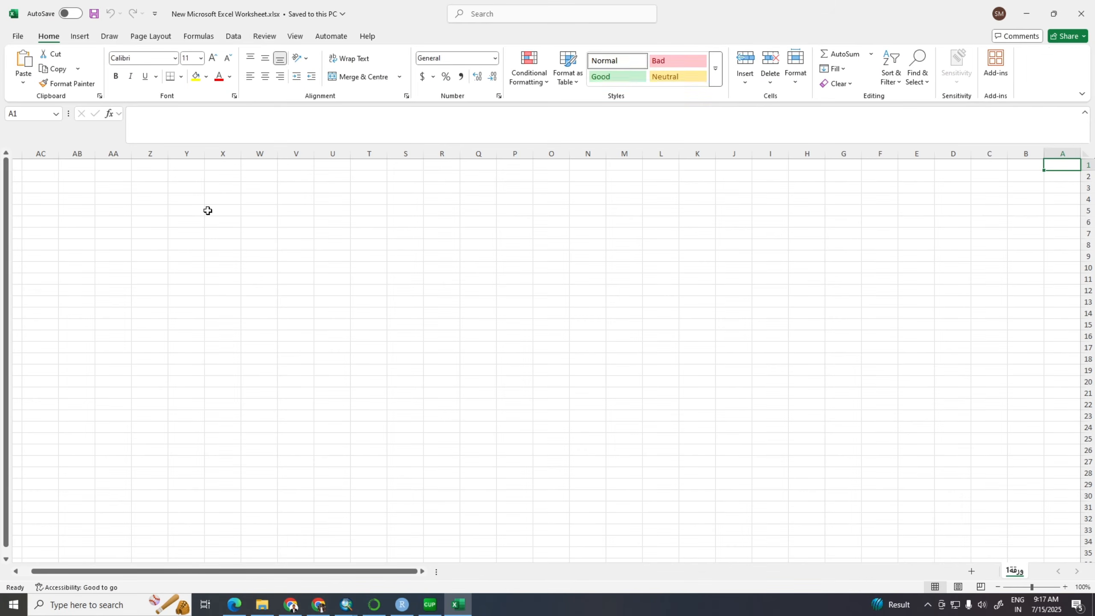
Copy the fitted CN2 value -0.091661 from Best_Par.txt in SWAT-CUP into cell X1 of the Excel worksheet
left_click(430, 605)
left_click(330, 286)
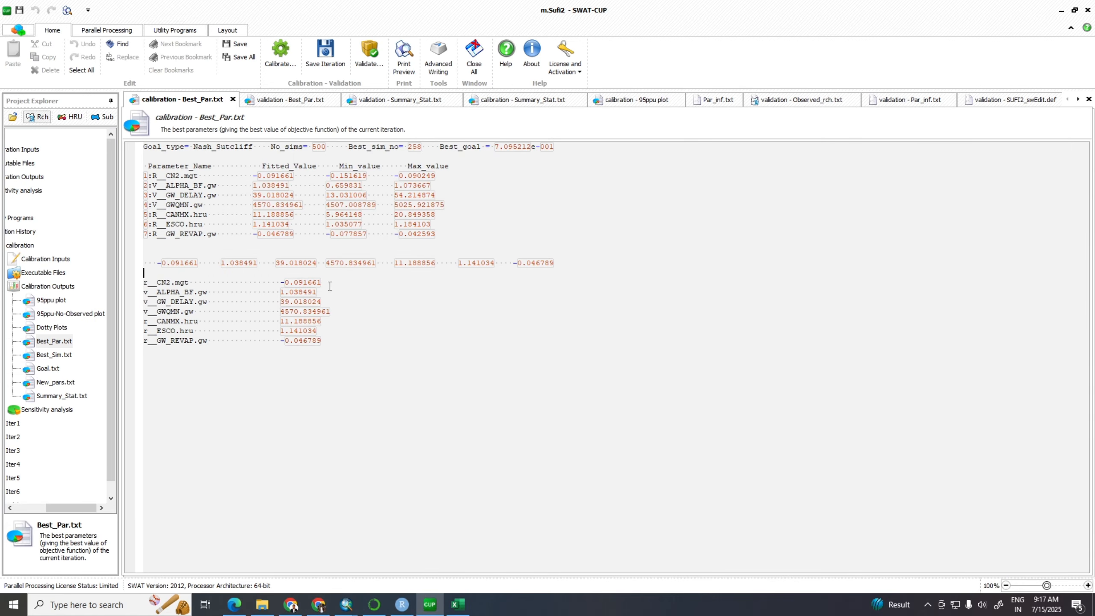
left_click_drag(280, 281, 323, 280)
key("ctrl+c")
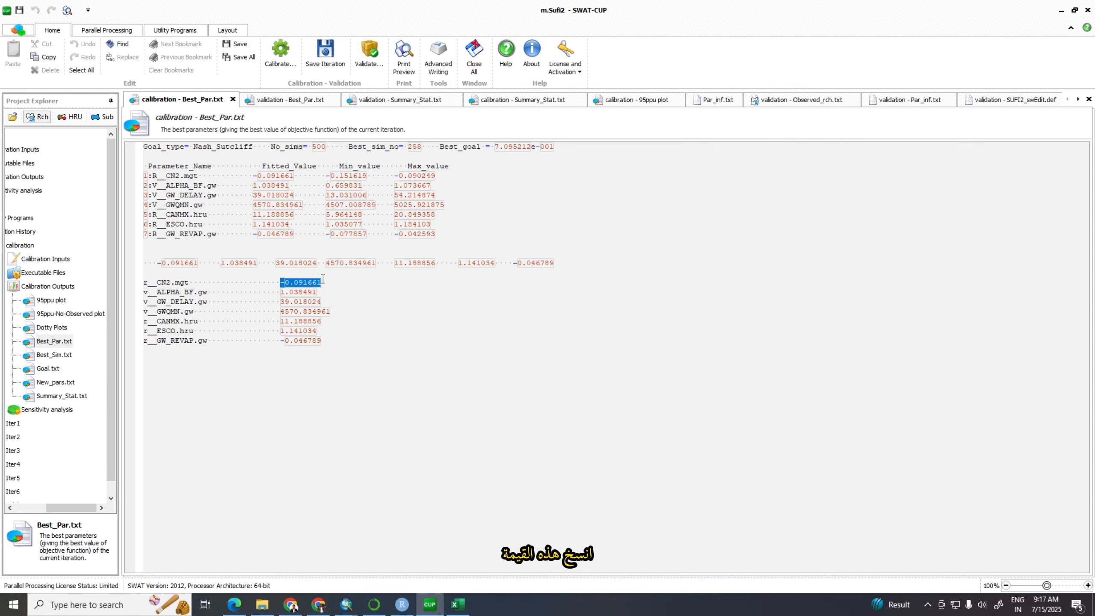
left_click(457, 606)
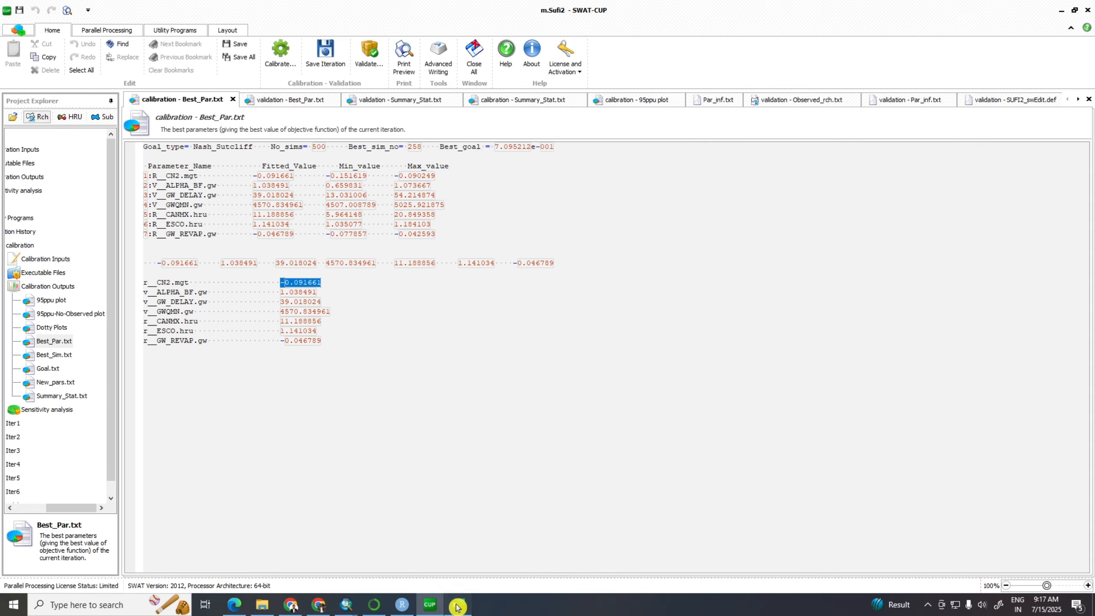
left_click(260, 186)
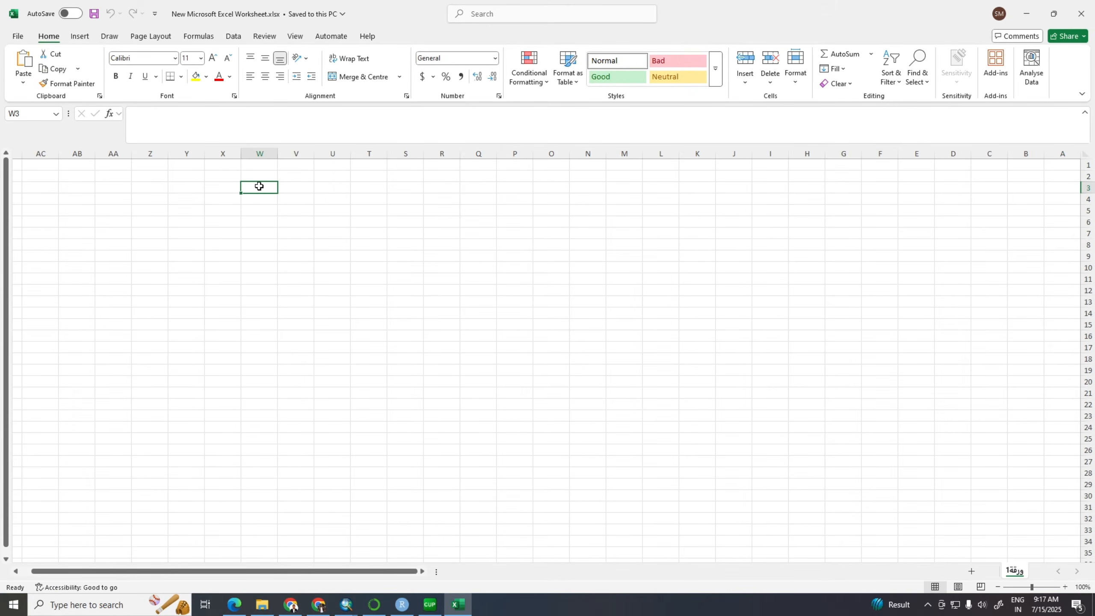
left_click(225, 163)
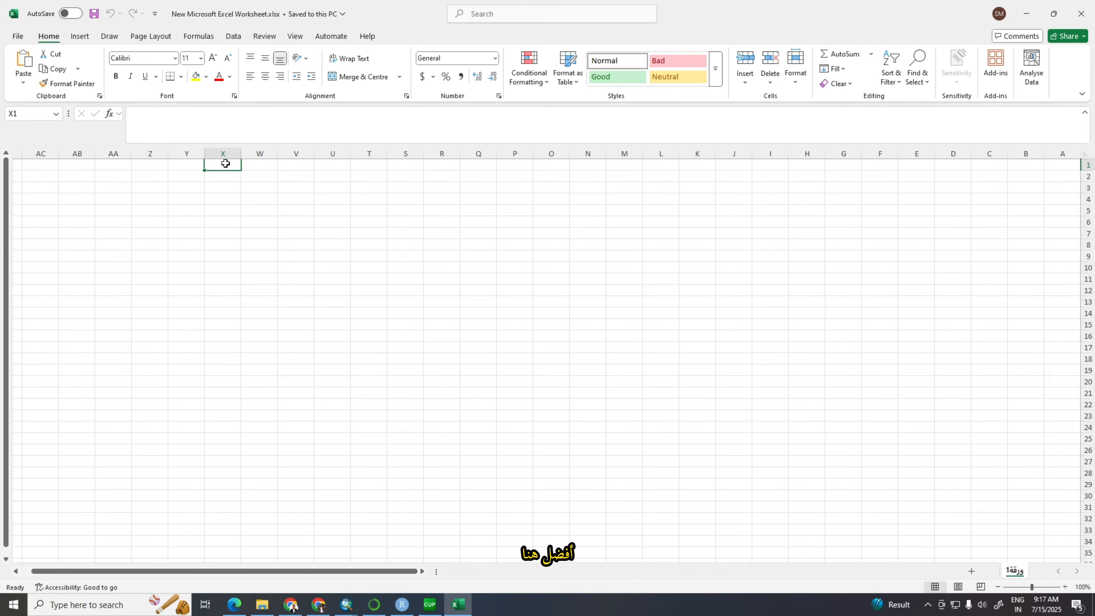
key("ctrl+v")
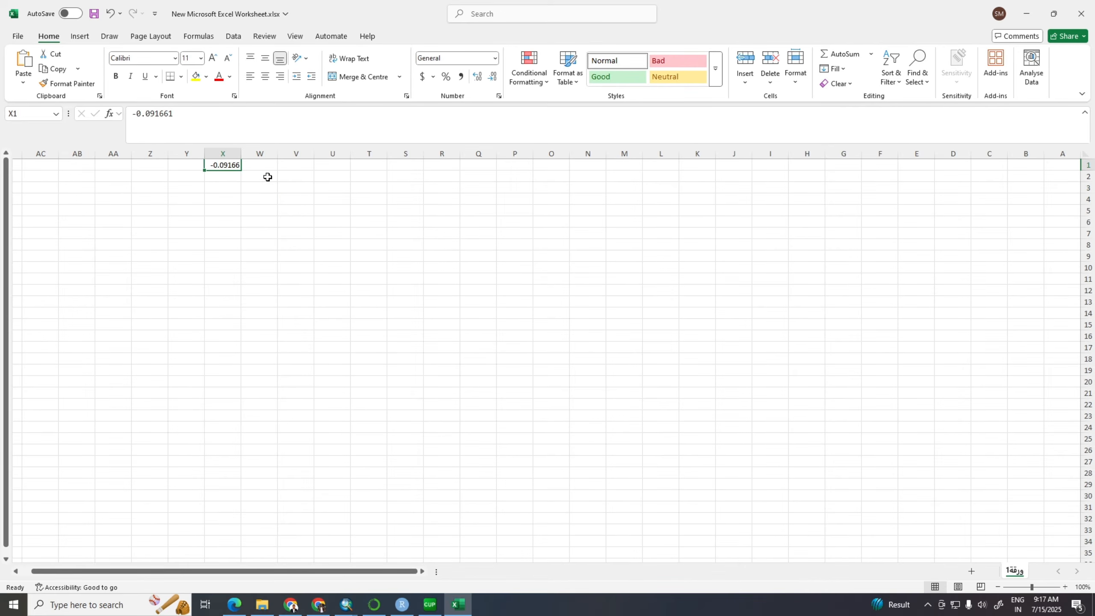
Enter the formula =1+X1 in cell W2 to compute the CN2 multiplier
left_click(268, 177)
type("=")
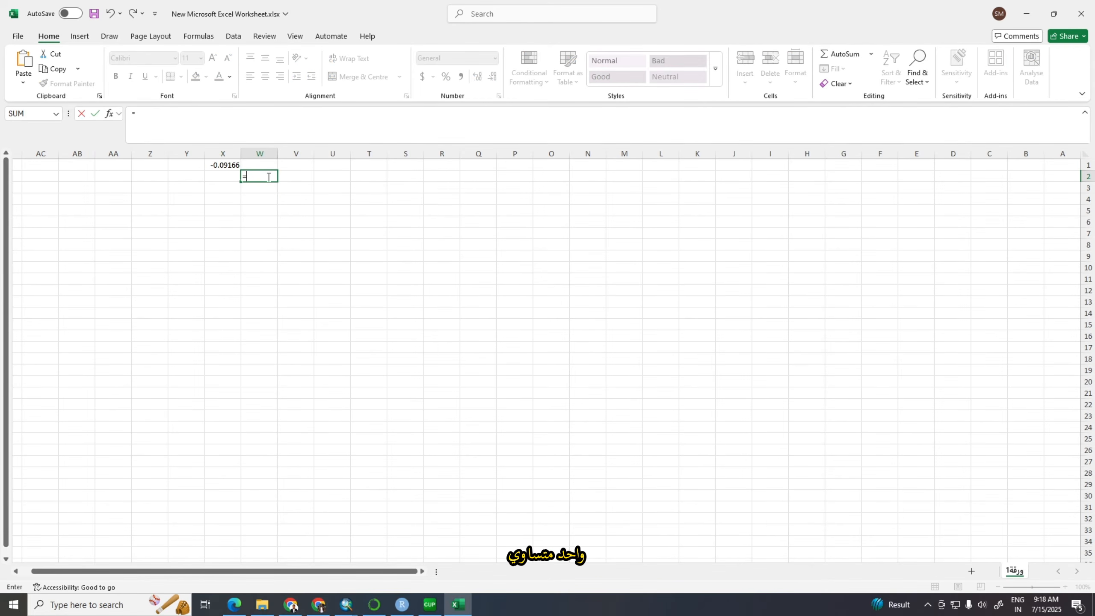
type("1")
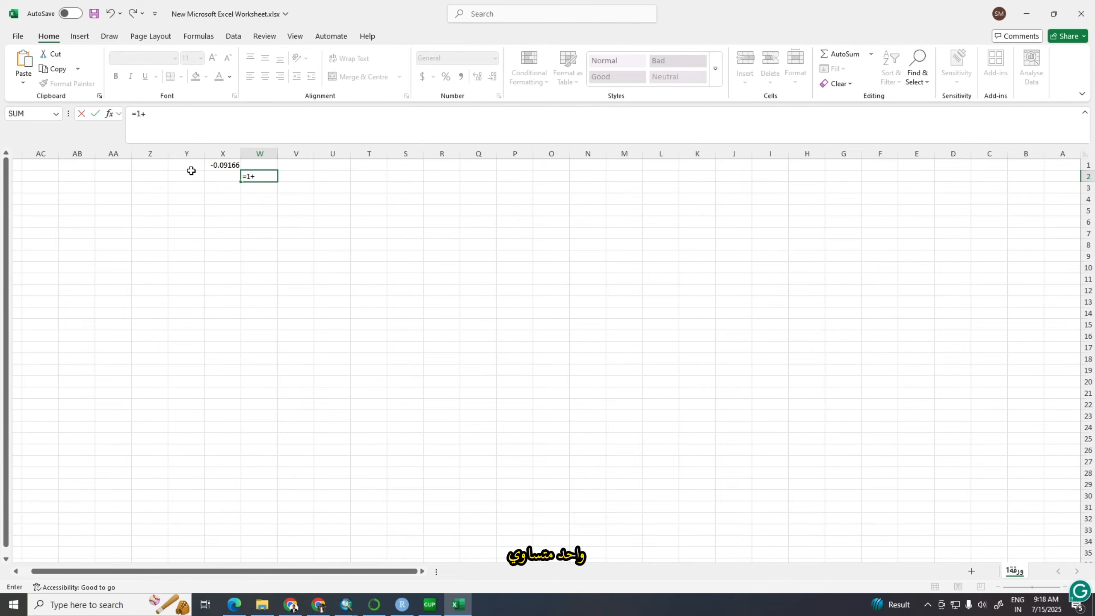
type("+")
left_click(218, 165)
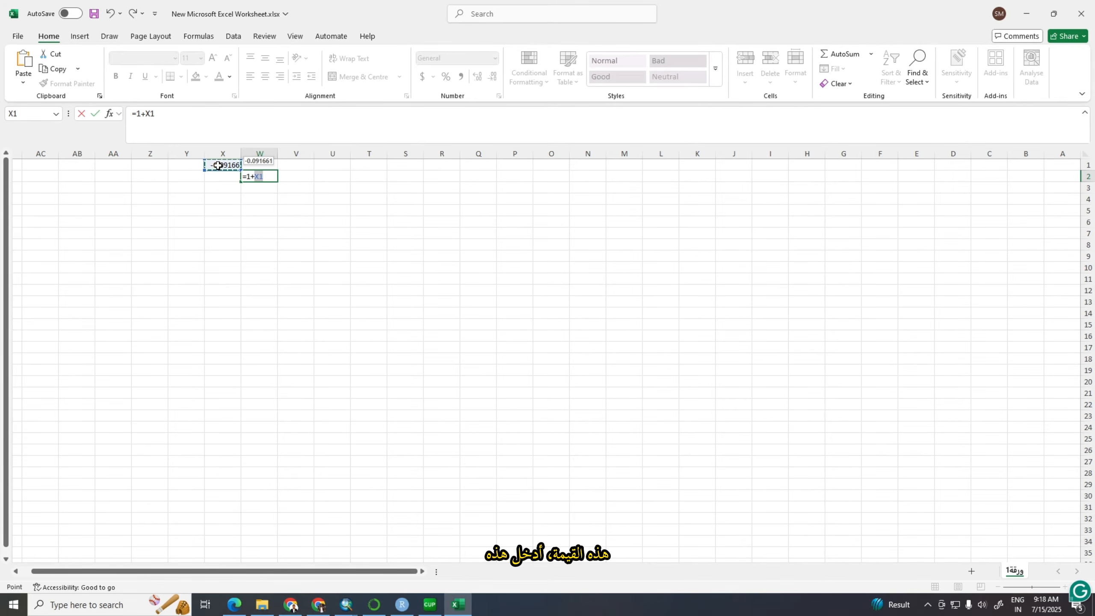
key("Return")
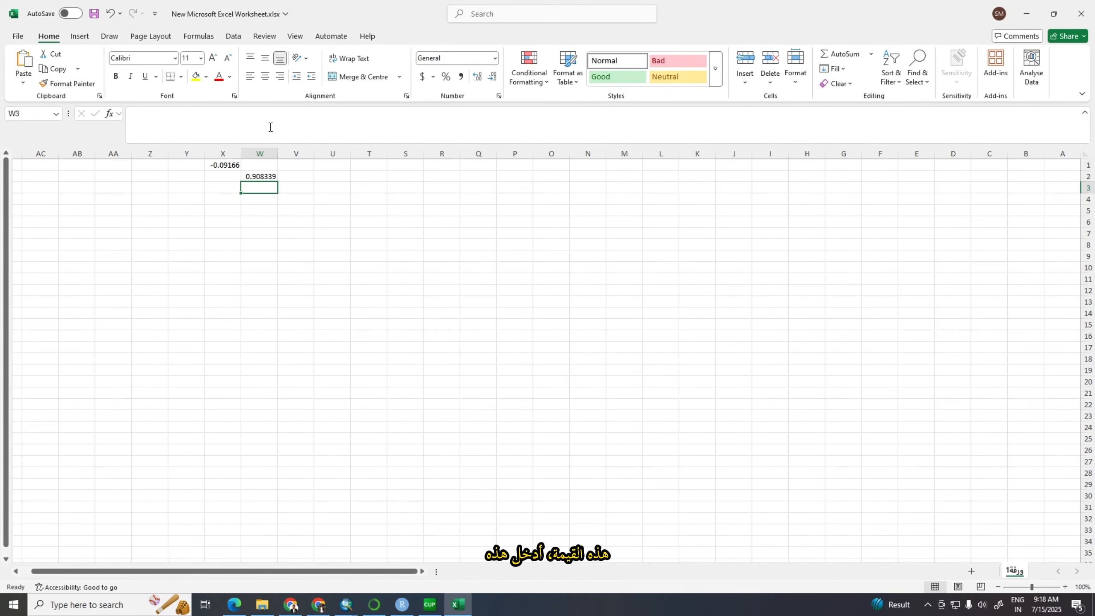
Copy the multiplier from W2 and enter 0.908339 as the Multiply By value for Cn2 in ArcSWAT's Manual Calibration
left_click(264, 176)
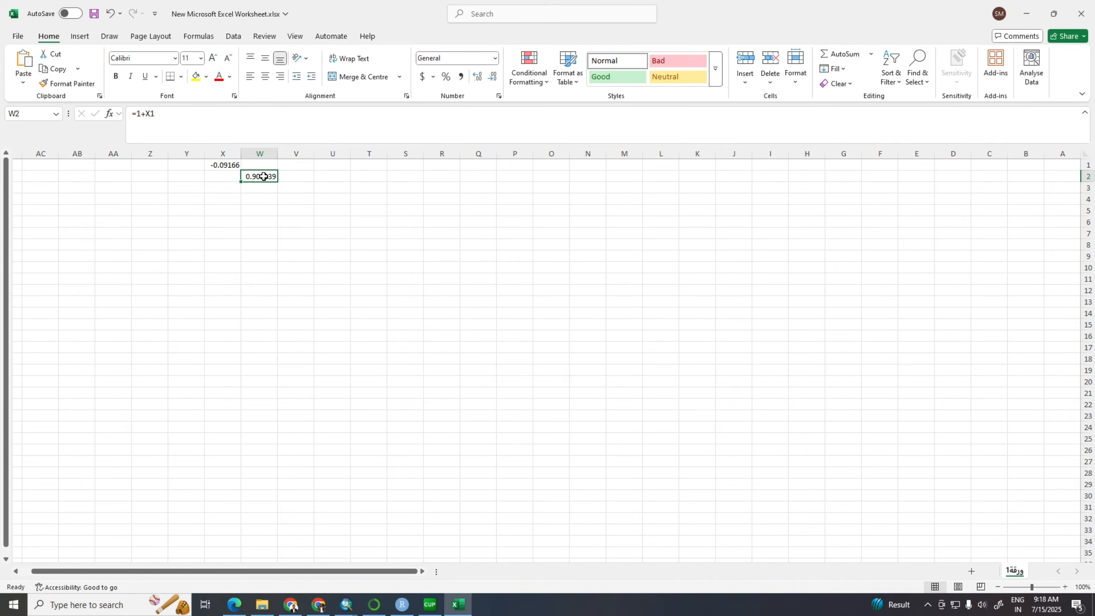
key("ctrl+c")
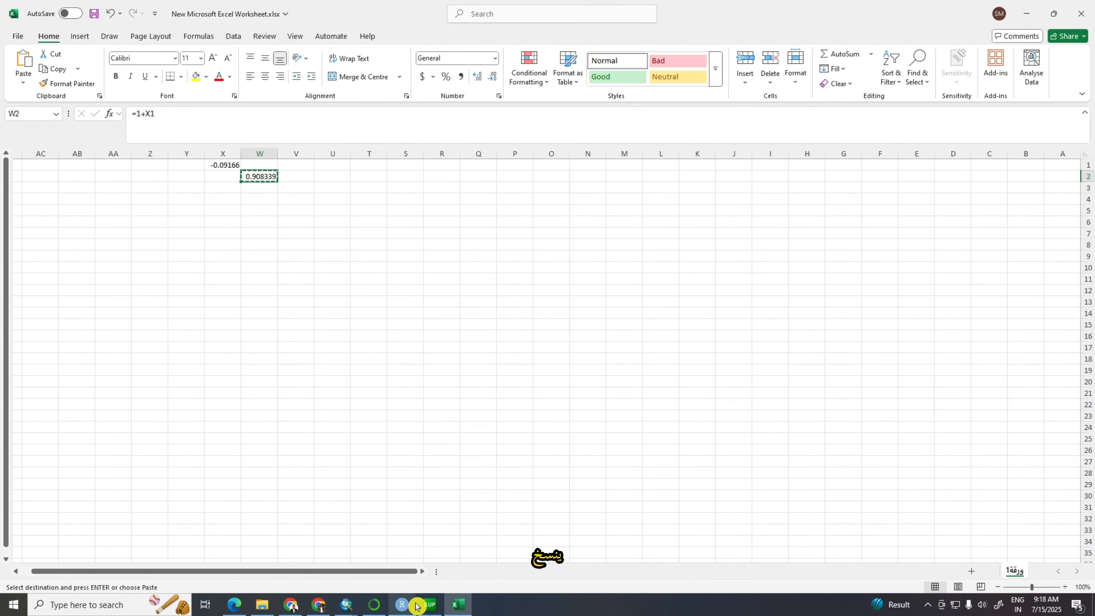
mouse_move(358, 608)
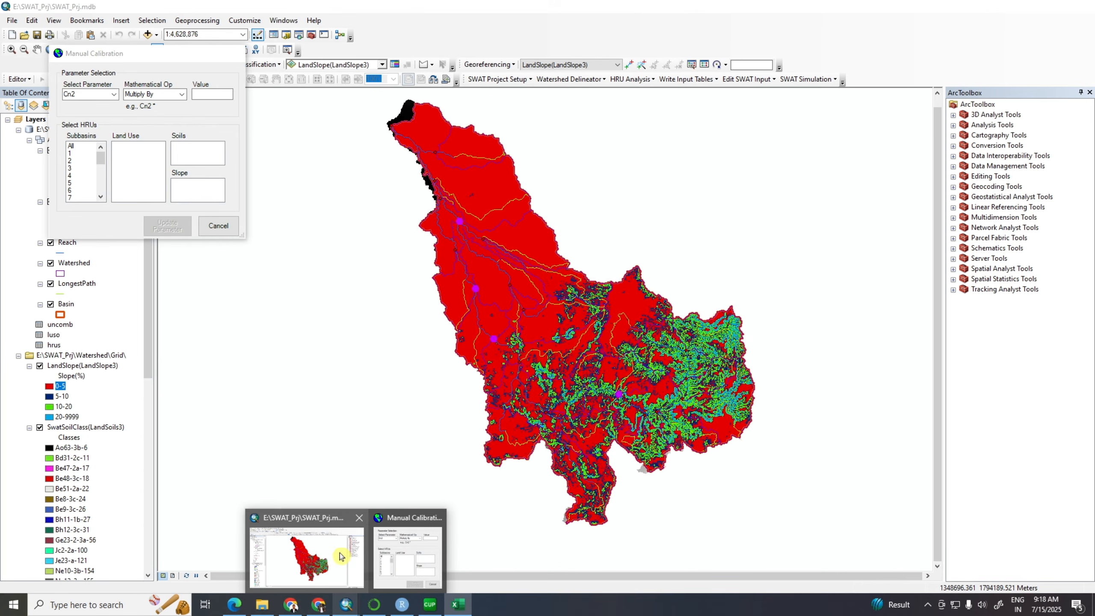
left_click(340, 556)
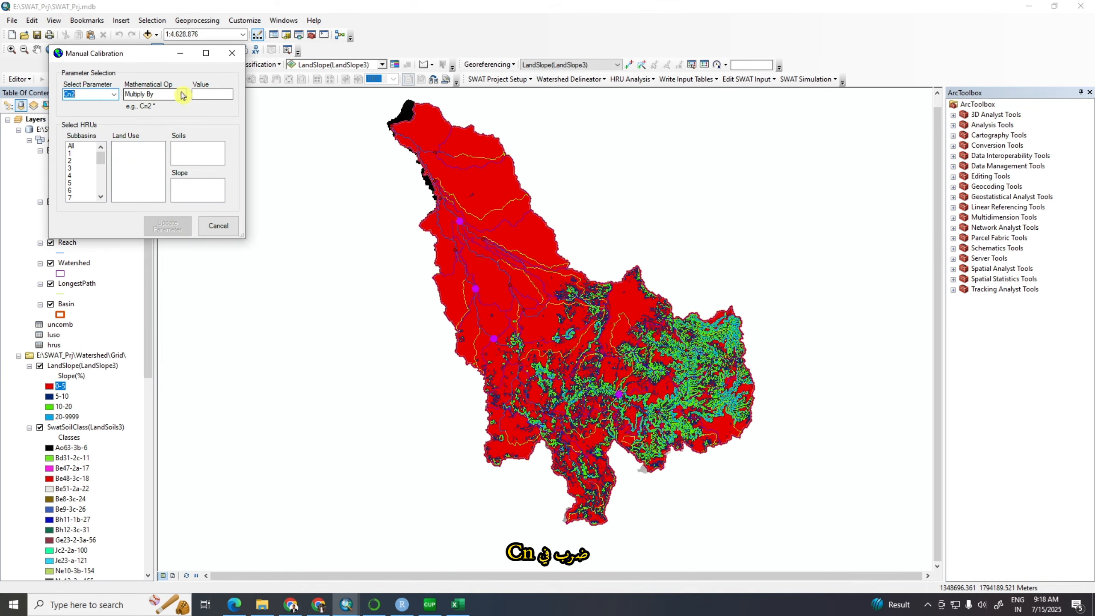
left_click(212, 94)
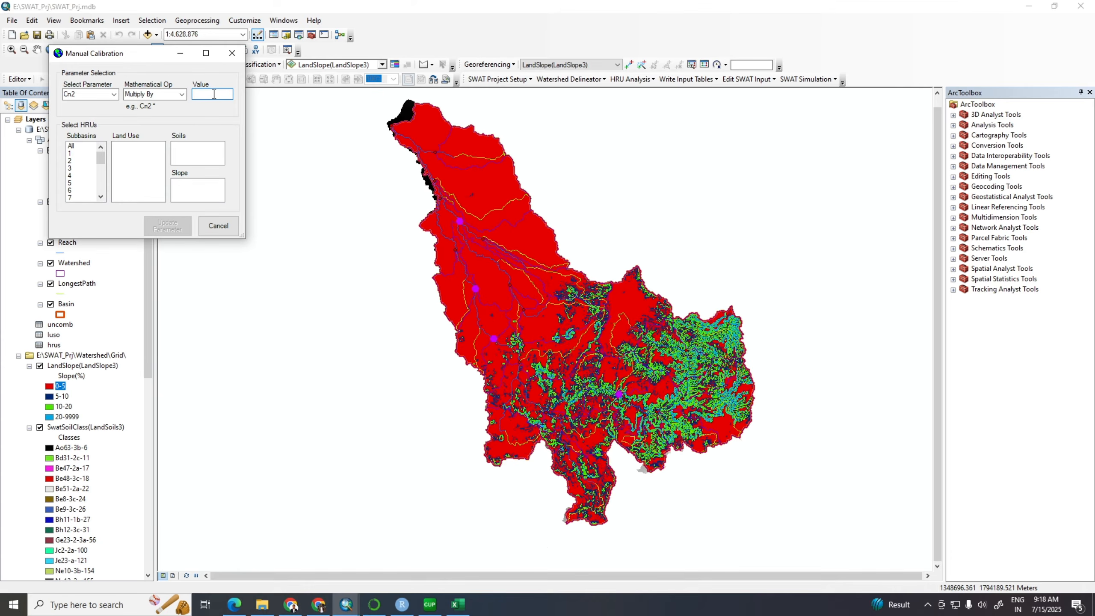
key("ctrl+v")
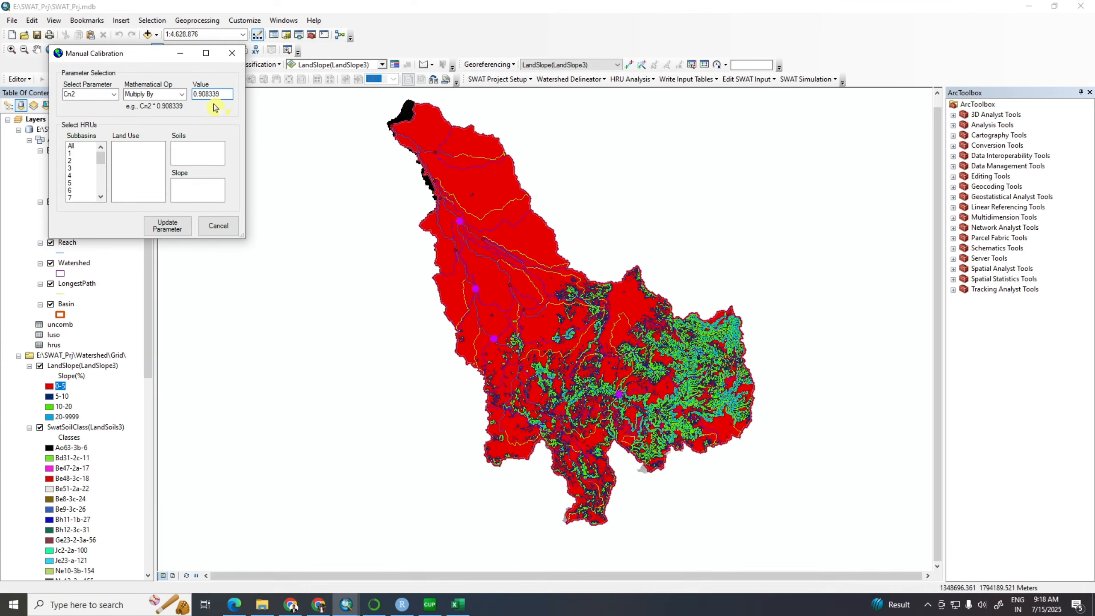
Apply the Cn2 update to all subbasins, land uses, soils and slopes
left_click(72, 146)
left_click(115, 146)
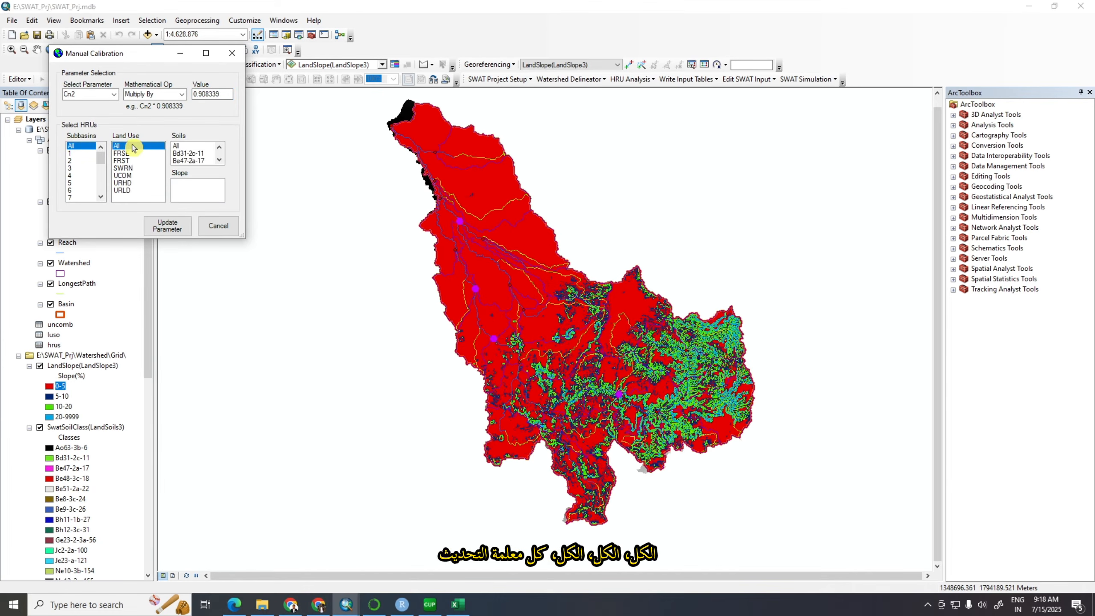
left_click(180, 146)
left_click(179, 184)
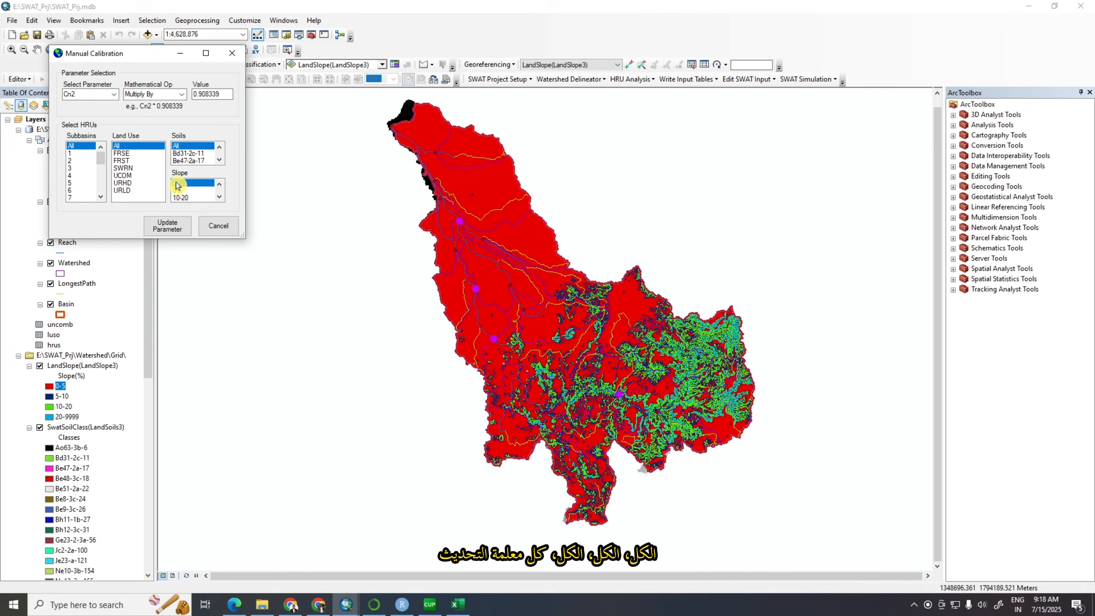
left_click(171, 227)
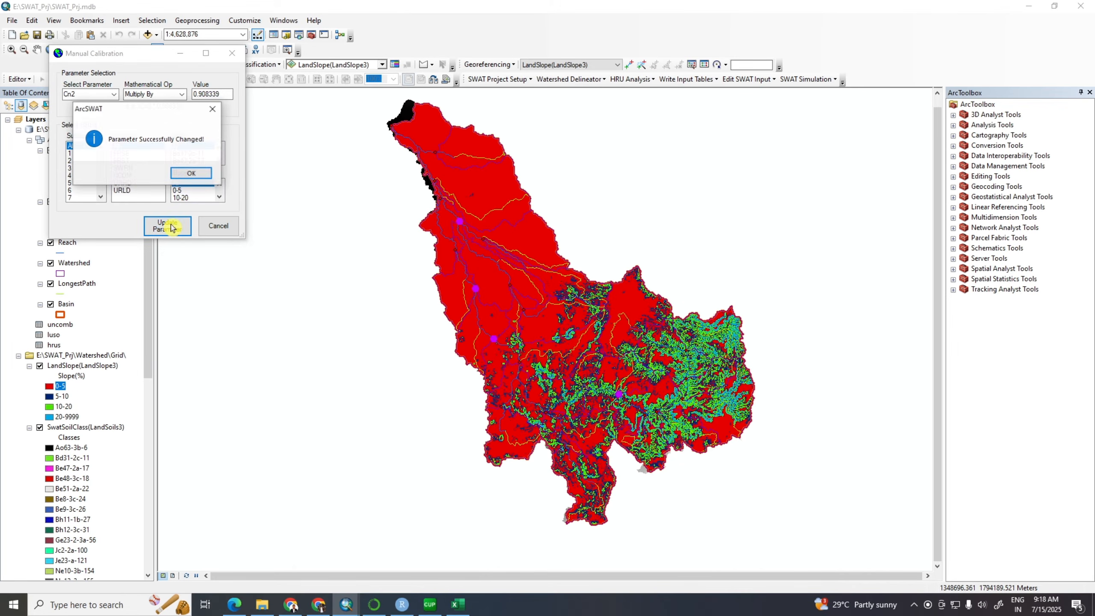
left_click(190, 174)
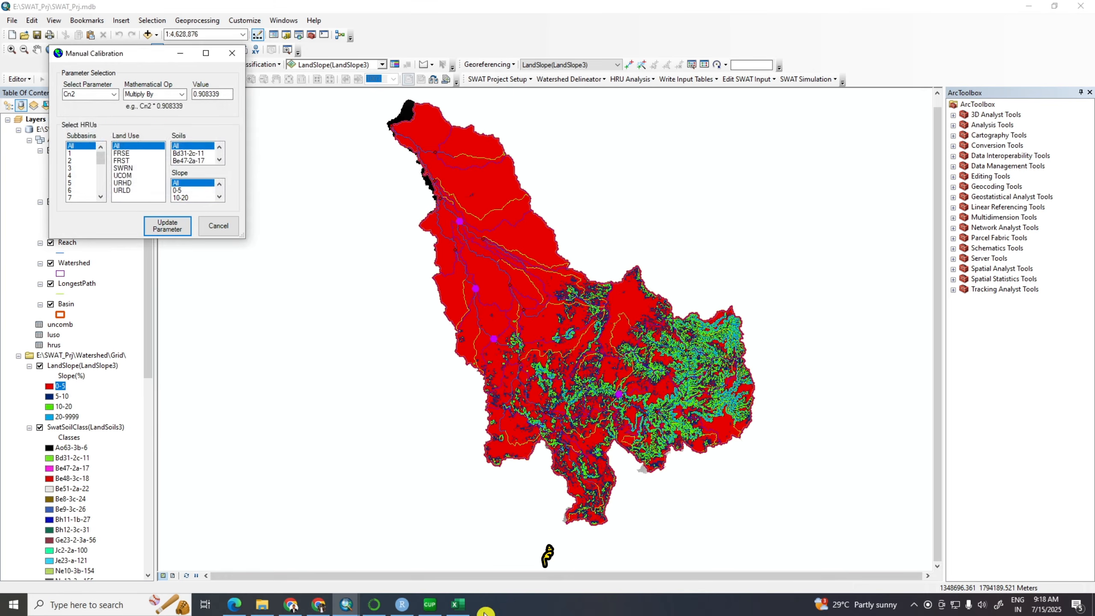
Copy the fitted ALPHA_BF value 1.038491 from SWAT-CUP and choose Alpha_Bf as the parameter in ArcSWAT's Manual Calibration
left_click(429, 604)
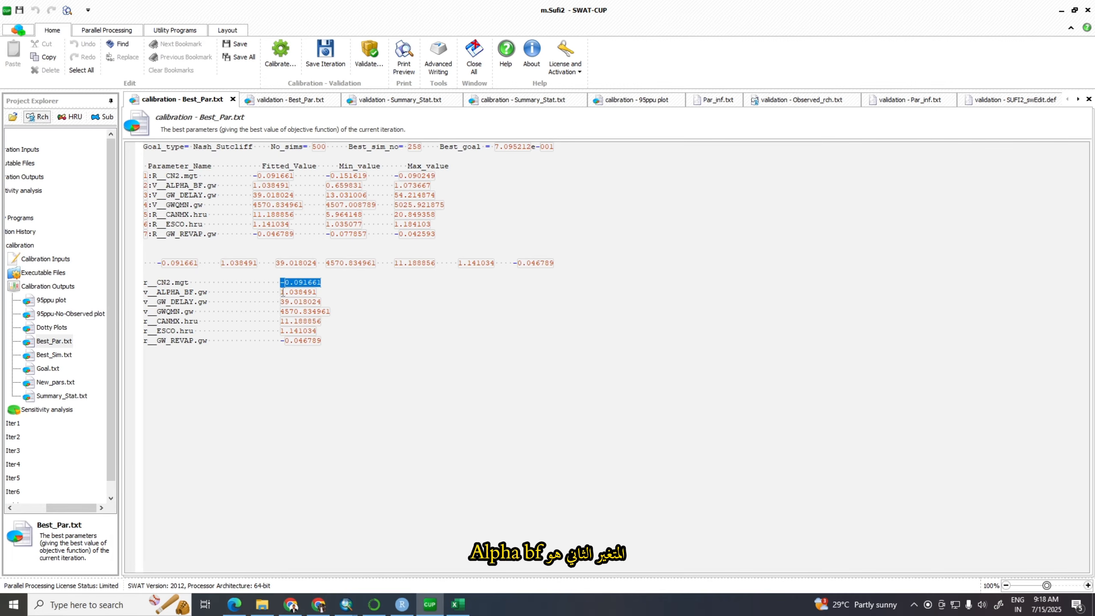
left_click_drag(281, 292, 306, 292)
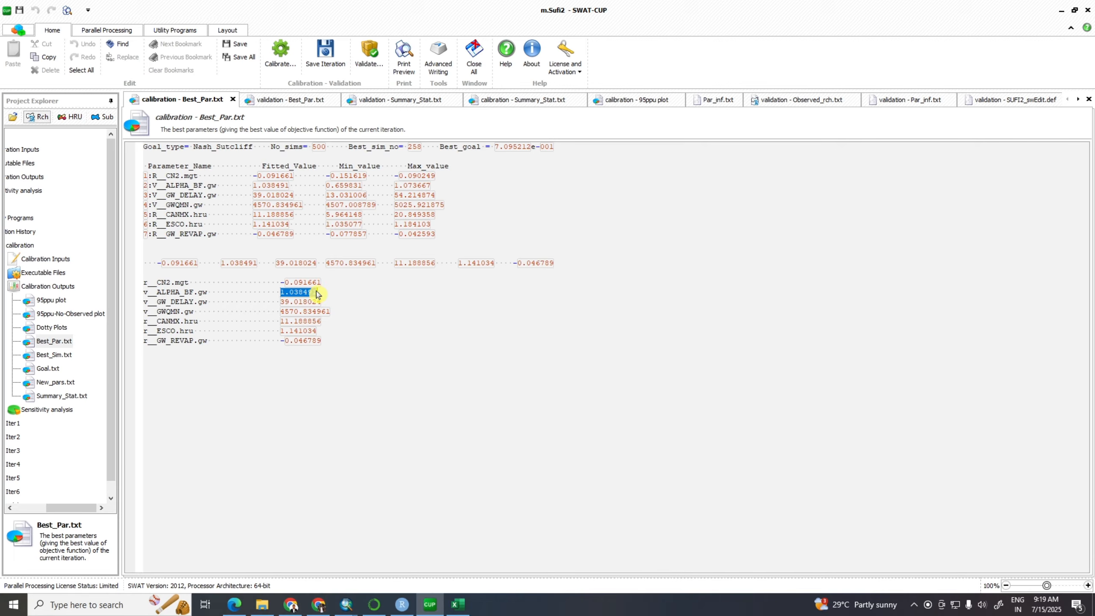
left_click_drag(316, 295, 318, 293)
mouse_move(357, 608)
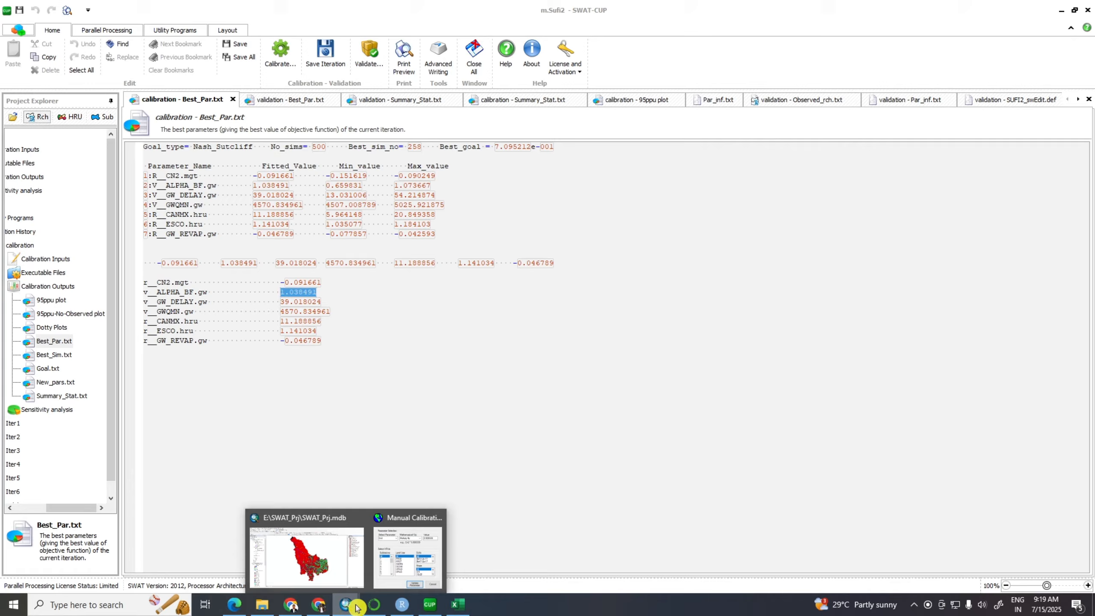
left_click(337, 543)
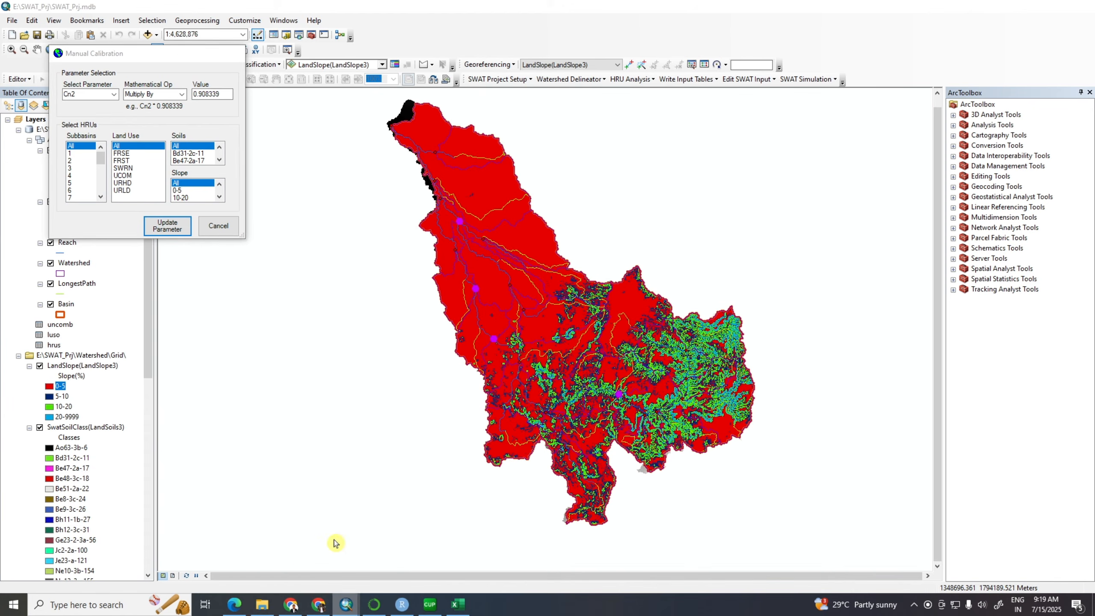
left_click(114, 95)
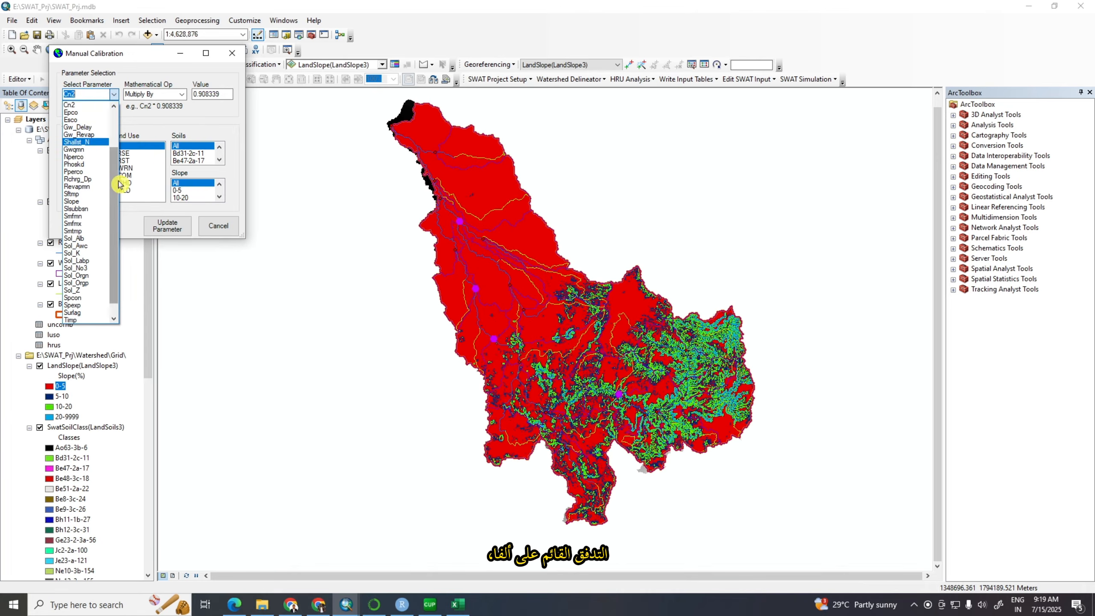
scroll(114, 129, "up", 3)
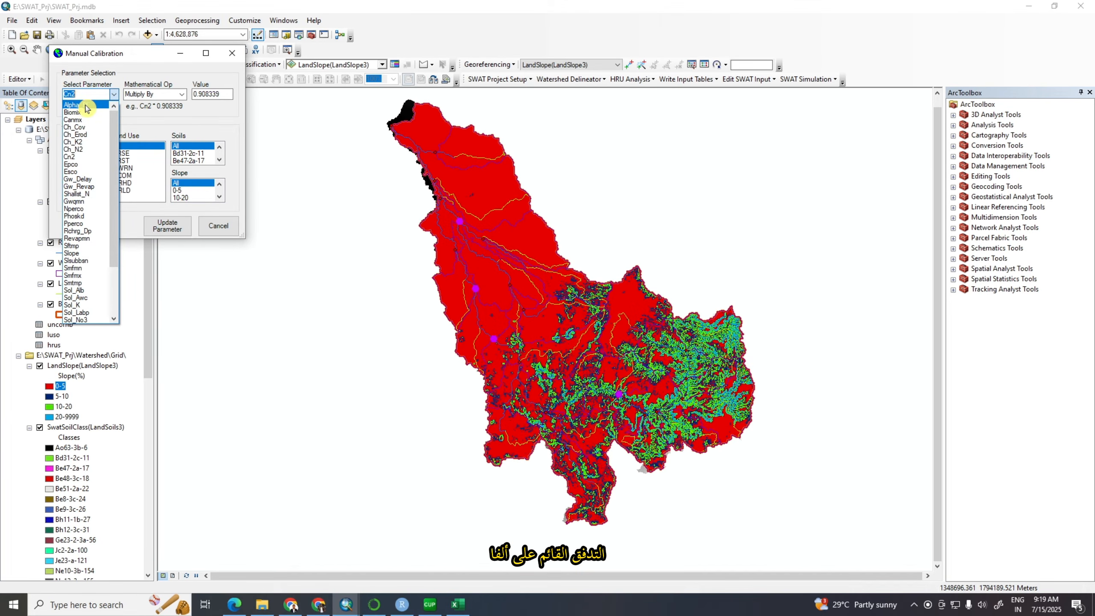
left_click(86, 105)
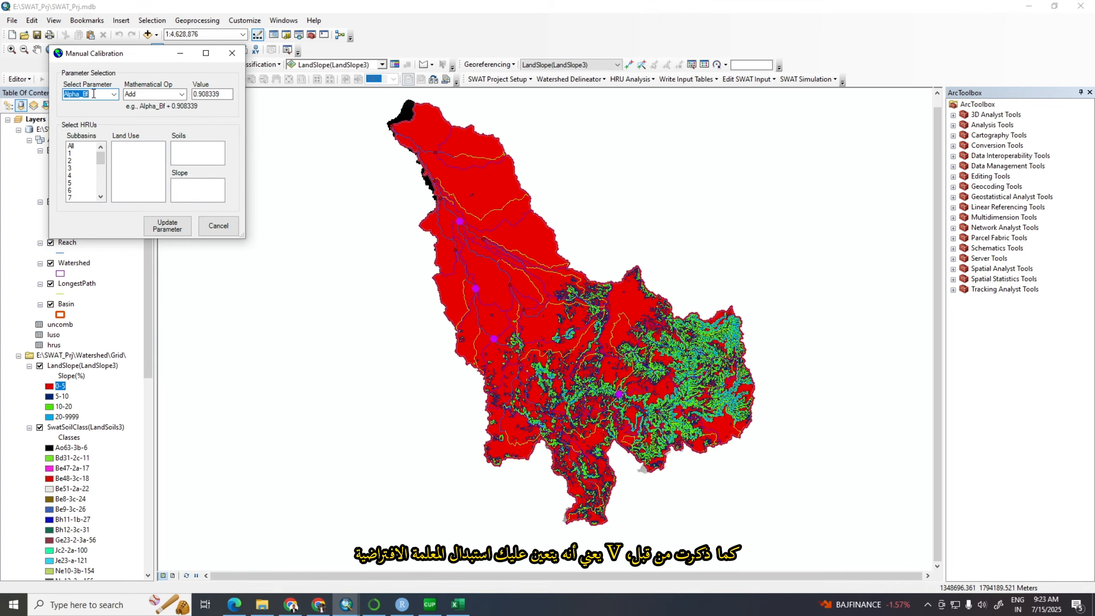
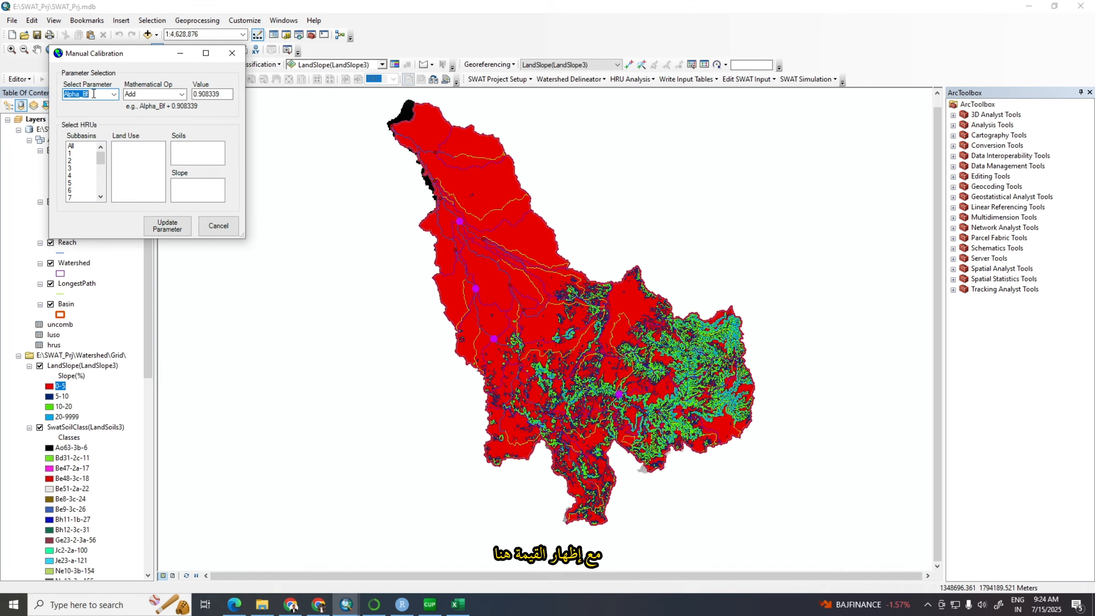
Set the operation for Alpha_Bf to Replace Value and enter the copied value 1.038491
left_click(227, 96)
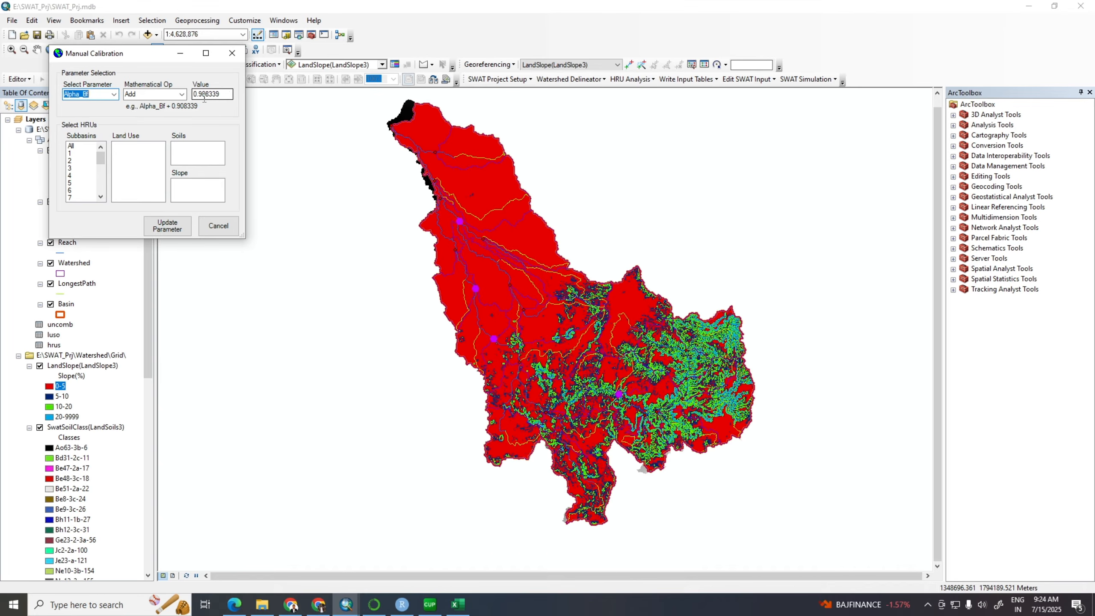
left_click(181, 94)
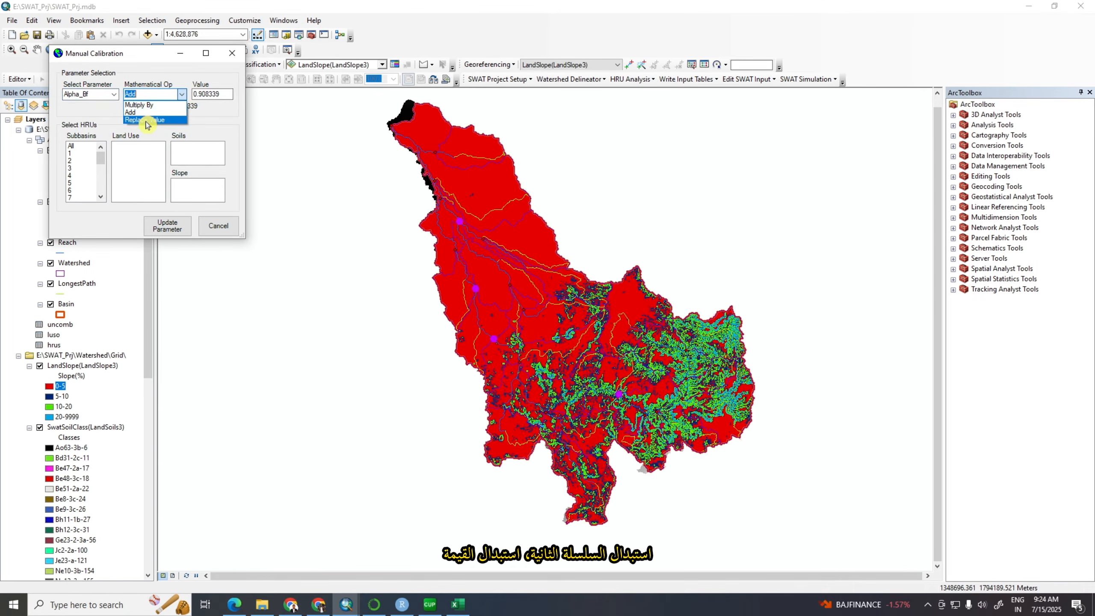
left_click(147, 124)
left_click_drag(229, 94, 189, 95)
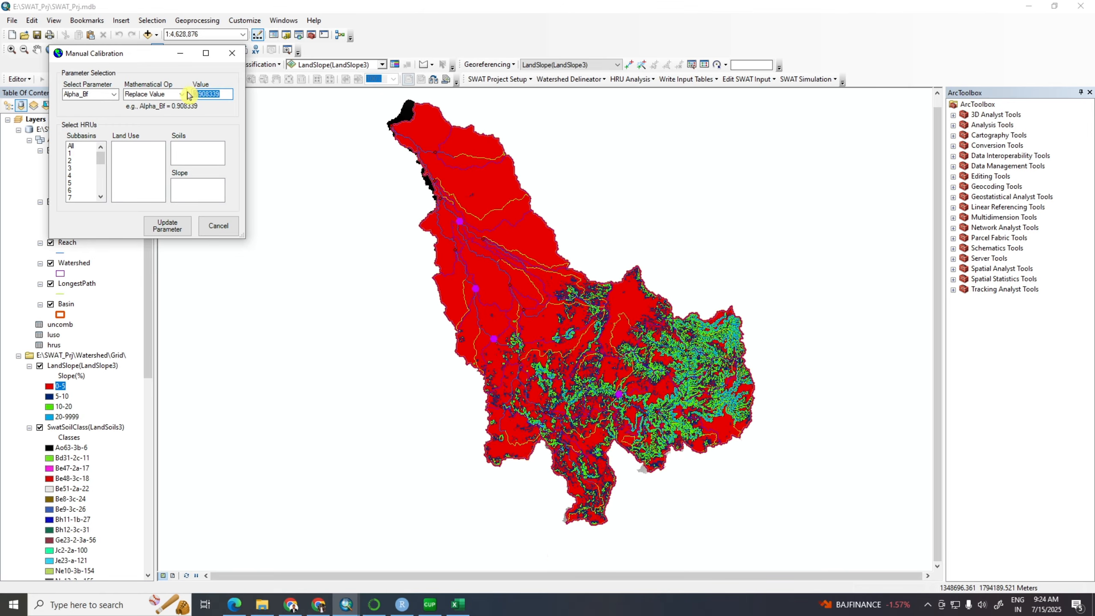
type("1.038491")
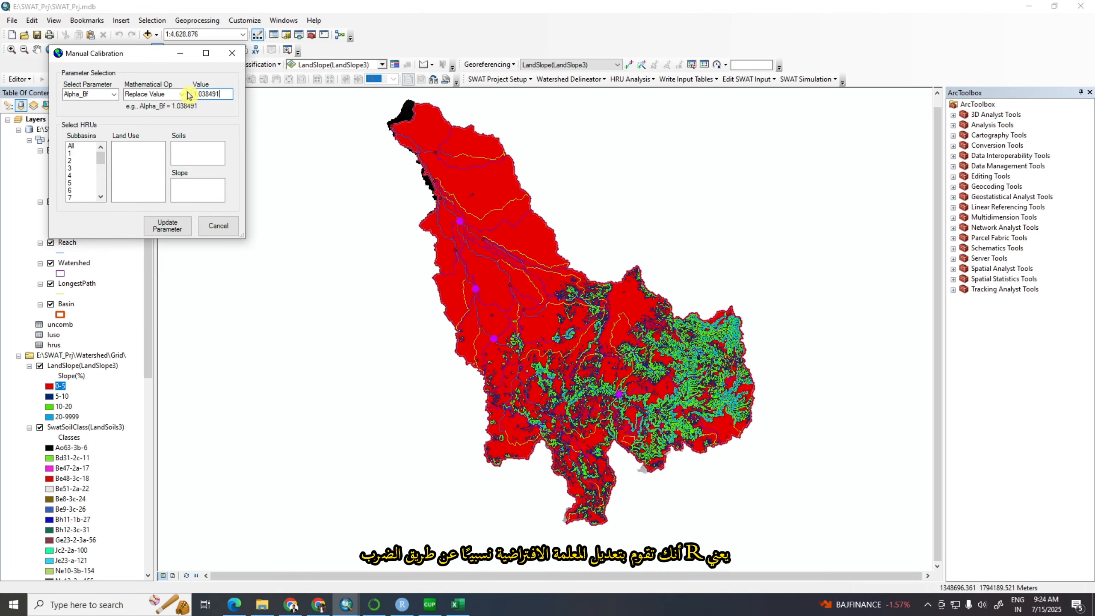
Apply the Alpha_Bf update to all subbasins, land uses, soils and slopes
left_click(74, 146)
left_click(119, 147)
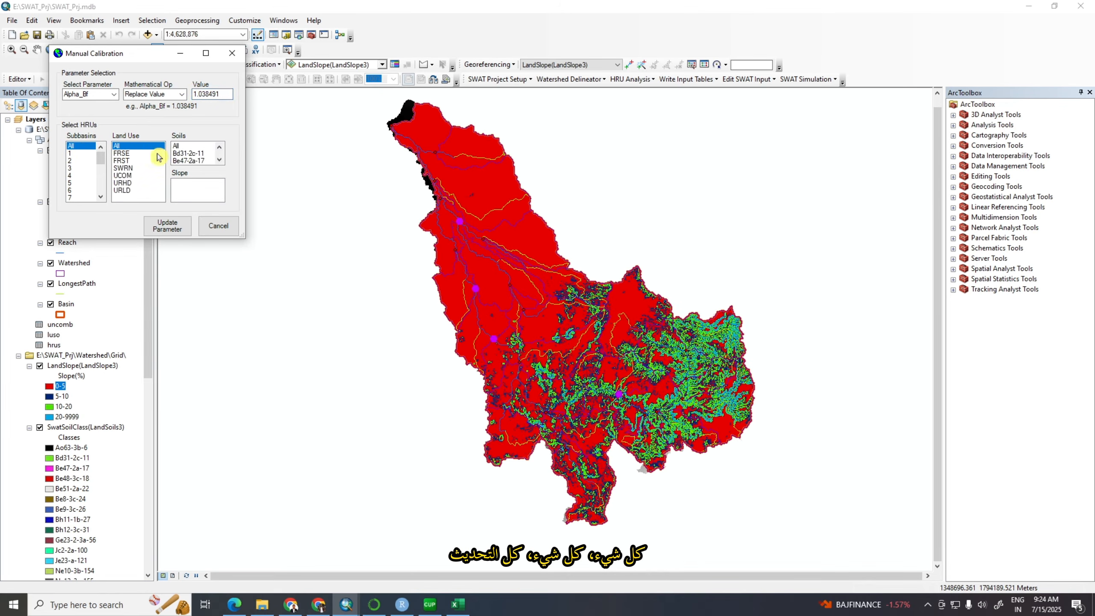
left_click(177, 147)
left_click(181, 183)
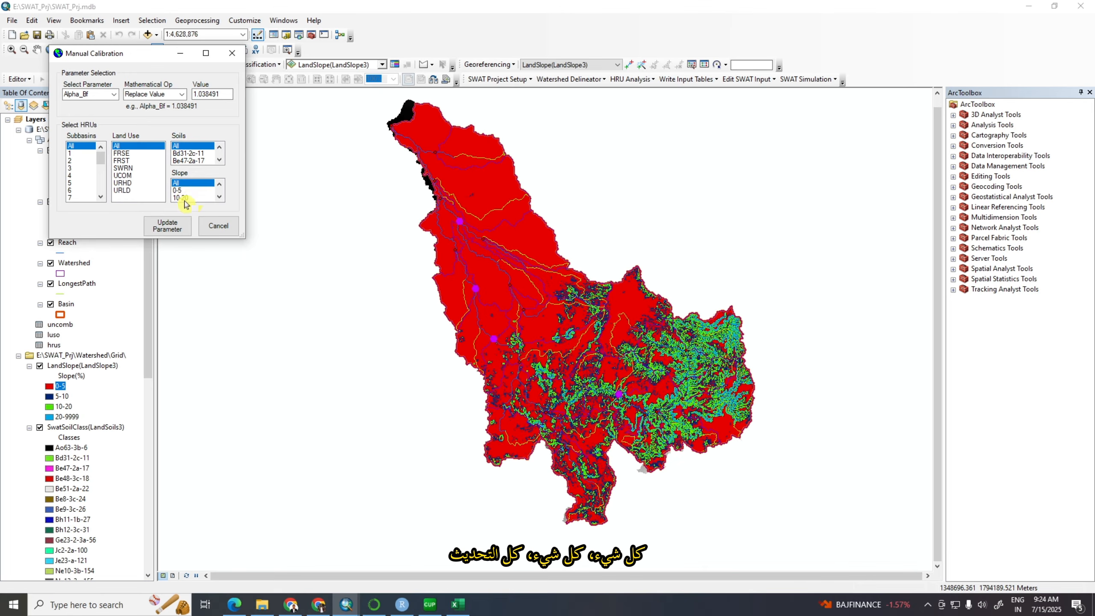
left_click(172, 229)
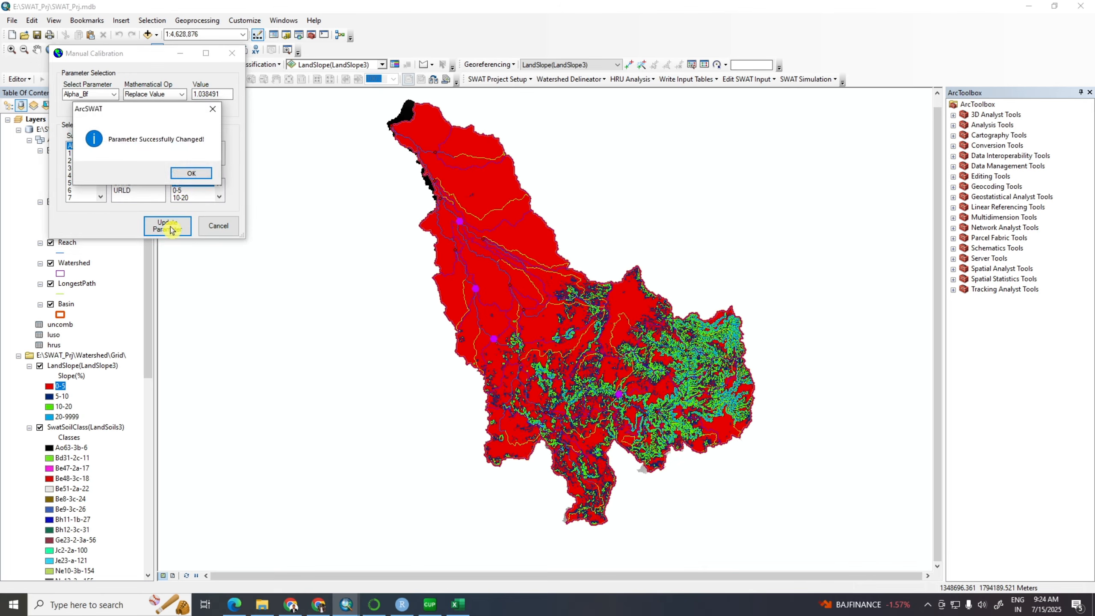
left_click(183, 174)
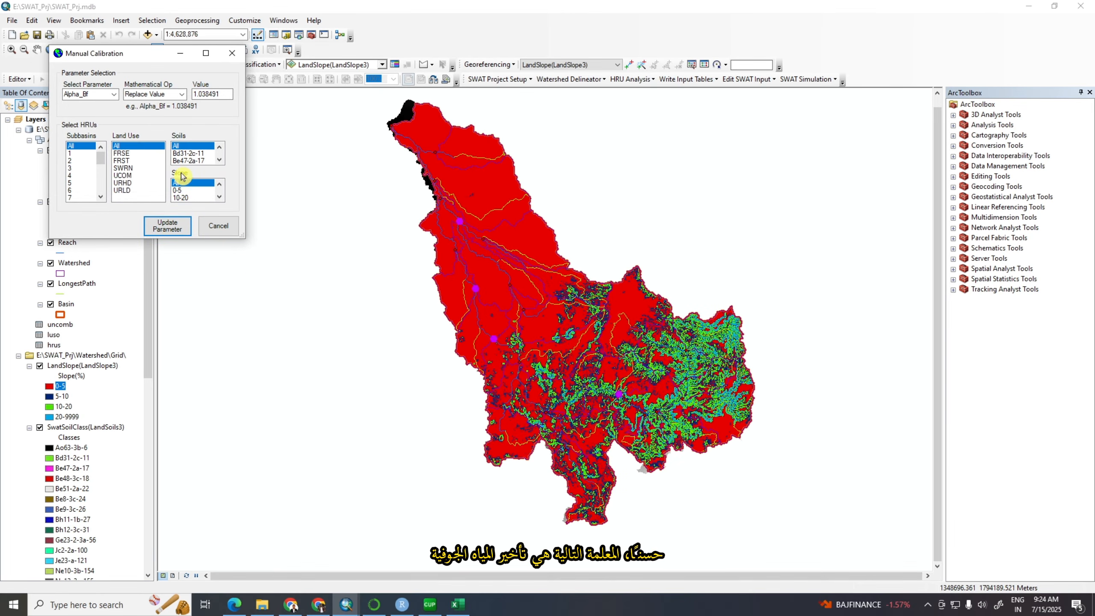
Copy the fitted GW_DELAY value from SWAT-CUP and enter 39.018024 as the Replace Value for Gw_Delay in ArcSWAT's Manual Calibration
left_click(432, 606)
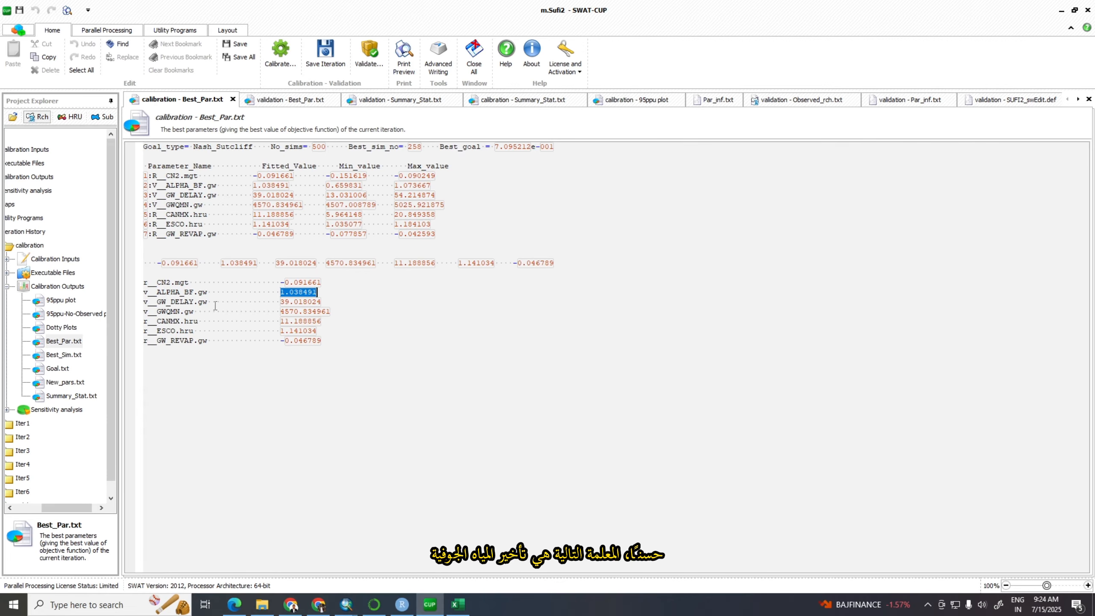
left_click_drag(279, 302, 320, 307)
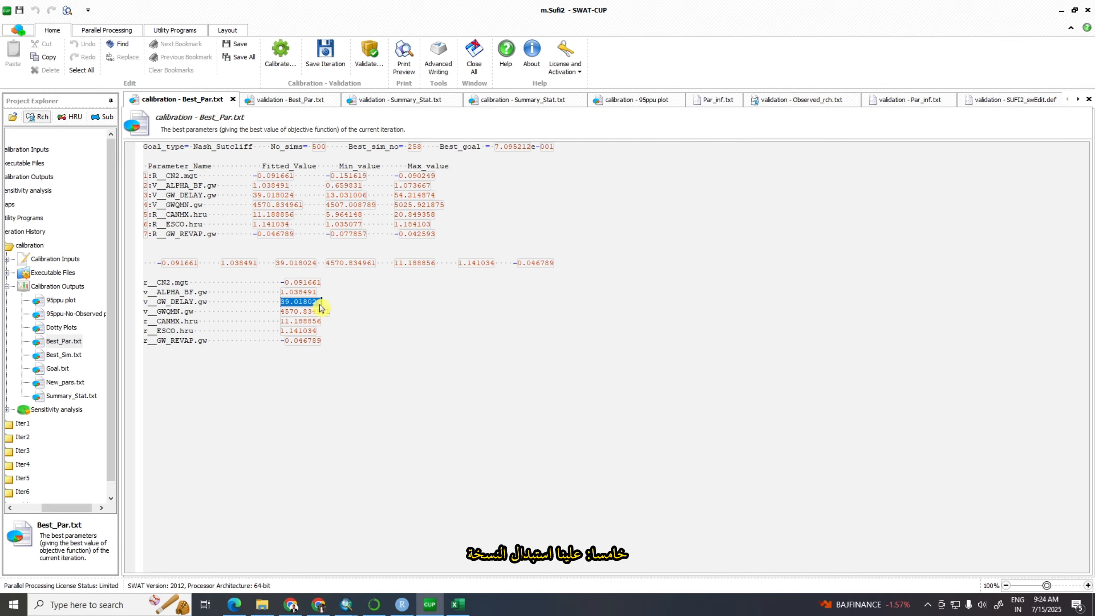
mouse_move(351, 605)
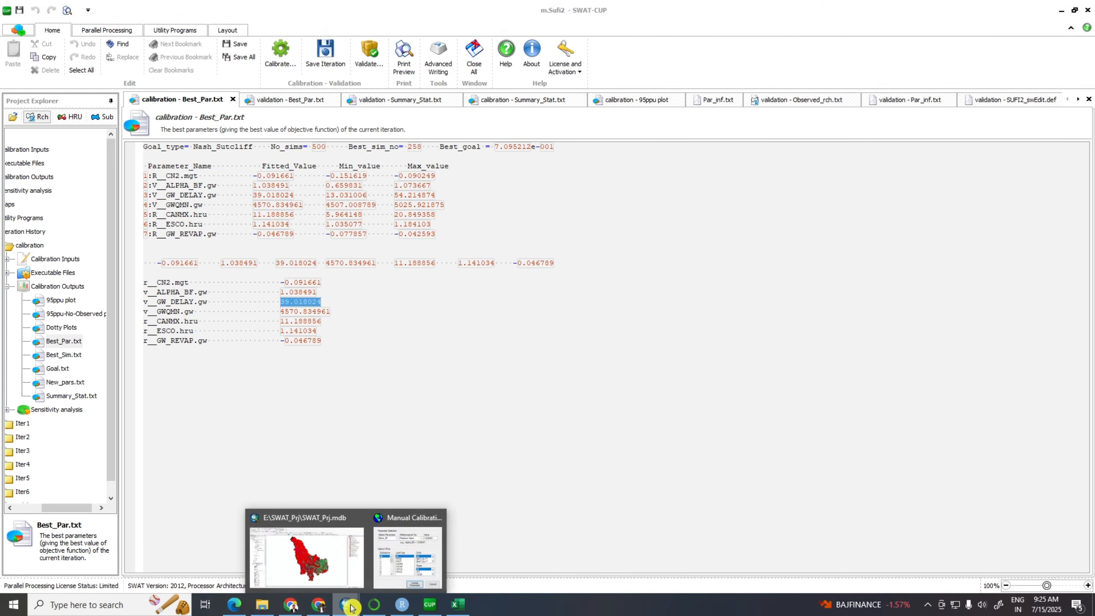
left_click(408, 557)
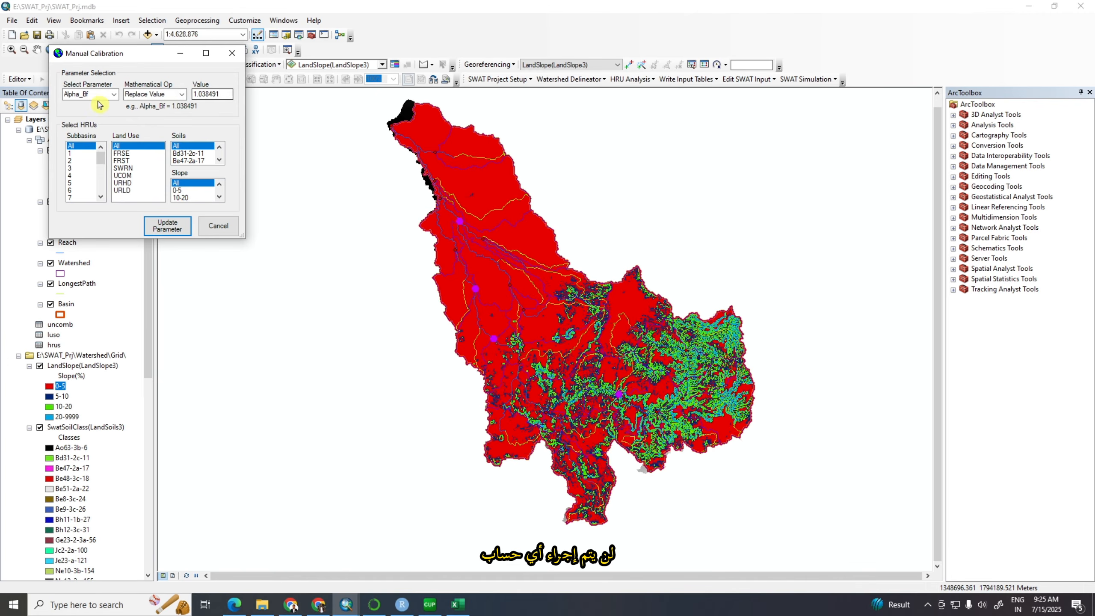
left_click(114, 95)
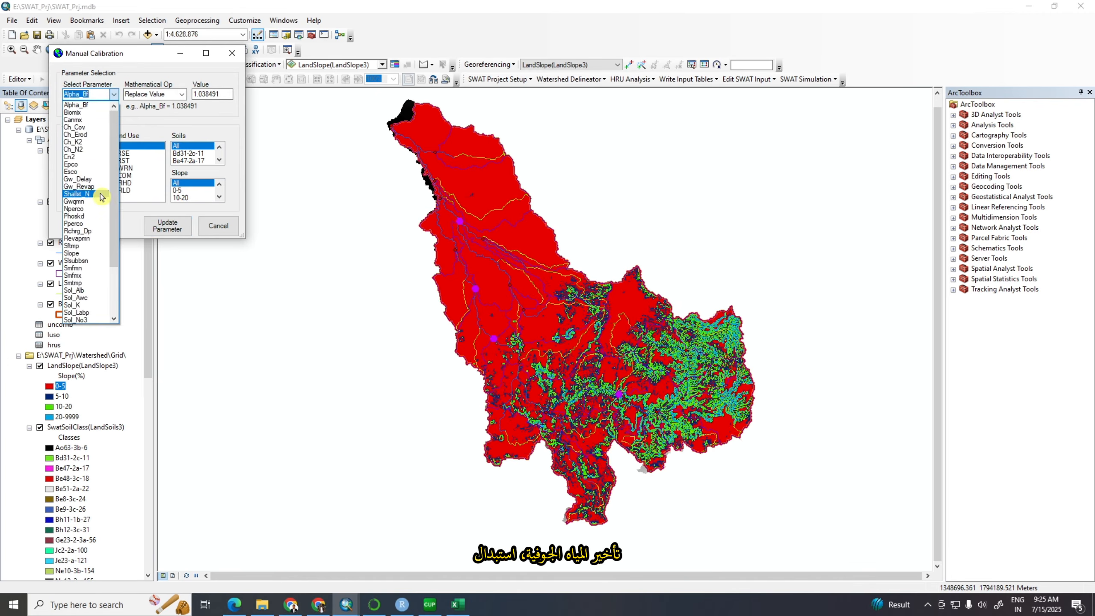
left_click(89, 181)
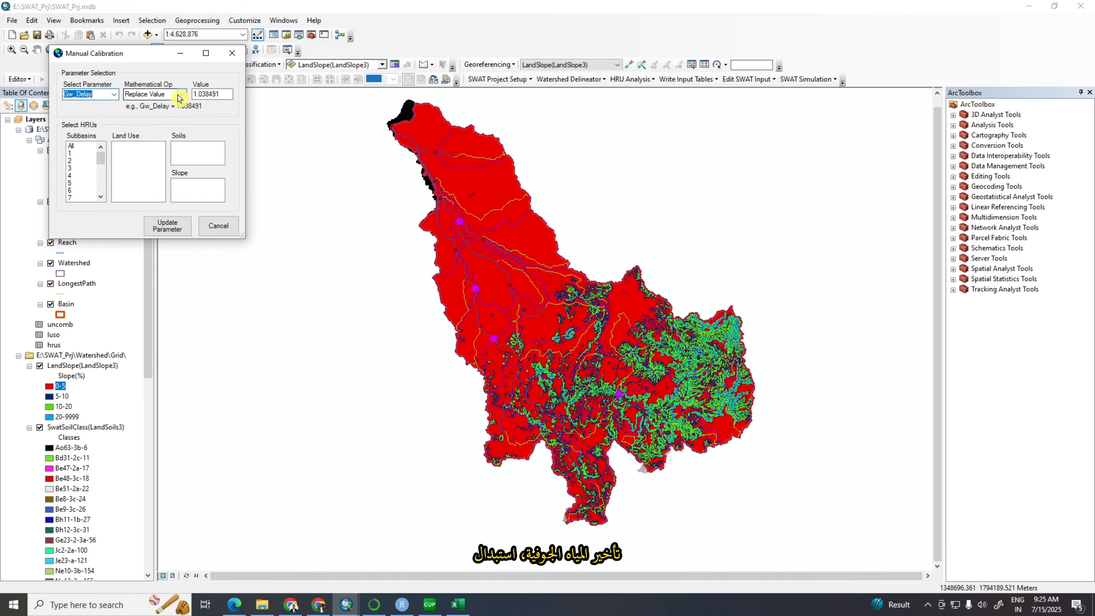
left_click_drag(219, 95, 206, 95)
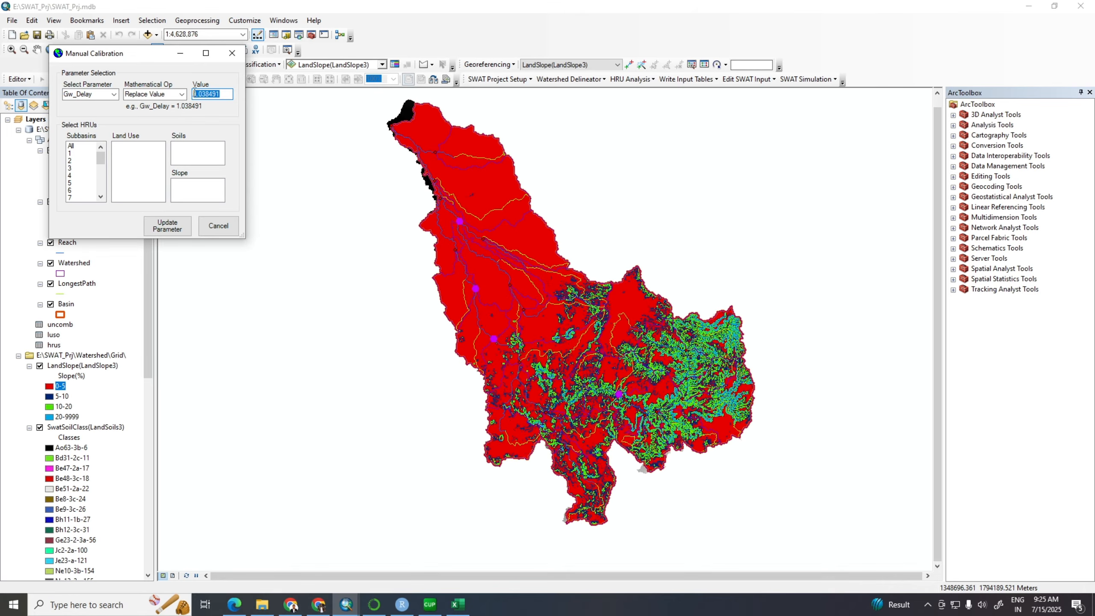
type("39.018024")
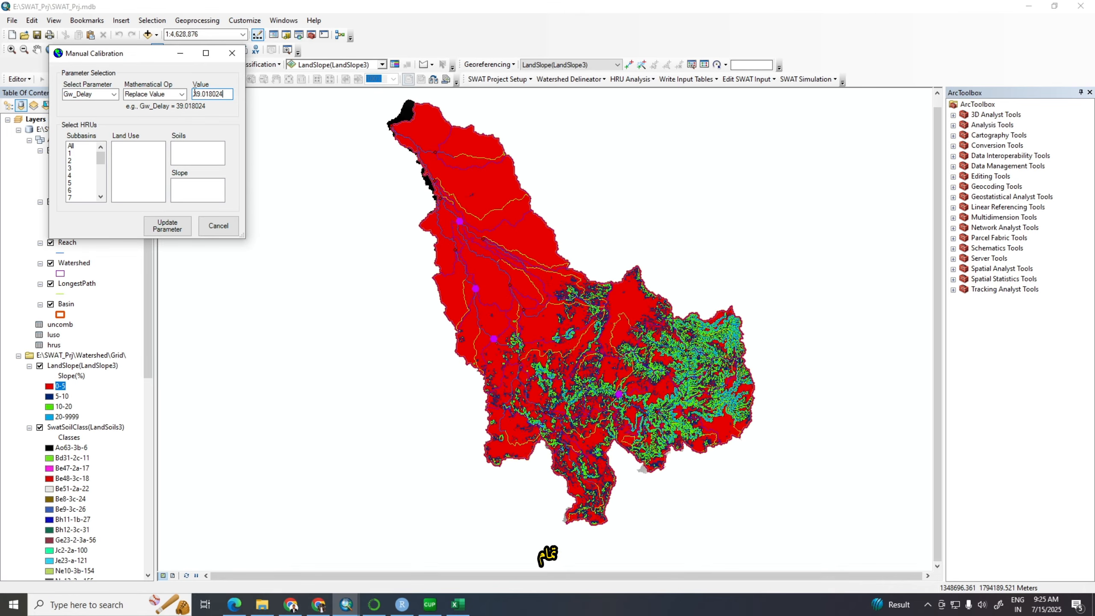
Apply the Gw_Delay update to all subbasins, land uses, soils and slopes
left_click(73, 146)
left_click(119, 147)
left_click(181, 146)
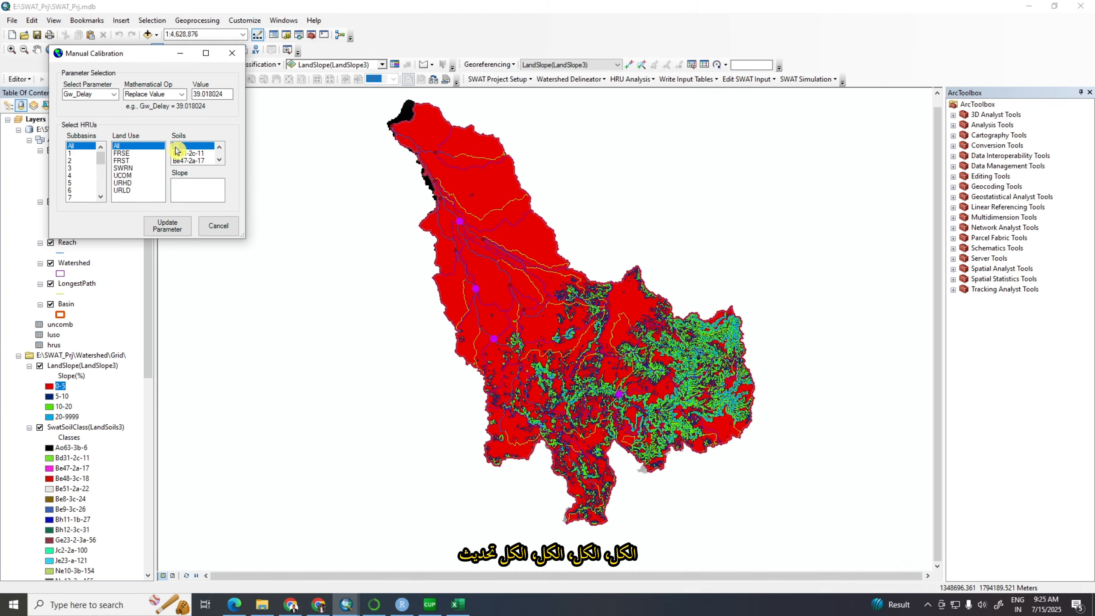
left_click(180, 184)
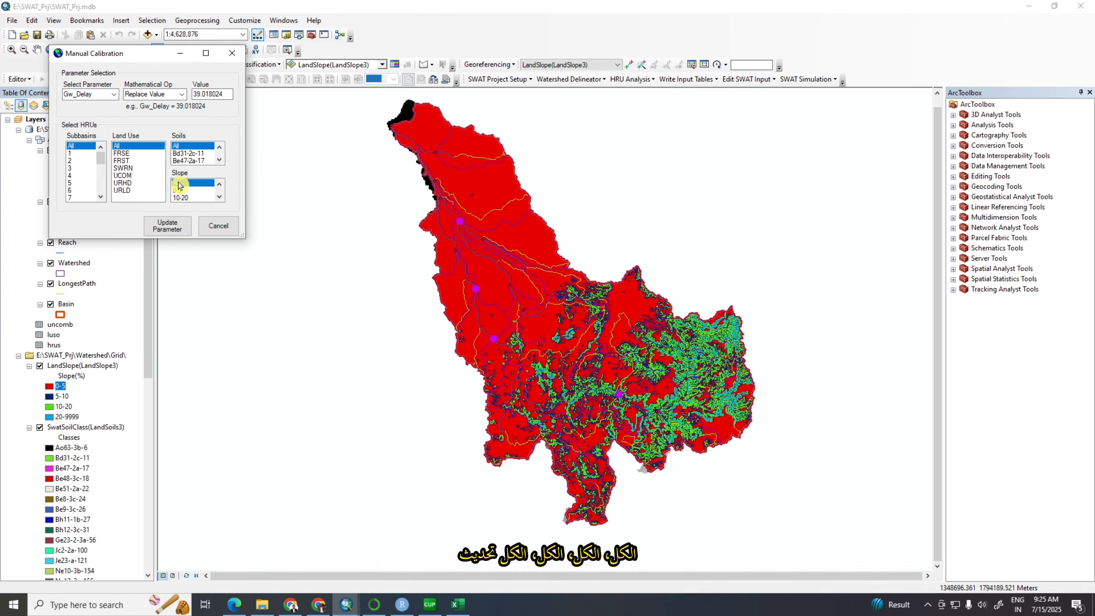
left_click(167, 225)
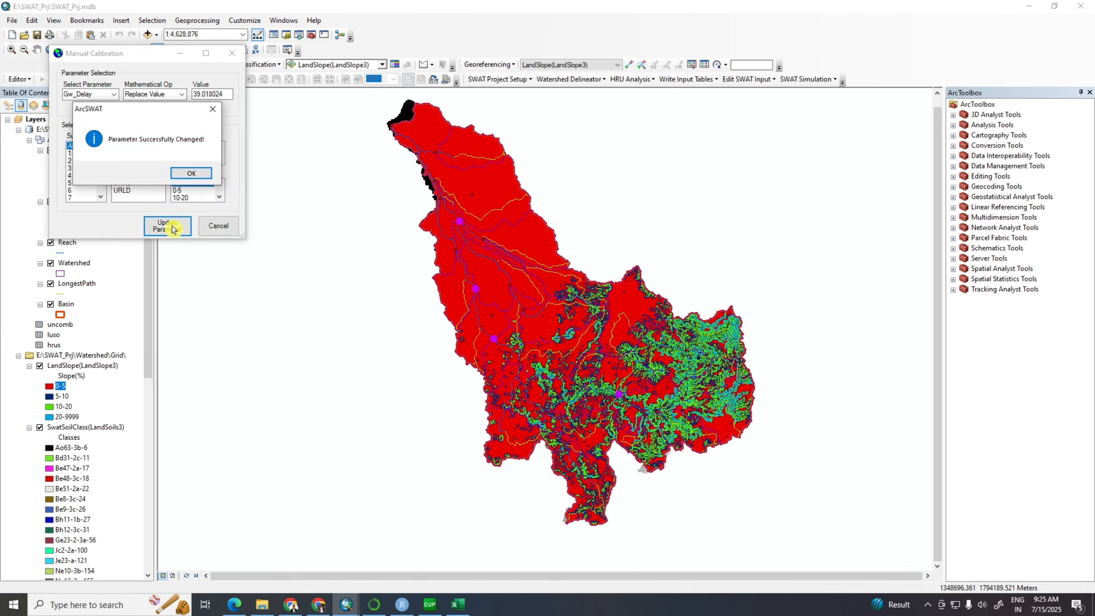
left_click(190, 173)
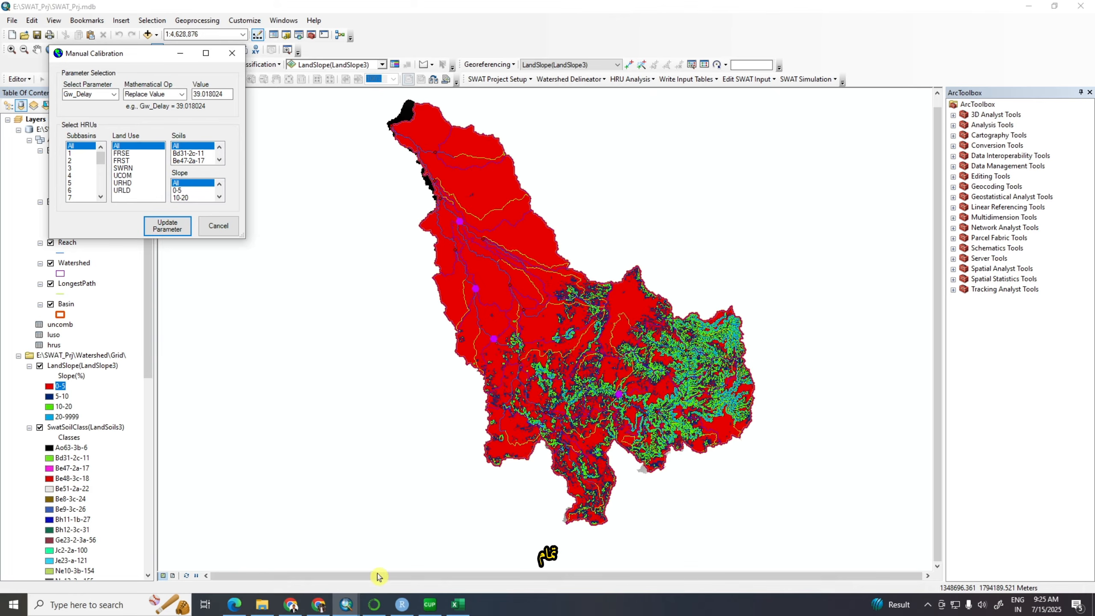
Copy the fitted GWQMN value from SWAT-CUP and enter 4570.834961 as the Replace Value for Gwqmn in ArcSWAT's Manual Calibration
left_click(430, 604)
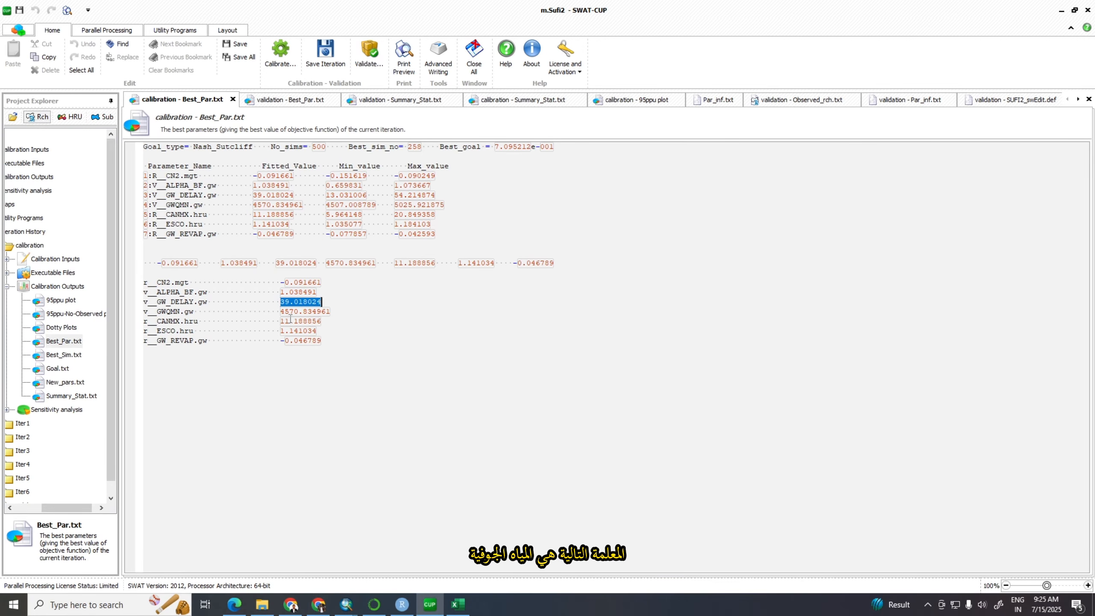
left_click_drag(283, 312, 315, 311)
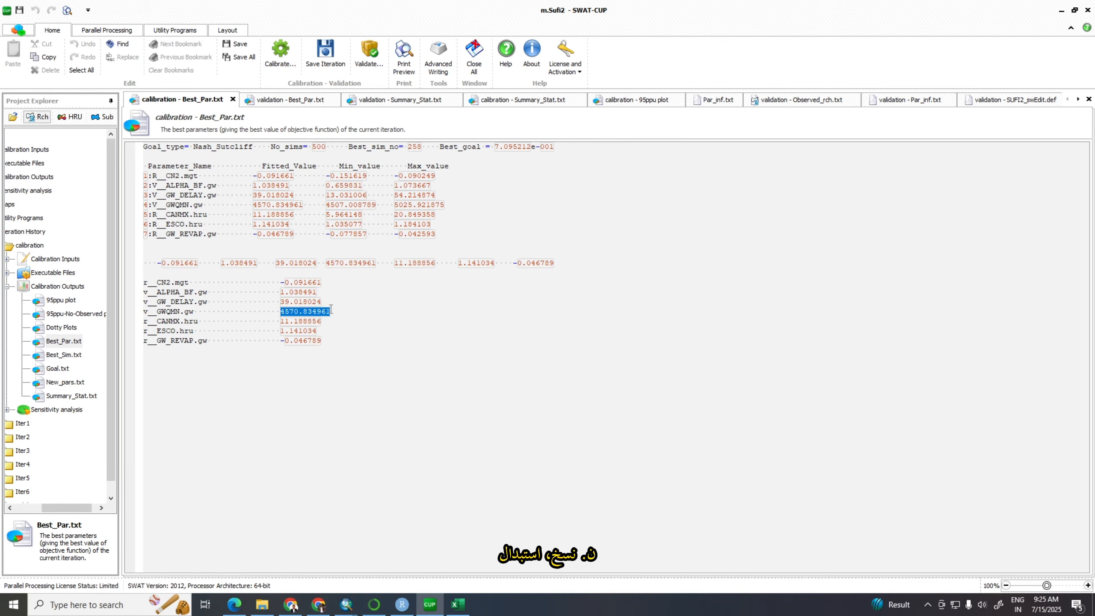
left_click_drag(330, 312, 331, 312)
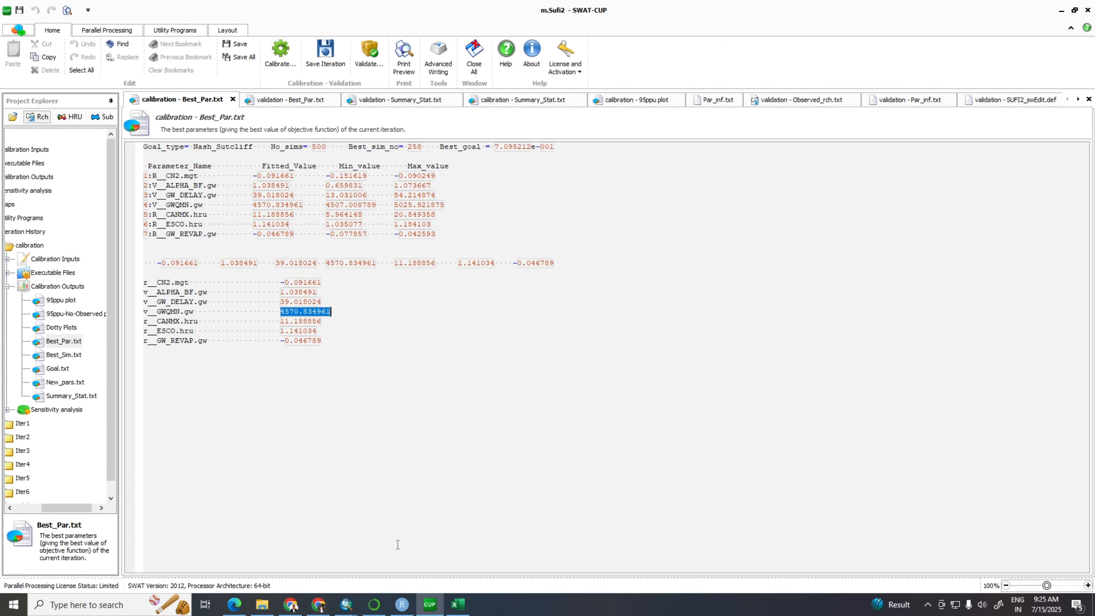
mouse_move(347, 608)
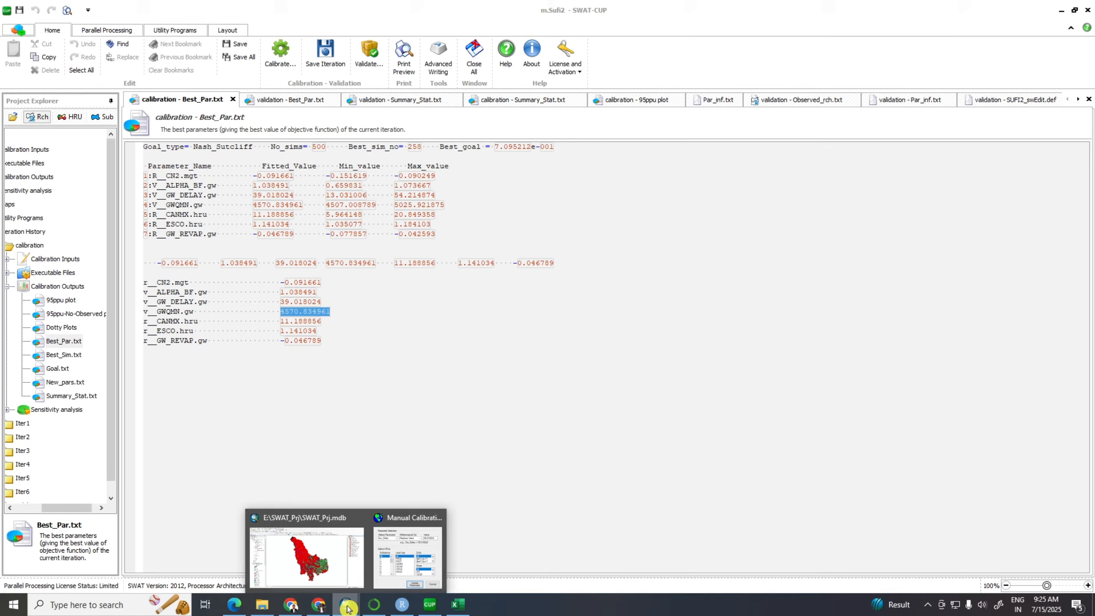
left_click(403, 550)
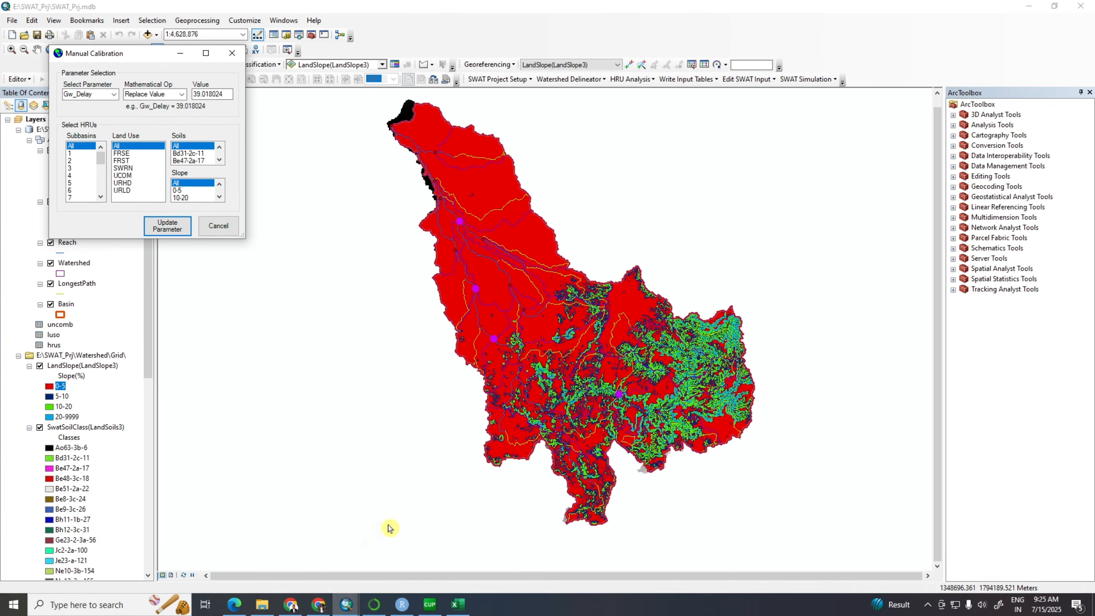
left_click(114, 94)
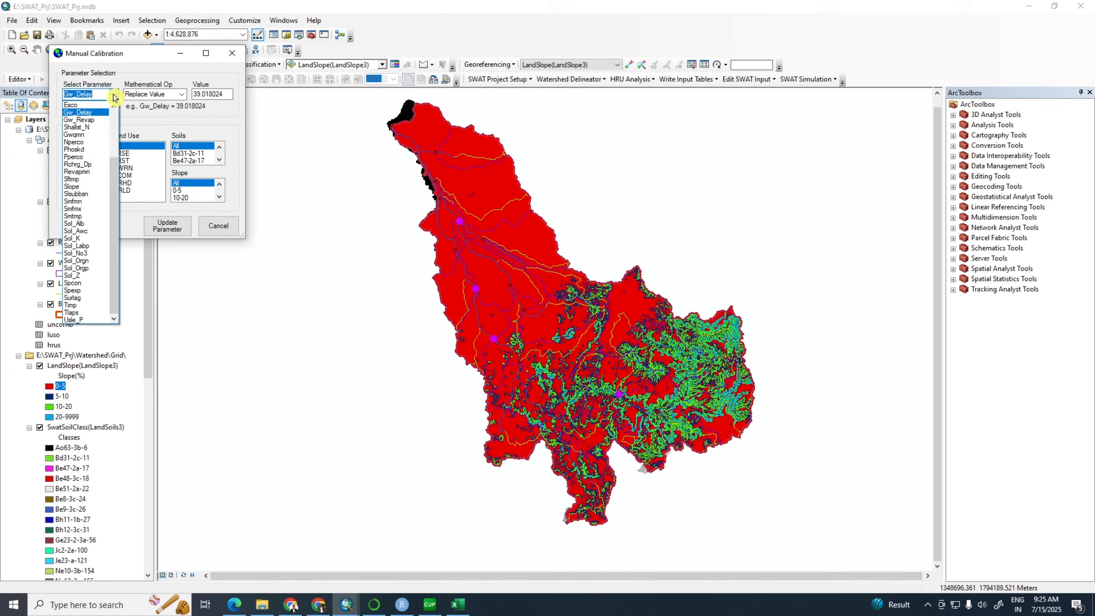
left_click(80, 137)
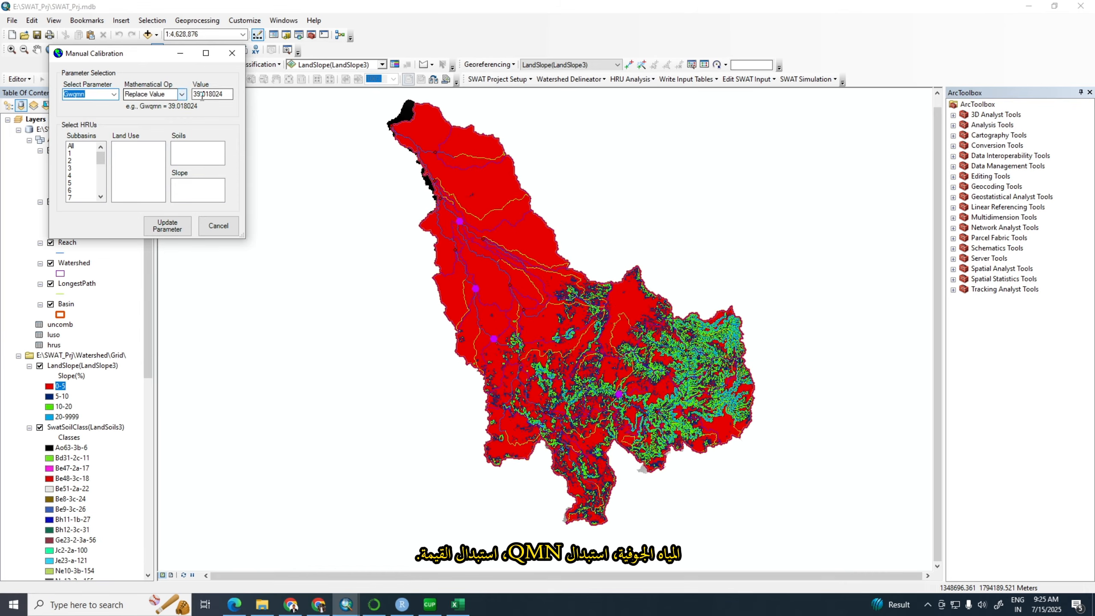
left_click_drag(229, 94, 193, 94)
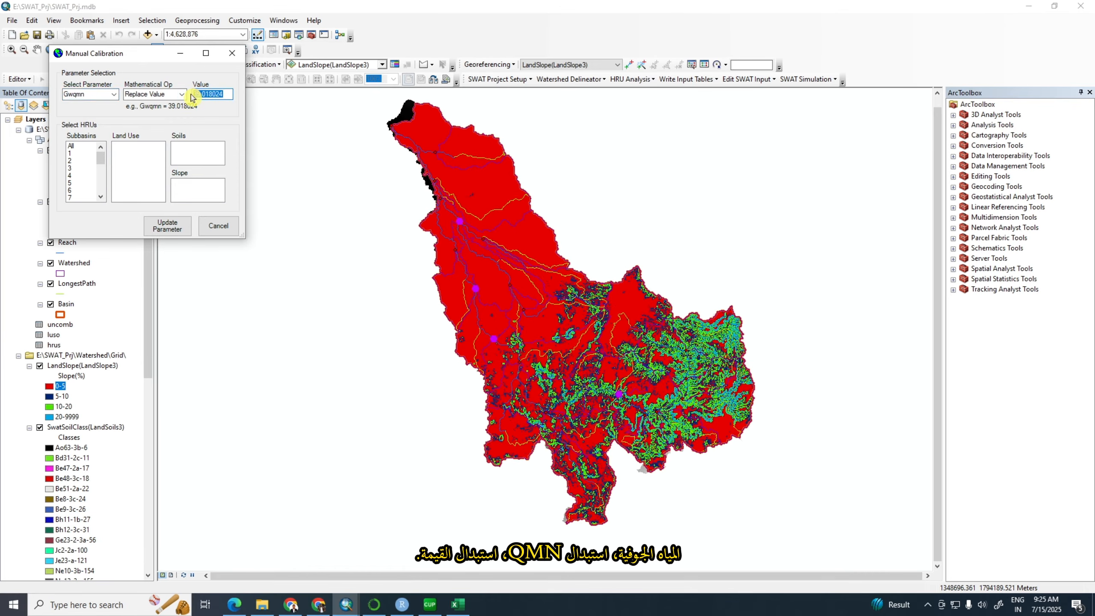
type("4570.834961")
Apply the Gwqmn update to all subbasins, land uses, soils and slopes
left_click(74, 145)
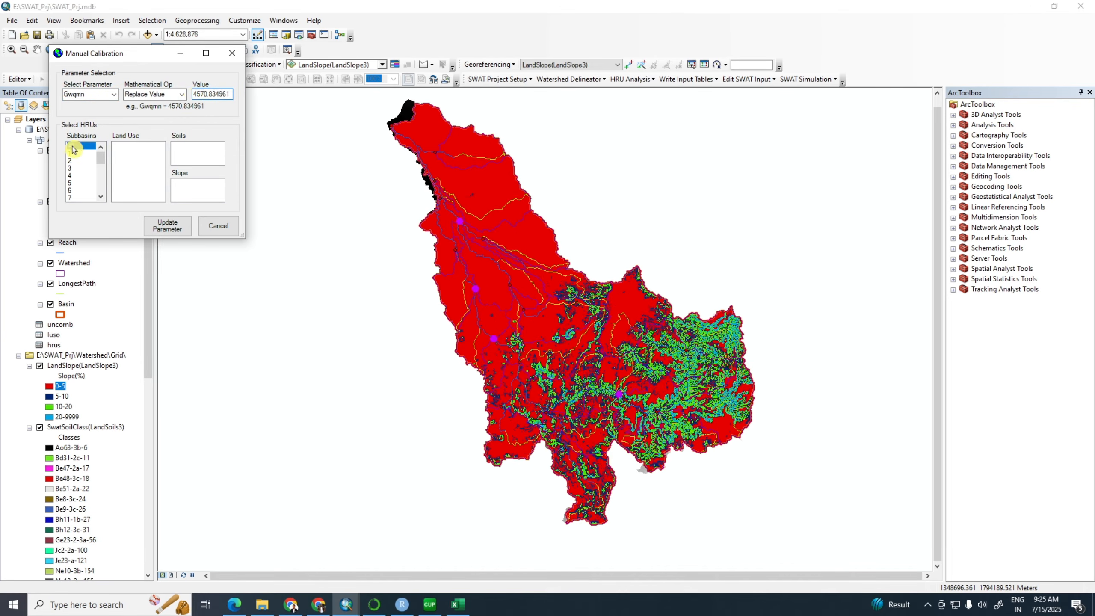
left_click(117, 146)
left_click(177, 146)
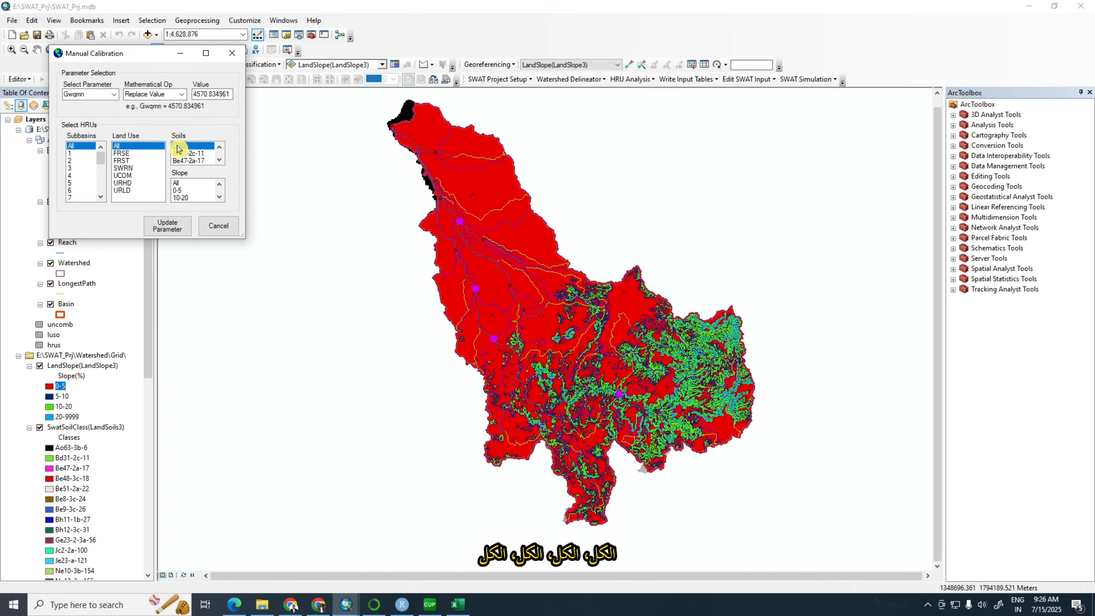
left_click(177, 183)
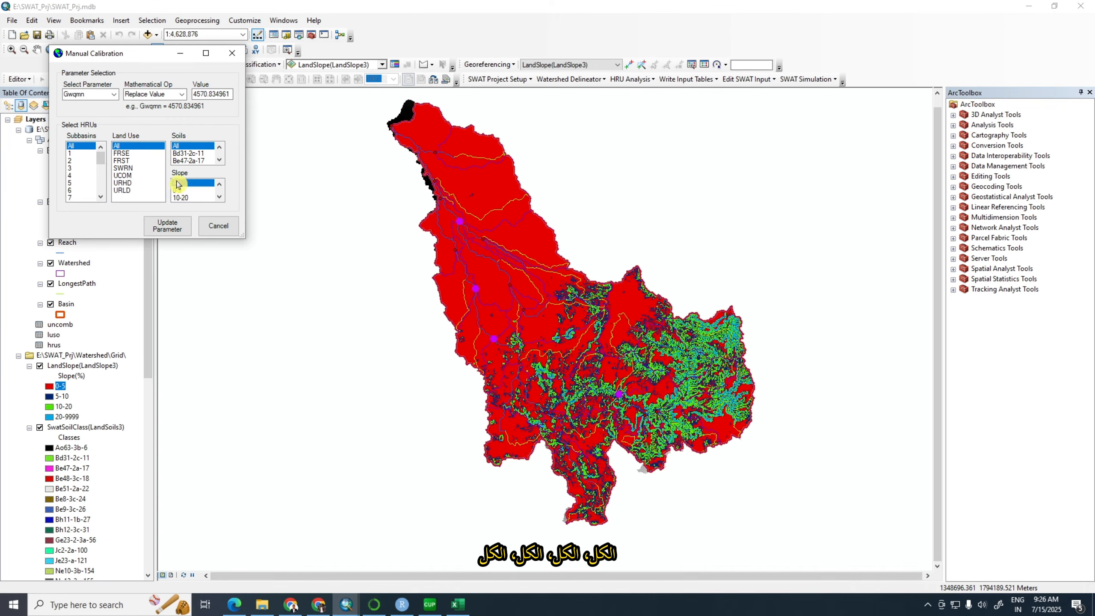
left_click(180, 228)
left_click(181, 174)
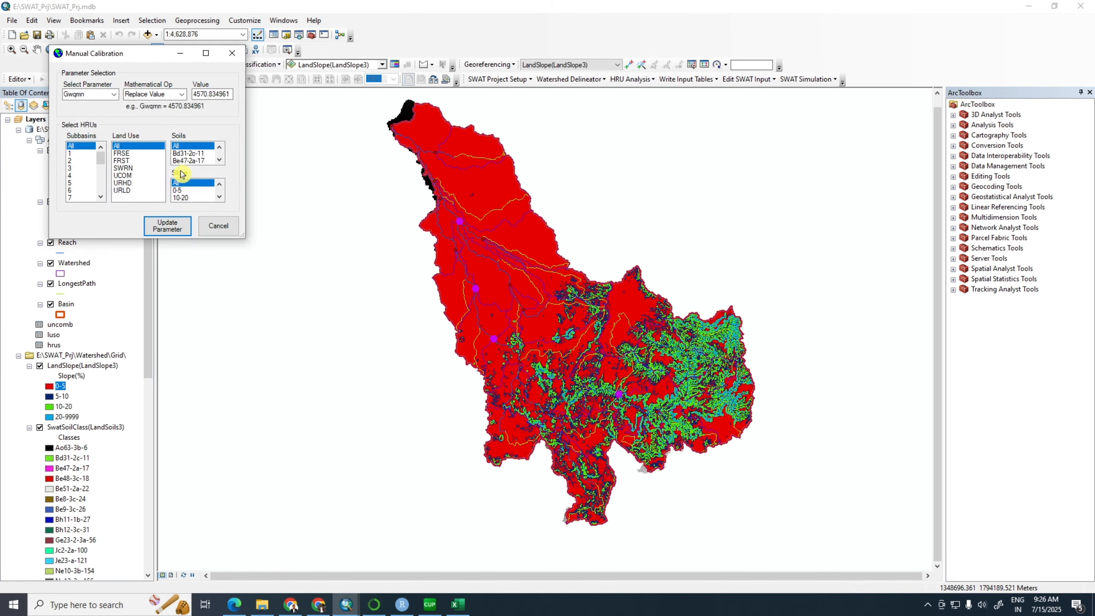
Copy the fitted CANMX value 11.188856 from SWAT-CUP's best parameters and paste it into cell X4 of the Excel worksheet
left_click(434, 606)
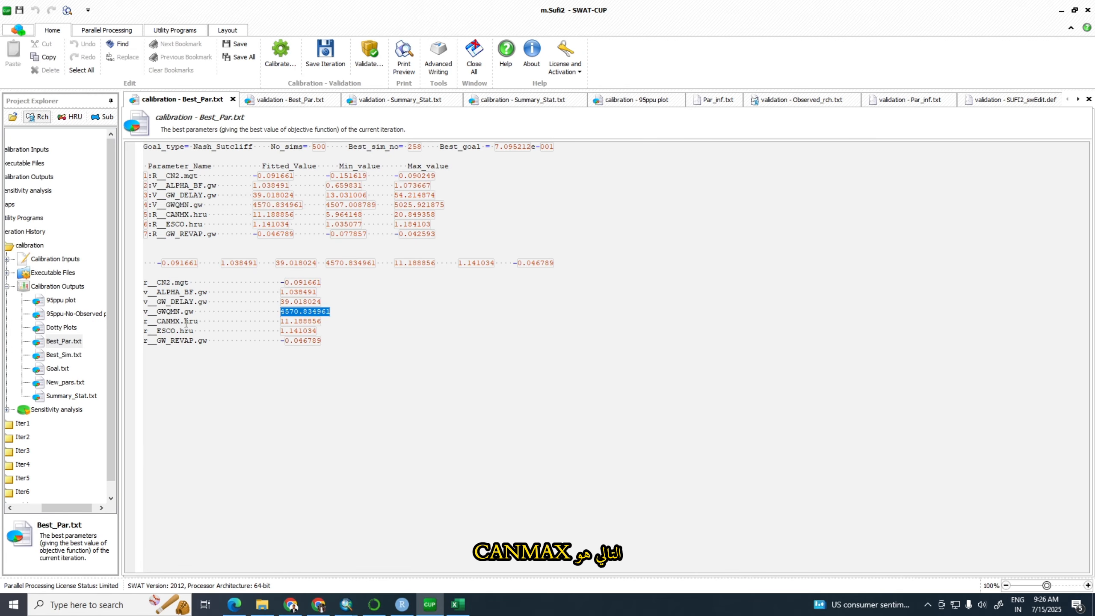
left_click_drag(280, 322, 327, 322)
key("ctrl+c")
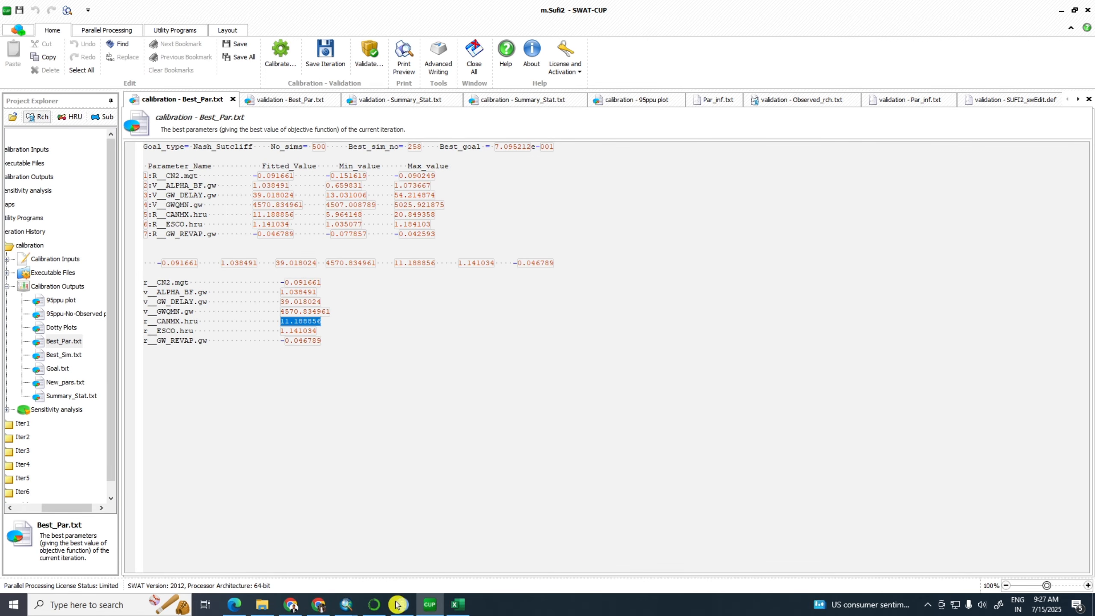
left_click(457, 605)
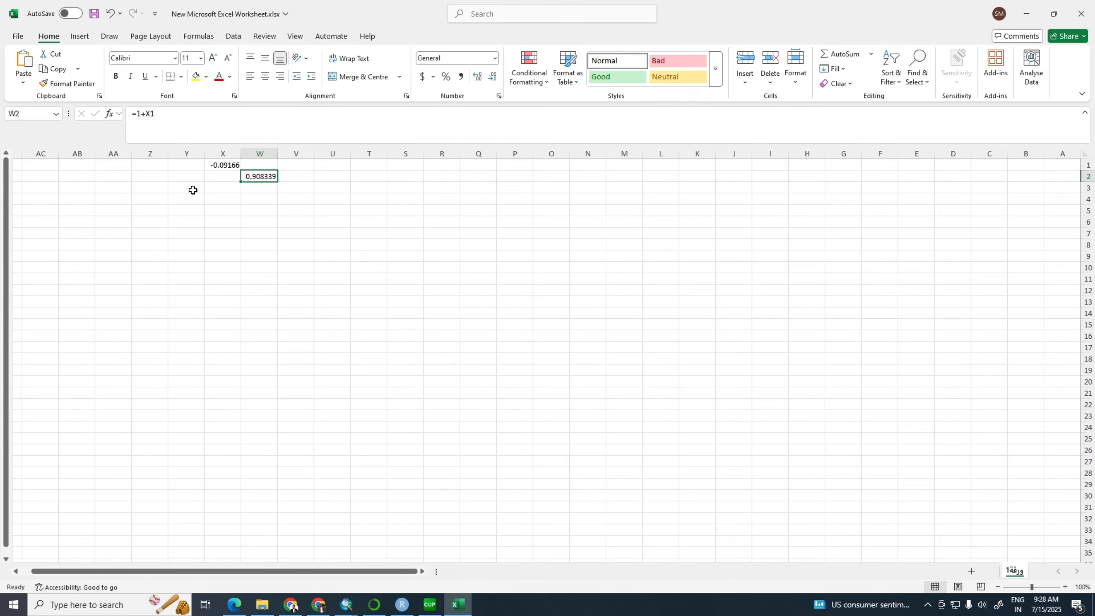
left_click(216, 198)
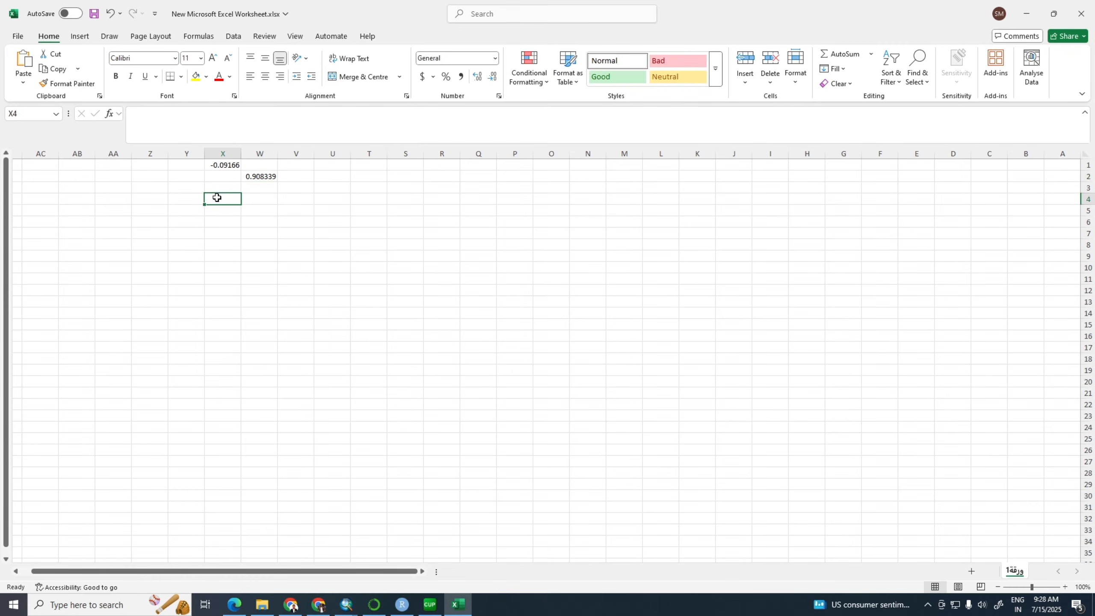
key("ctrl+v")
Calculate the Canmx multiplier in cell W5 with the formula =1+X4 and copy the result
left_click(260, 210)
type("=1")
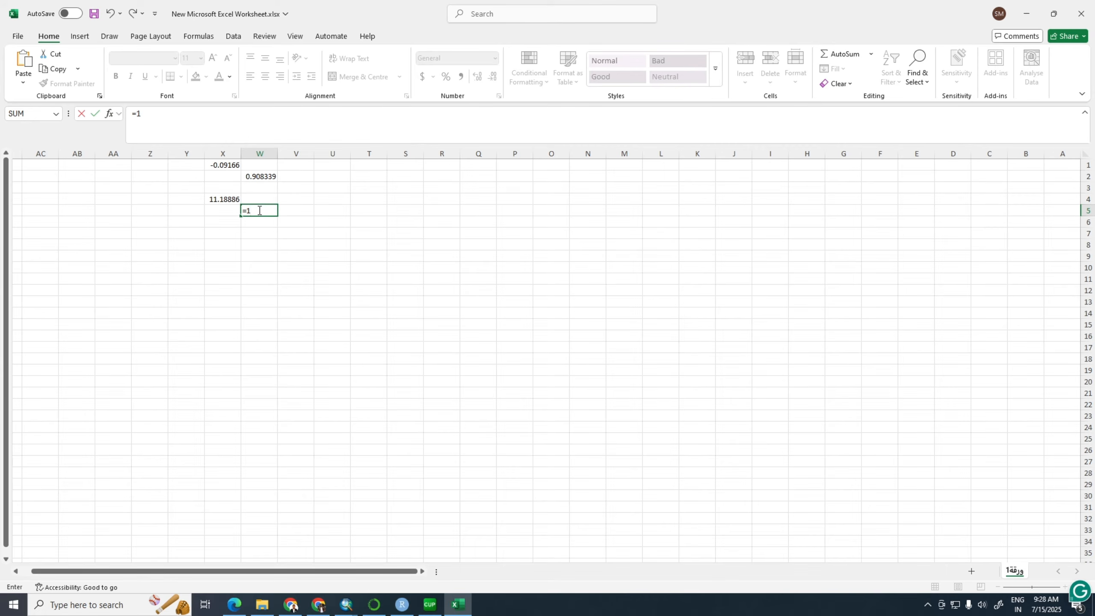
left_click(221, 199)
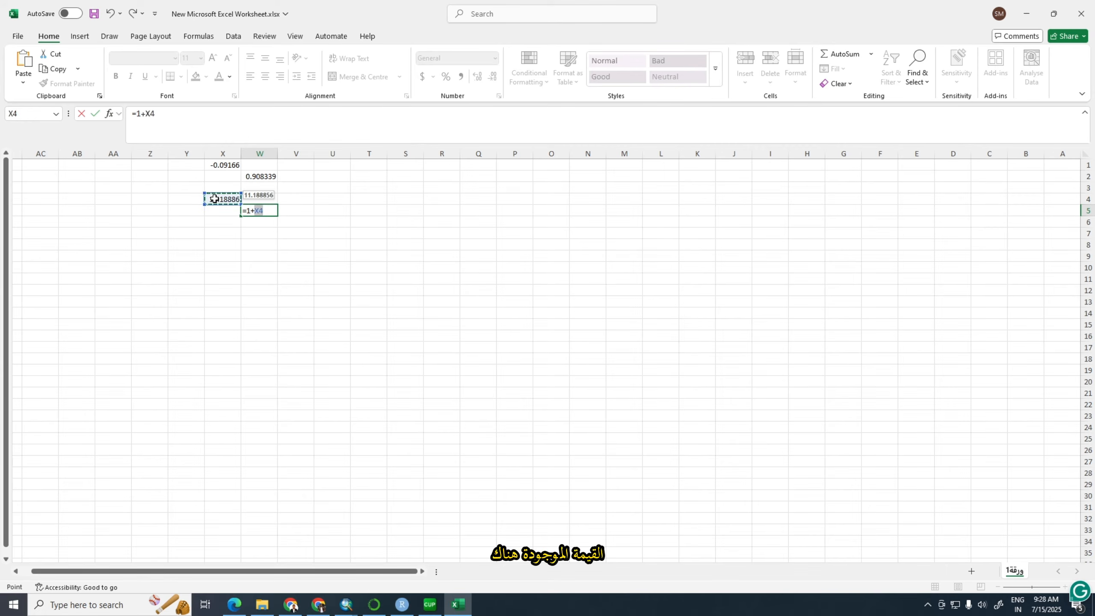
key("Return")
left_click(268, 210)
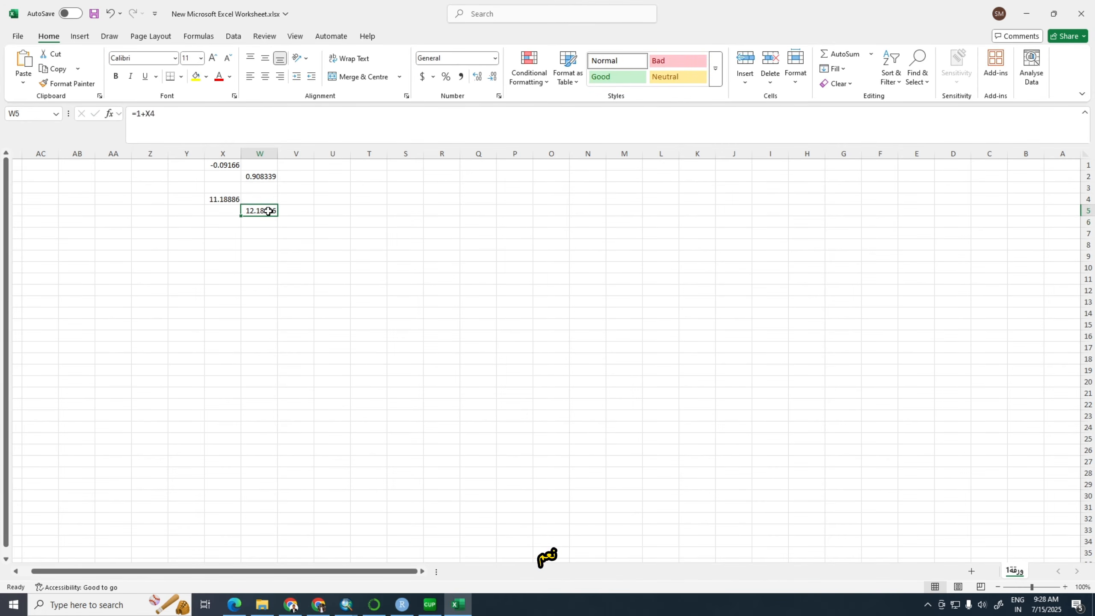
key("ctrl+c")
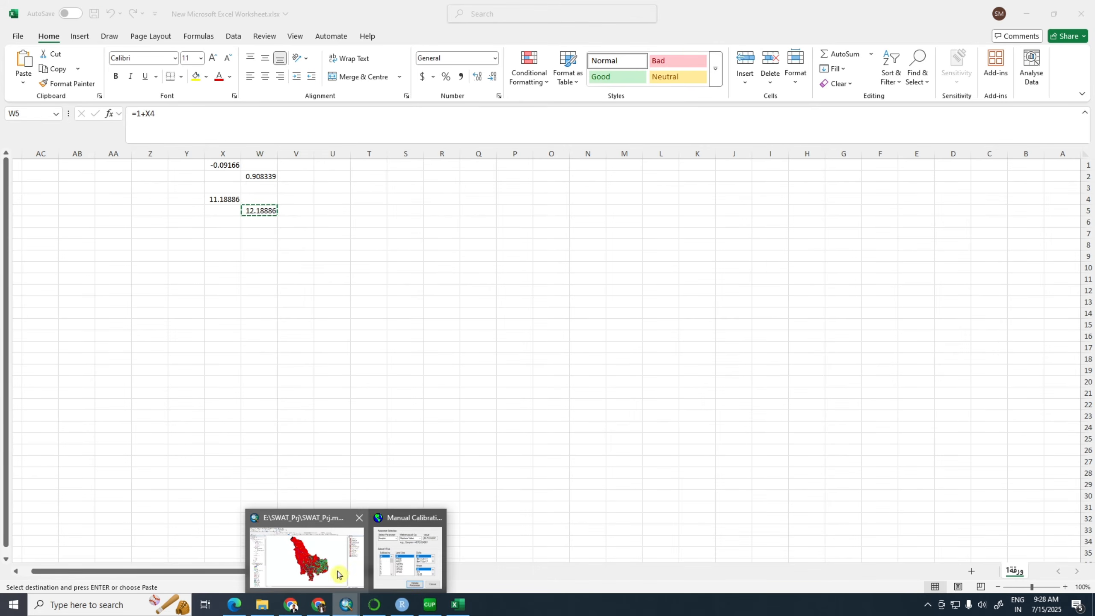
Switch to ArcSWAT's Manual Calibration and set Canmx to Multiply By with the copied value 12.188856
left_click(353, 559)
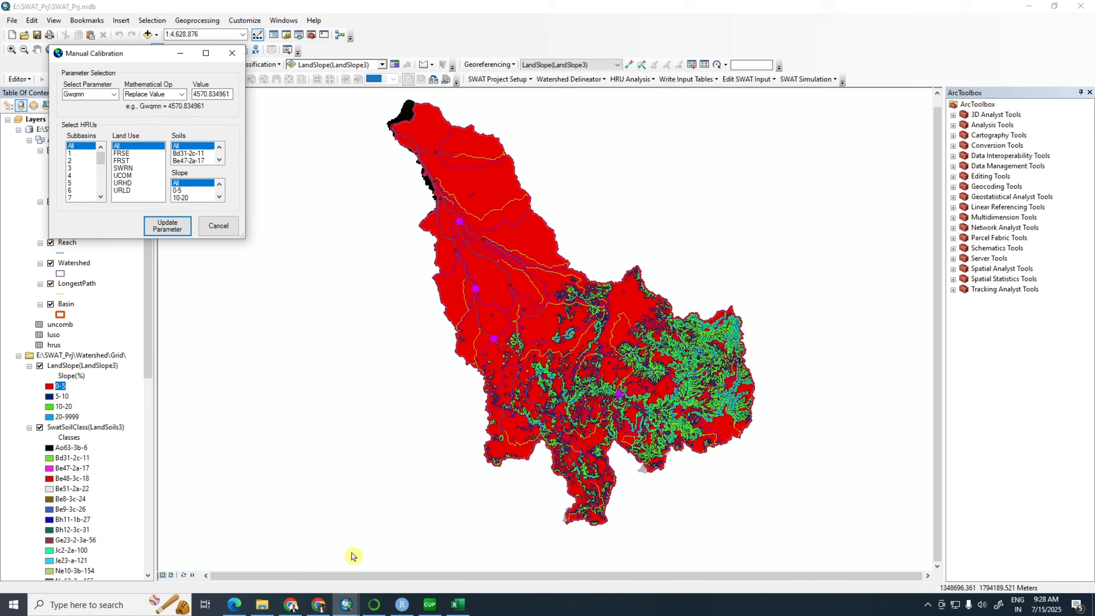
left_click(114, 95)
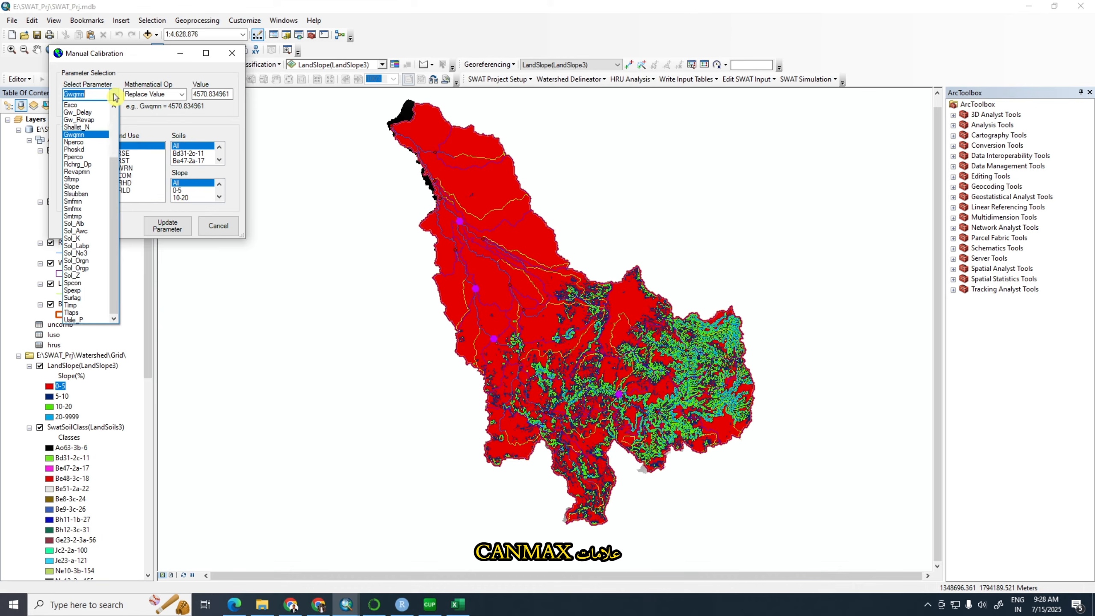
left_click_drag(115, 166, 120, 122)
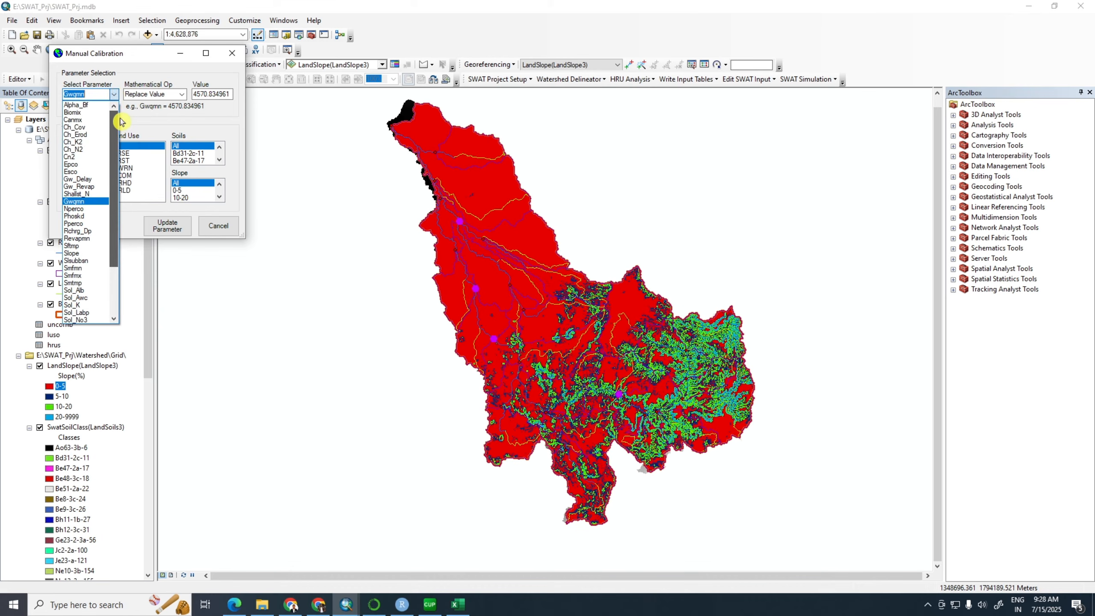
left_click(88, 119)
left_click(182, 94)
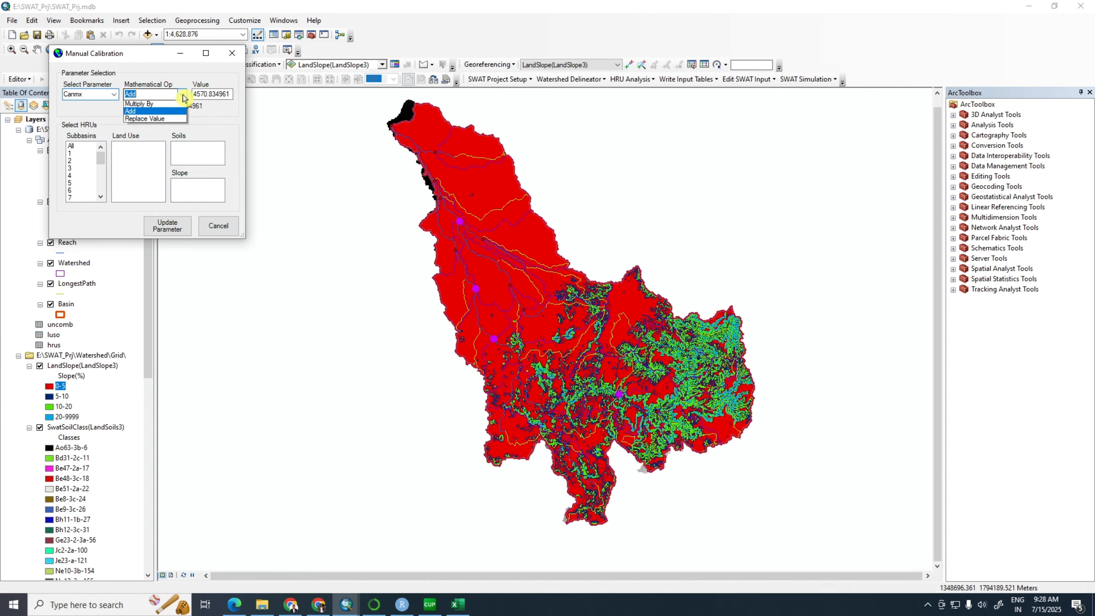
left_click(149, 104)
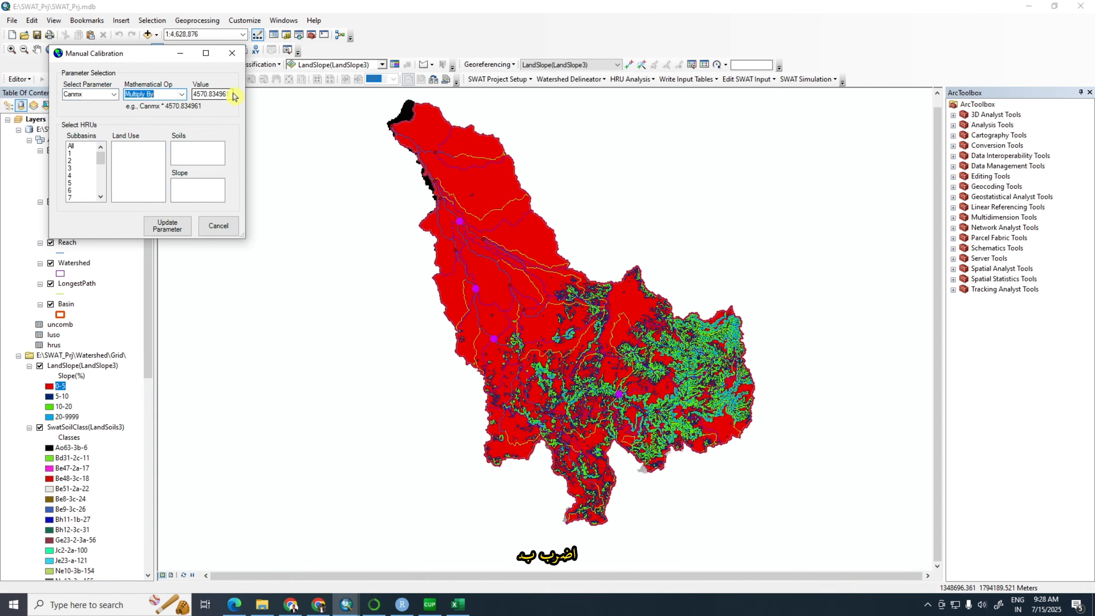
left_click_drag(233, 95, 199, 94)
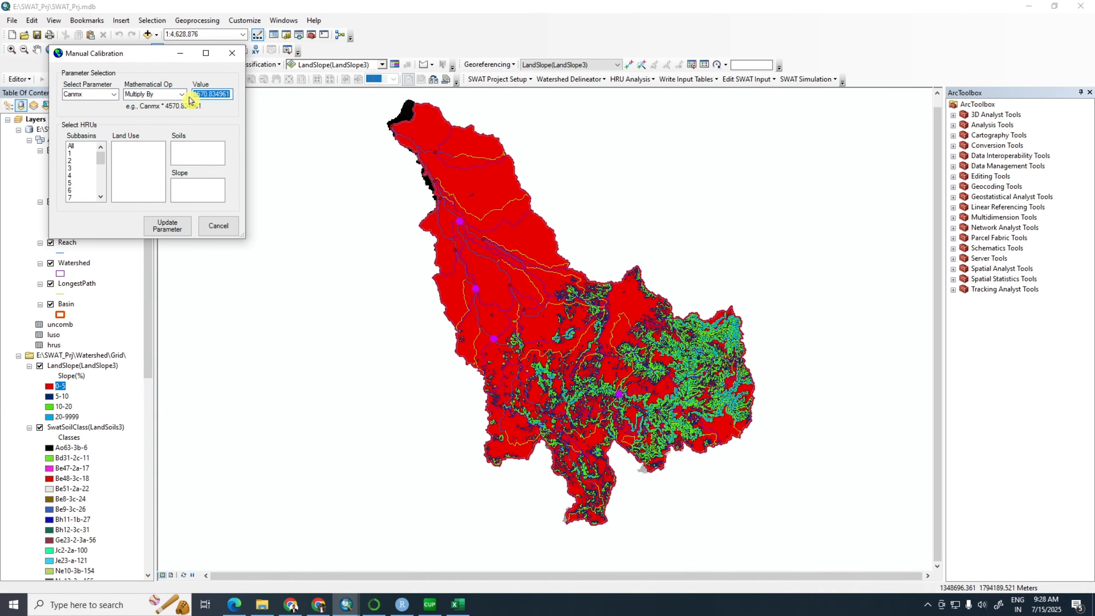
type("12.188856")
Apply the Canmx update to all subbasins, land uses, soils and slopes
left_click(72, 147)
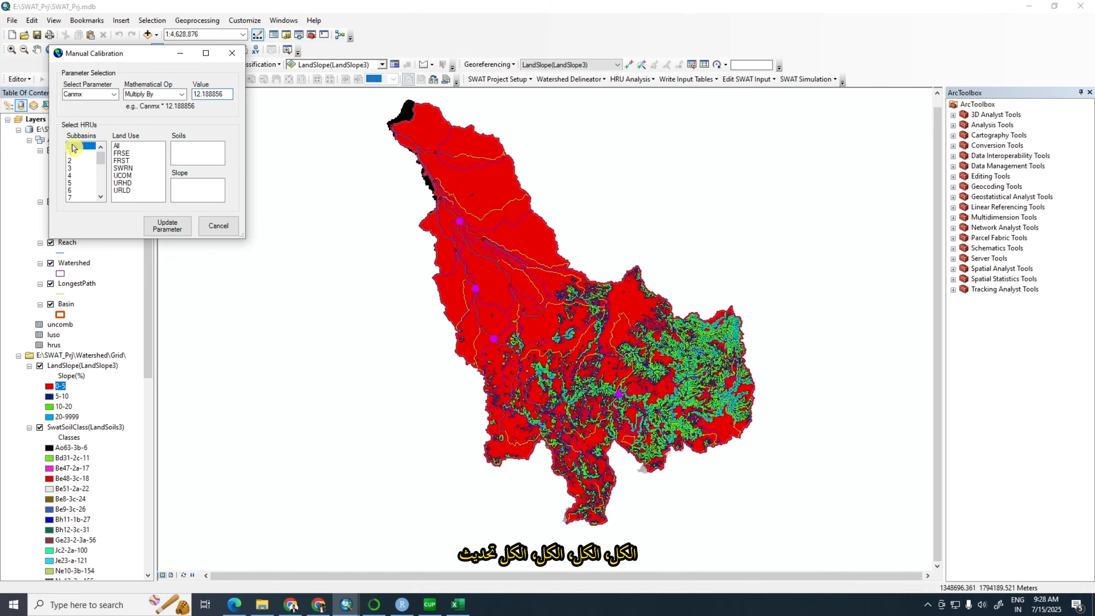
left_click(117, 146)
left_click(179, 146)
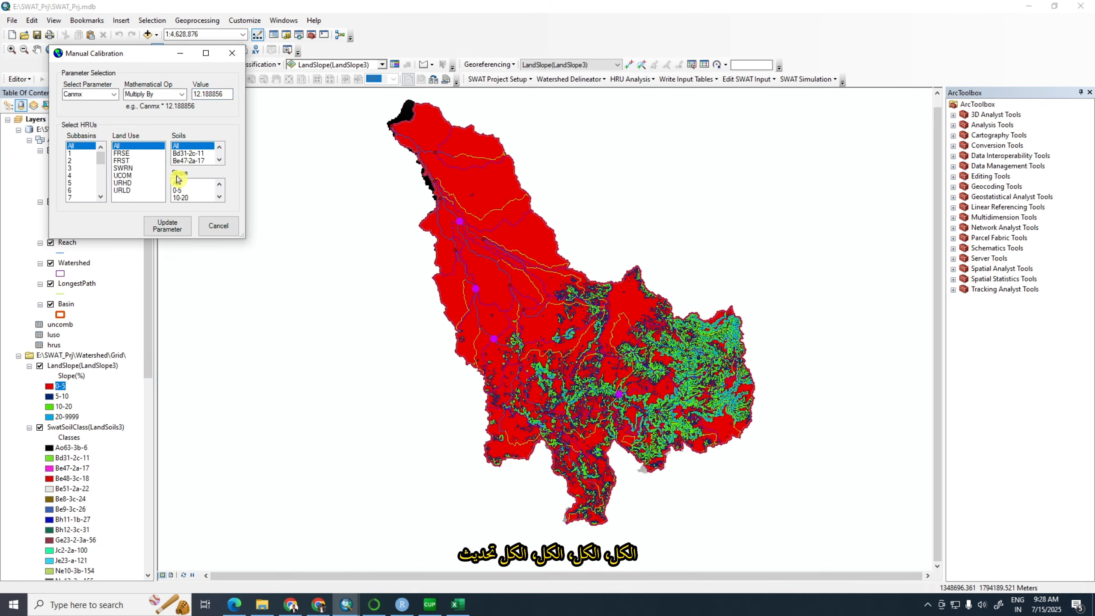
left_click(178, 182)
left_click(177, 230)
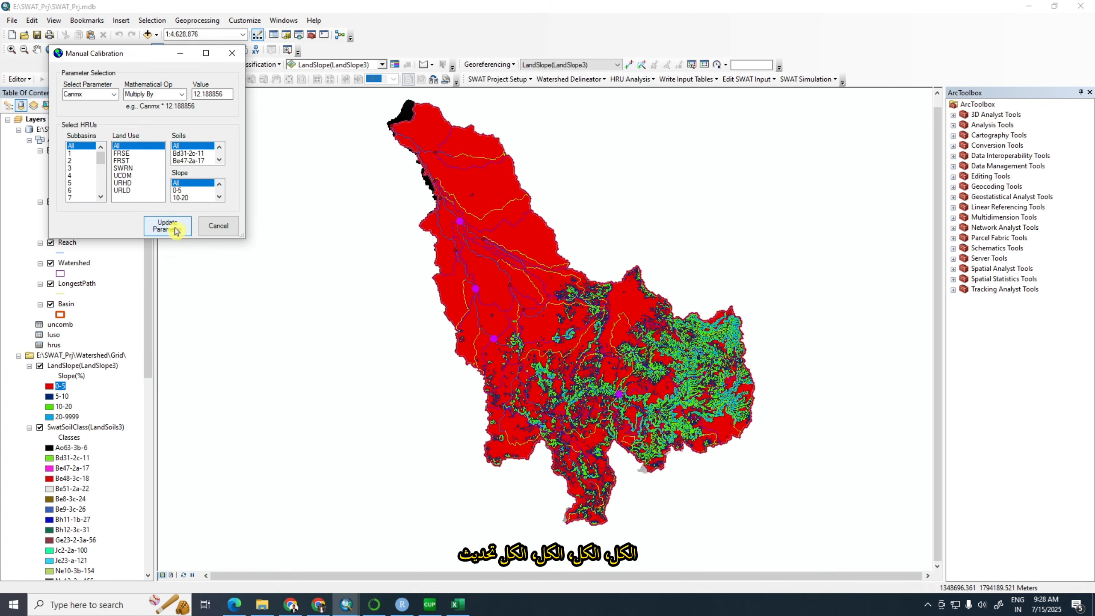
left_click(193, 175)
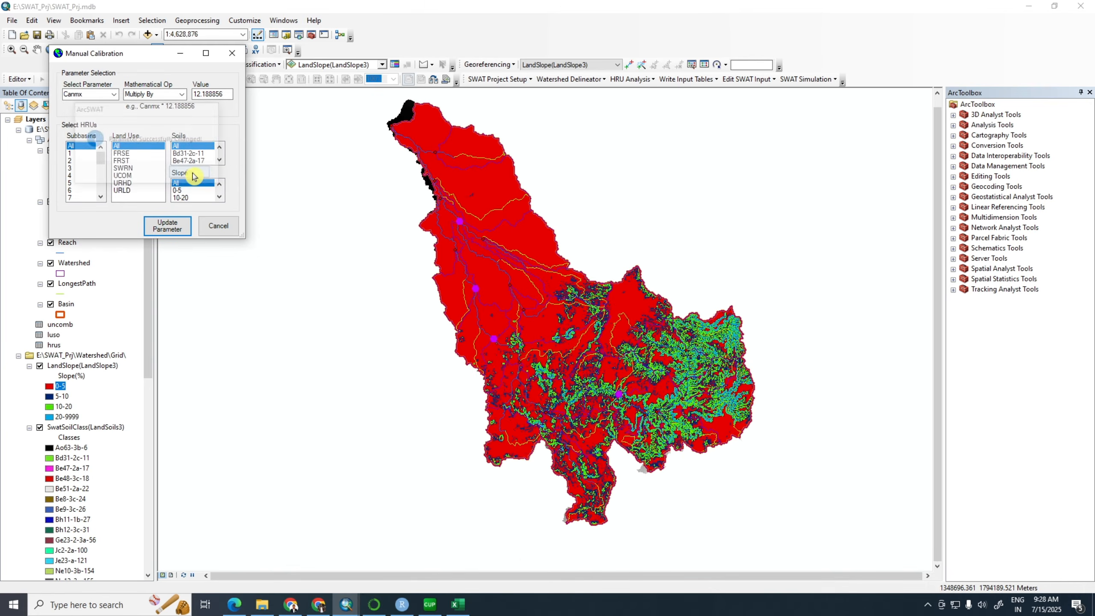
Copy the fitted ESCO value 1.141034 from SWAT-CUP into cell X4 in Excel, and copy the recalculated multiplier from W5
left_click(430, 604)
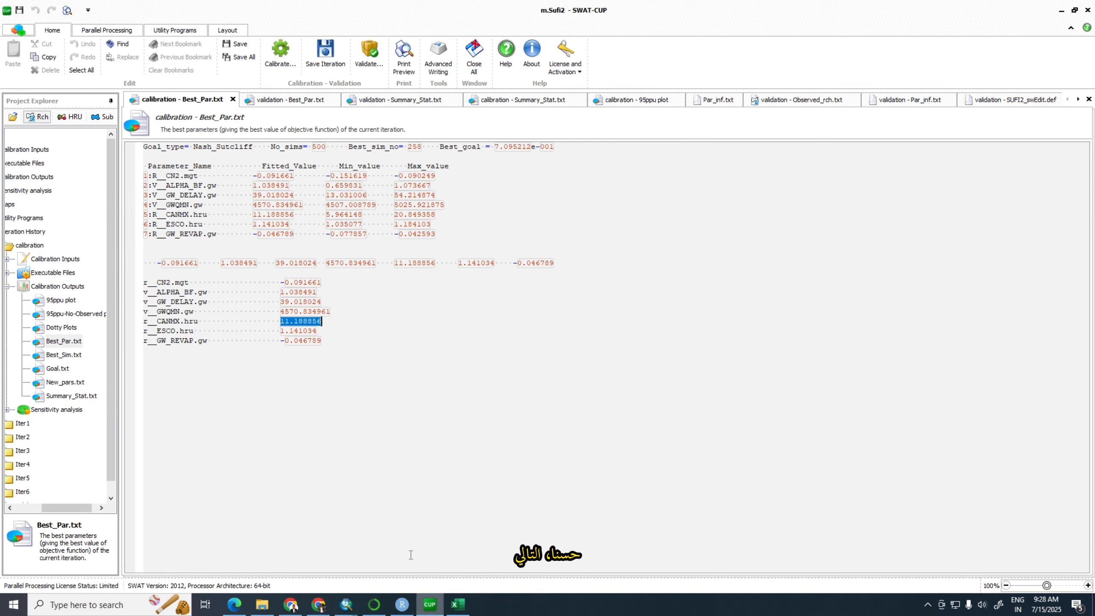
left_click_drag(319, 331, 286, 331)
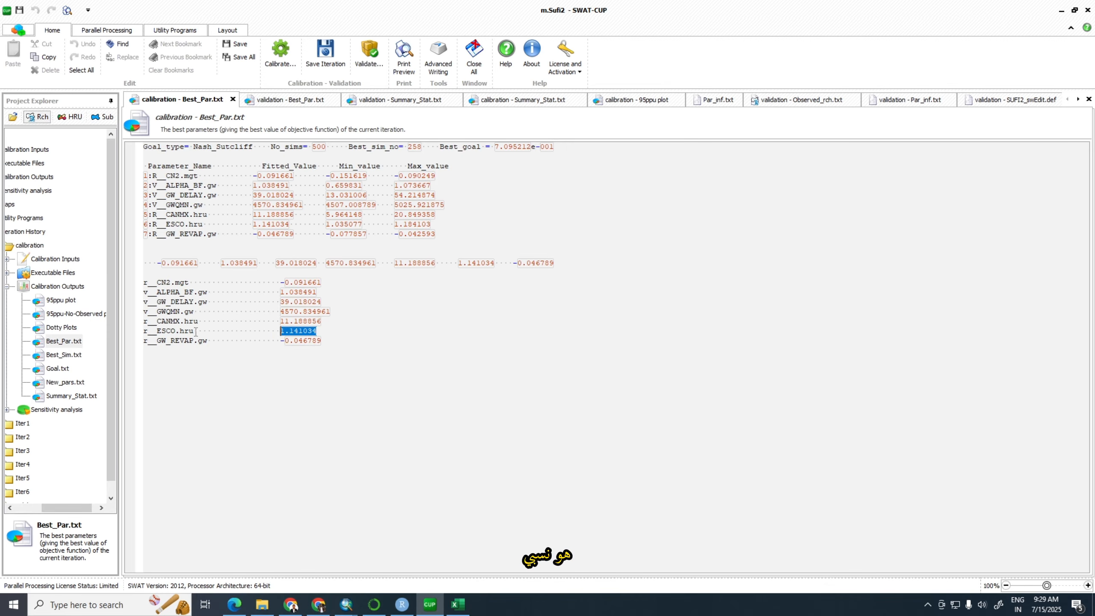
left_click(457, 604)
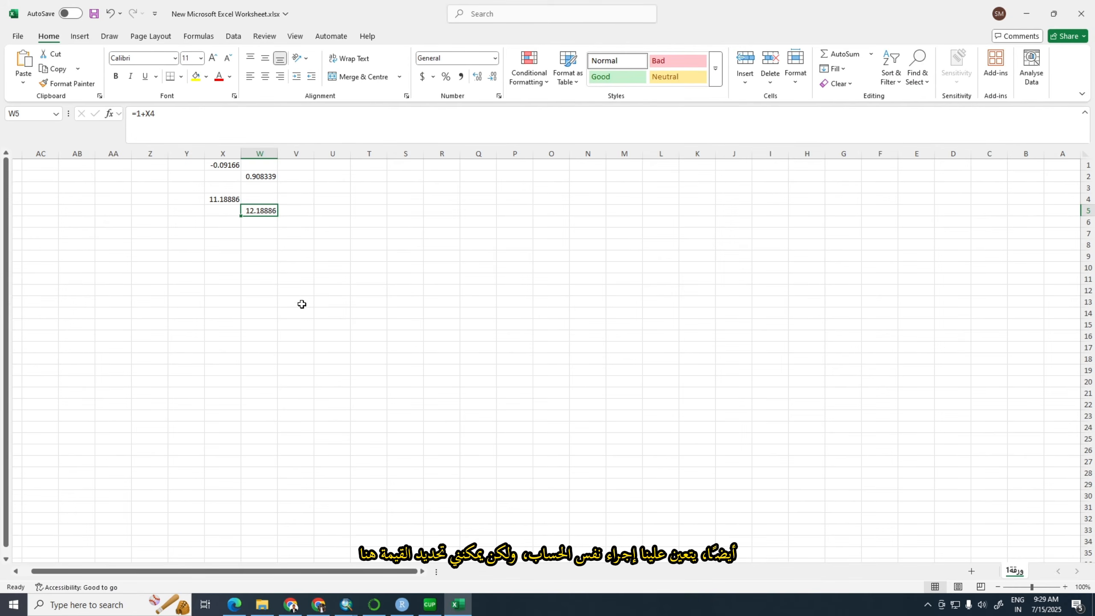
left_click(213, 201)
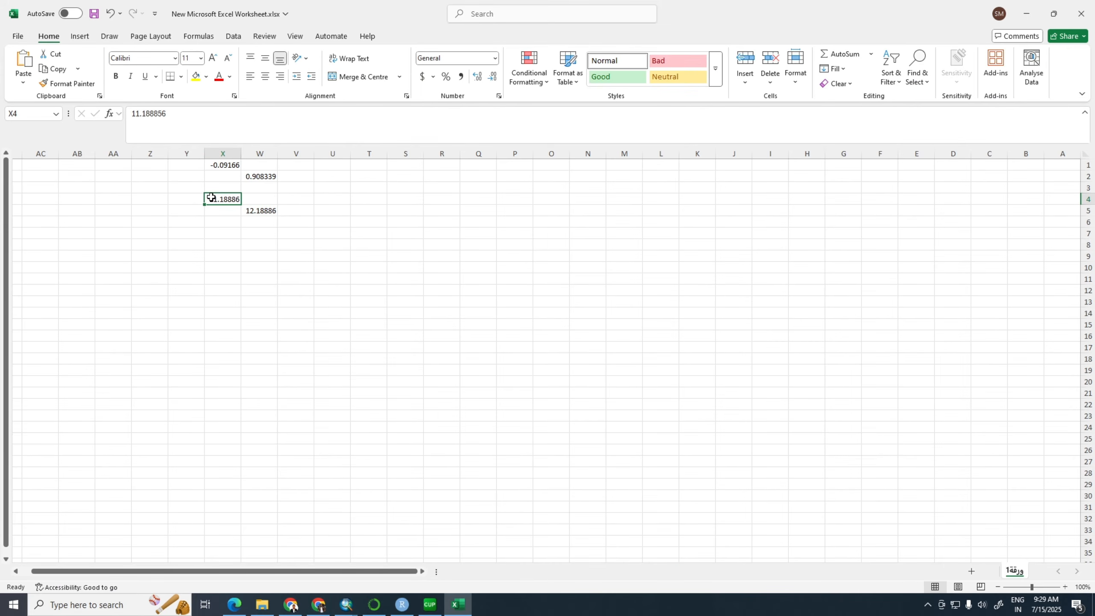
type("1.141034")
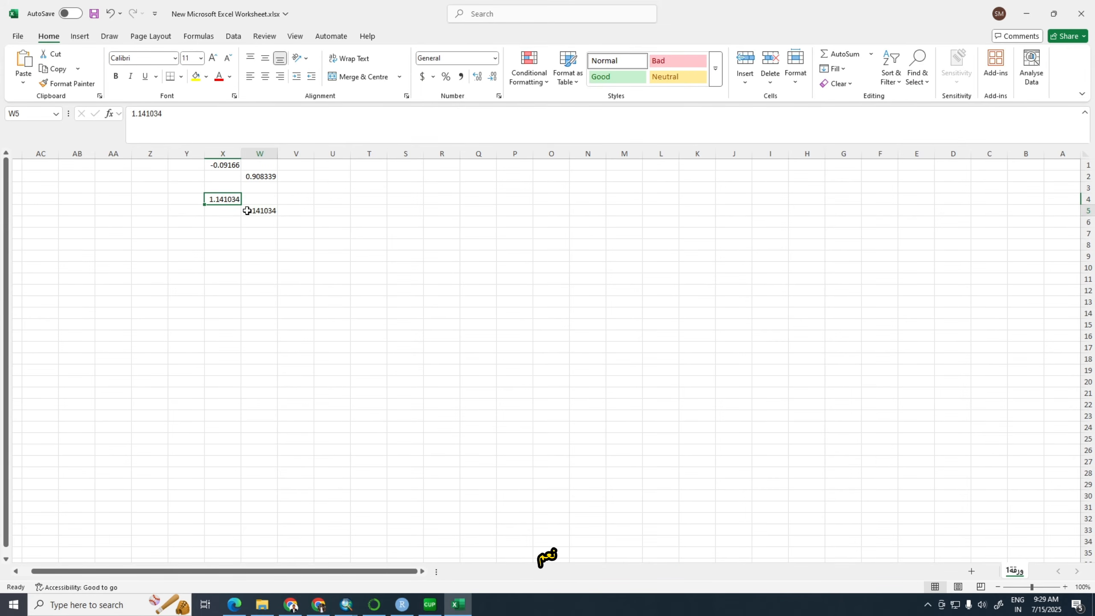
left_click(245, 210)
left_click(294, 214)
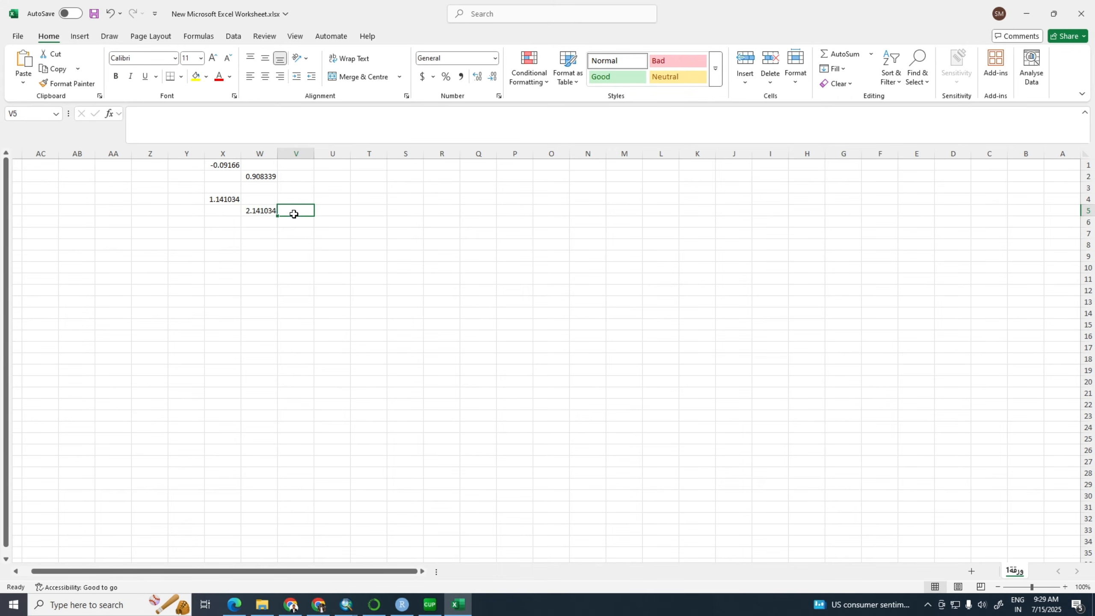
left_click(254, 210)
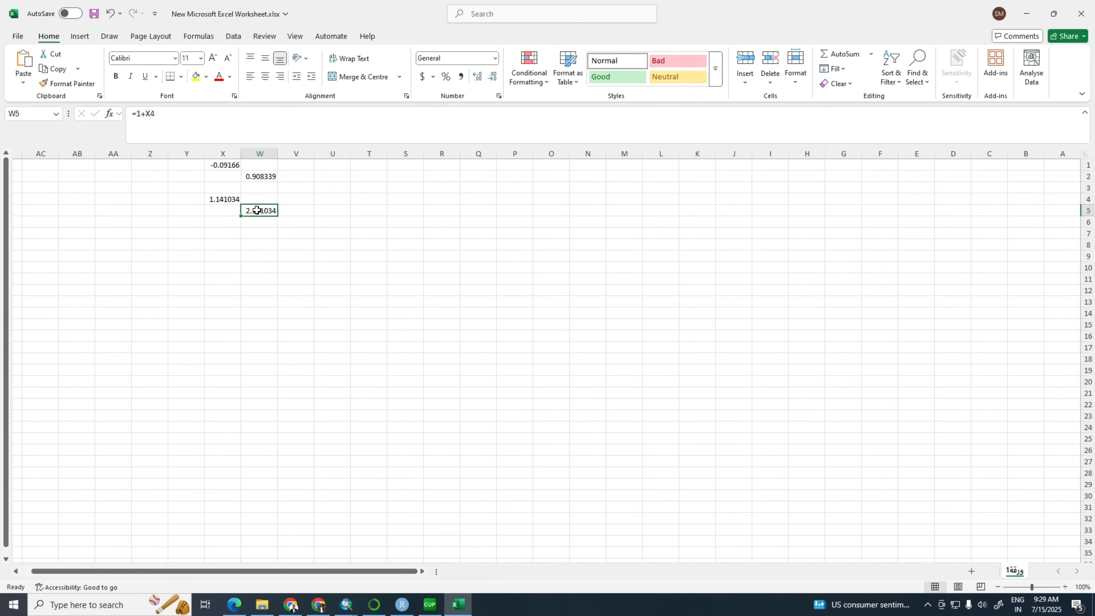
key("ctrl+c")
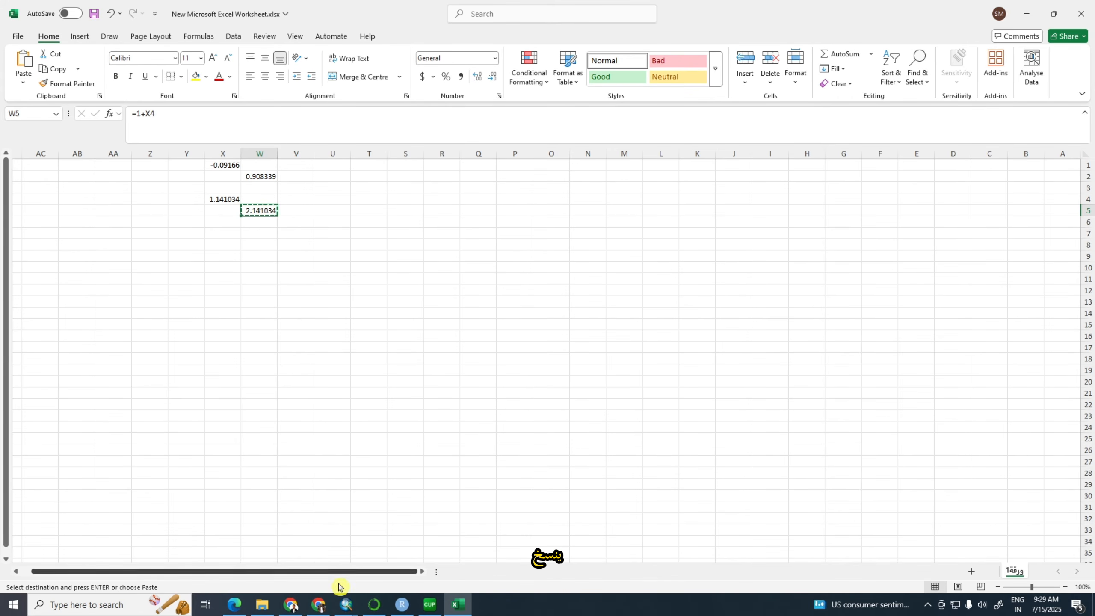
Switch to ArcSWAT's Manual Calibration and set Esco to Multiply By with the value 2.141034
mouse_move(346, 608)
left_click(319, 557)
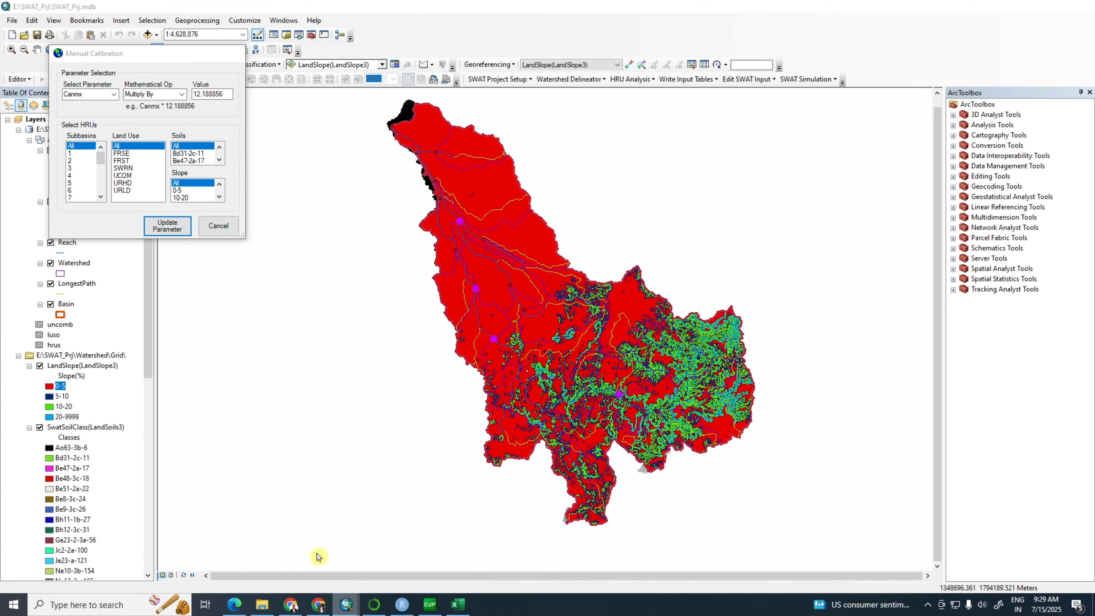
left_click(115, 95)
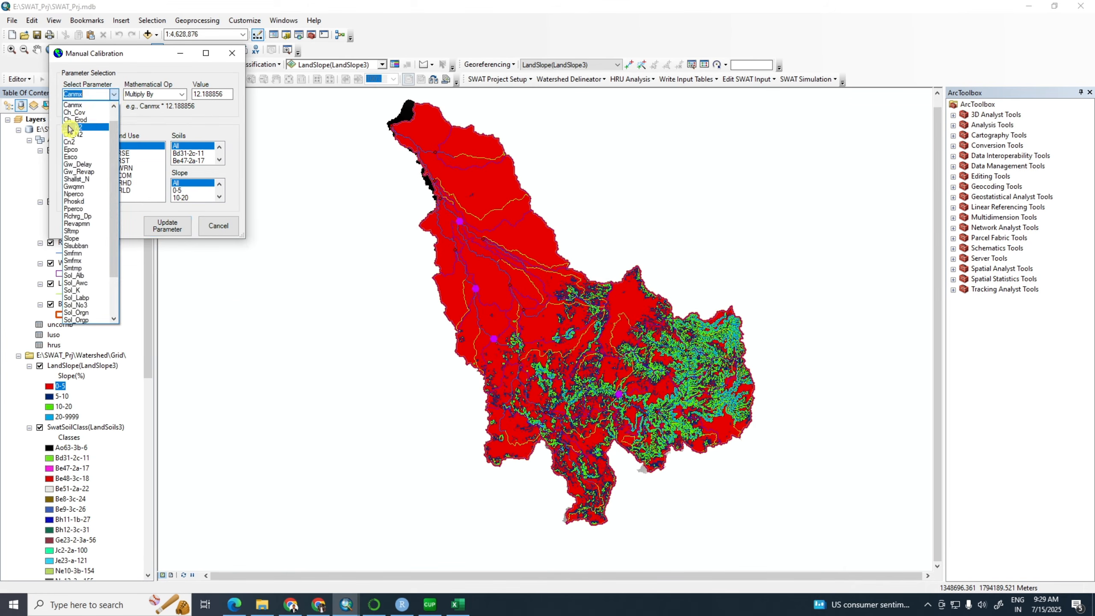
left_click(71, 158)
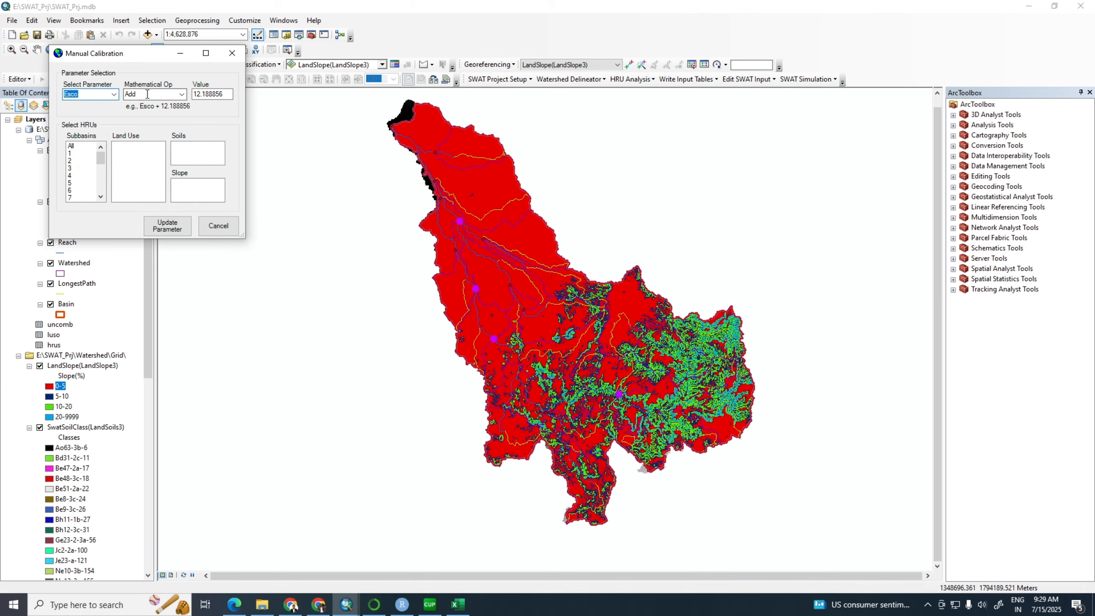
left_click(182, 95)
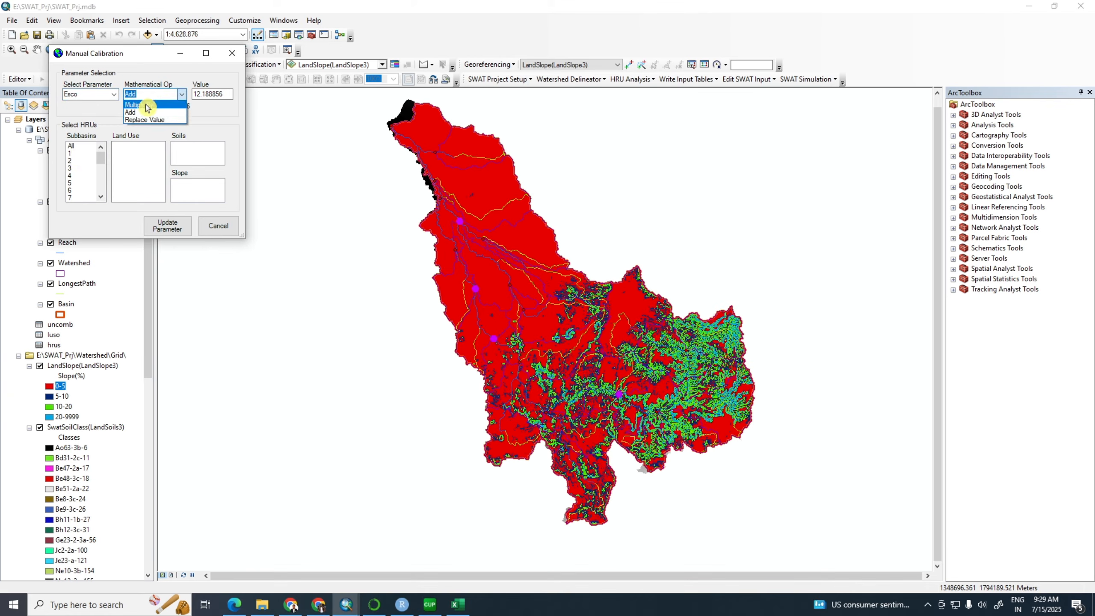
left_click(147, 106)
left_click_drag(195, 94, 224, 93)
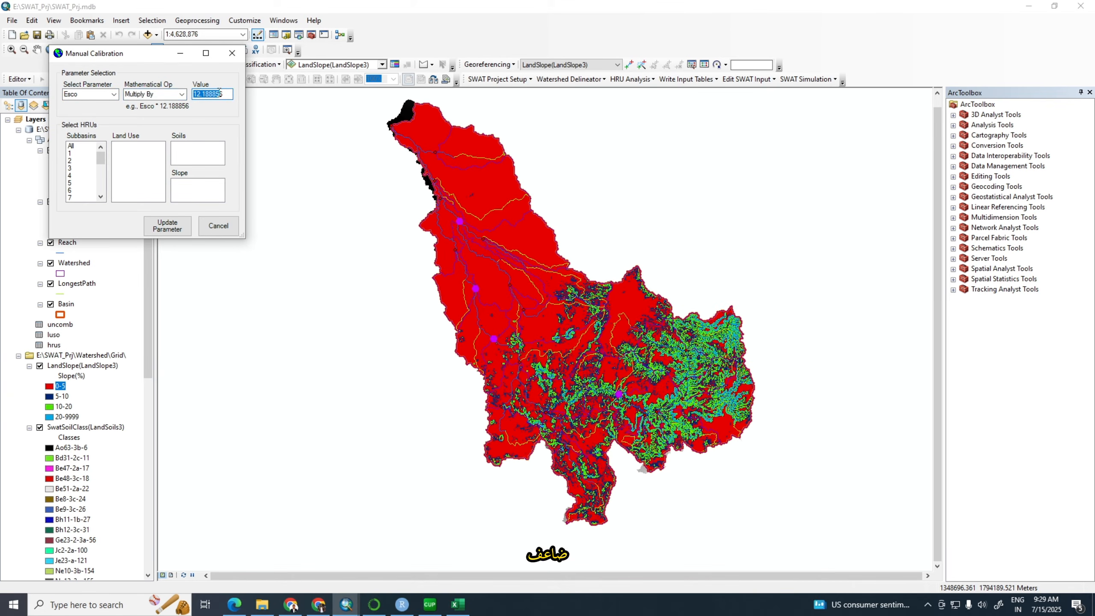
type("2.141034")
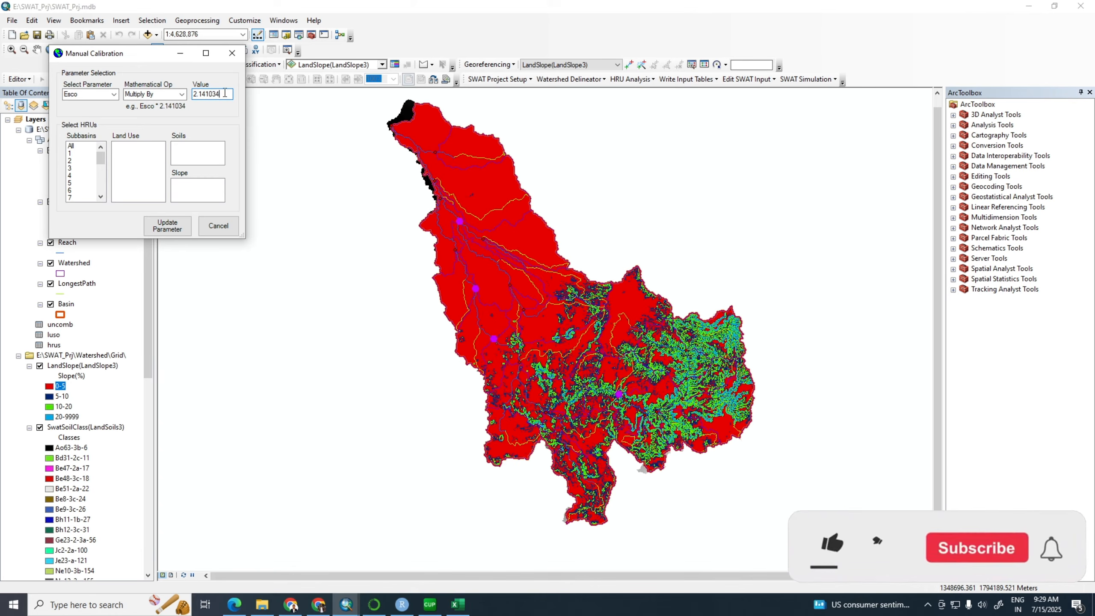
Apply the Esco update to all subbasins, land uses, soils and slopes
left_click(74, 146)
left_click(122, 147)
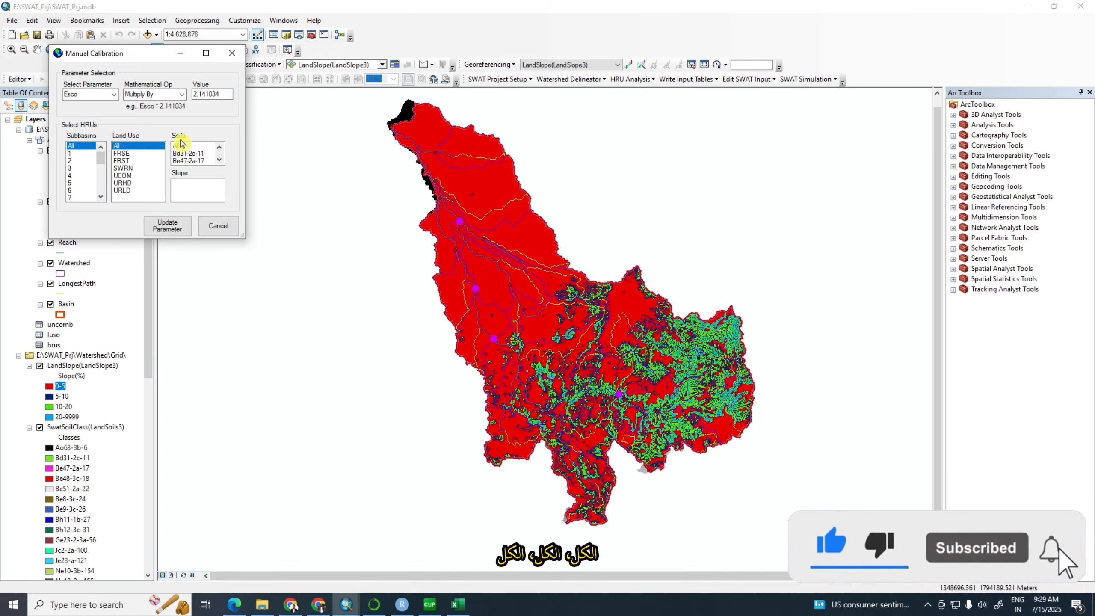
left_click(177, 146)
left_click(176, 183)
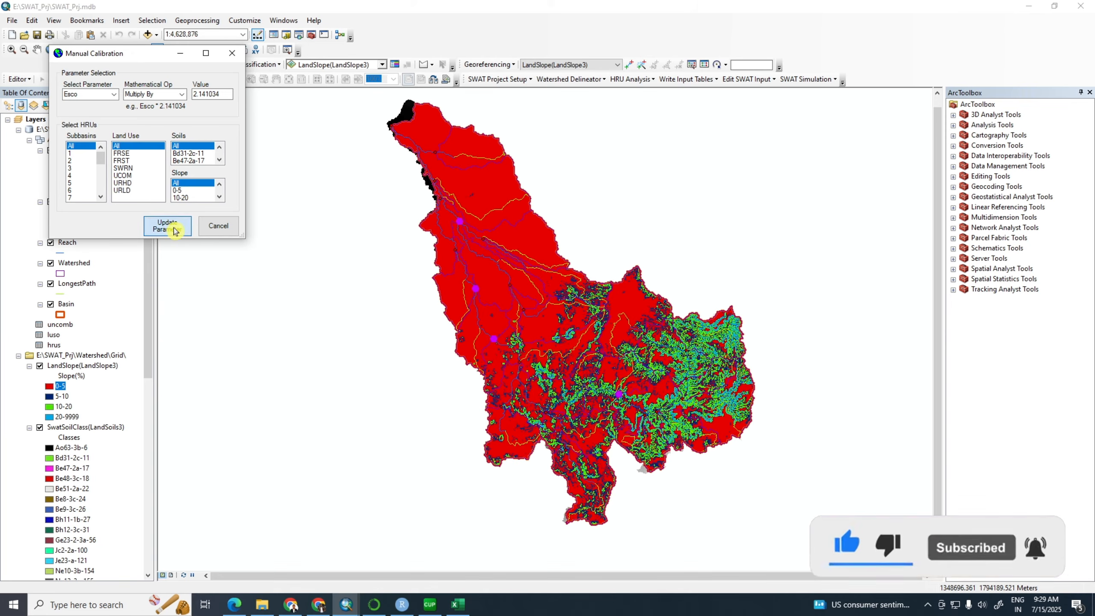
left_click(170, 224)
left_click(195, 175)
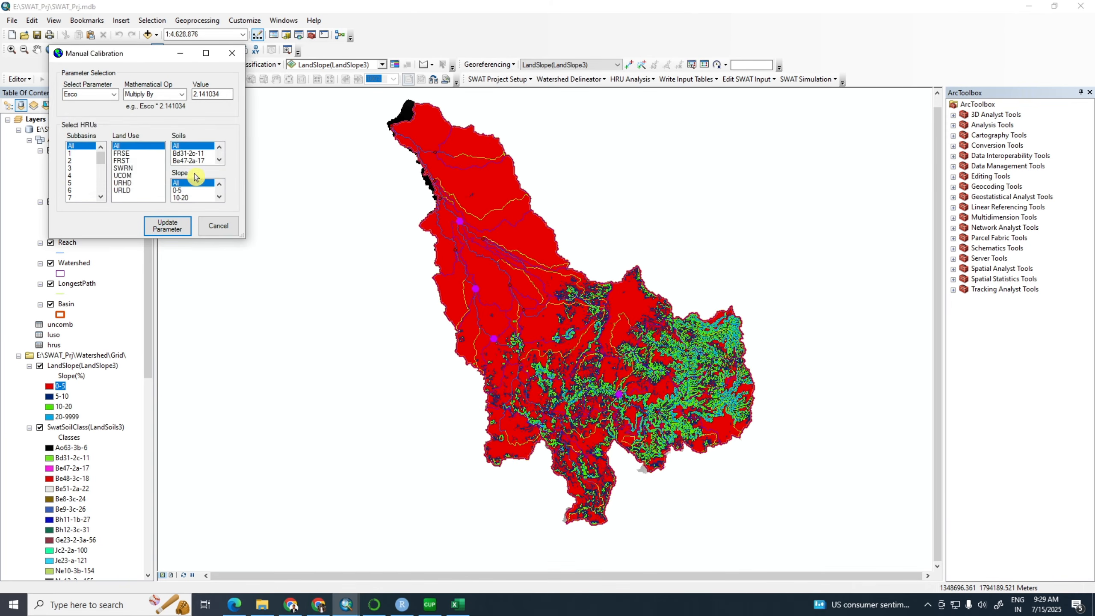
Copy the fitted GW_REVAP value -0.046789 from SWAT-CUP into cell X4 in Excel, and copy the recalculated multiplier from W5
left_click(429, 609)
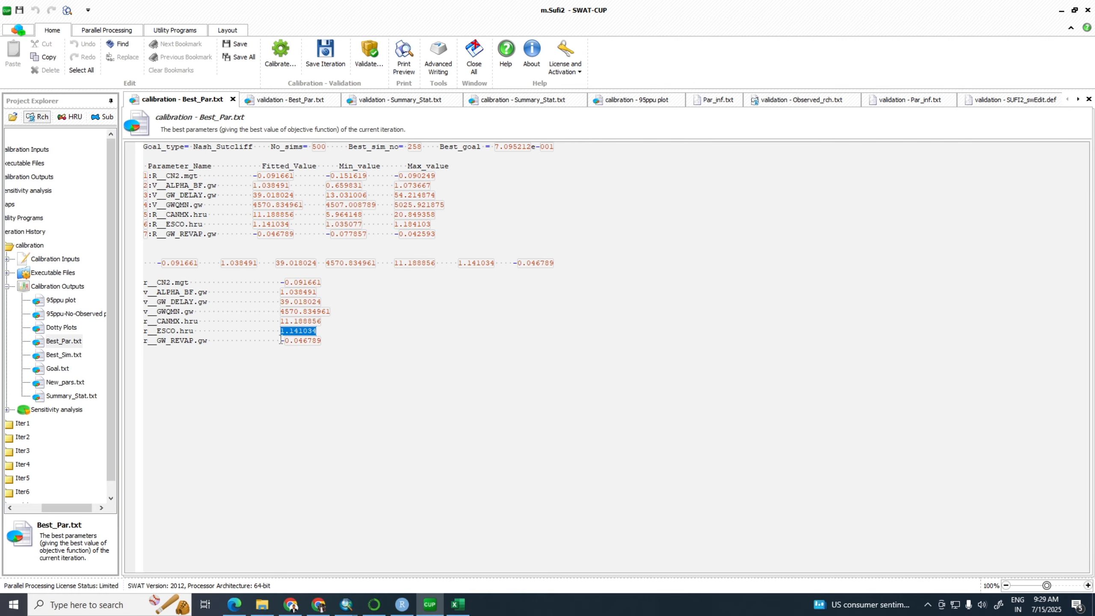
left_click_drag(281, 341, 322, 347)
key("ctrl+c")
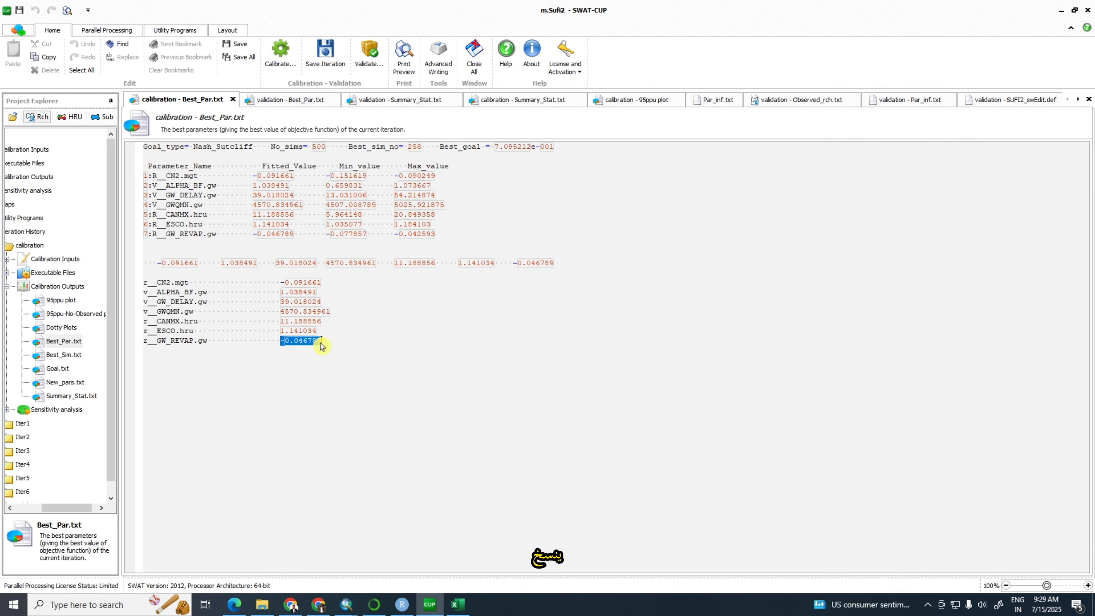
left_click(458, 604)
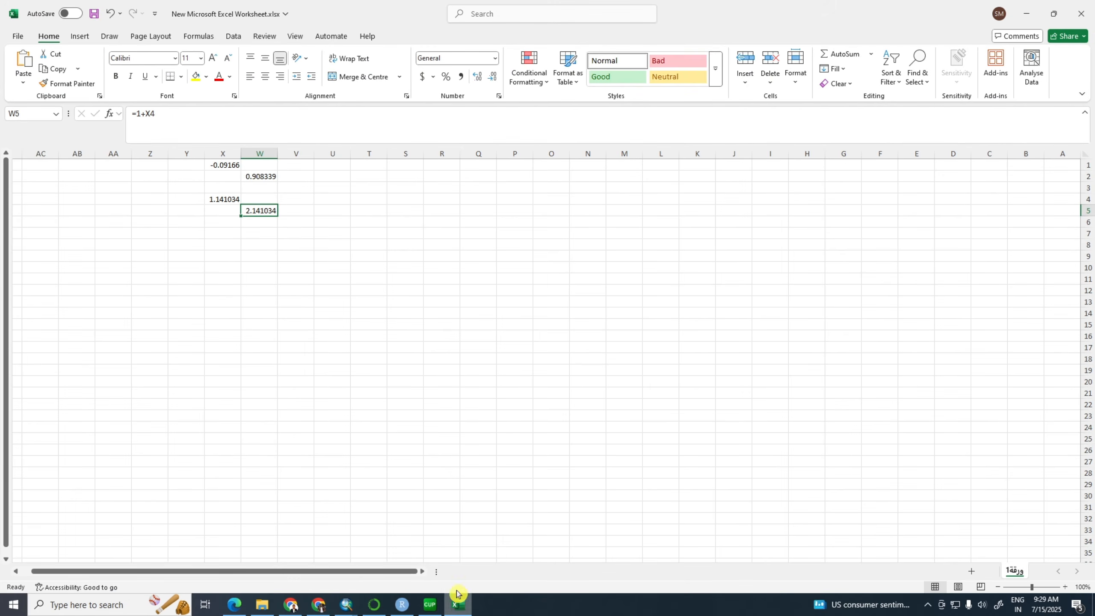
left_click(220, 199)
key("ctrl+v")
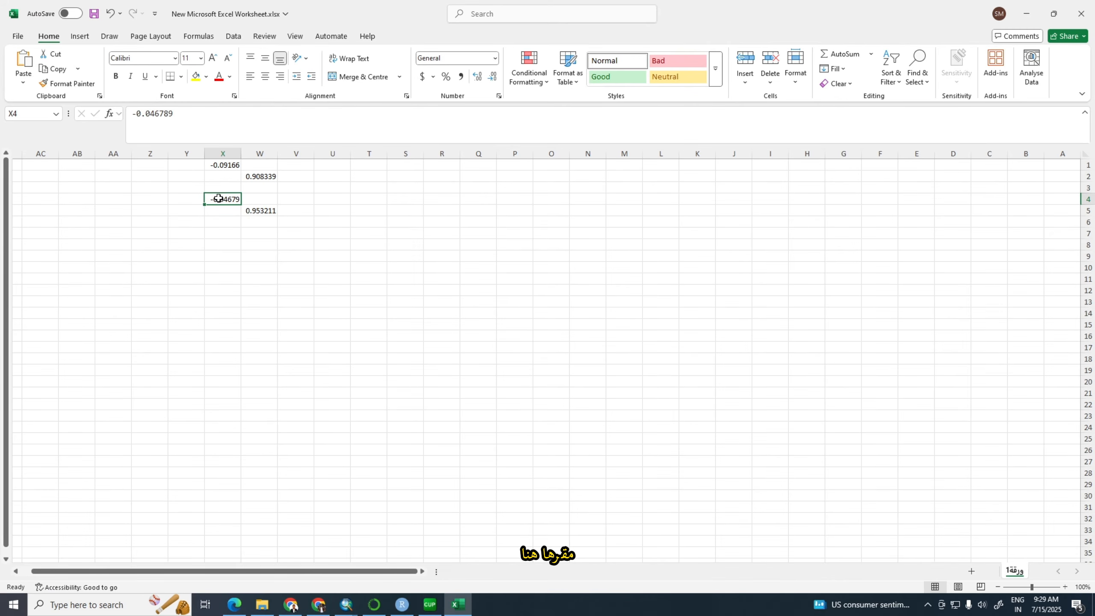
left_click(251, 210)
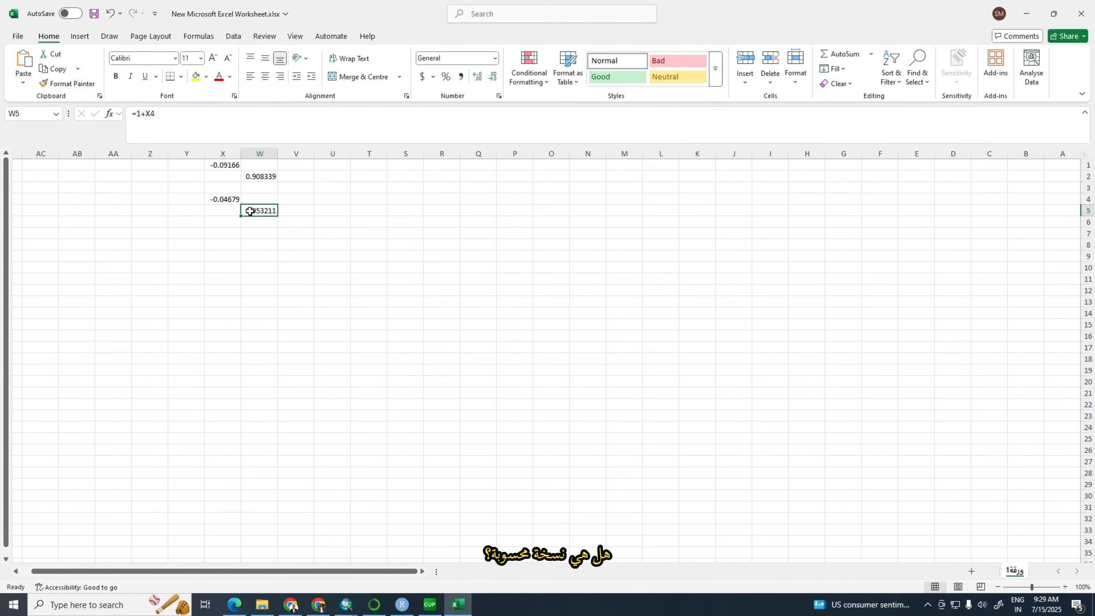
key("ctrl+c")
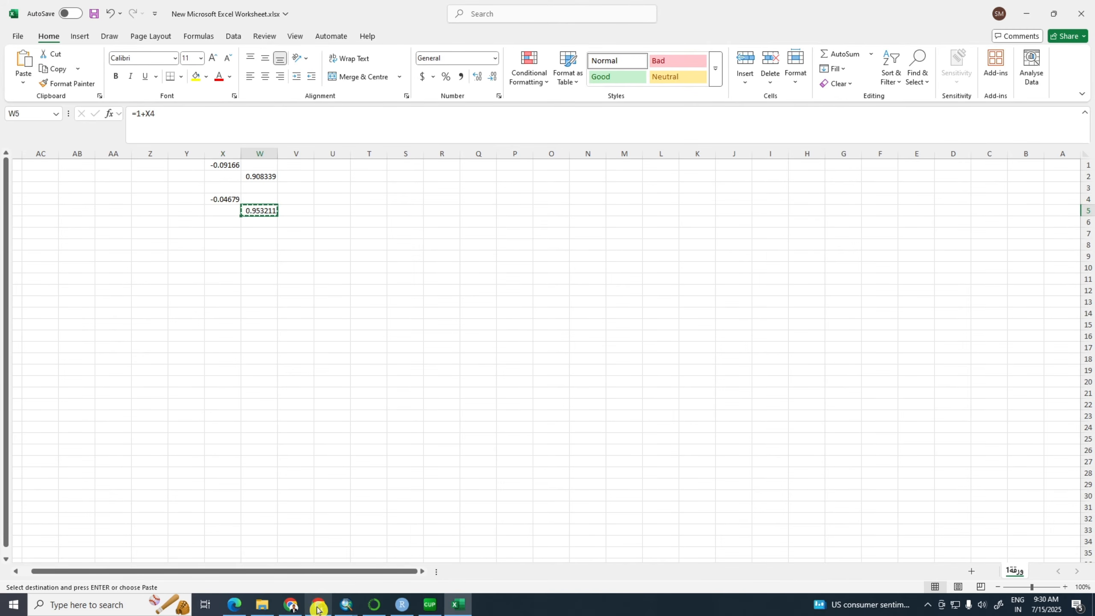
Switch to ArcSWAT's Manual Calibration and set Gw_Revap to Multiply By with the value 0.953211
left_click(345, 606)
left_click(340, 552)
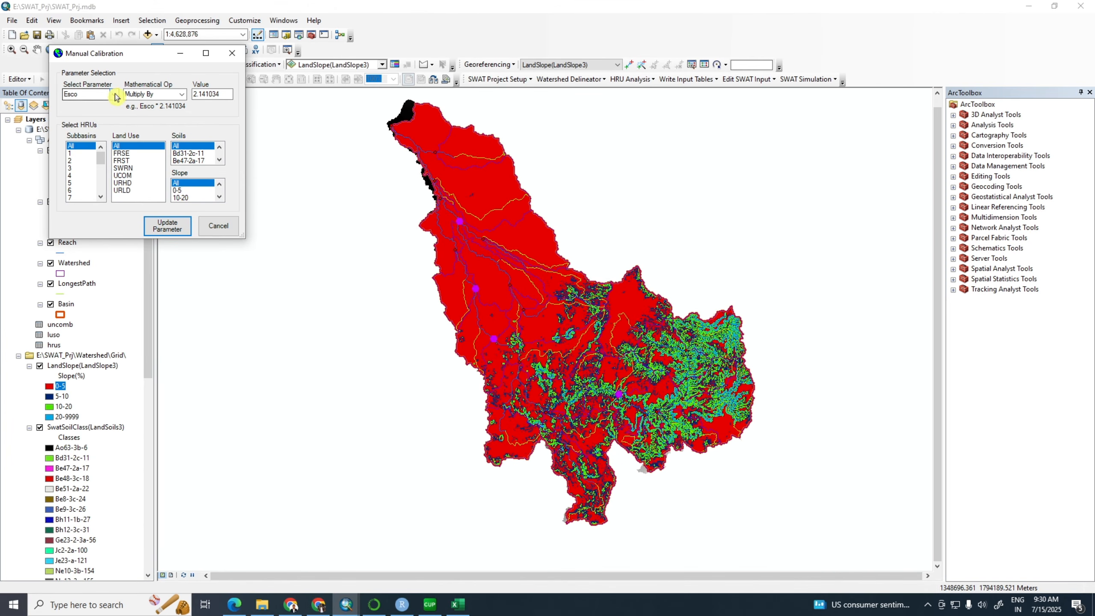
left_click(116, 95)
left_click(96, 123)
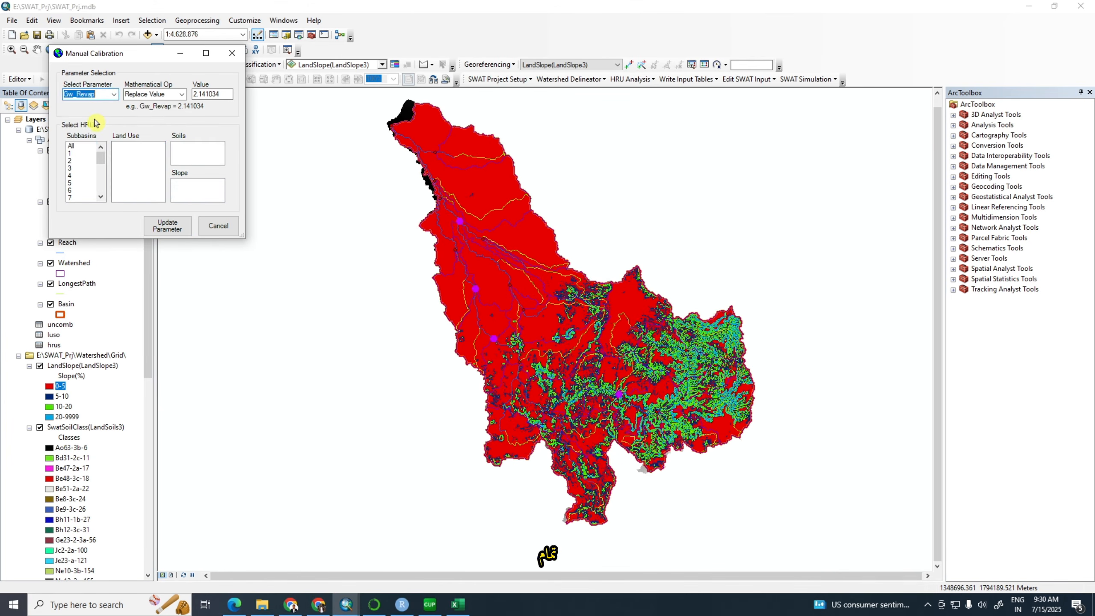
left_click(182, 95)
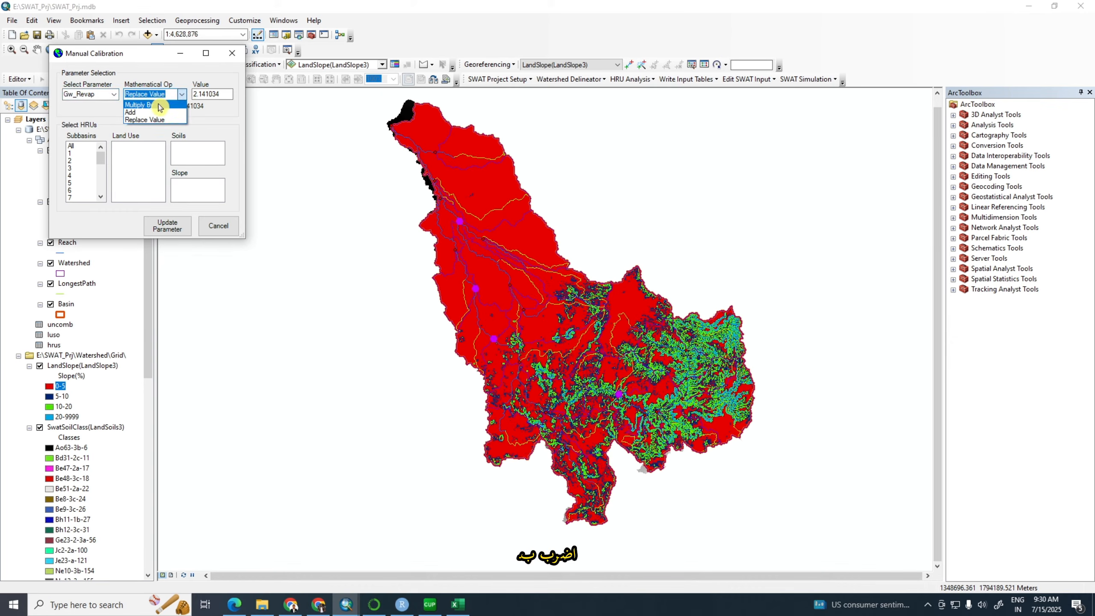
left_click(158, 105)
left_click_drag(228, 94, 193, 94)
type("0.953211")
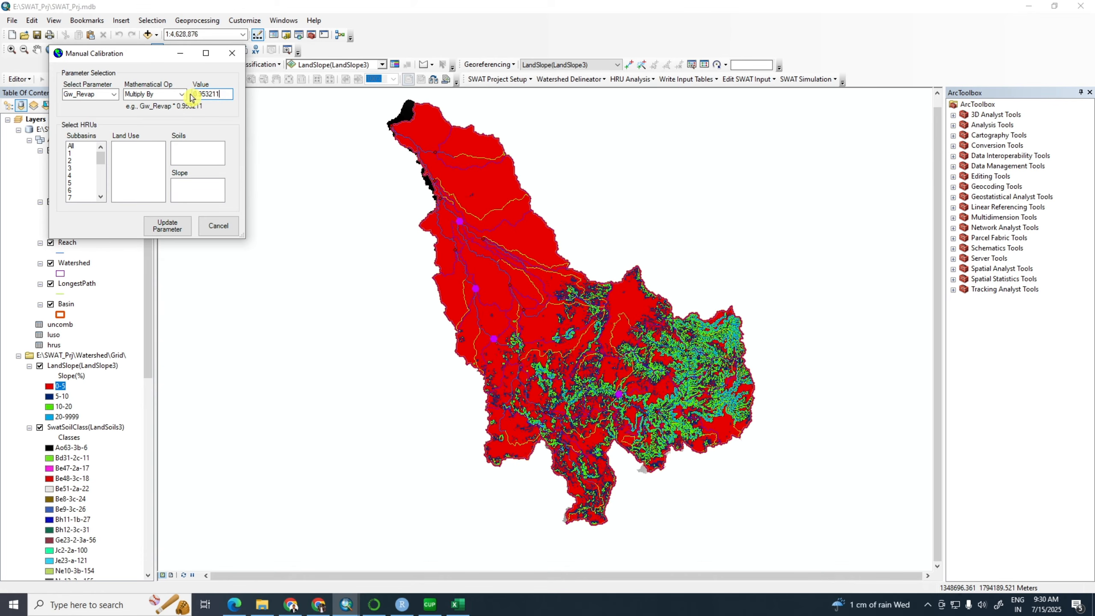
Apply the Gw_Revap update to all subbasins, land uses, soils and slopes, and close Manual Calibration
left_click(72, 146)
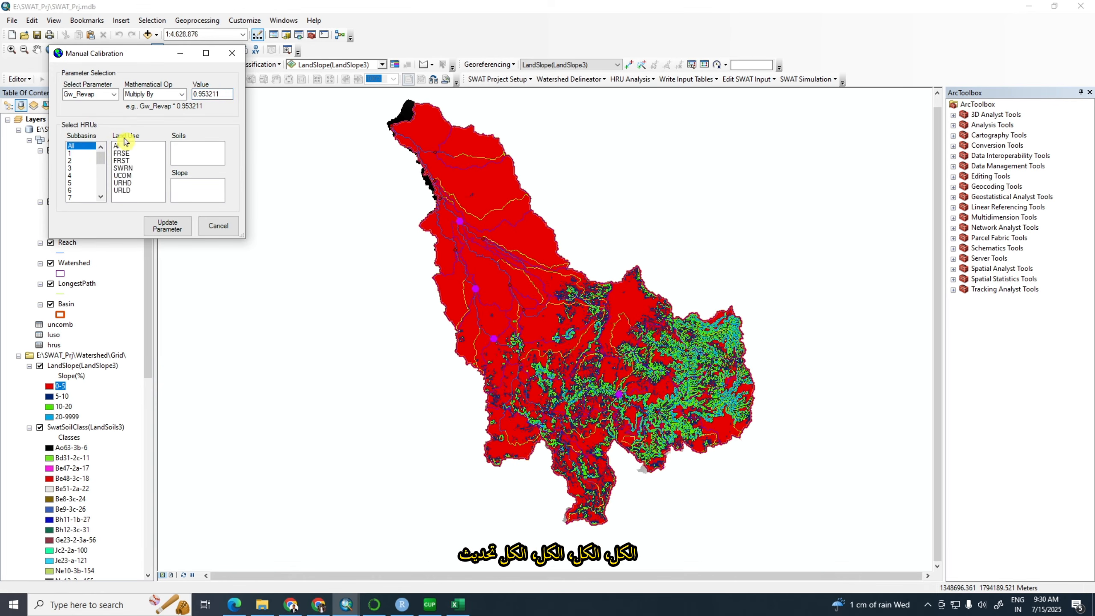
left_click(117, 147)
left_click(181, 146)
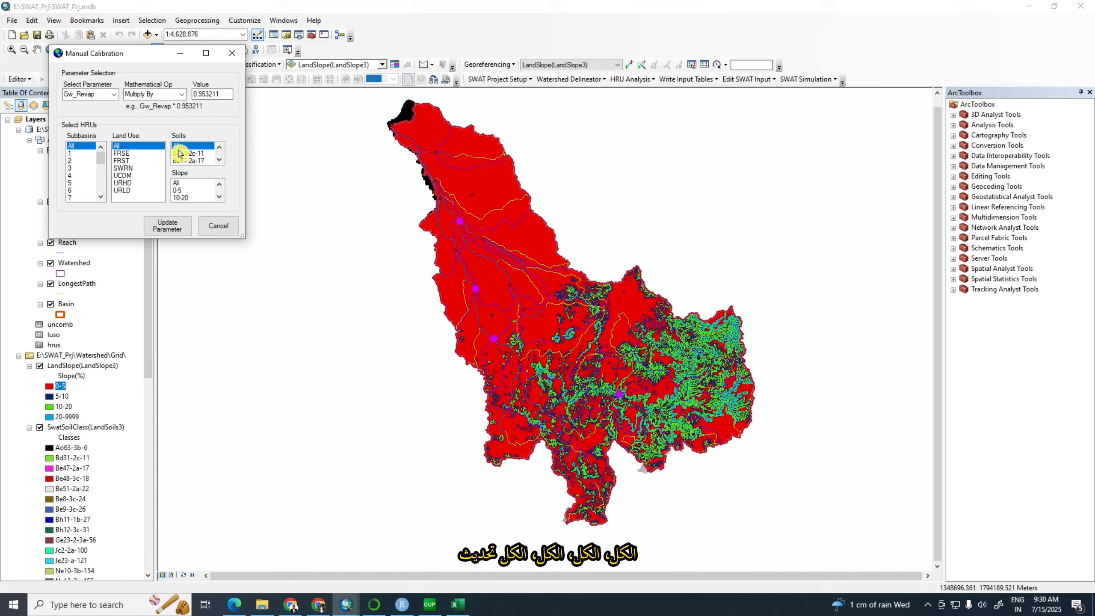
left_click(181, 183)
left_click(166, 227)
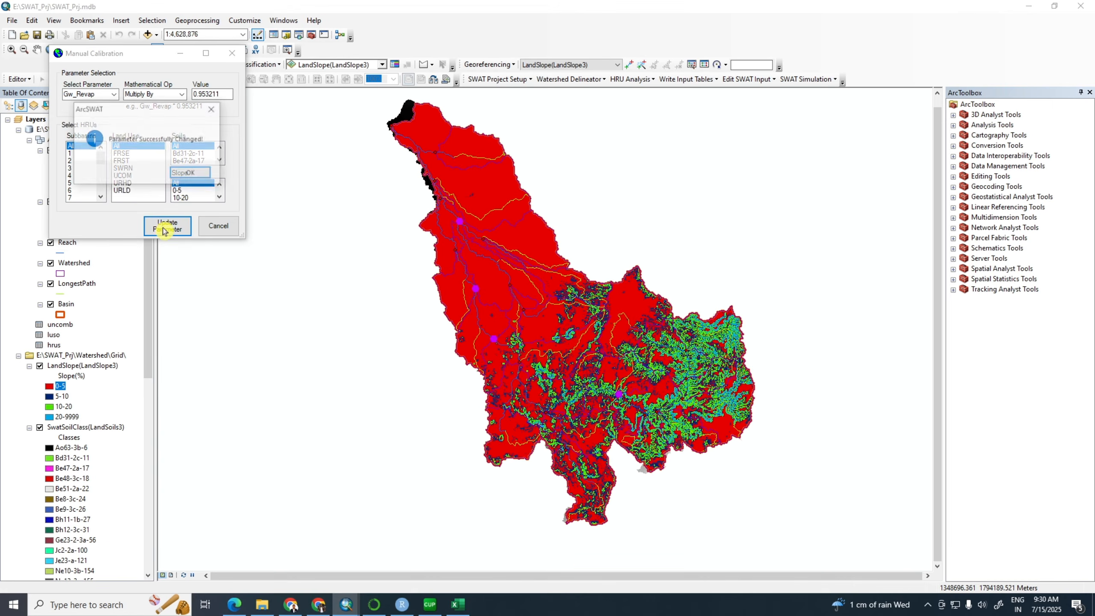
left_click(186, 173)
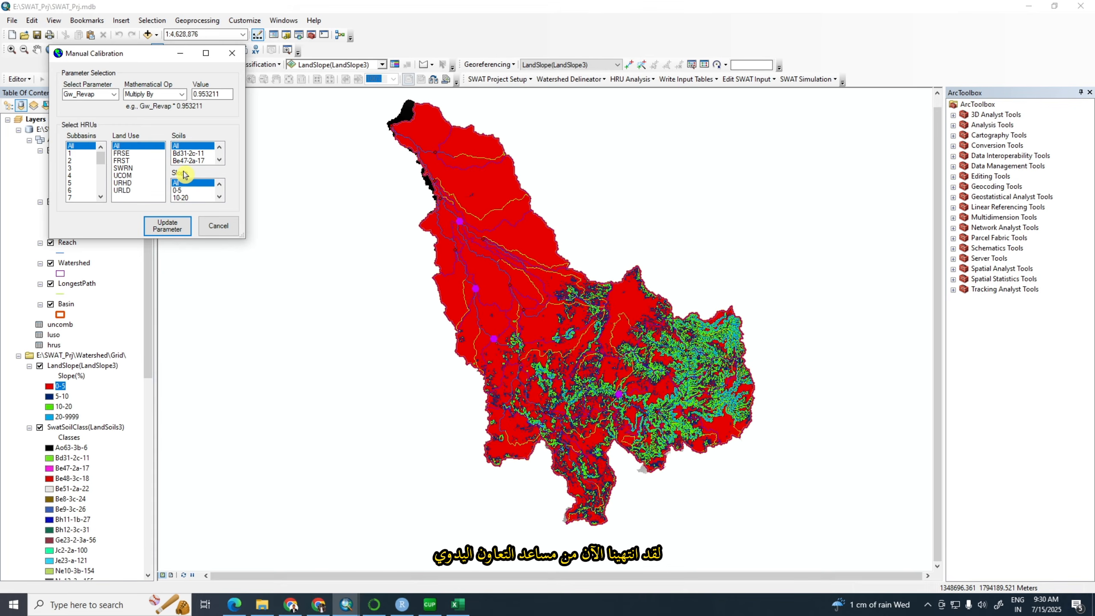
left_click(216, 227)
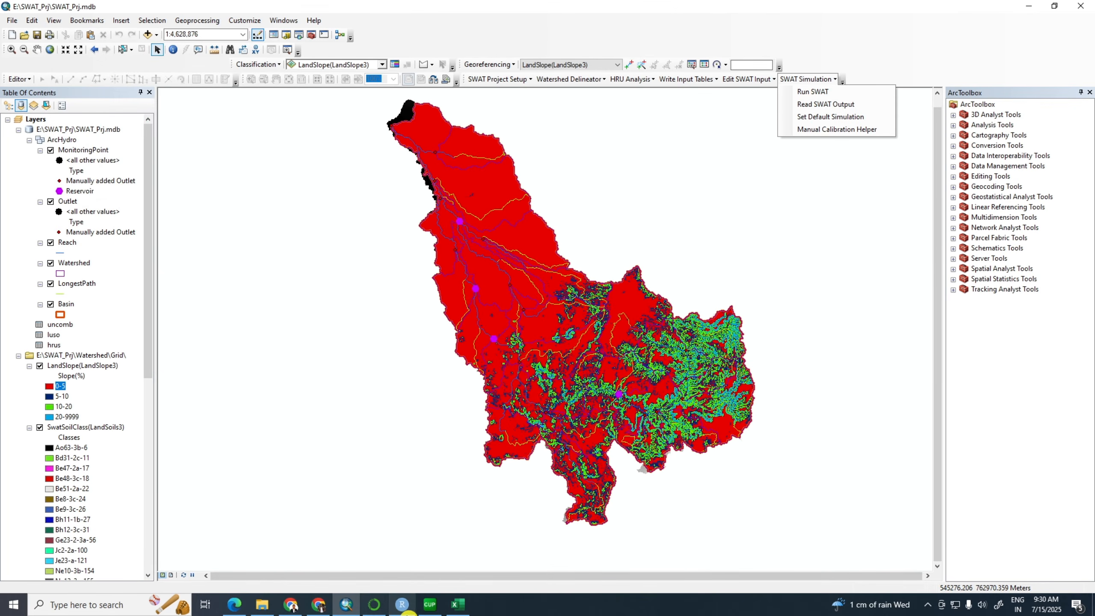
Close SWAT-CUP and the Excel worksheet, returning to ArcSWAT
mouse_move(430, 605)
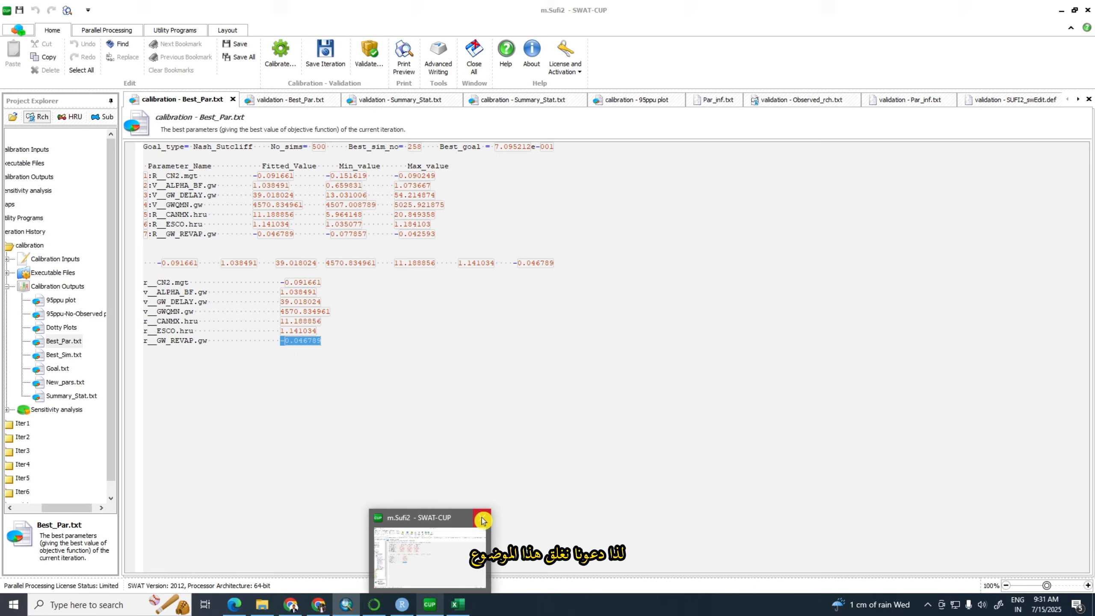
left_click(482, 518)
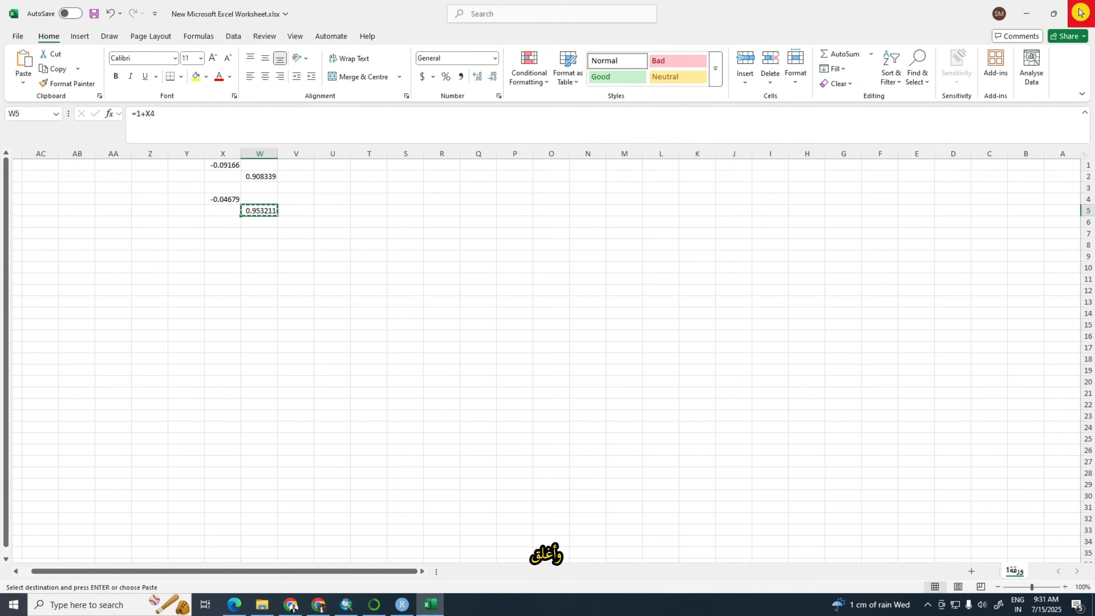
left_click(1081, 13)
left_click(584, 459)
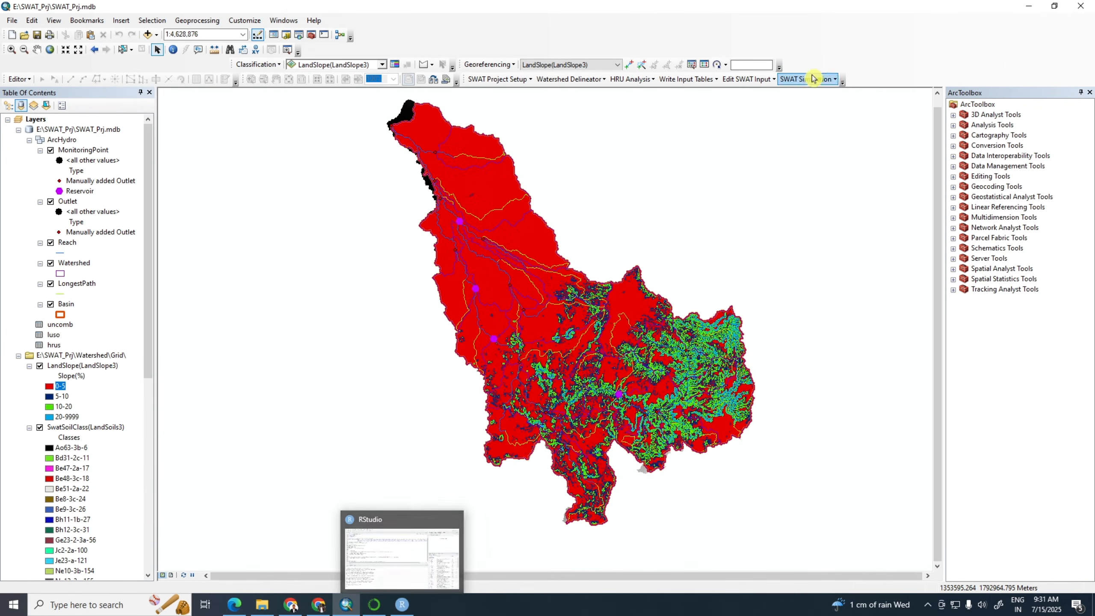
Open the SWAT run setup and enable printing of WTR, MGT, soil nutrient, water quality, soil storage, velocity/depth and pesticide output
left_click(835, 80)
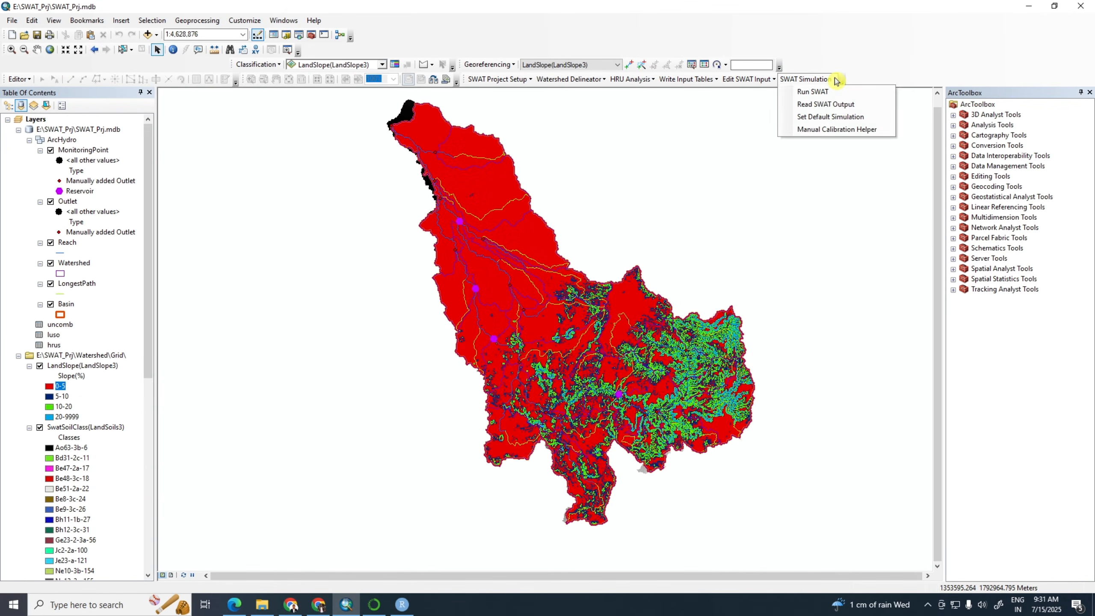
left_click(812, 93)
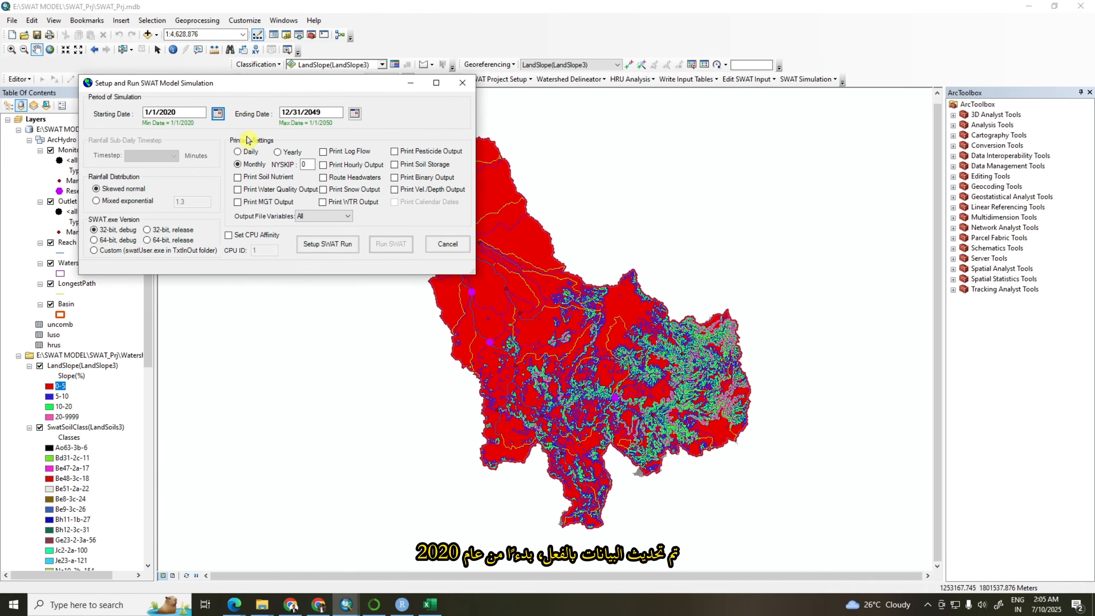
left_click(148, 114)
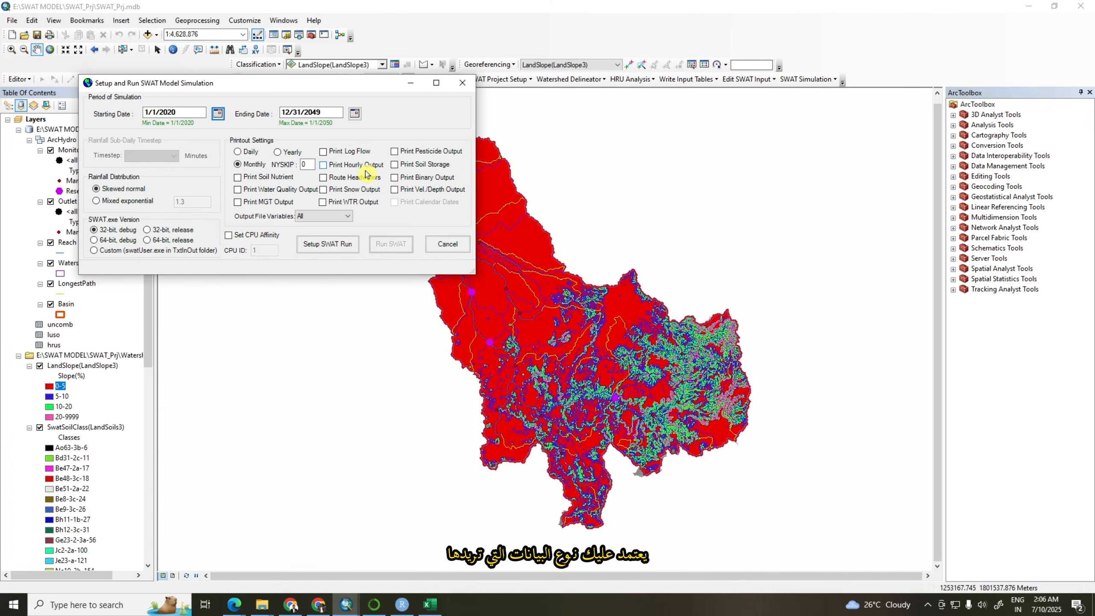
left_click(324, 202)
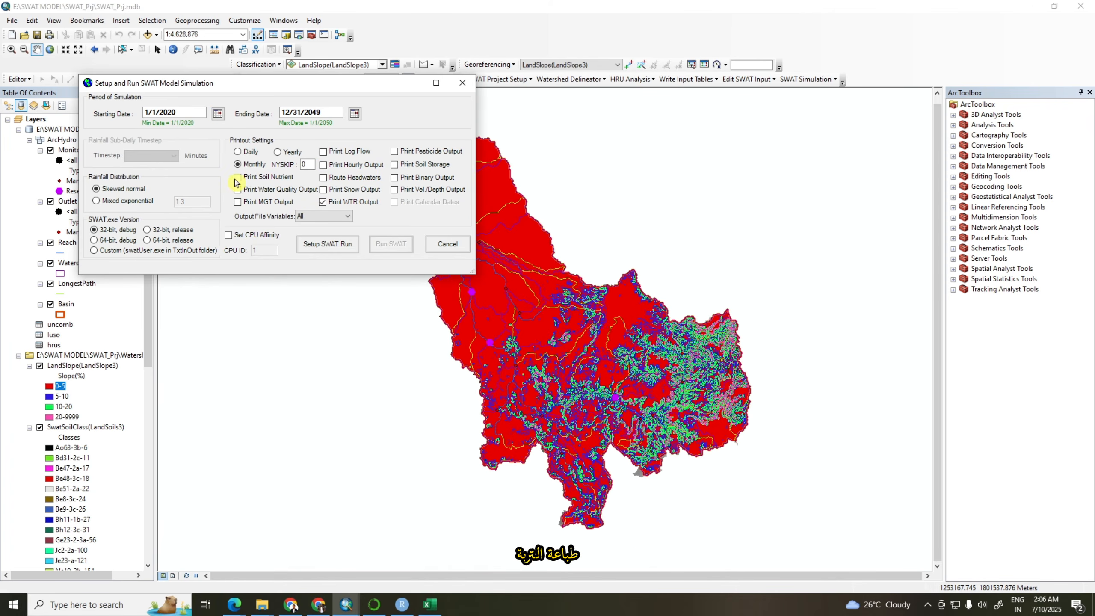
left_click(238, 202)
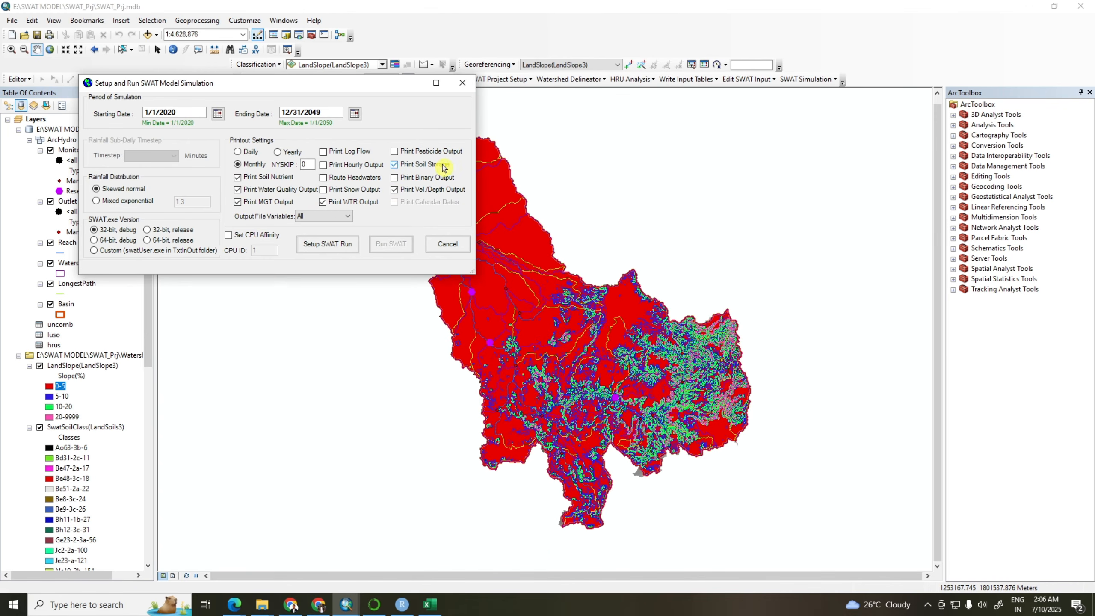
left_click(400, 153)
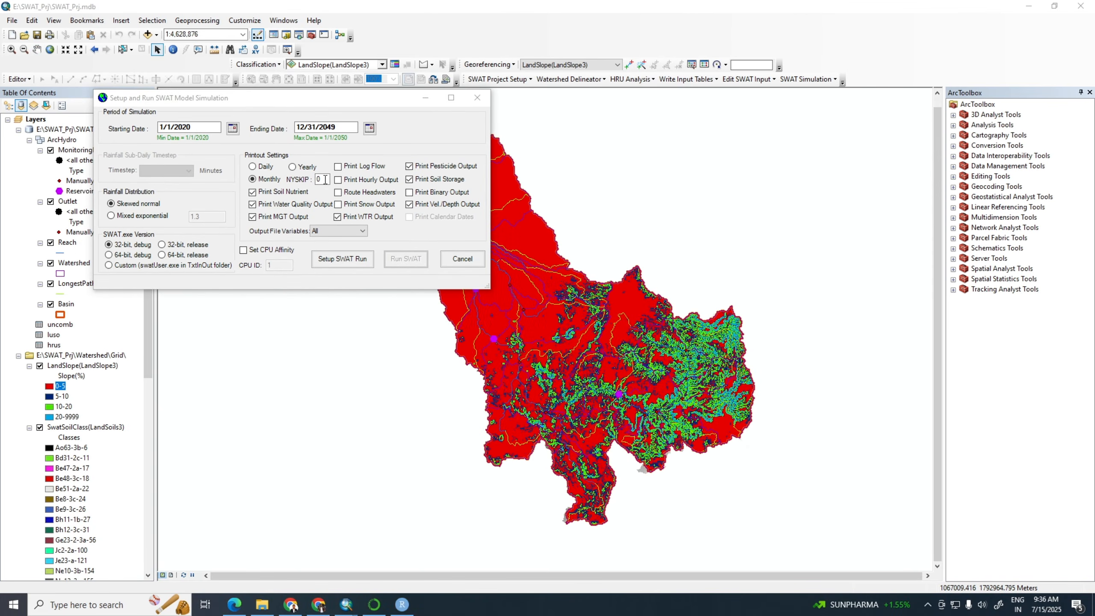
Set NYSKIP to 3 warm-up years, set up and run the SWAT simulation, and close the run dialog
double_click(325, 180)
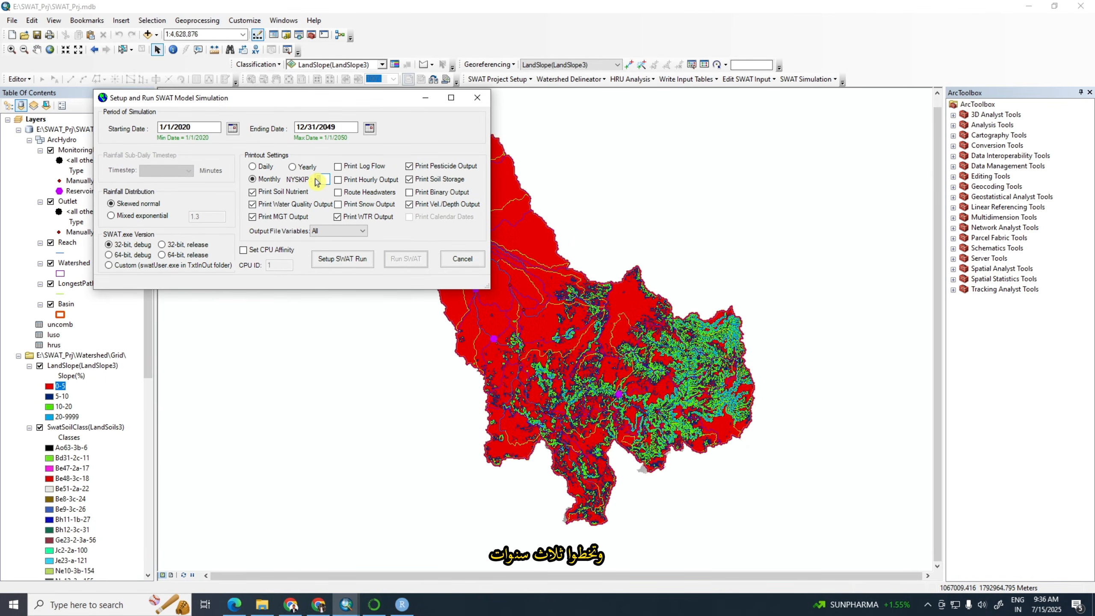
type("3")
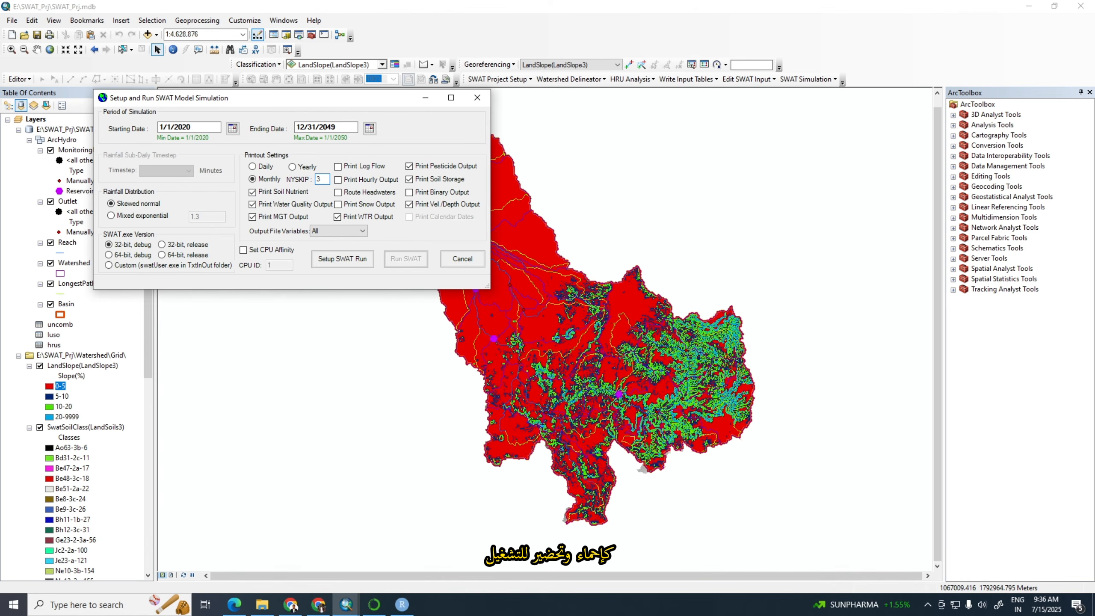
left_click(342, 261)
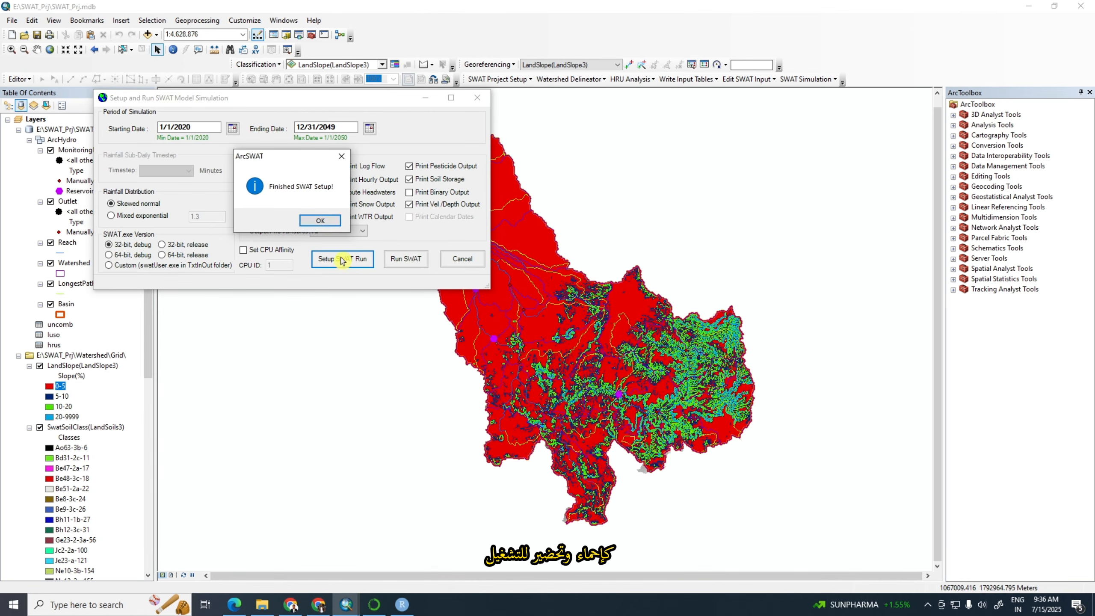
left_click(320, 223)
left_click(399, 260)
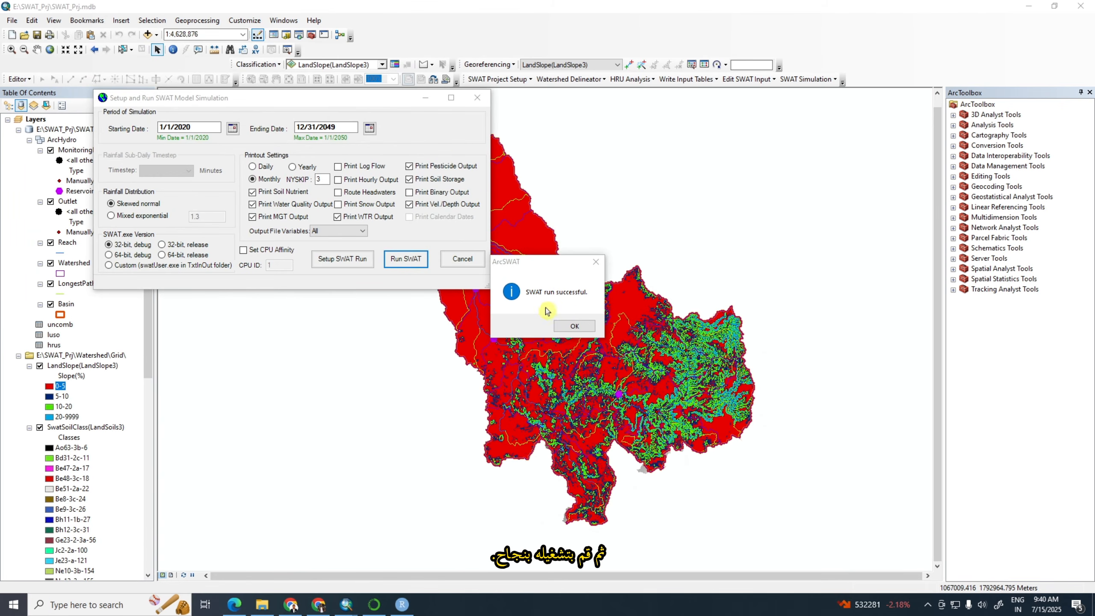
left_click(573, 327)
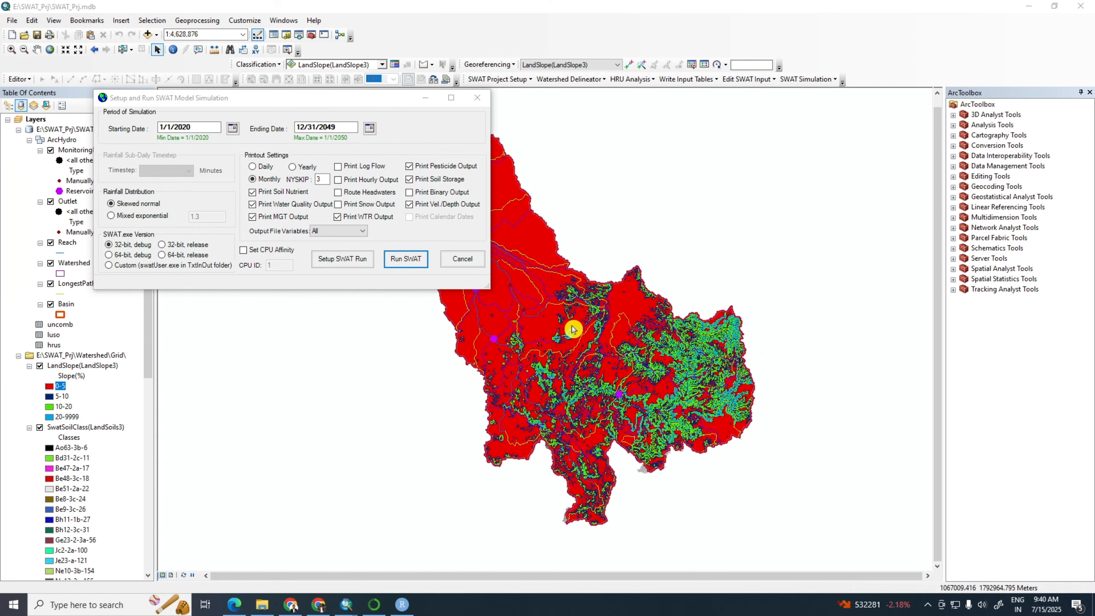
left_click(462, 258)
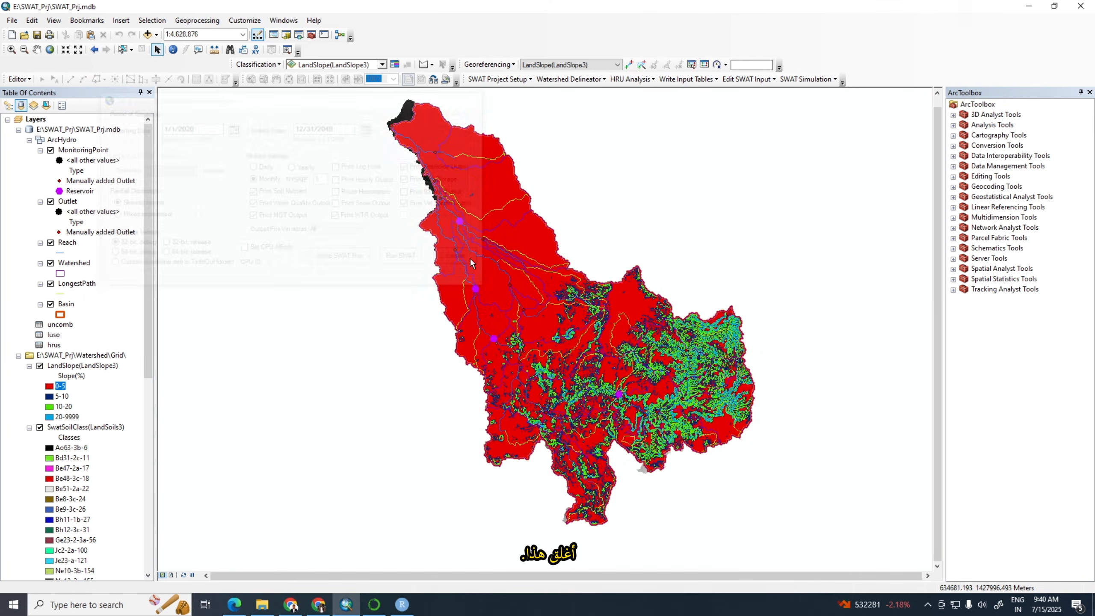
Open the SWAT output reader and import all output files except output.snw into the database
left_click(835, 81)
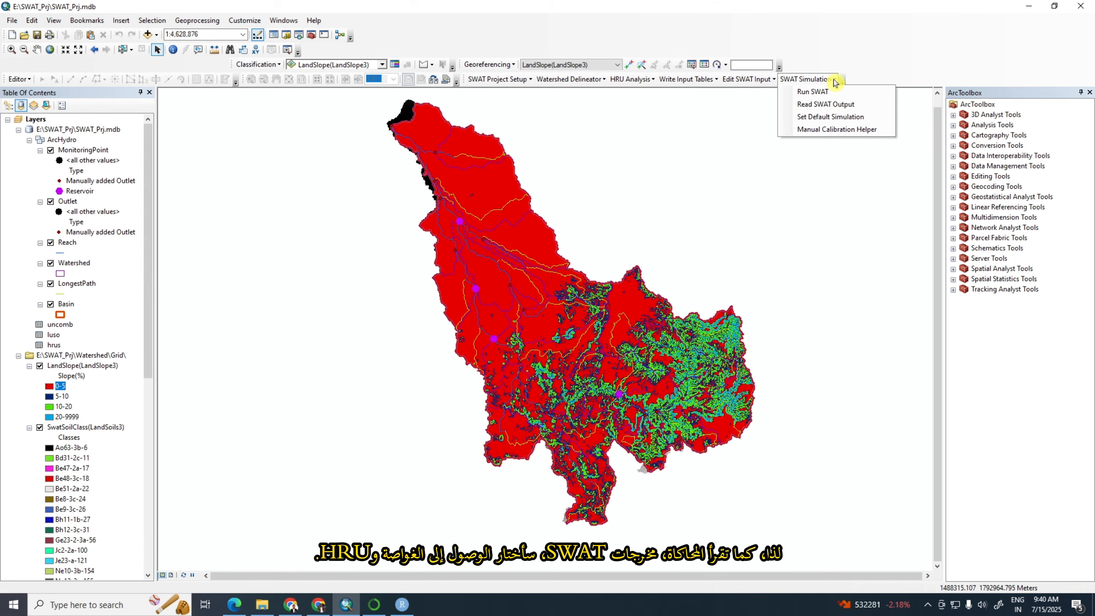
left_click(834, 109)
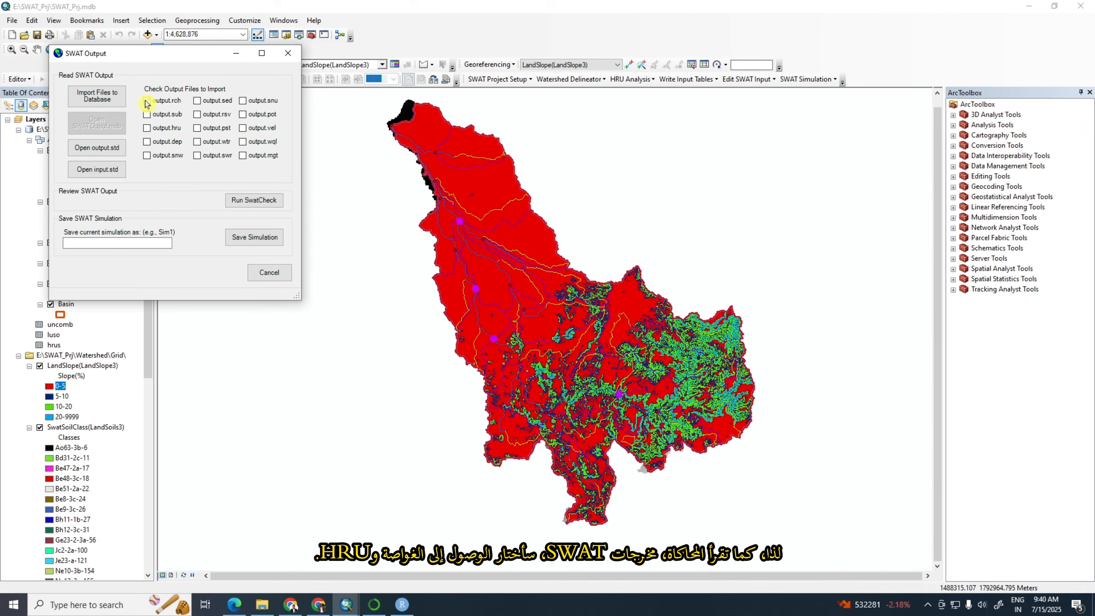
left_click(147, 128)
left_click(147, 142)
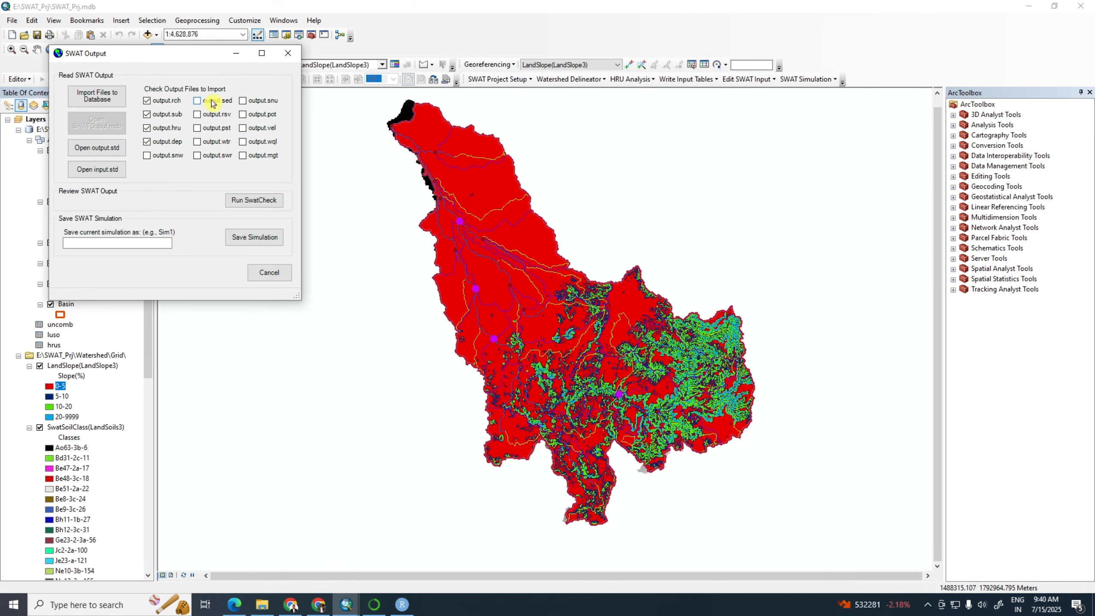
left_click(197, 100)
left_click(198, 128)
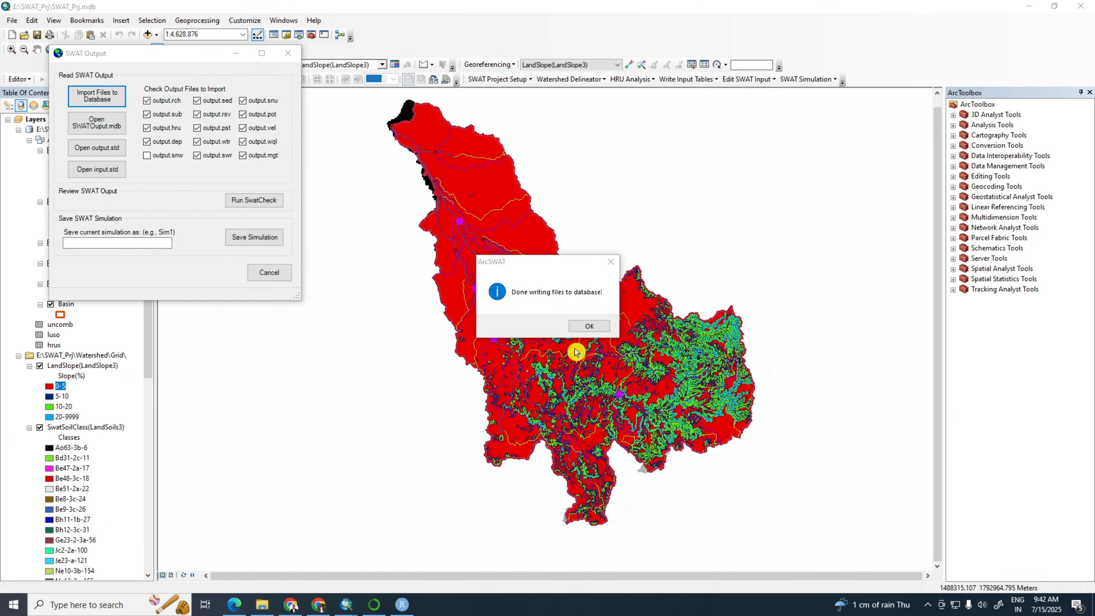
left_click(587, 328)
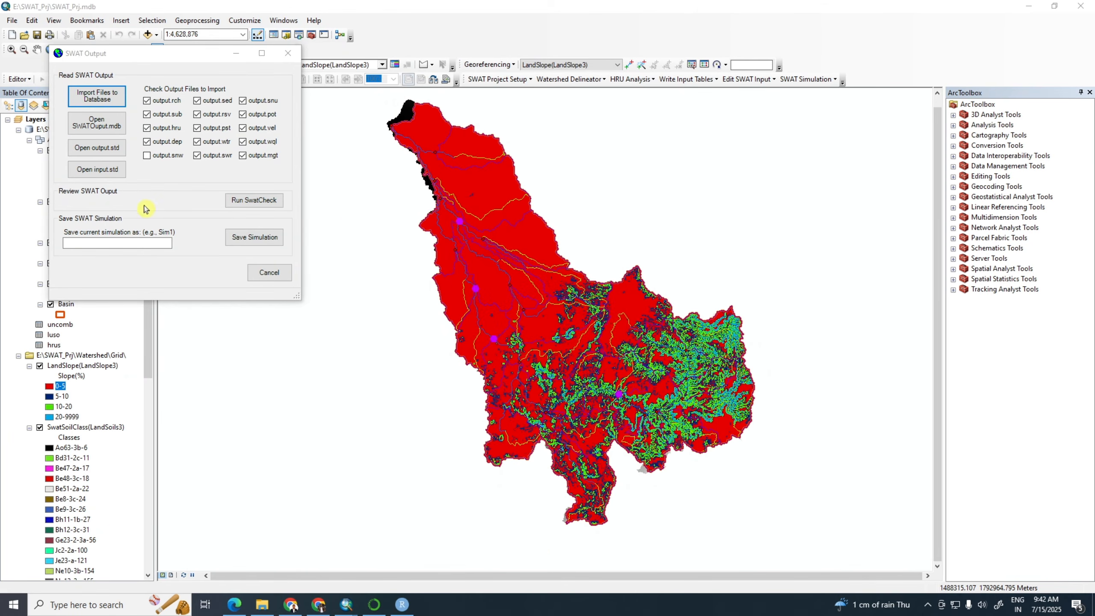
Save the current SWAT simulation as Sim_2
left_click(114, 242)
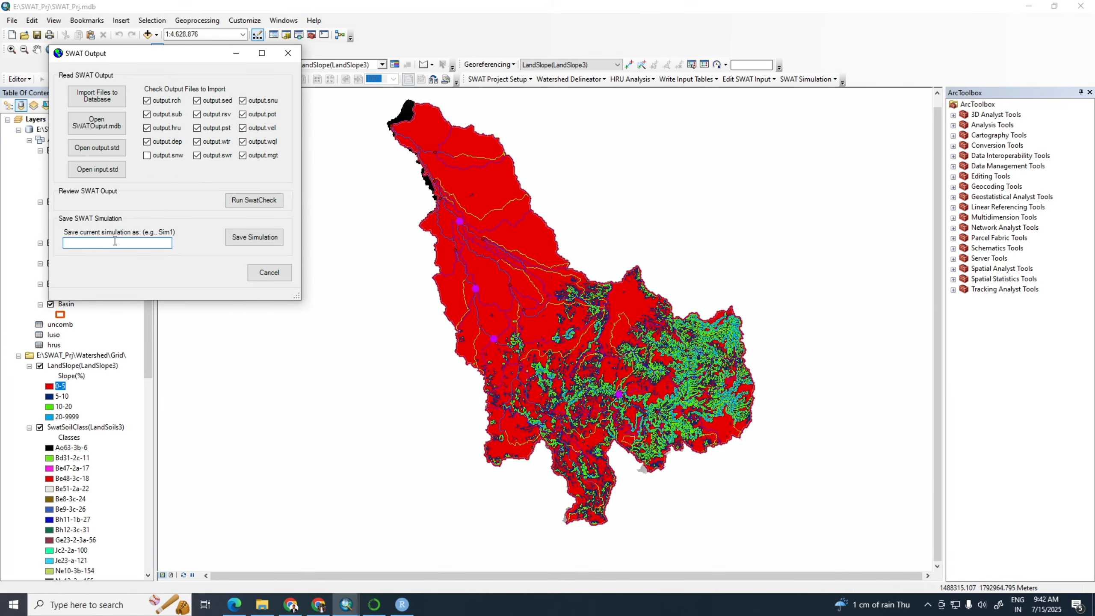
type("Si")
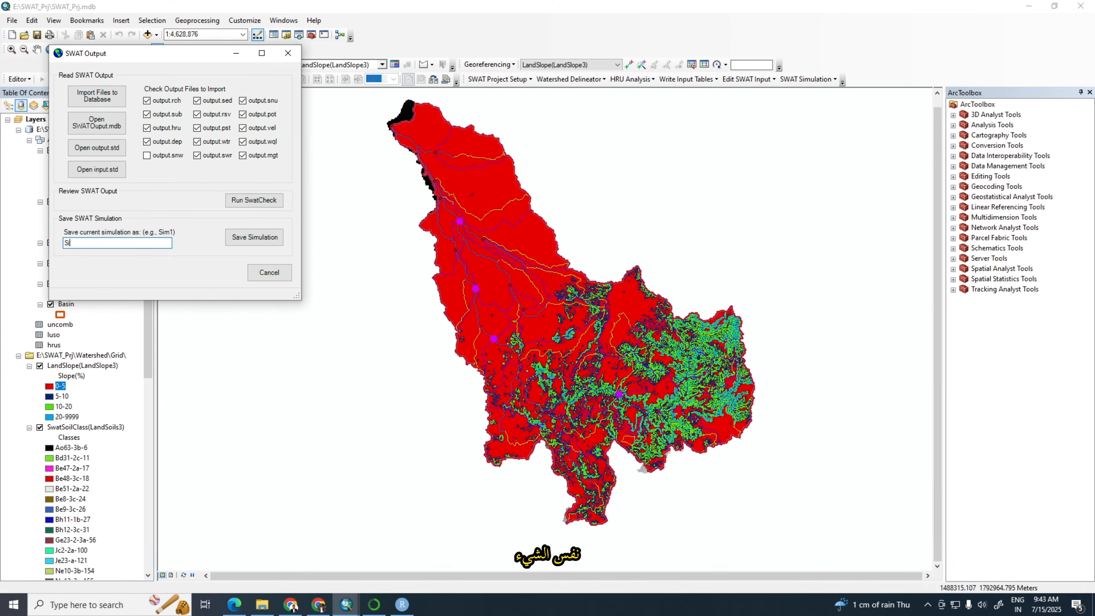
type("m_2")
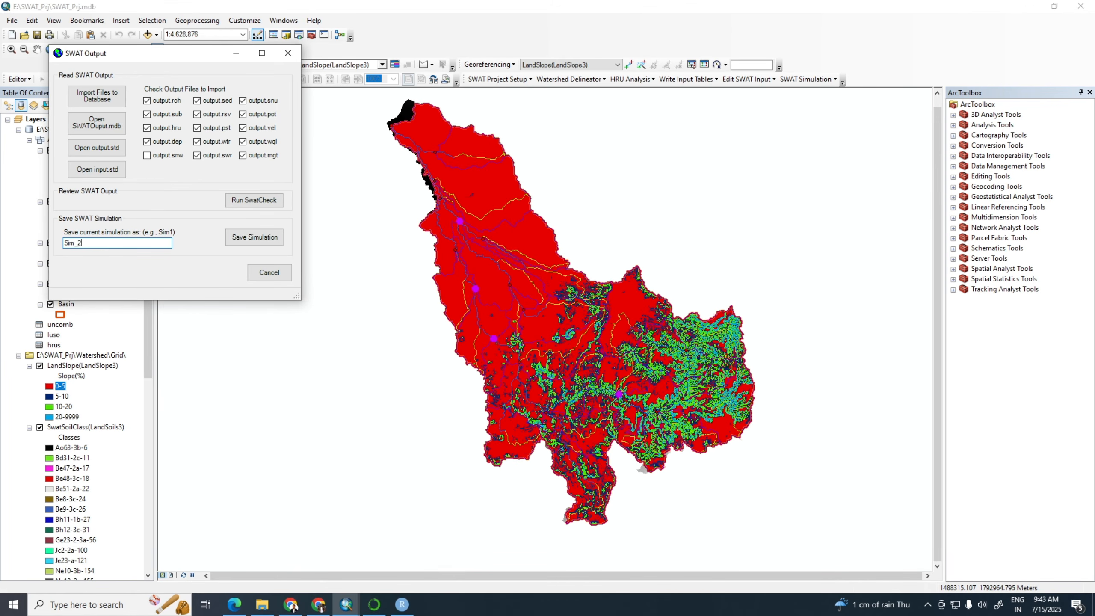
left_click(238, 242)
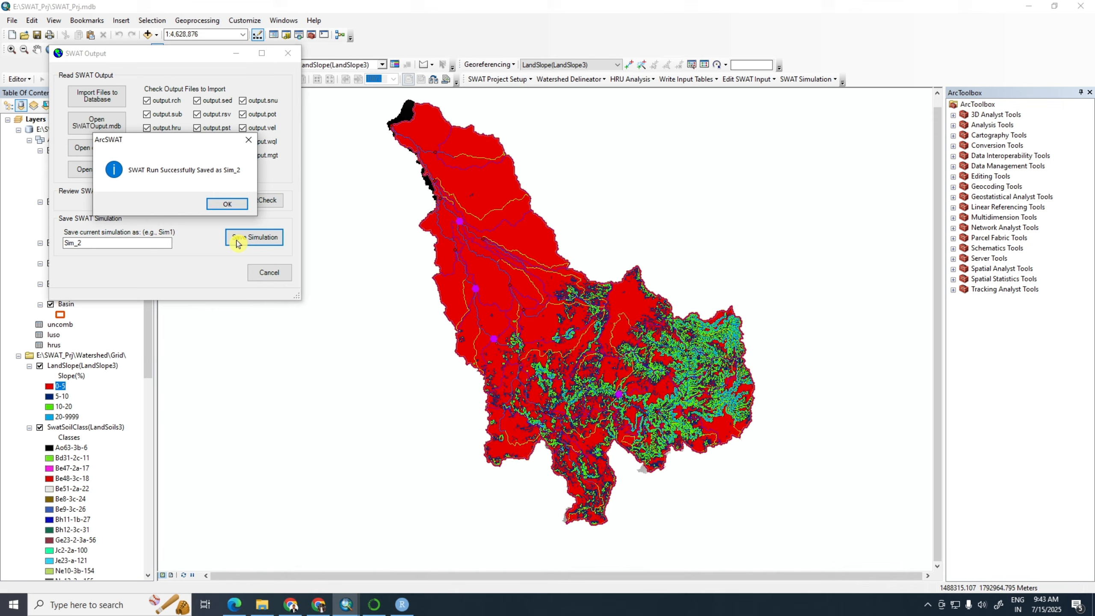
left_click(218, 206)
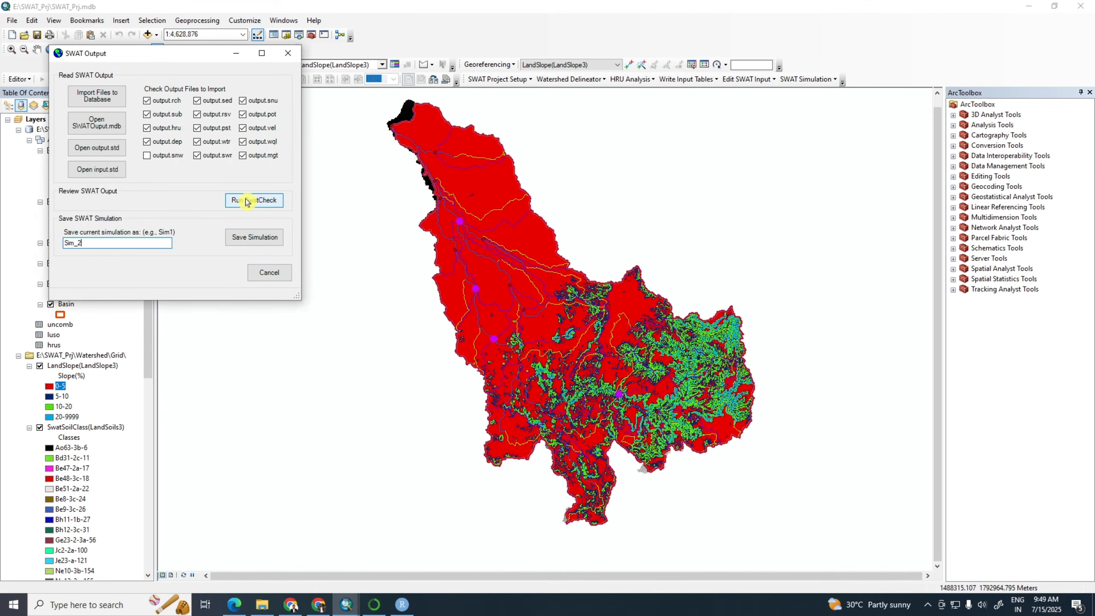
Run SwatCheck with the project location set to the Sim_2 scenario's TxtInOut folder and examine the model output
left_click(249, 201)
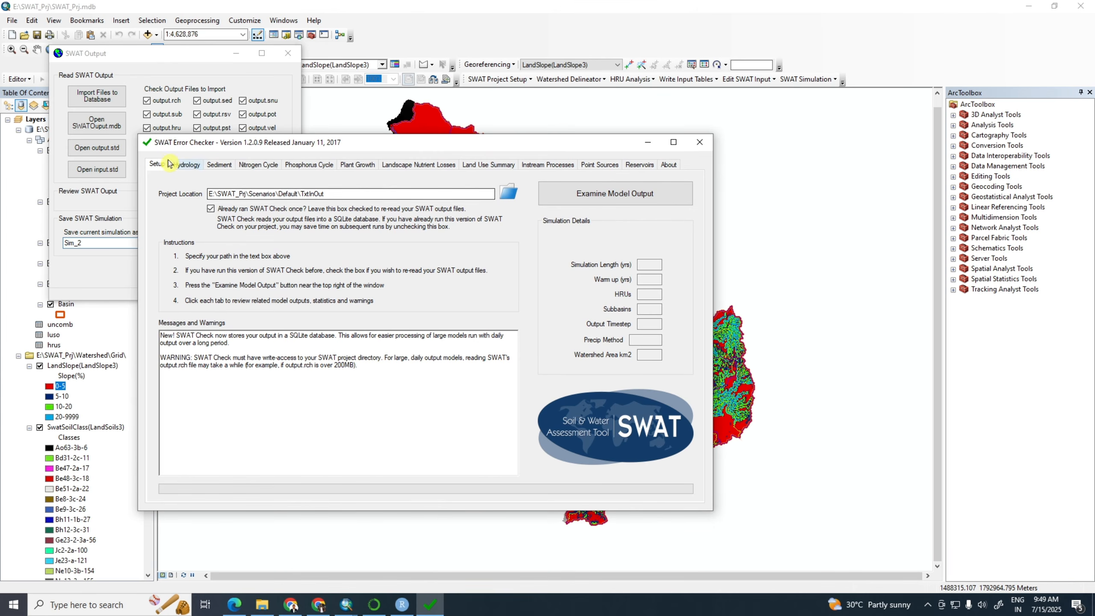
left_click(507, 195)
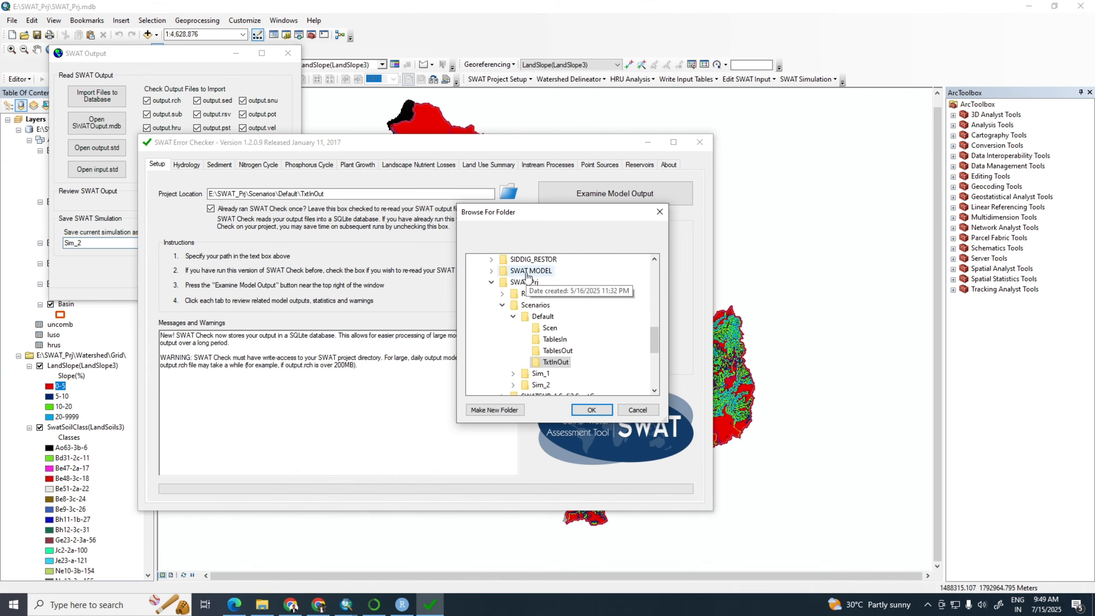
scroll(535, 355, "down", 1)
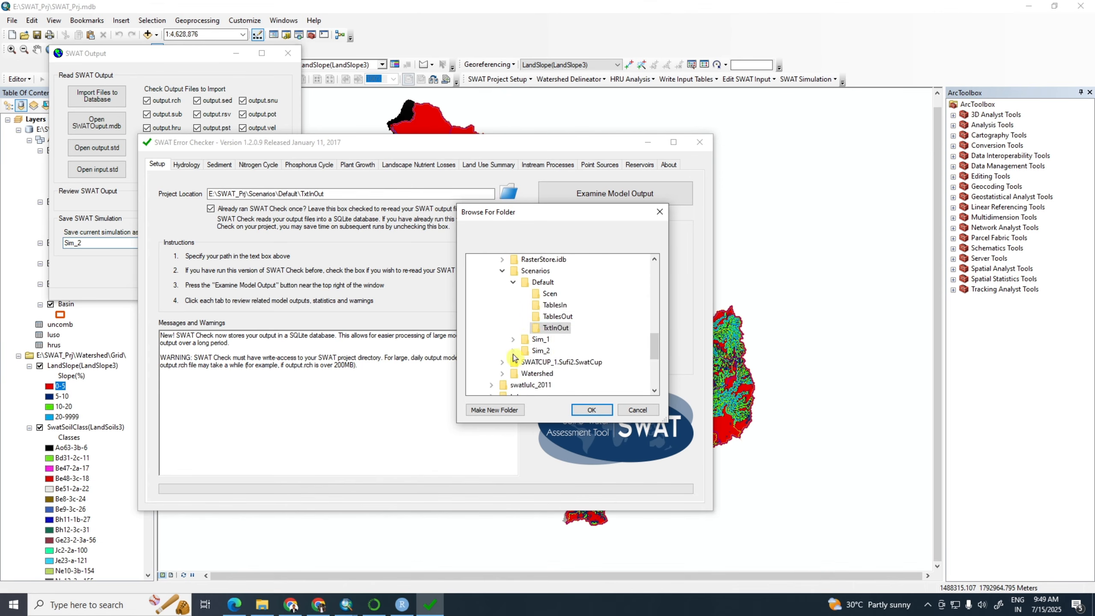
left_click(535, 354)
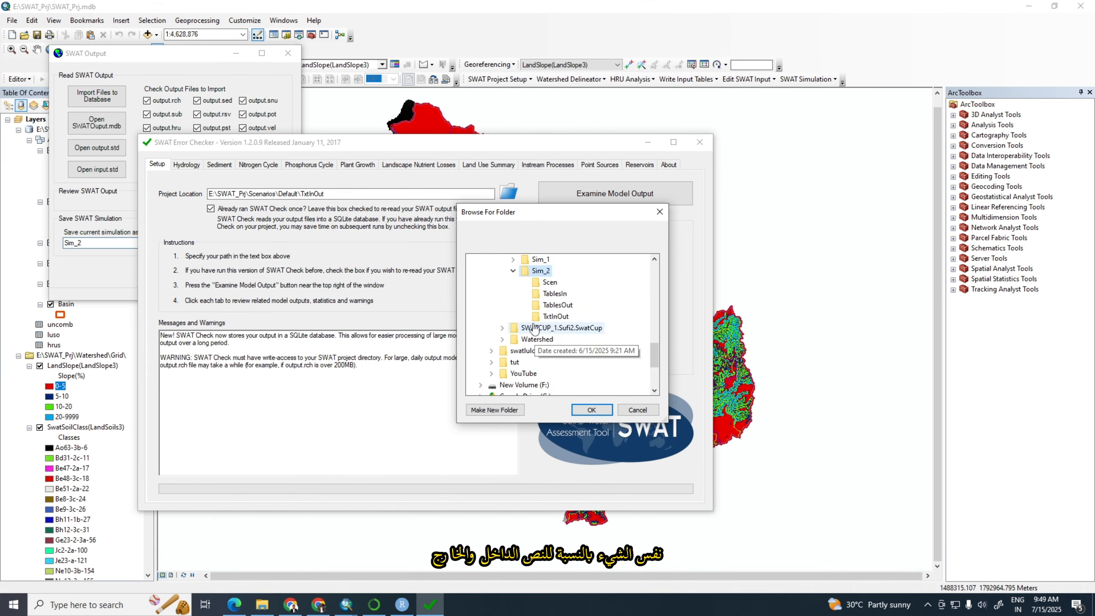
left_click(556, 317)
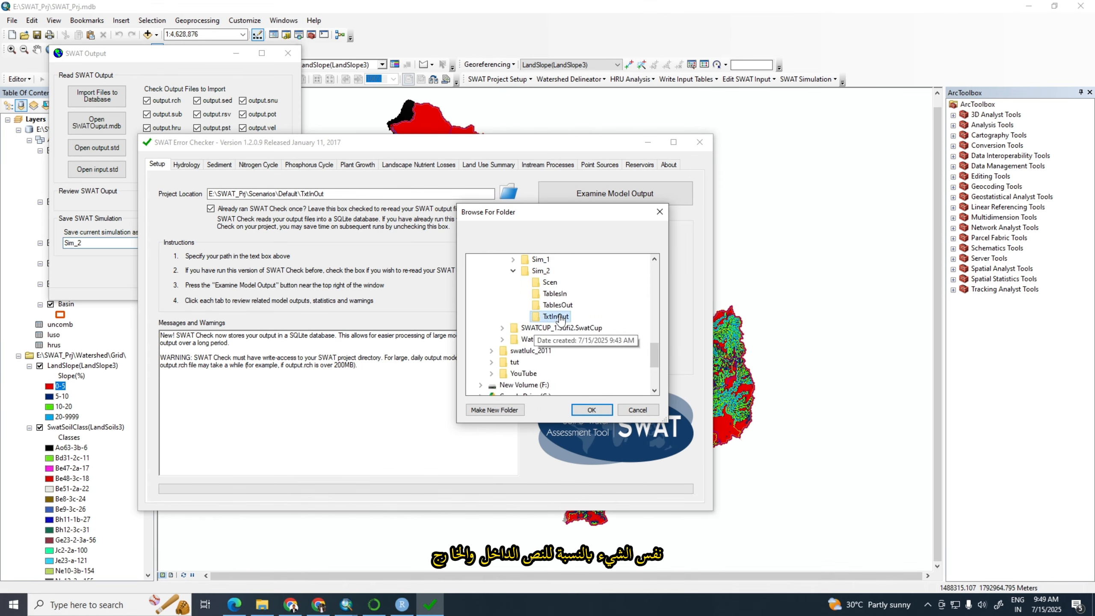
left_click(586, 410)
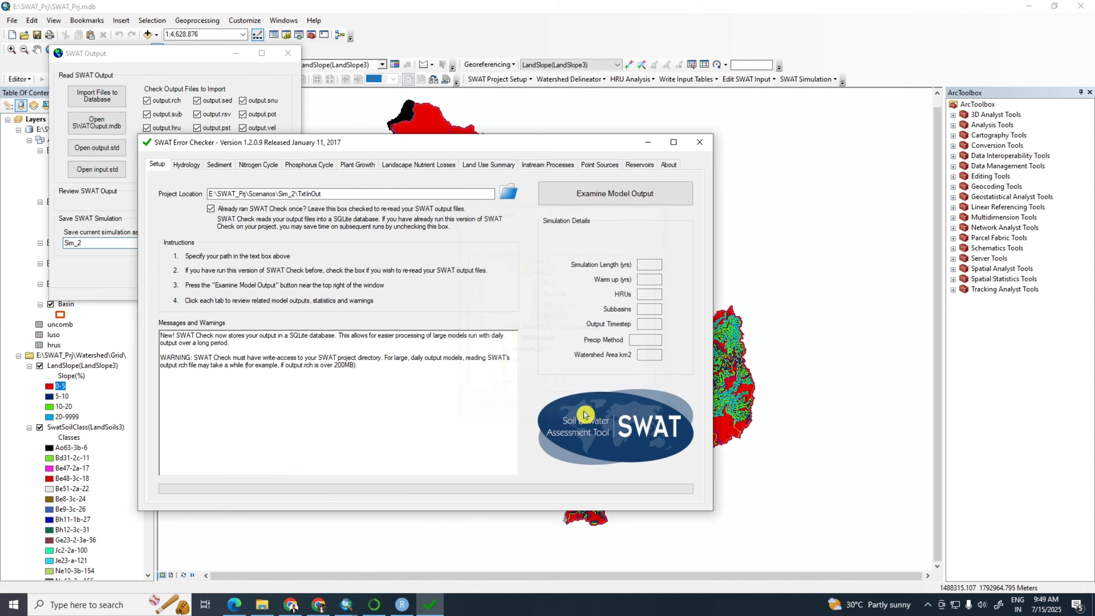
left_click(615, 200)
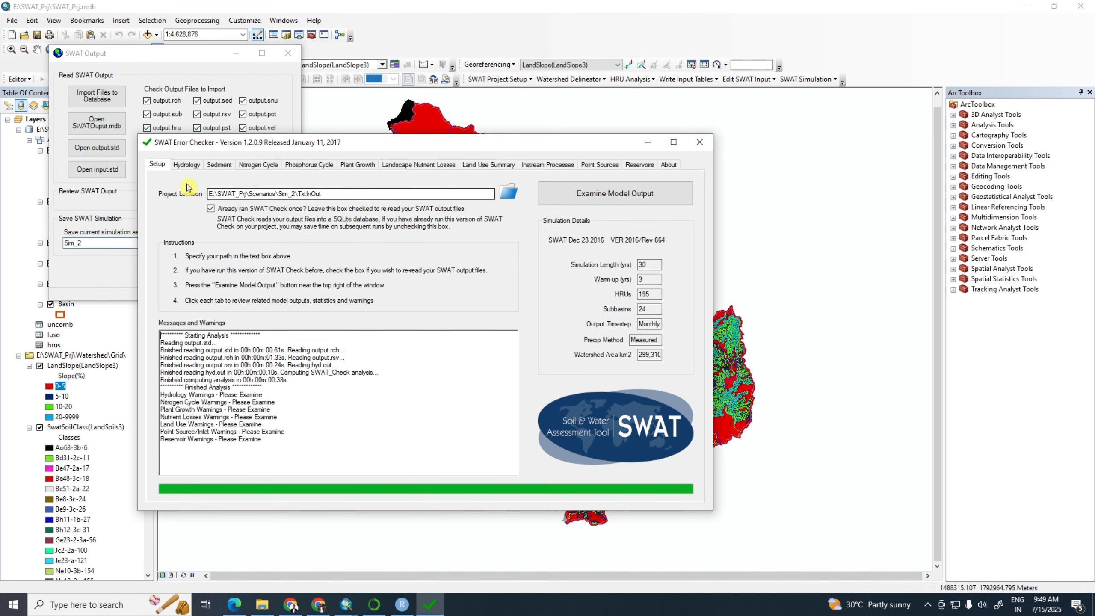
Review the SWAT Check results from hydrology through reservoirs, and close the checker and the SWAT Output dialog
left_click(186, 165)
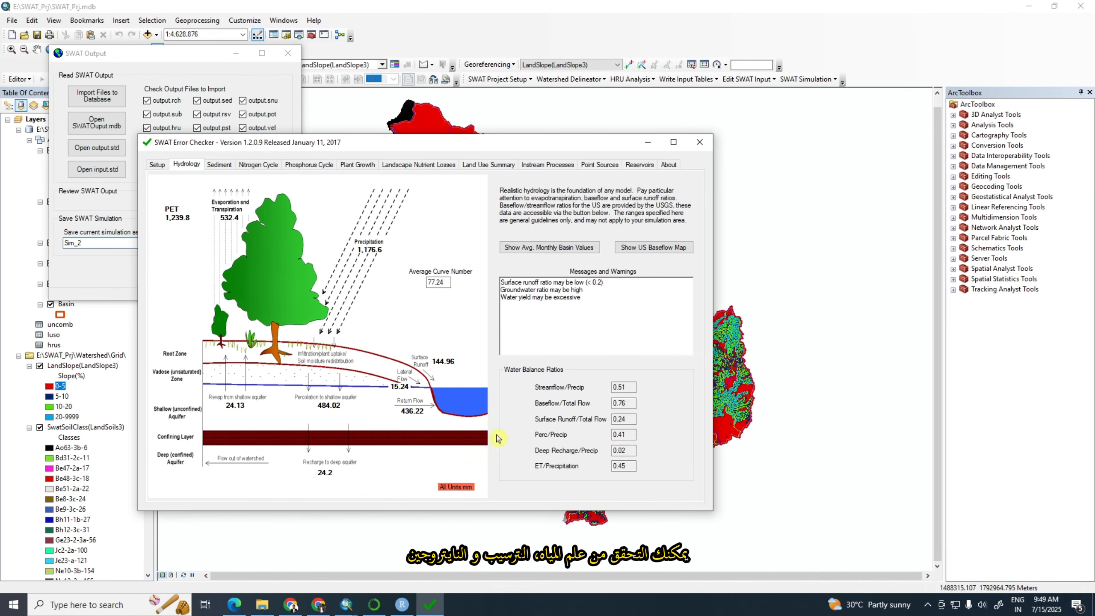
left_click(219, 165)
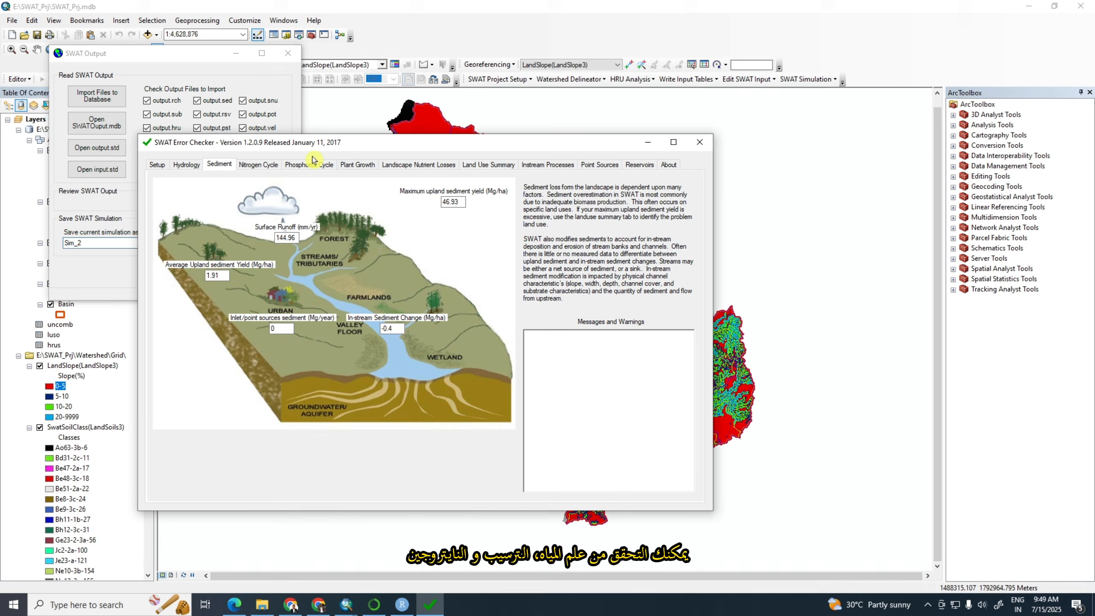
left_click(258, 165)
left_click(305, 166)
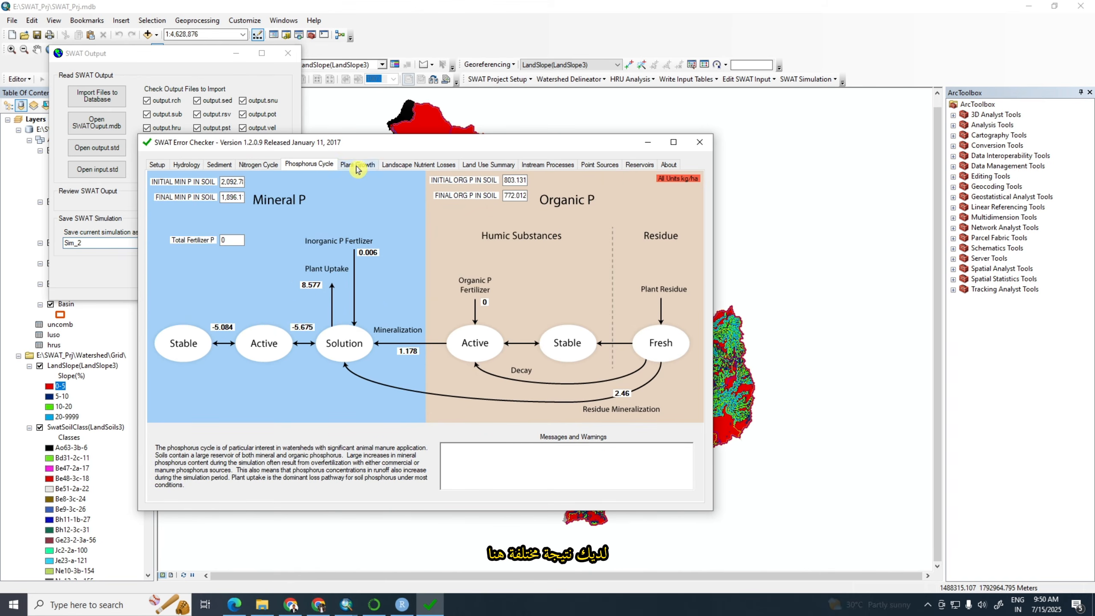
left_click(357, 165)
left_click(419, 164)
left_click(489, 164)
left_click(537, 168)
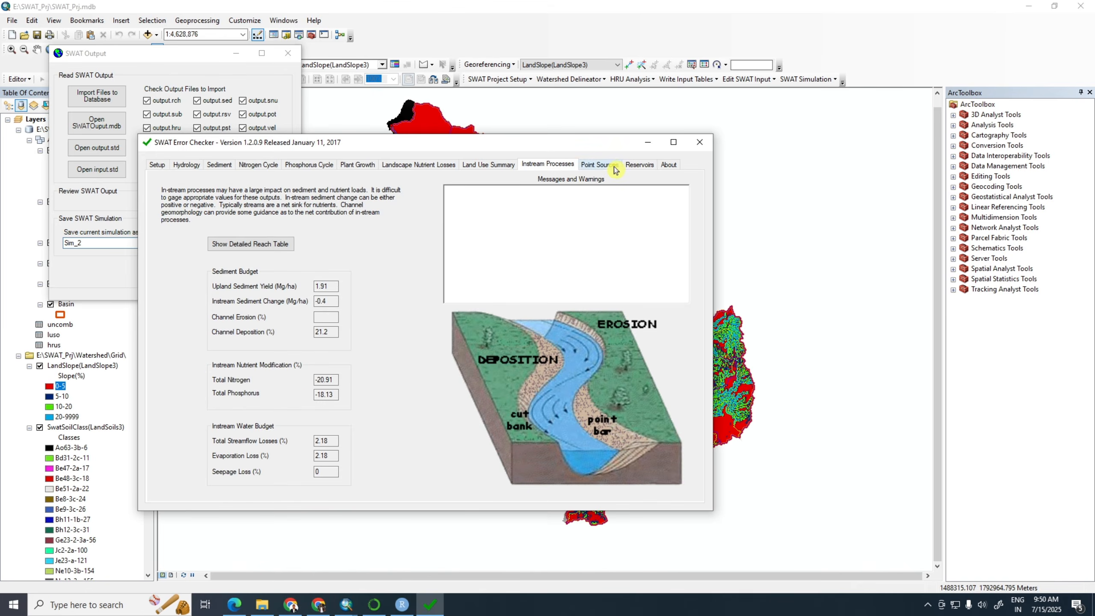
left_click(600, 165)
left_click(640, 165)
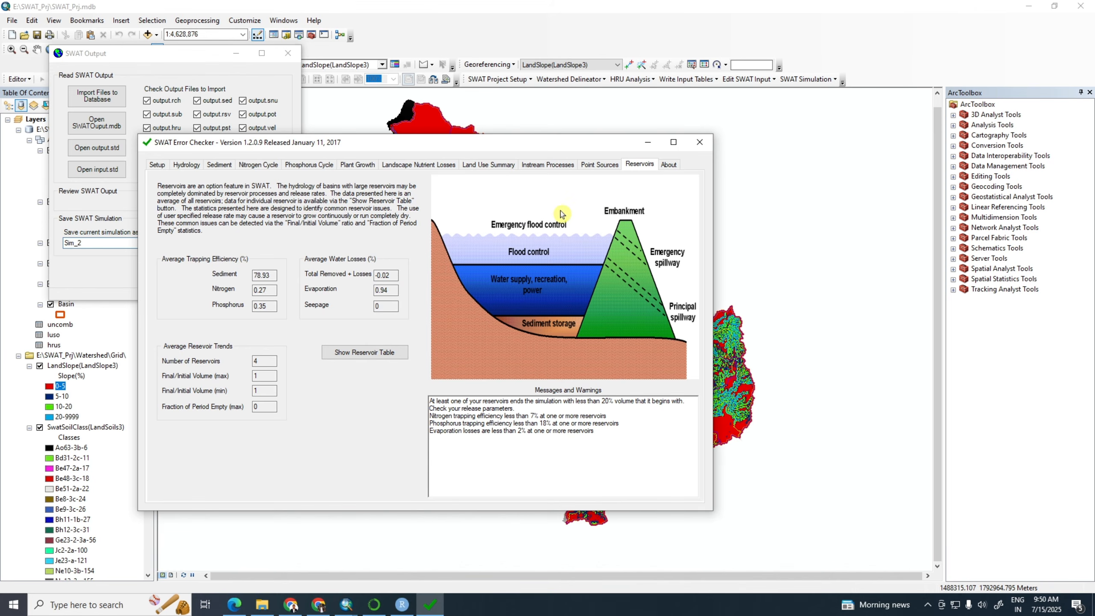
left_click(700, 143)
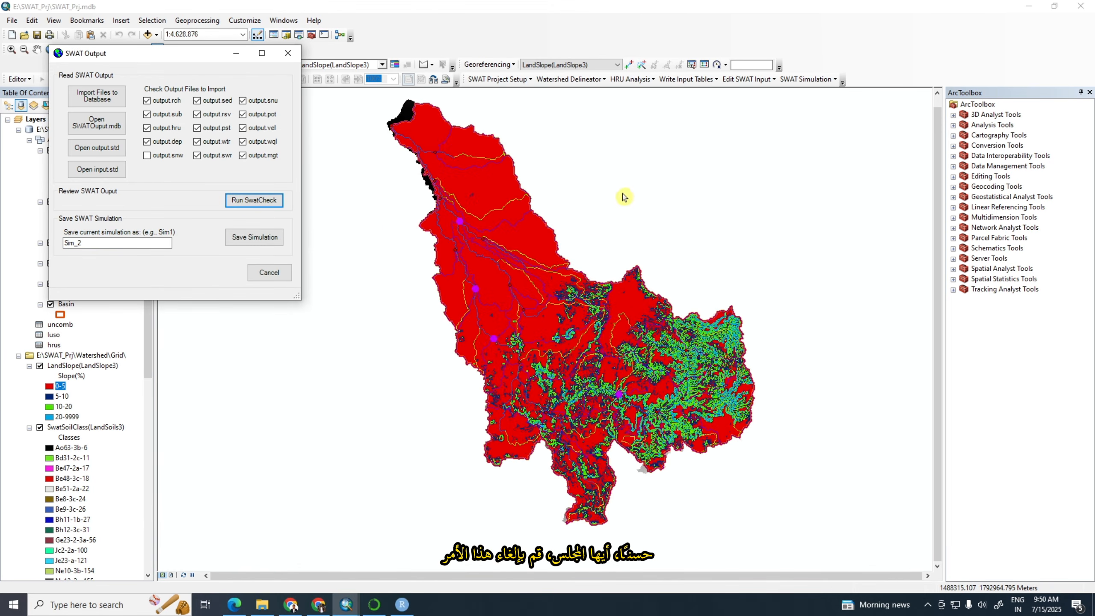
left_click(287, 58)
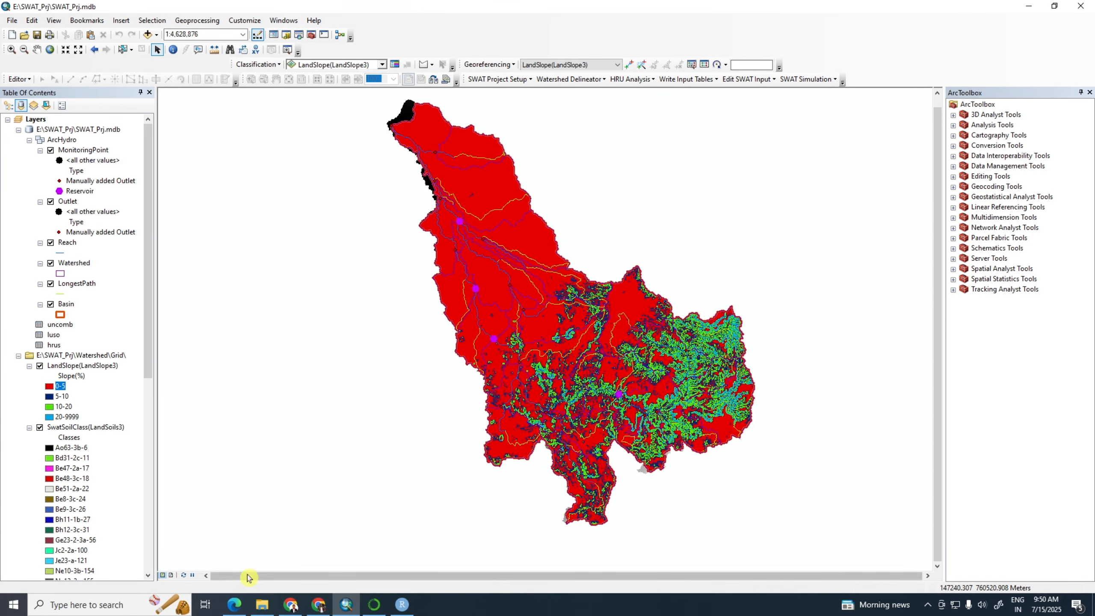
In File Explorer, open the SWATOutput.mdb database from the project's Scenarios\Sim_2\TablesOut folder in Access
left_click(262, 605)
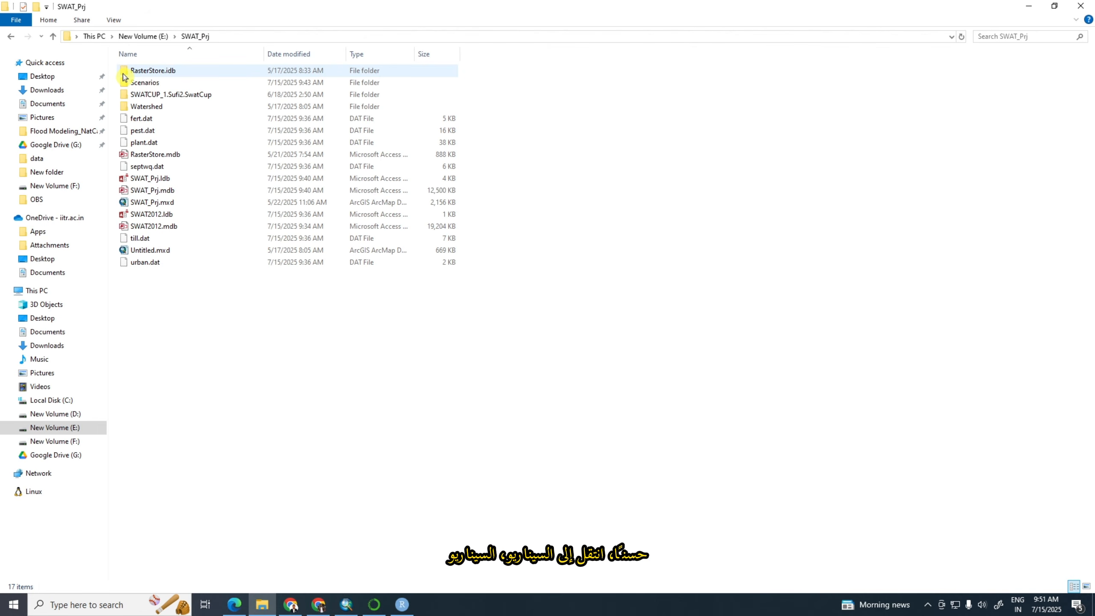
double_click(151, 83)
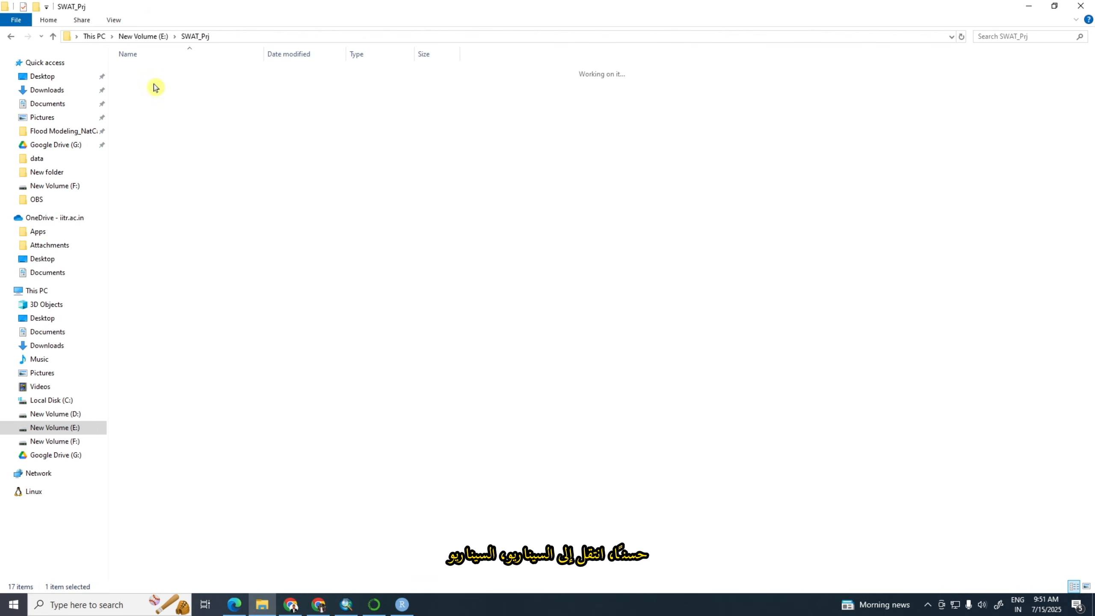
double_click(145, 94)
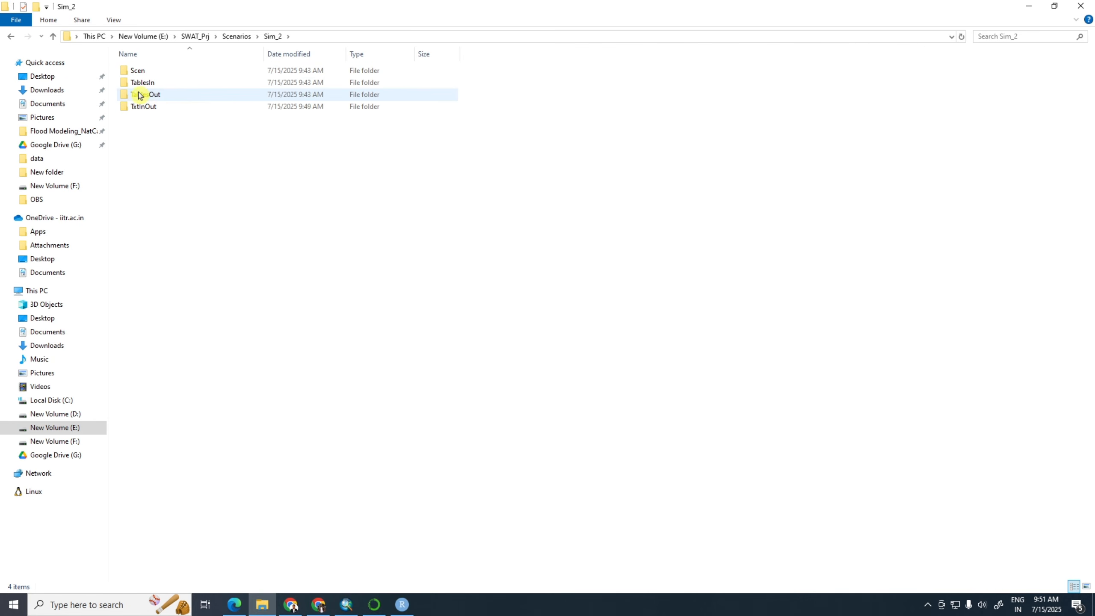
left_click(140, 95)
double_click(140, 95)
double_click(147, 72)
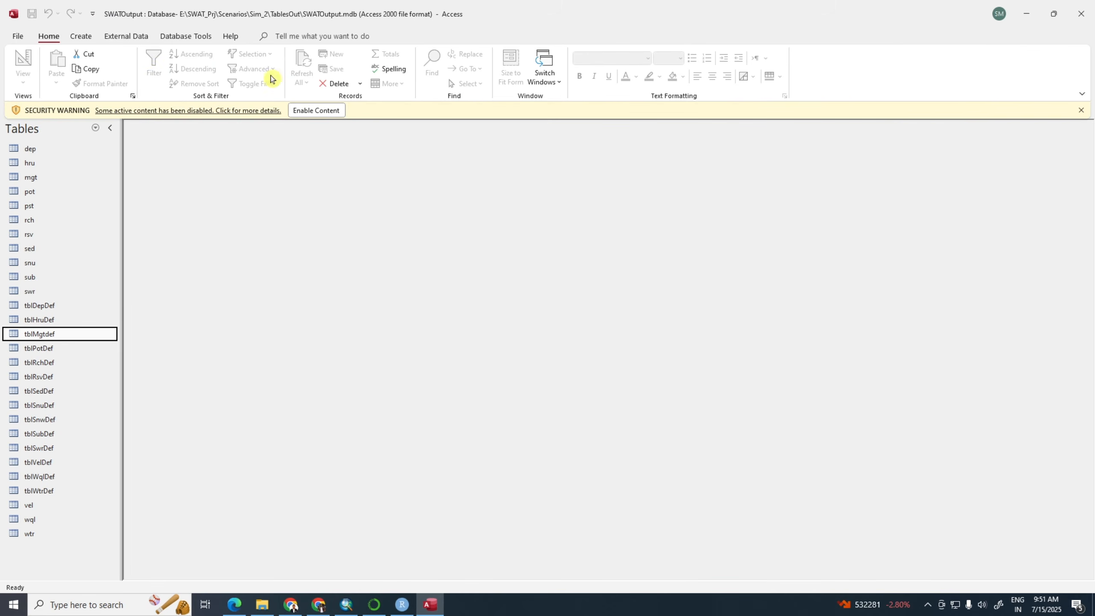
Enable the database's blocked content and open the rch table
left_click(308, 110)
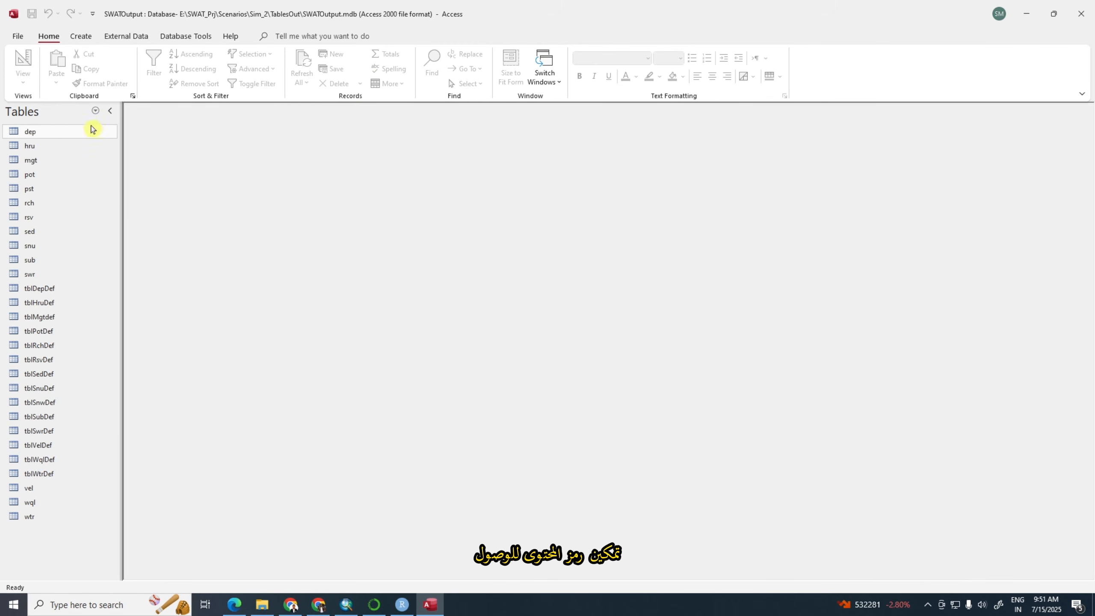
left_click(46, 205)
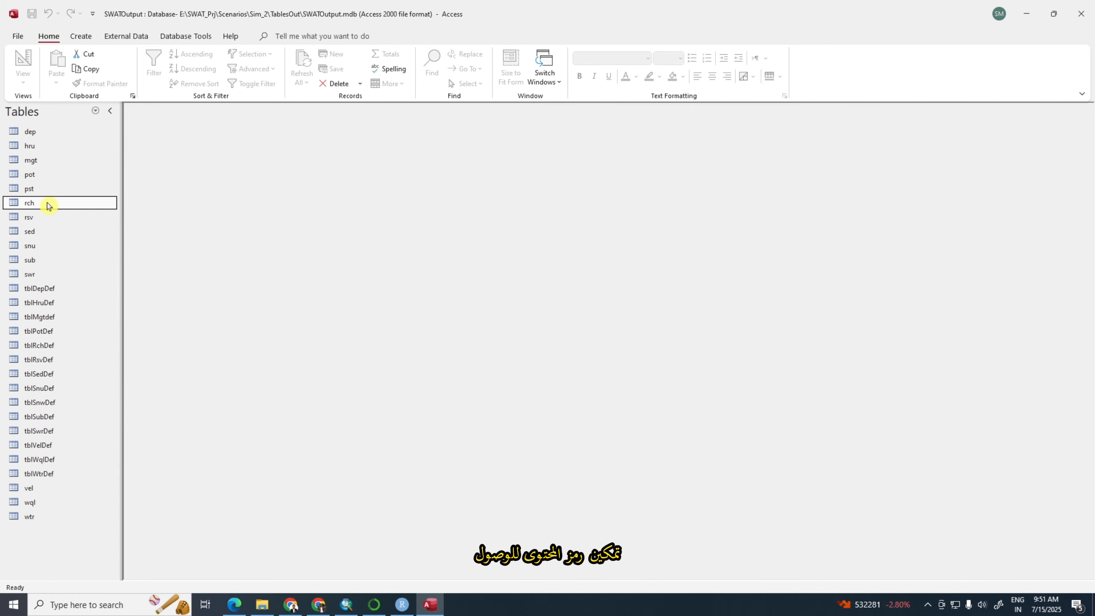
double_click(47, 205)
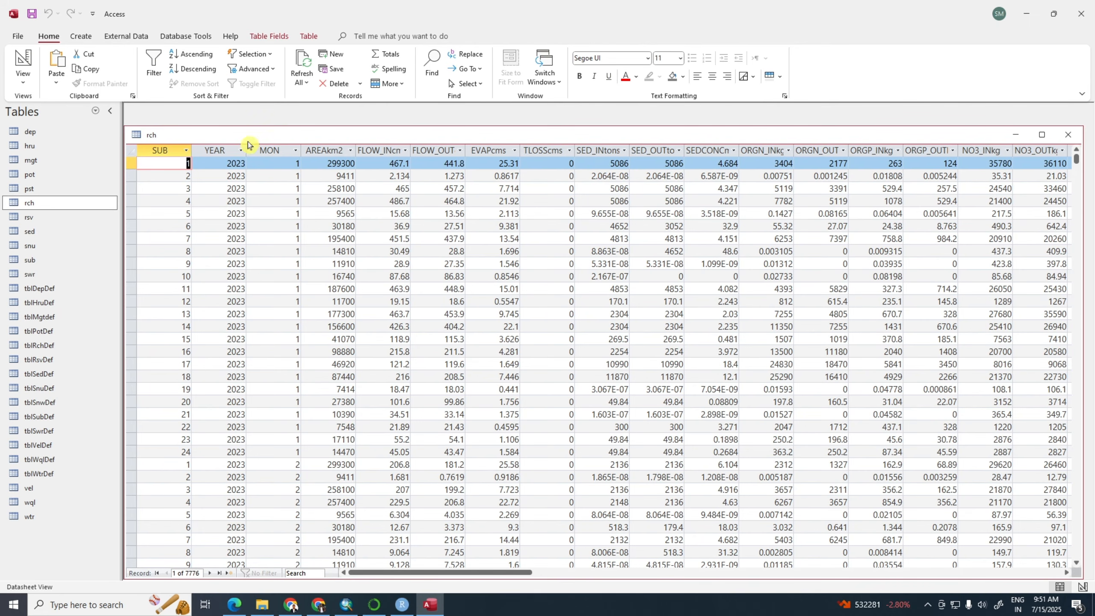
Widen the YEAR column and examine the rch table's subbasin numbers and simulated years from the first records to the last
left_click_drag(250, 148, 257, 149)
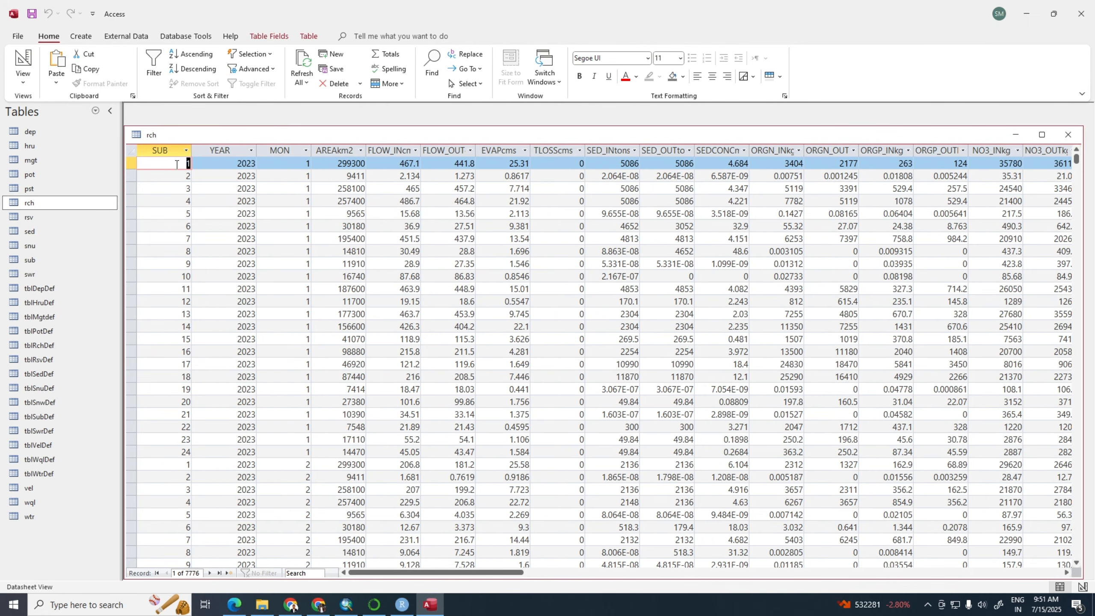
left_click(185, 156)
left_click(167, 163)
left_click(184, 151)
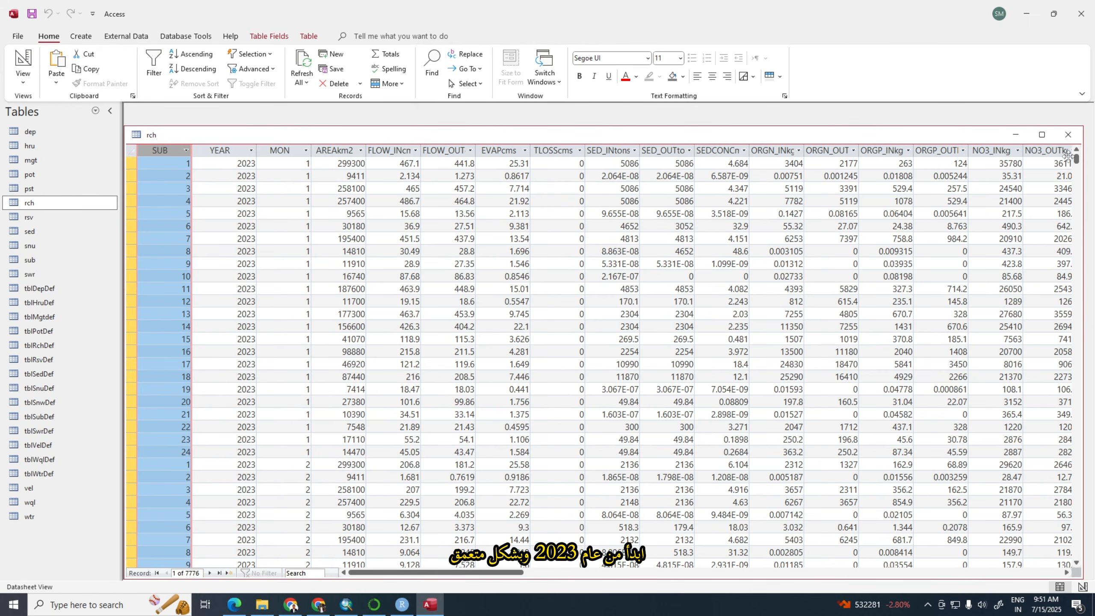
left_click_drag(1078, 164, 1077, 311)
left_click_drag(1030, 587, 1033, 610)
mouse_move(1076, 555)
left_mouse_down()
mouse_move(1063, 521)
mouse_move(1075, 527)
mouse_move(1073, 551)
left_mouse_up()
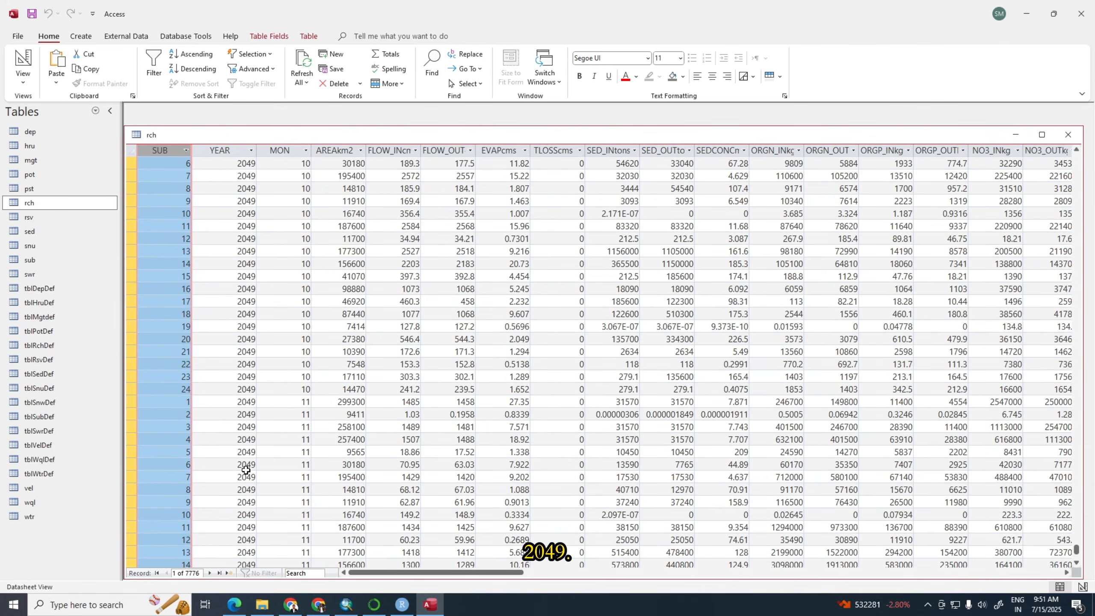
scroll(320, 394, "up", 14)
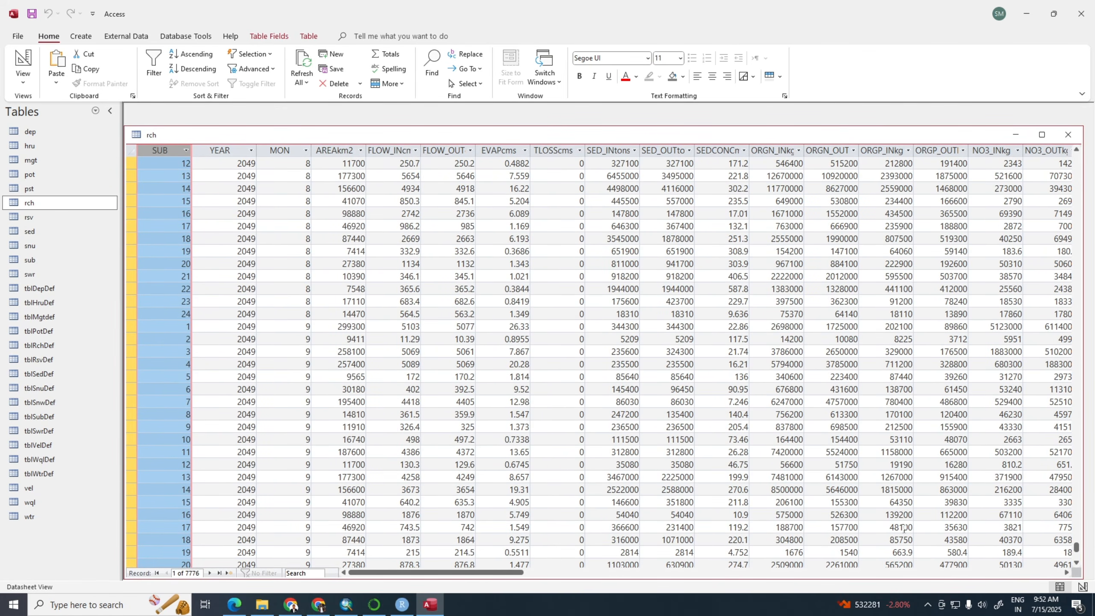
left_click_drag(1082, 551, 1079, 134)
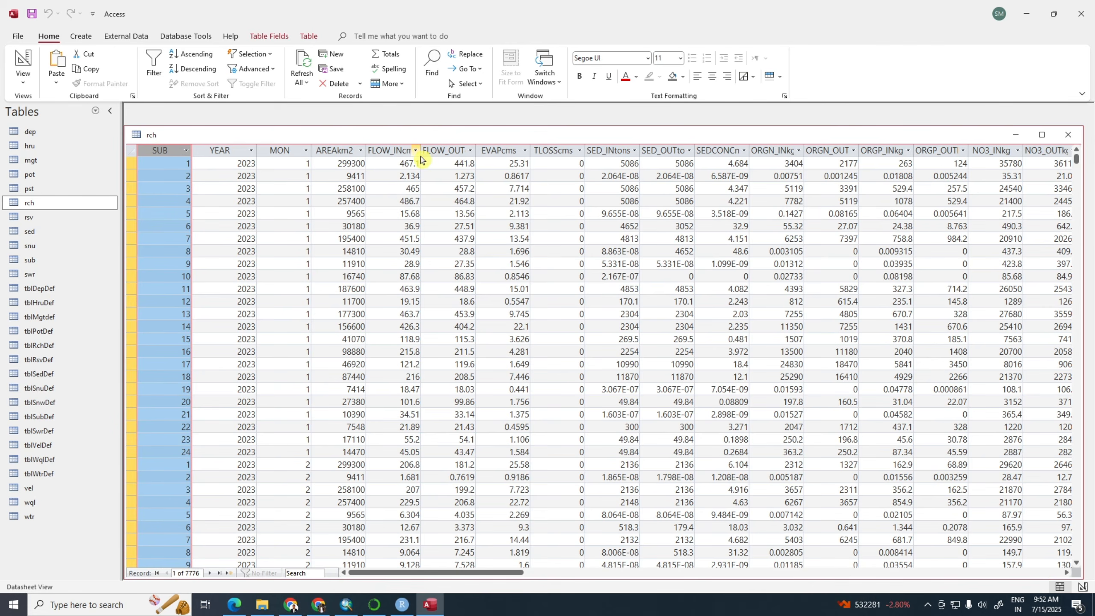
Widen the FLOW_INcms, FLOW_OUTcms and EVAPcms columns of the rch table to show their full headings
left_click_drag(421, 150, 548, 149)
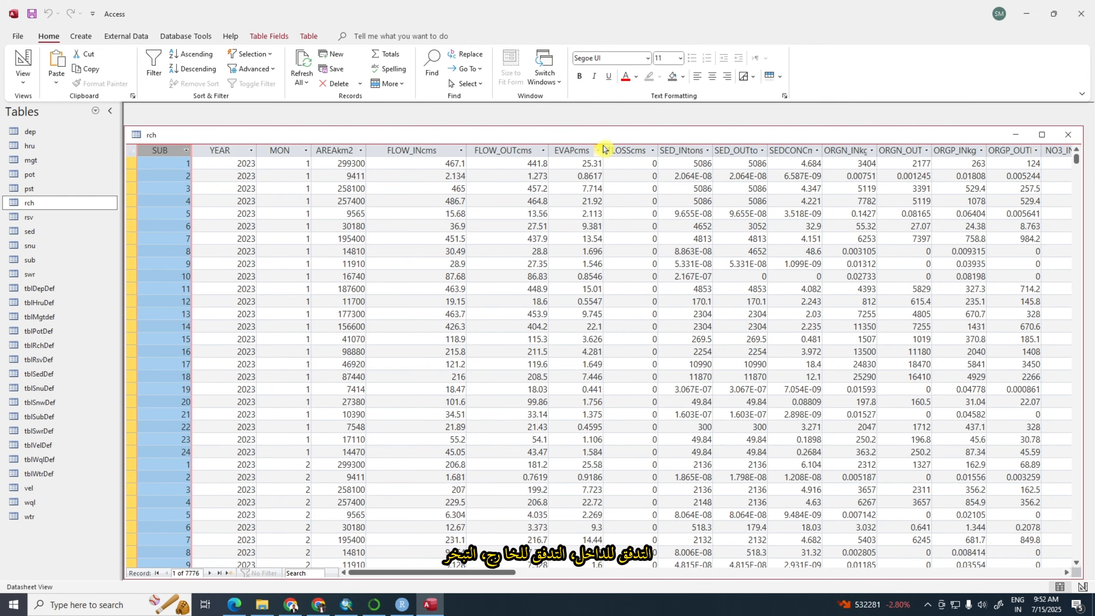
left_click_drag(612, 150, 619, 154)
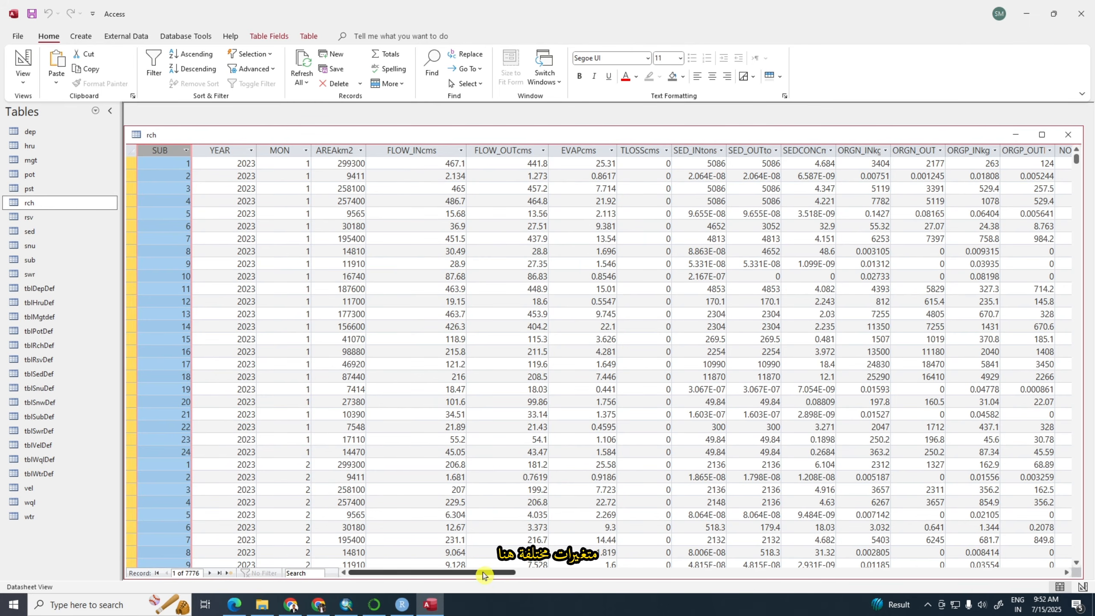
left_click_drag(482, 573, 417, 582)
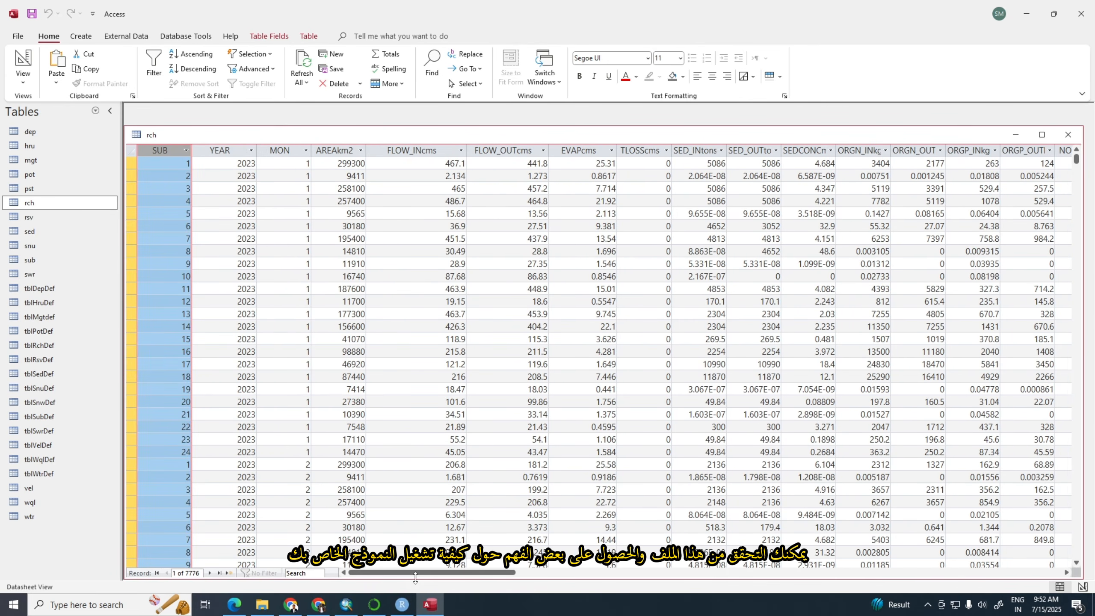